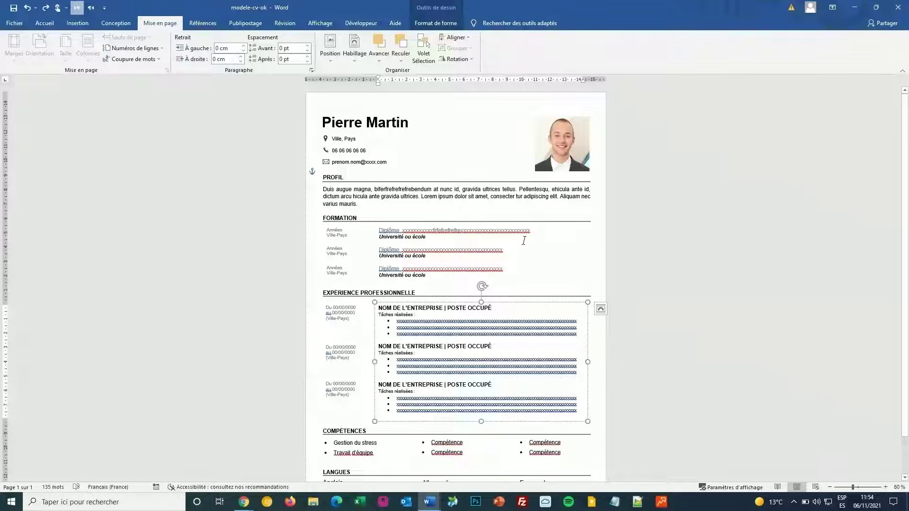
Step: Undo the template's name edits back to 'Prénom NOM' and snap its window to the right half
{"action": "key", "text": "ctrl+z"}
{"action": "key", "text": "ctrl+z"}
{"action": "key", "text": "ctrl+z"}
{"action": "key", "text": "ctrl+z"}
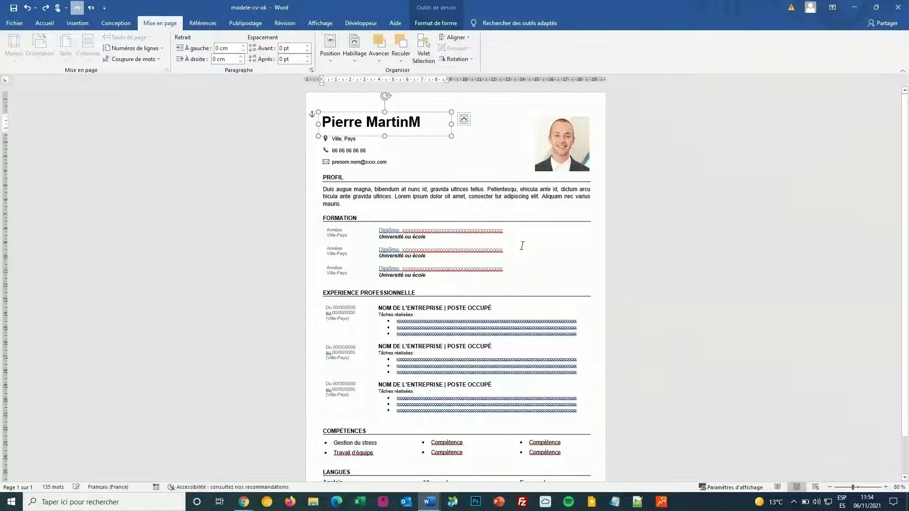
{"action": "key", "text": "ctrl+z"}
{"action": "key", "text": "ctrl+z"}
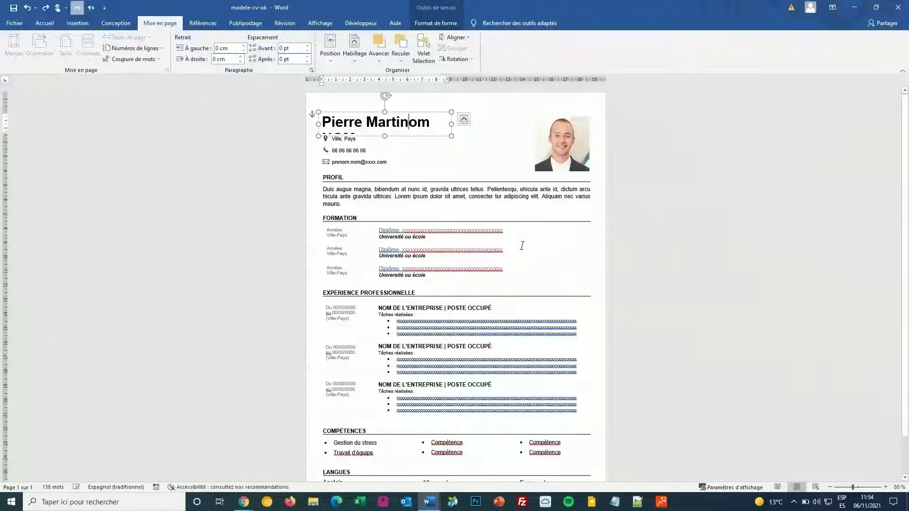
{"action": "key", "text": "ctrl+z"}
{"action": "key", "text": "ctrl+z"}
{"action": "key", "text": "ctrl+z"}
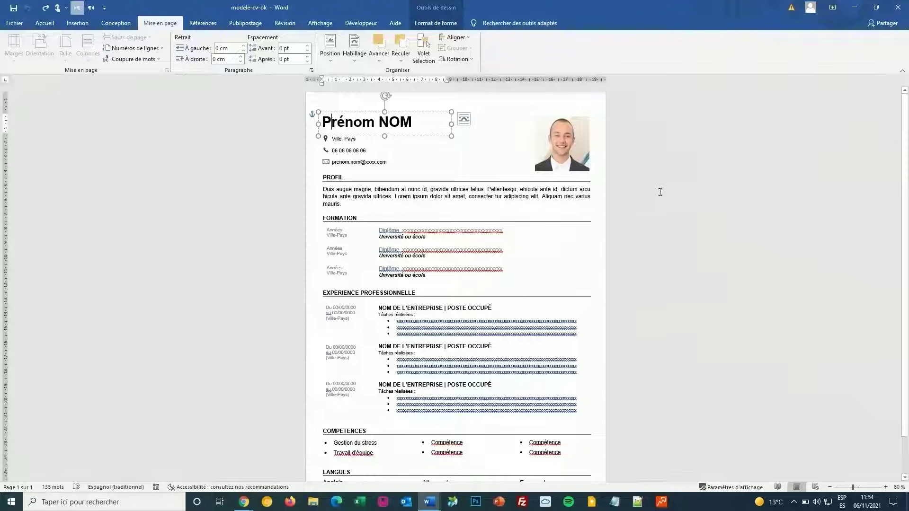
{"action": "left_click", "coordinate": [877, 7]}
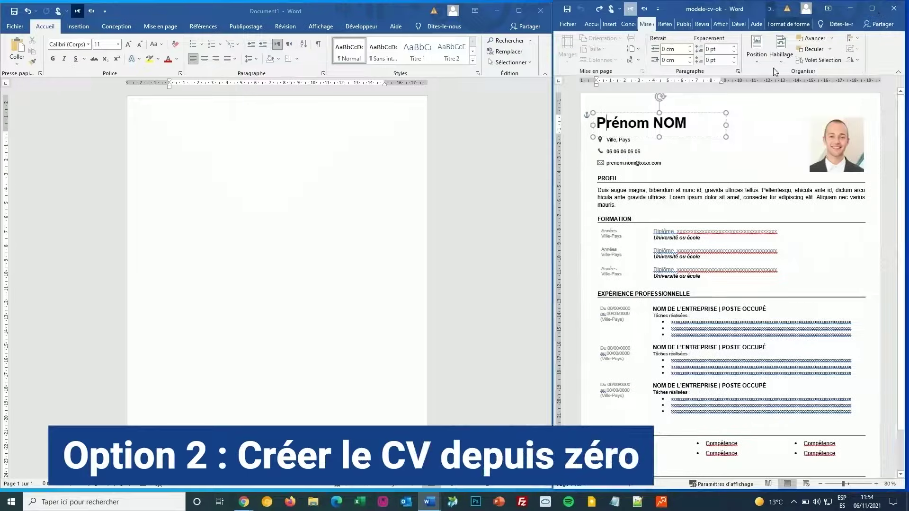
Step: Apply Étroites (narrow) margins to the blank document, leaving the paper size unchanged
{"action": "left_click", "coordinate": [814, 190]}
{"action": "left_click", "coordinate": [428, 127]}
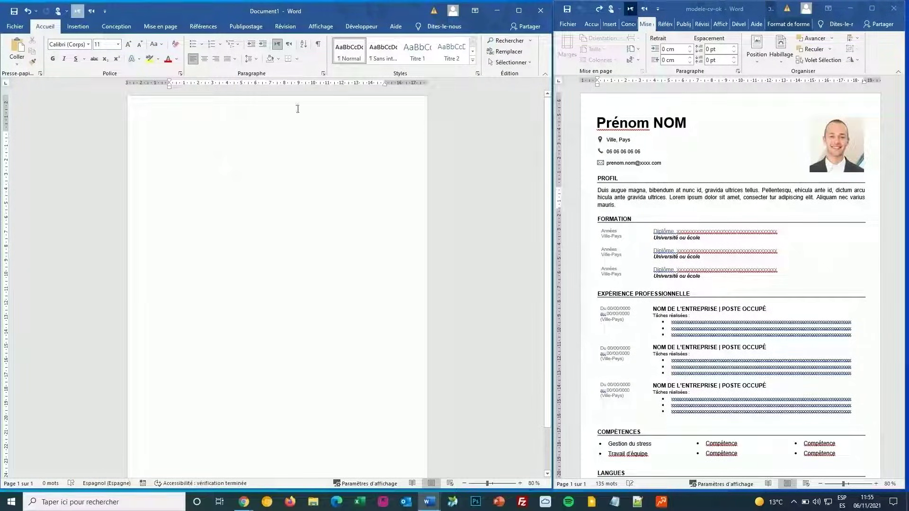
{"action": "left_click", "coordinate": [166, 27]}
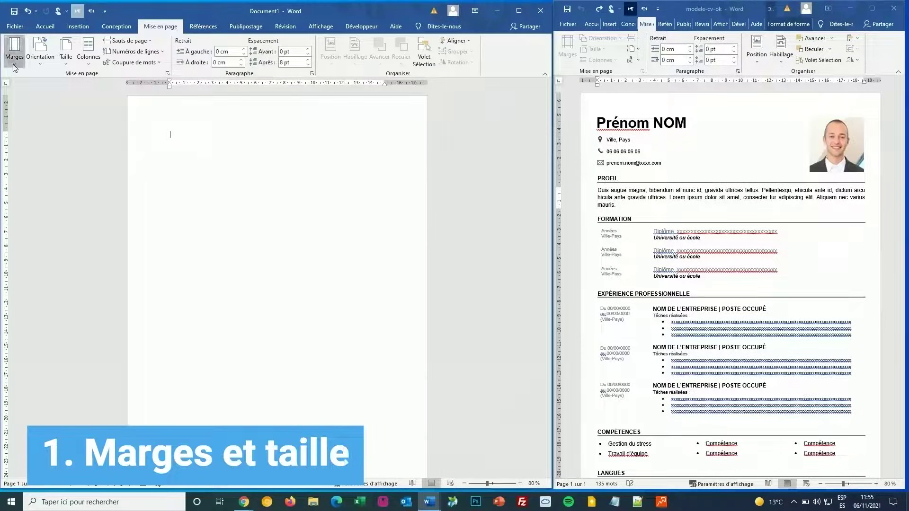
{"action": "left_click", "coordinate": [14, 52]}
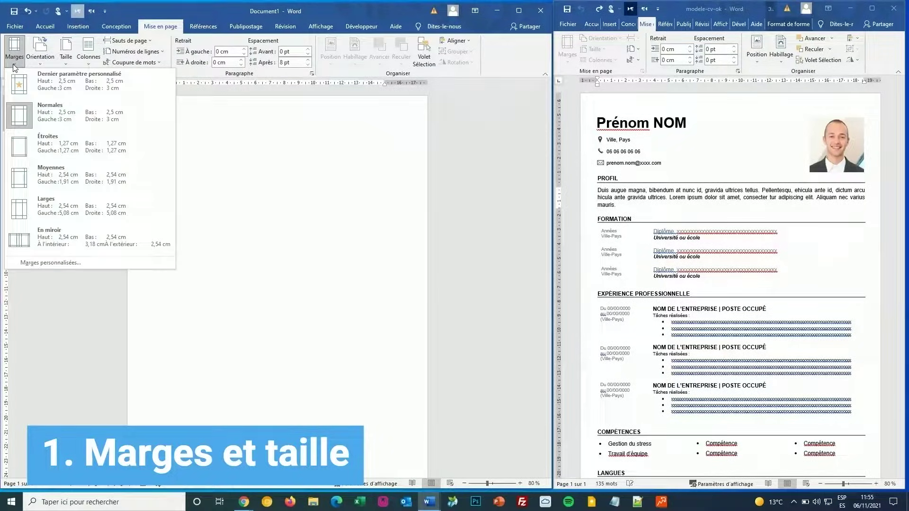
{"action": "left_click", "coordinate": [62, 143]}
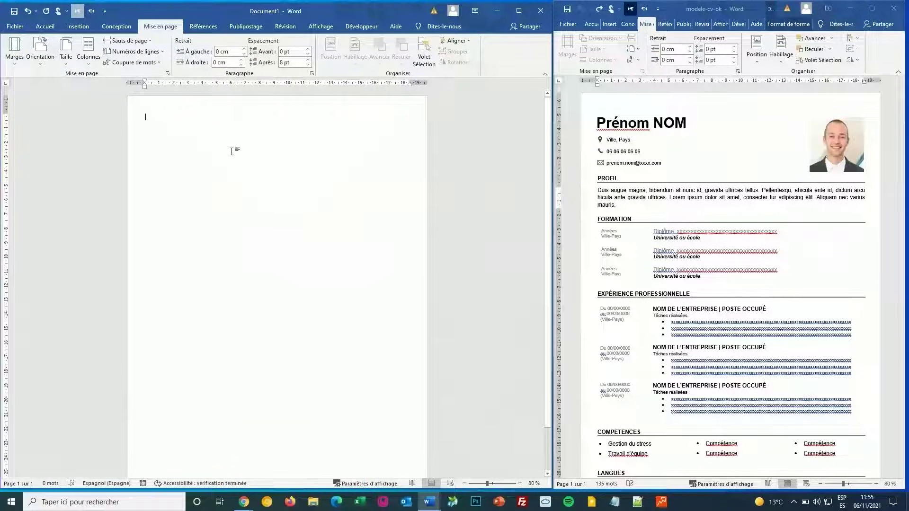
{"action": "left_click", "coordinate": [73, 57]}
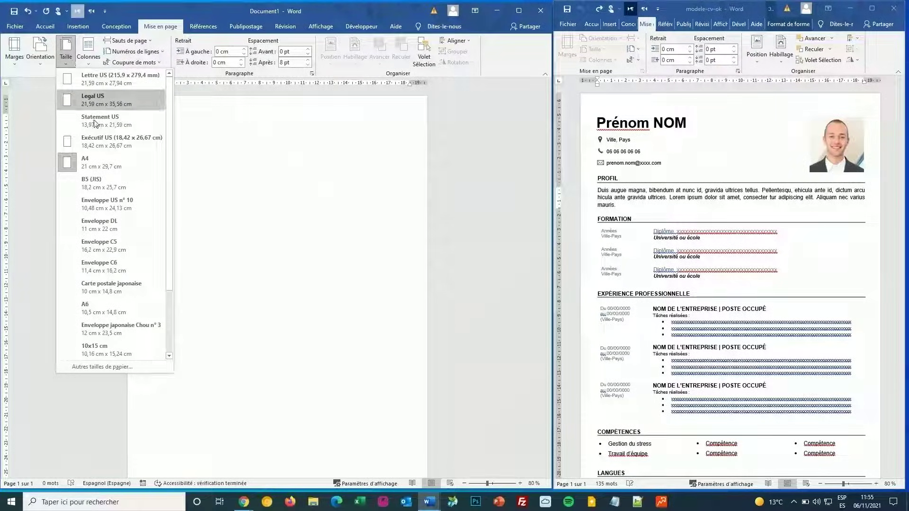
{"action": "left_click", "coordinate": [250, 184]}
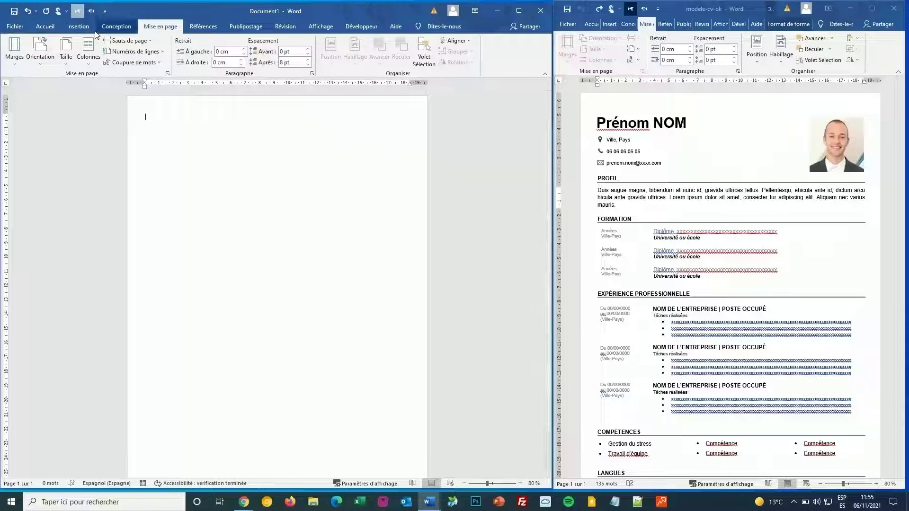
{"action": "left_click", "coordinate": [78, 27]}
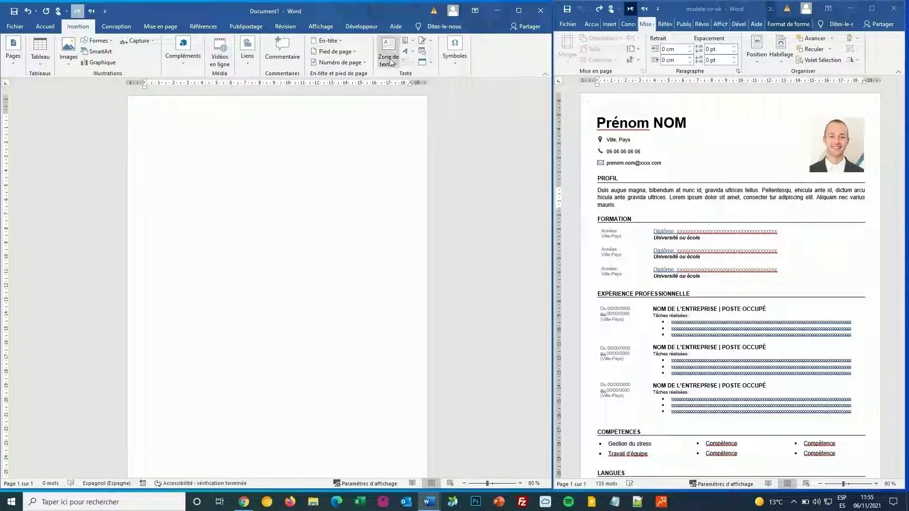
Step: Insert a simple text box and set its layout to Devant le texte (in front of text)
{"action": "left_click", "coordinate": [388, 66]}
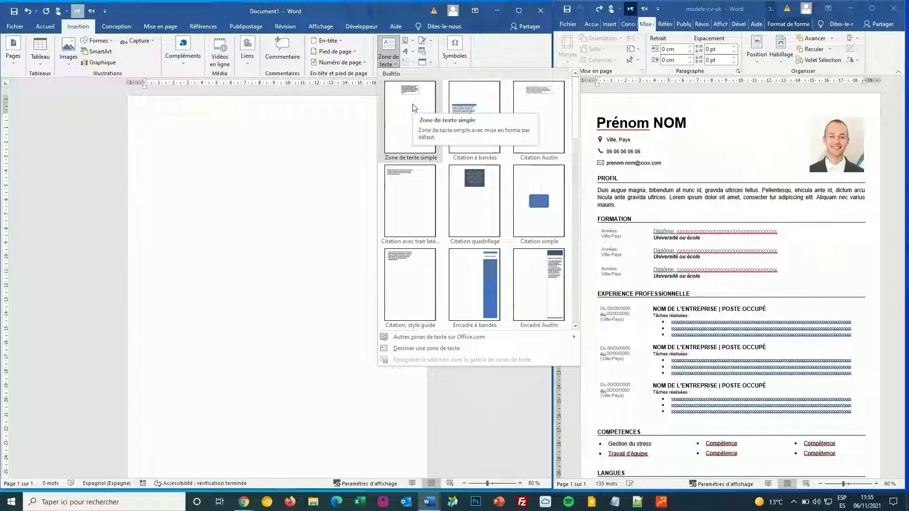
{"action": "left_click", "coordinate": [411, 111]}
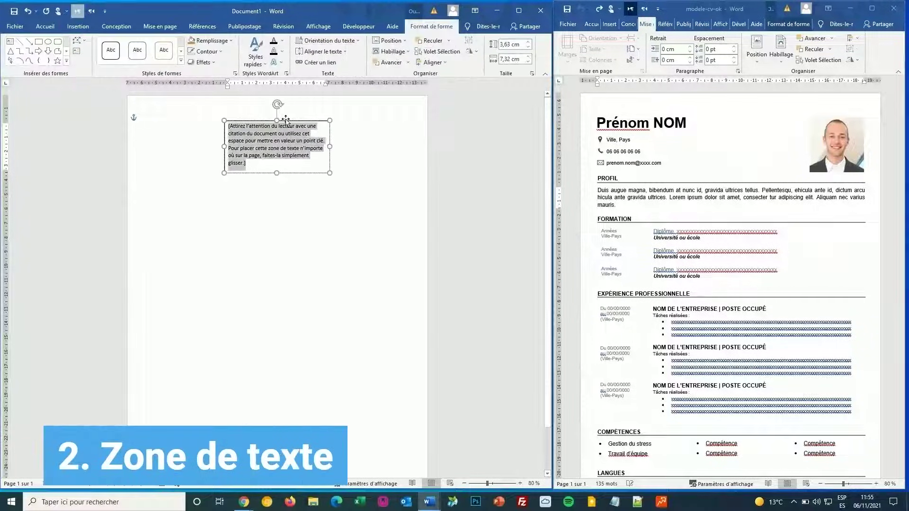
{"action": "left_click_drag", "start_coordinate": [290, 121], "coordinate": [292, 154]}
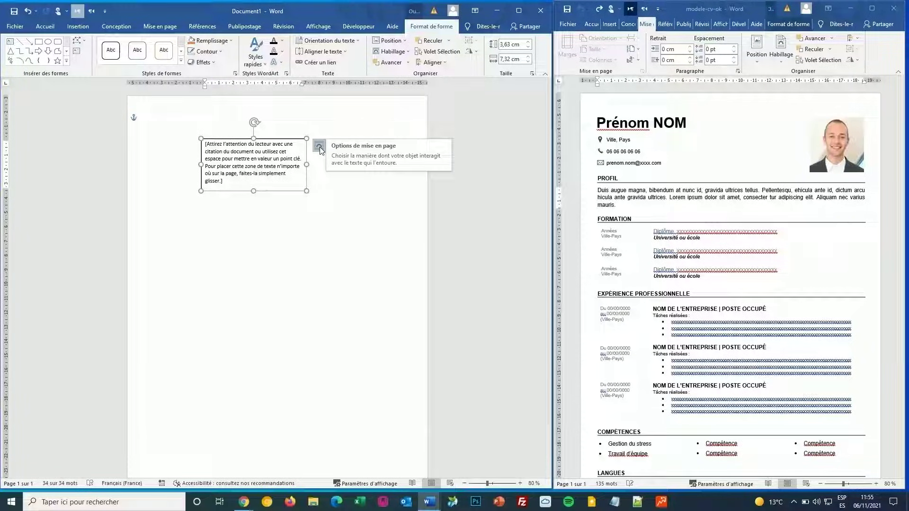
{"action": "left_click", "coordinate": [320, 147]}
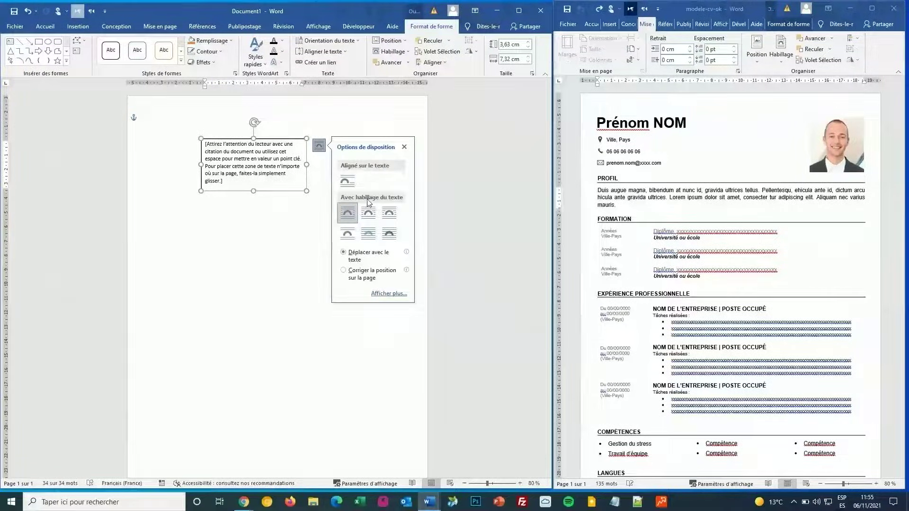
{"action": "left_click", "coordinate": [391, 236]}
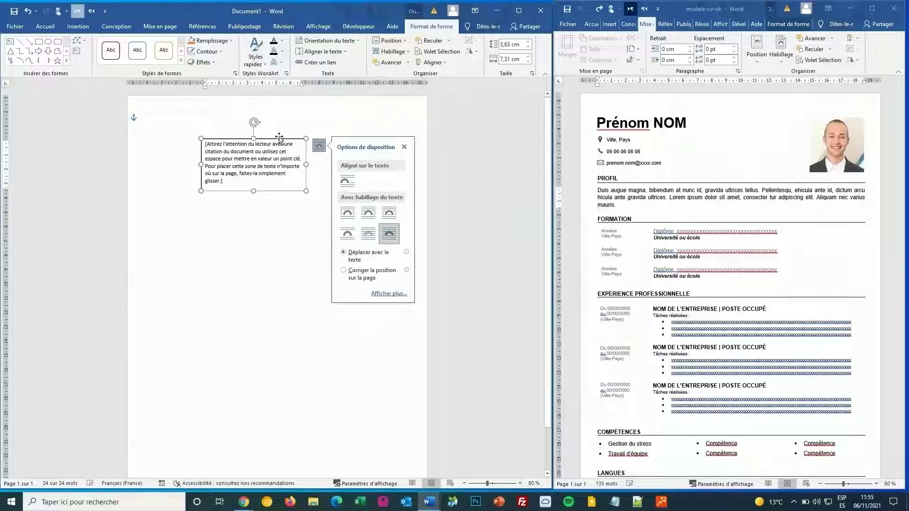
{"action": "mouse_move", "coordinate": [281, 140]}
{"action": "left_mouse_down"}
{"action": "mouse_move", "coordinate": [292, 136]}
{"action": "mouse_move", "coordinate": [276, 100]}
{"action": "mouse_move", "coordinate": [199, 124]}
{"action": "mouse_move", "coordinate": [376, 225]}
{"action": "mouse_move", "coordinate": [417, 103]}
{"action": "mouse_move", "coordinate": [199, 106]}
{"action": "mouse_move", "coordinate": [283, 151]}
{"action": "mouse_move", "coordinate": [267, 155]}
{"action": "mouse_move", "coordinate": [297, 134]}
{"action": "left_mouse_up"}
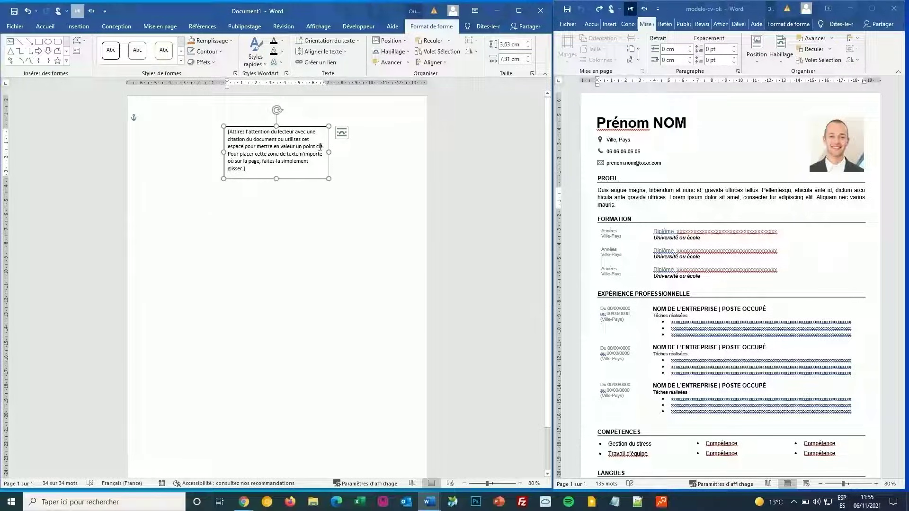
Step: Remove the text box's outline (Sans contour) and move it to the page's top-left
{"action": "left_click", "coordinate": [208, 51]}
{"action": "left_click", "coordinate": [227, 135]}
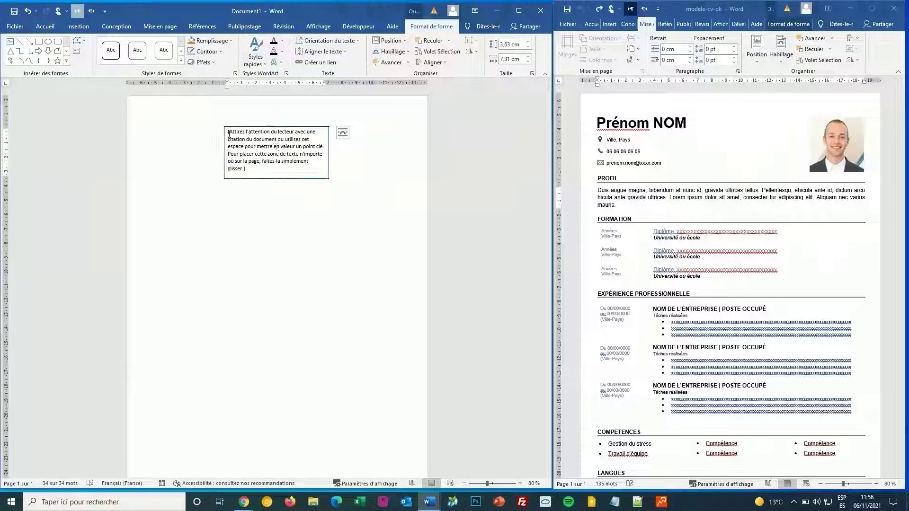
{"action": "left_click_drag", "start_coordinate": [302, 136], "coordinate": [228, 108]}
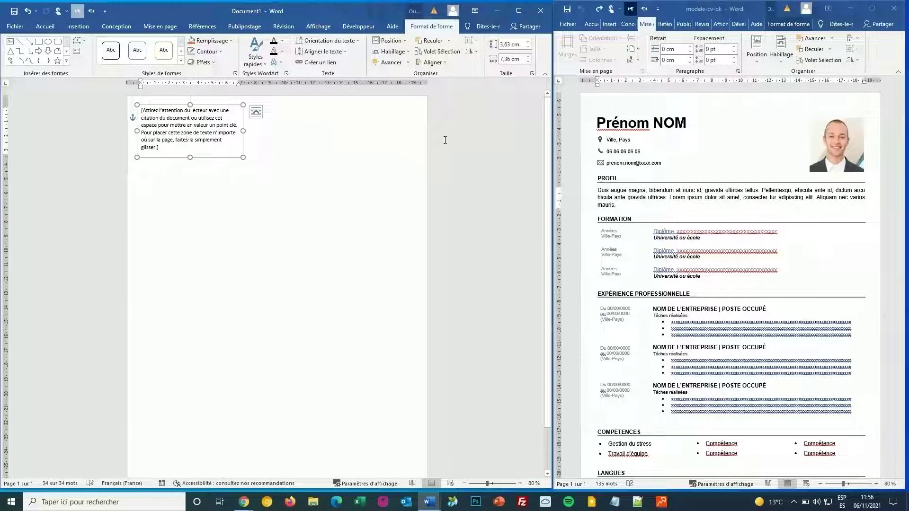
Step: Replace the text box's placeholder with the candidate's full name
{"action": "left_click", "coordinate": [168, 145]}
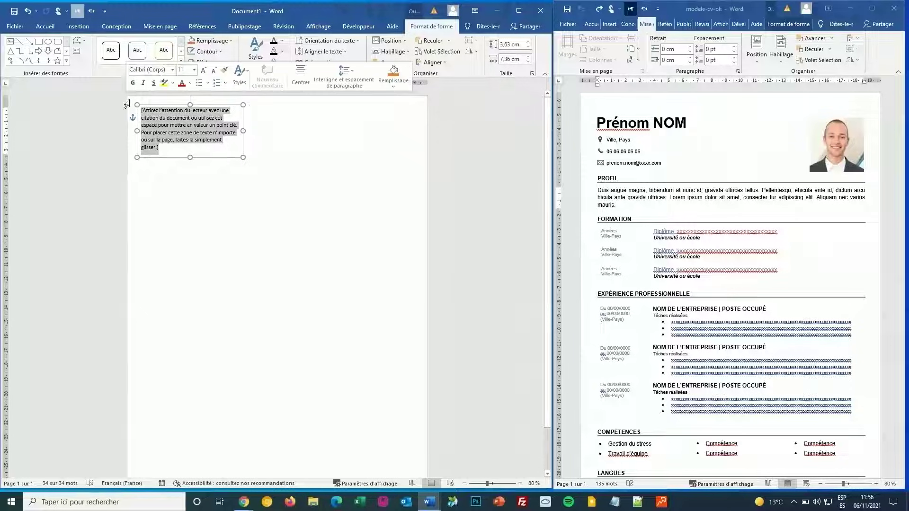
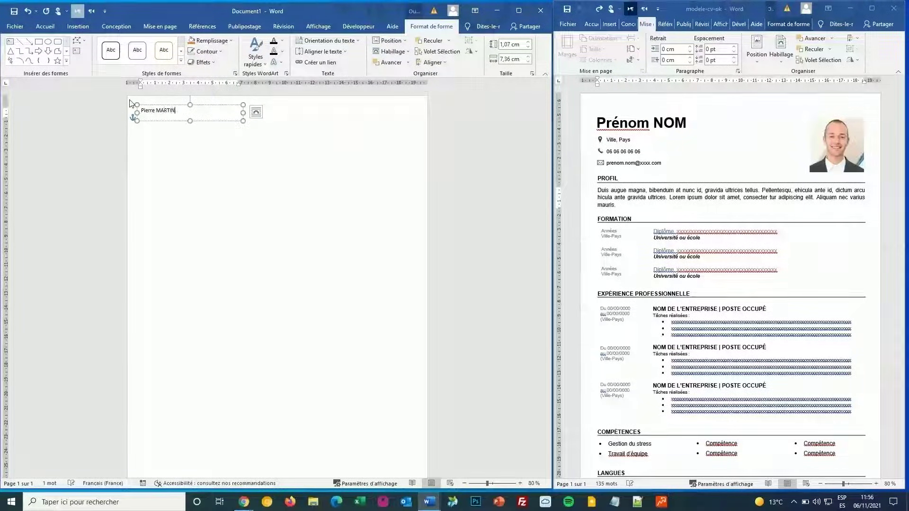
{"action": "left_click", "coordinate": [156, 110]}
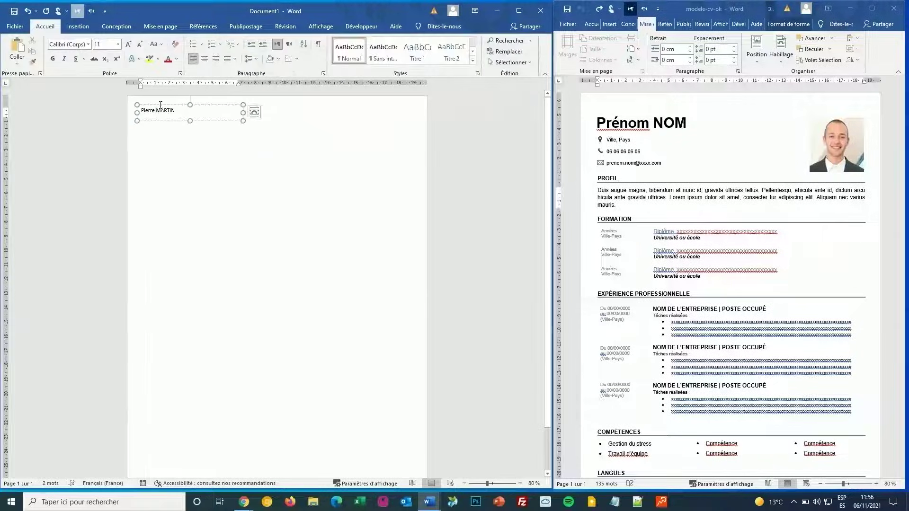
{"action": "left_click", "coordinate": [160, 105]}
Step: Make the name bold at 22 pt and nudge its box slightly right and down
{"action": "left_click", "coordinate": [45, 26]}
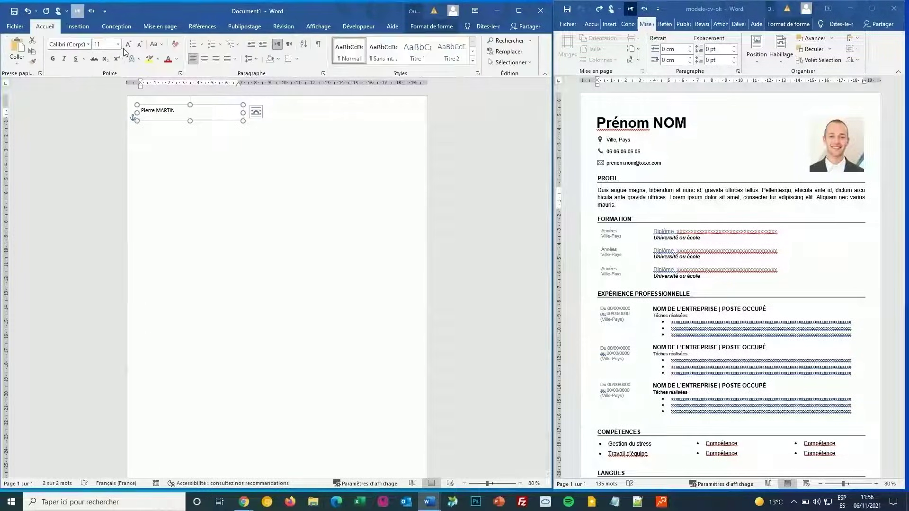
{"action": "left_click", "coordinate": [128, 45]}
{"action": "left_click", "coordinate": [128, 45]}
{"action": "left_click", "coordinate": [128, 45]}
{"action": "left_click", "coordinate": [128, 45]}
{"action": "left_click", "coordinate": [128, 45]}
{"action": "left_click", "coordinate": [128, 44]}
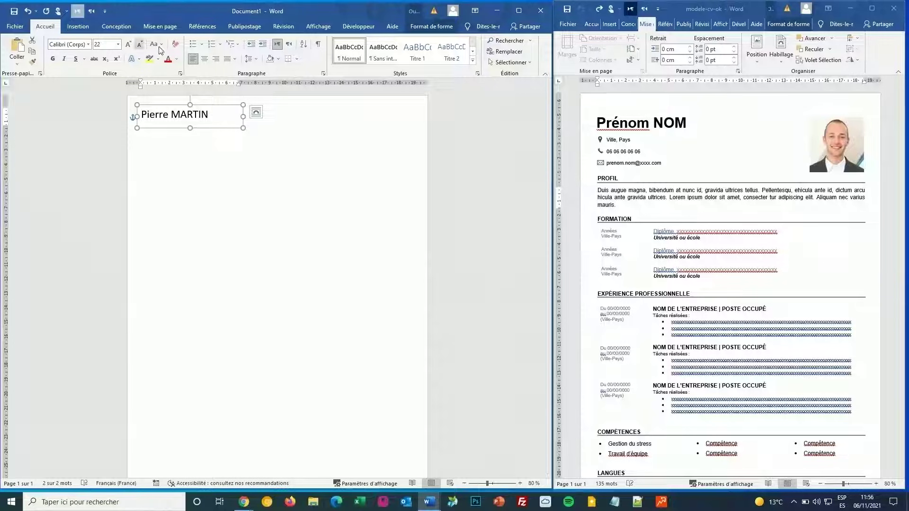
{"action": "left_click", "coordinate": [52, 59]}
{"action": "left_click", "coordinate": [297, 168]}
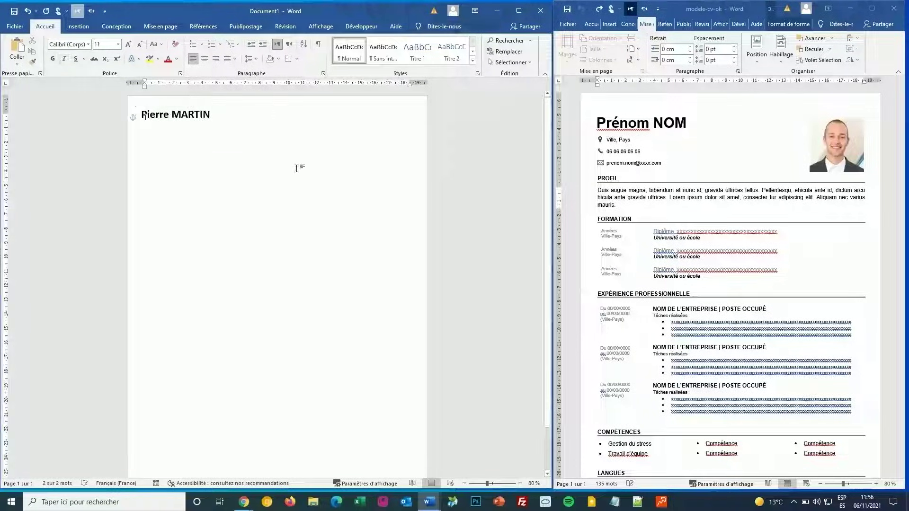
{"action": "left_click", "coordinate": [204, 112]}
{"action": "left_click_drag", "start_coordinate": [198, 105], "coordinate": [206, 113]}
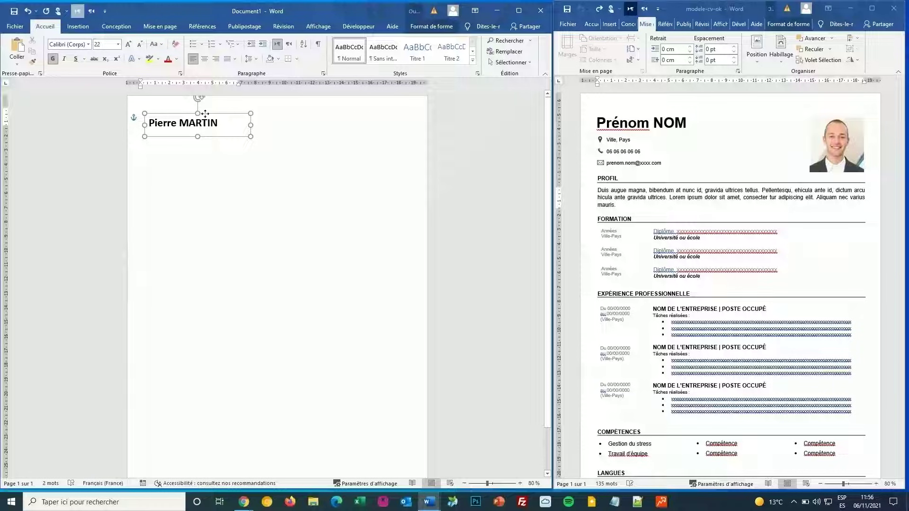
{"action": "left_click", "coordinate": [320, 148]}
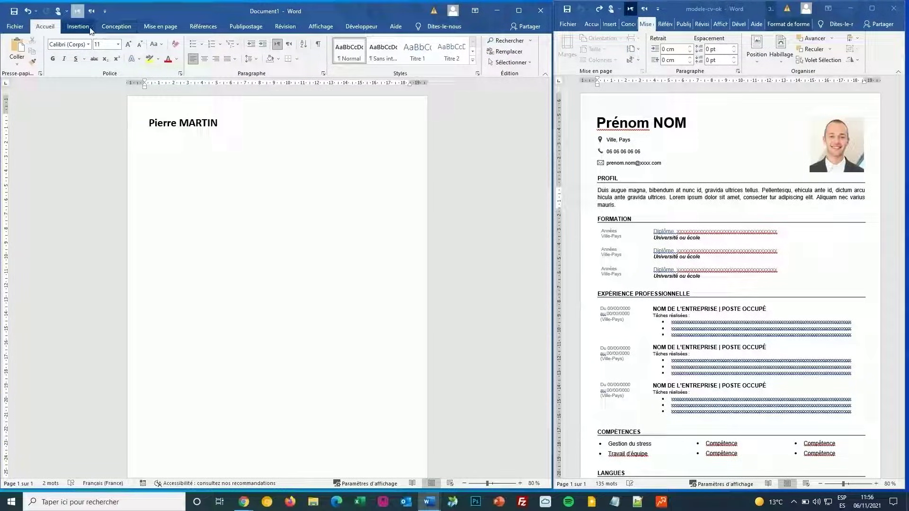
Step: Insert a second simple text box below the name, wrapped Devant le texte
{"action": "left_click", "coordinate": [92, 29]}
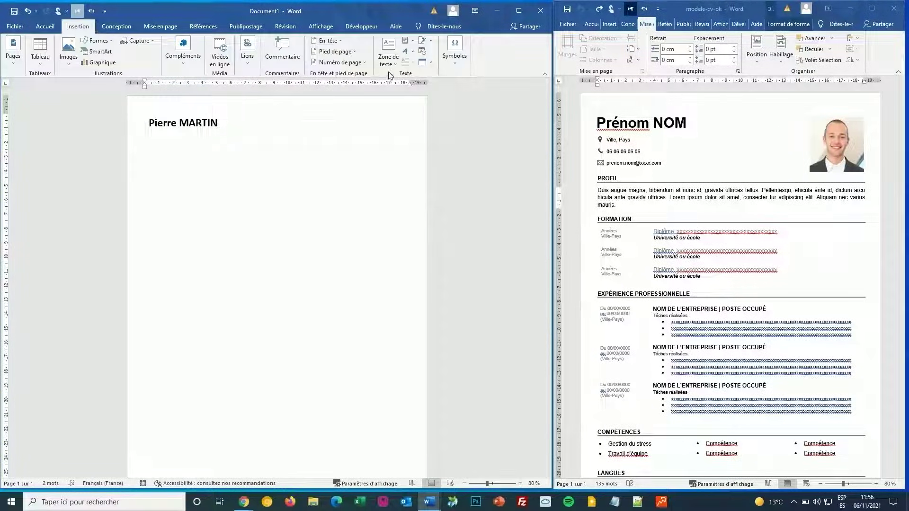
{"action": "left_click", "coordinate": [389, 63]}
{"action": "left_click", "coordinate": [410, 117]}
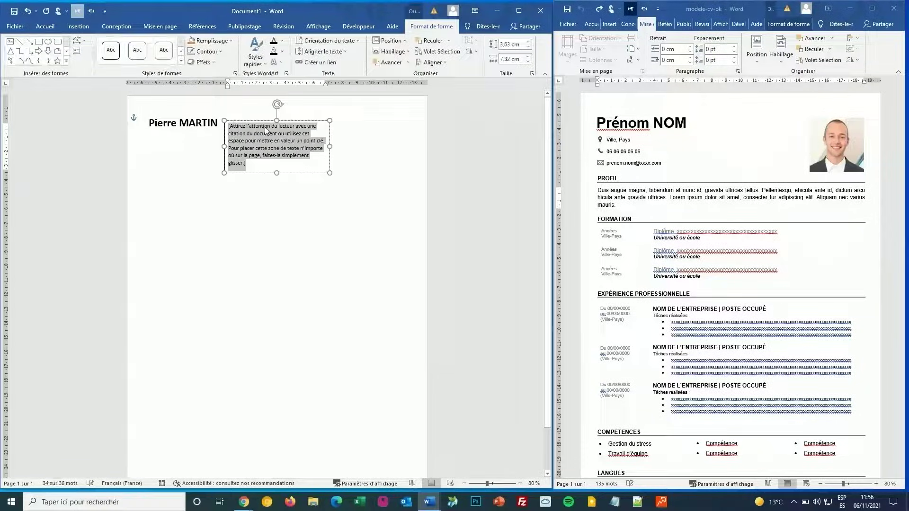
{"action": "left_click_drag", "start_coordinate": [260, 124], "coordinate": [190, 147]}
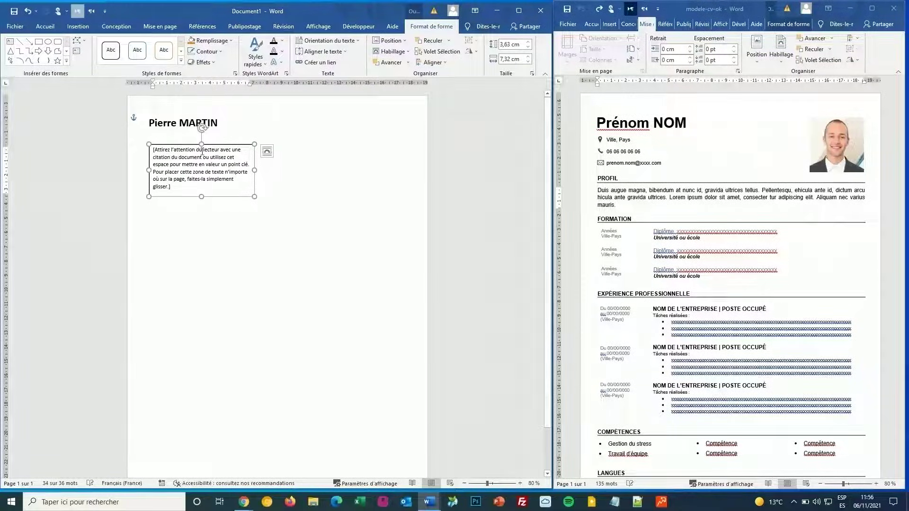
{"action": "right_click", "coordinate": [191, 147]}
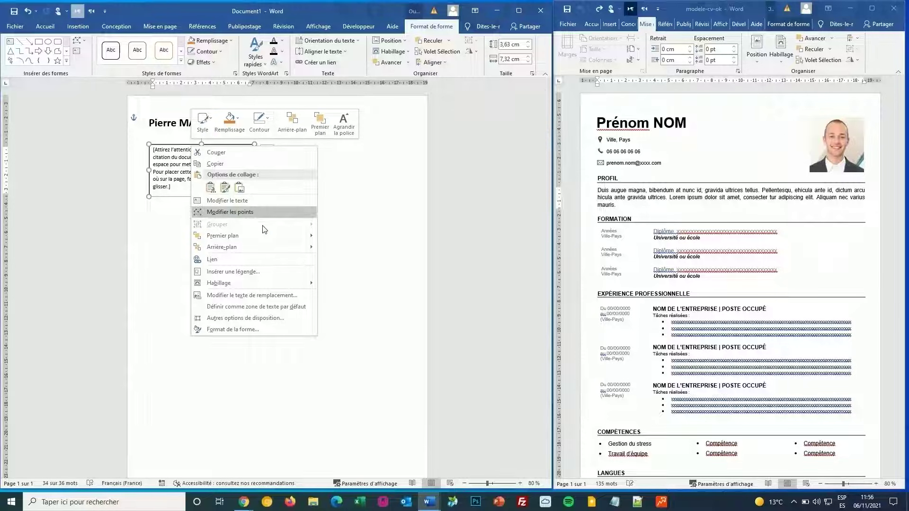
{"action": "mouse_move", "coordinate": [259, 280]}
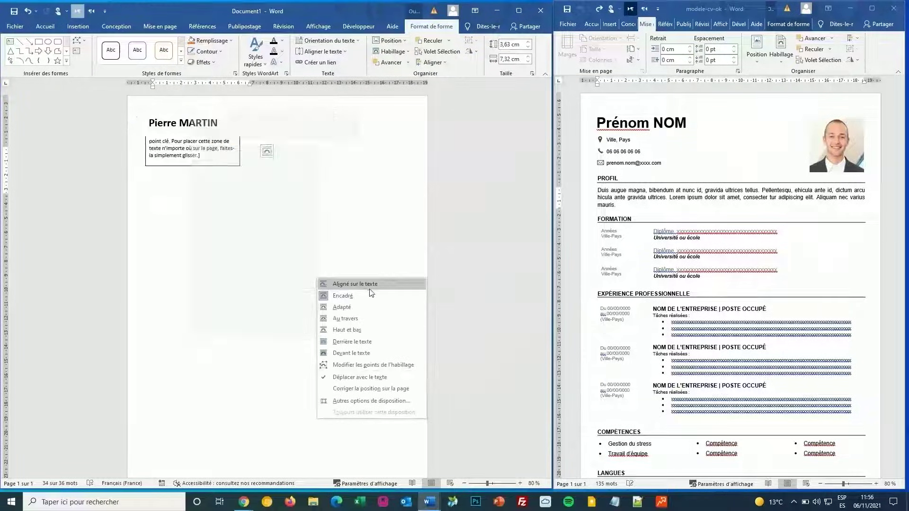
{"action": "left_click", "coordinate": [353, 354]}
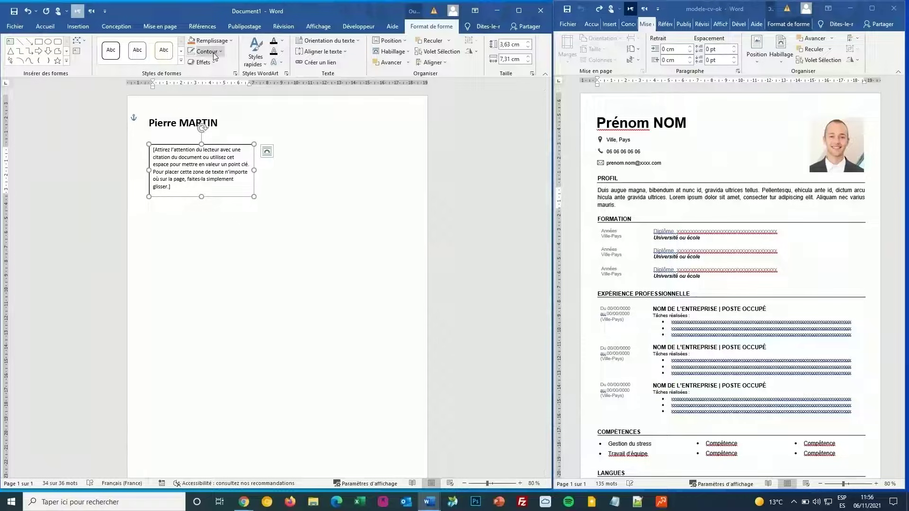
Step: Replace its placeholder with 'Ville, Pays' and nudge the box up under the name
{"action": "triple_click", "coordinate": [230, 175]}
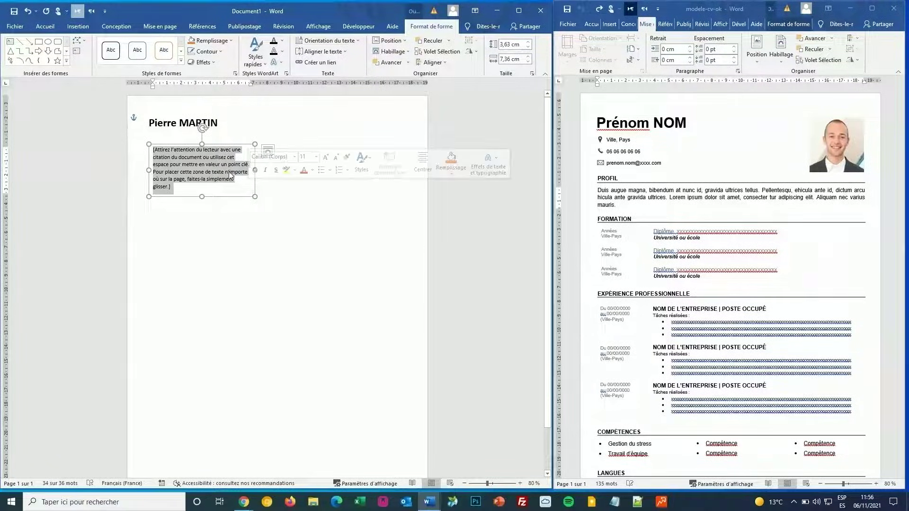
{"action": "type", "text": "Ville, Pays"}
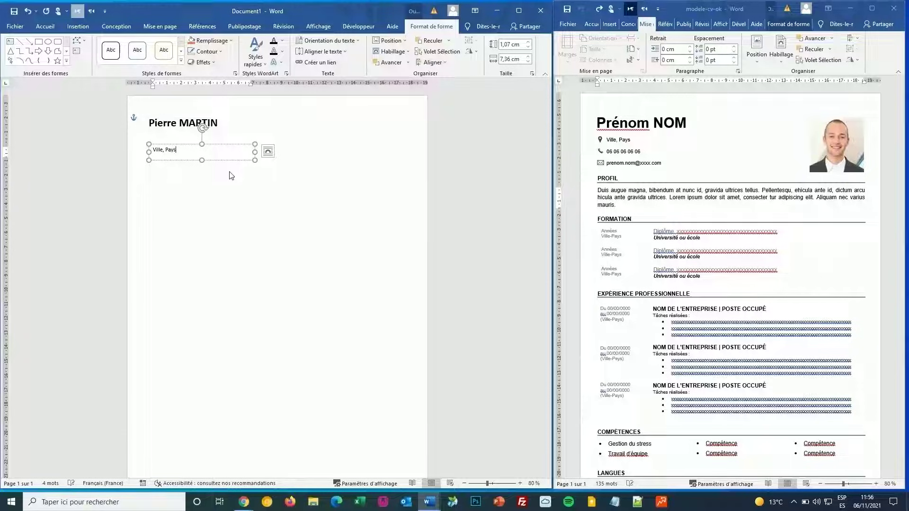
{"action": "left_click_drag", "start_coordinate": [176, 143], "coordinate": [176, 134]}
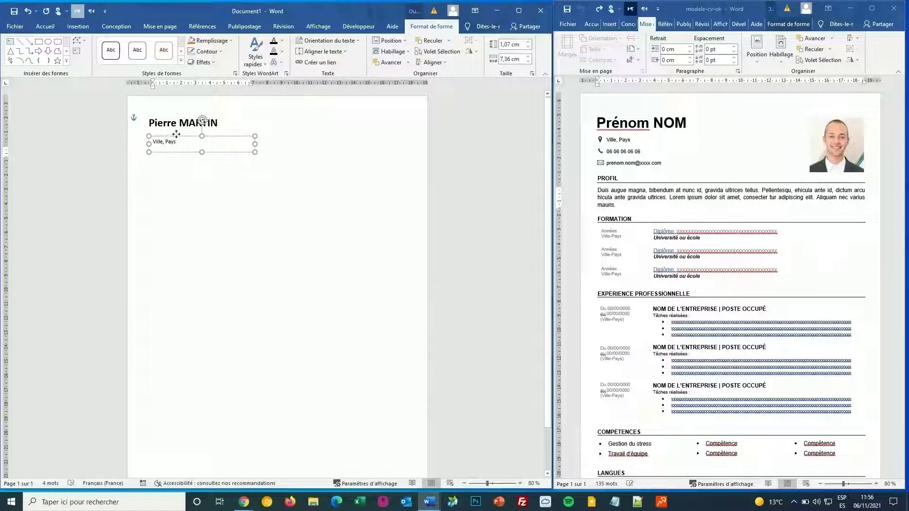
{"action": "left_click", "coordinate": [253, 166]}
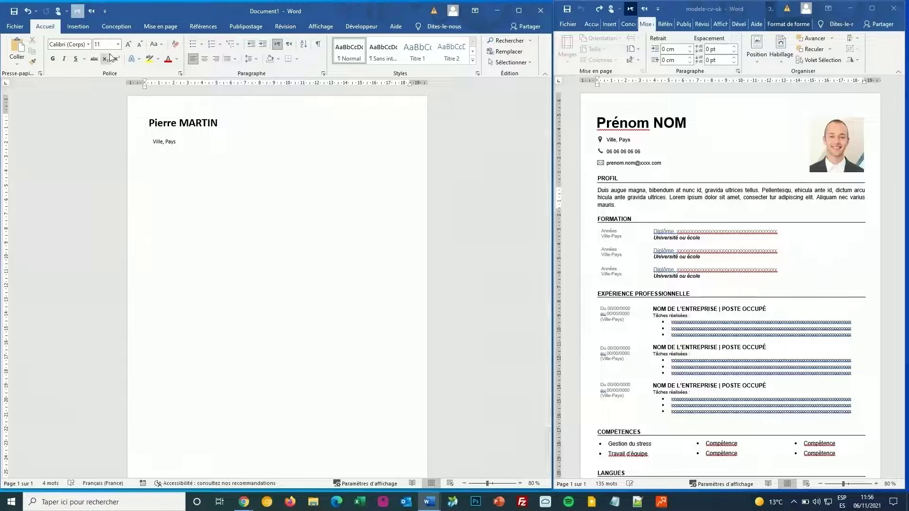
Step: Duplicate the 'Ville, Pays' text box lower on the page
{"action": "left_click", "coordinate": [84, 27]}
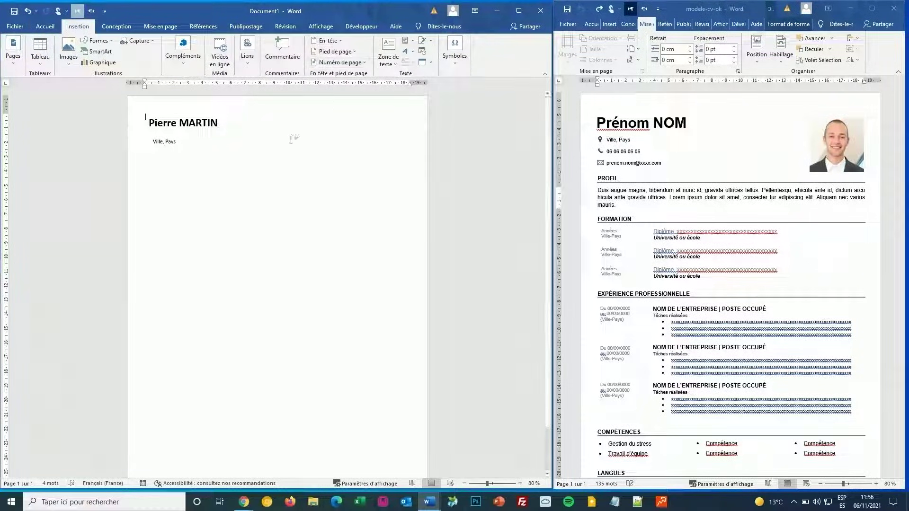
{"action": "left_click", "coordinate": [166, 137]}
{"action": "left_click", "coordinate": [174, 139]}
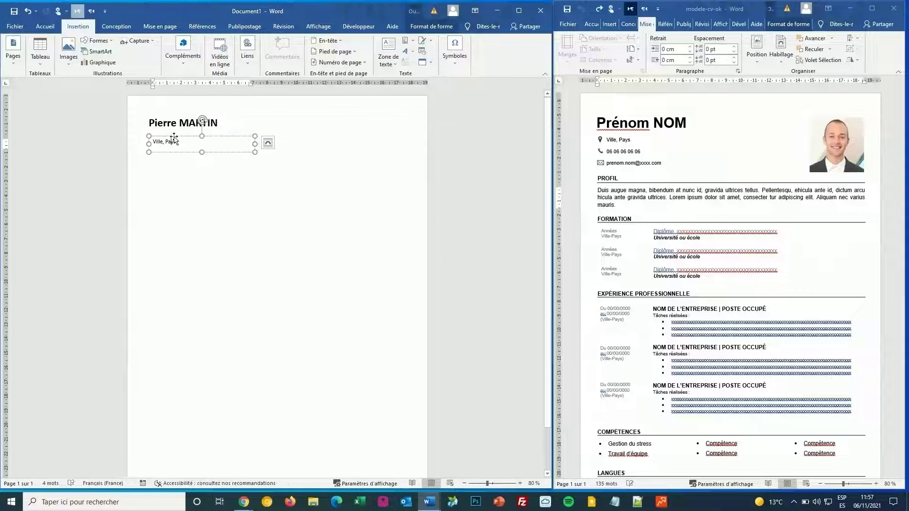
{"action": "left_click", "coordinate": [174, 139]}
{"action": "left_click_drag", "start_coordinate": [172, 135], "coordinate": [174, 195]}
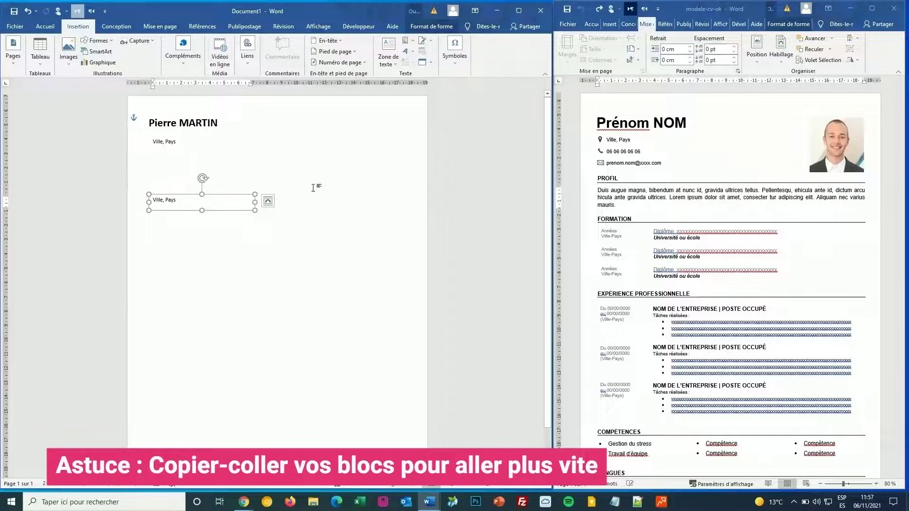
Step: Add a phone number on a new line under 'Ville, Pays'
{"action": "left_click", "coordinate": [201, 144]}
{"action": "key", "text": "Return"}
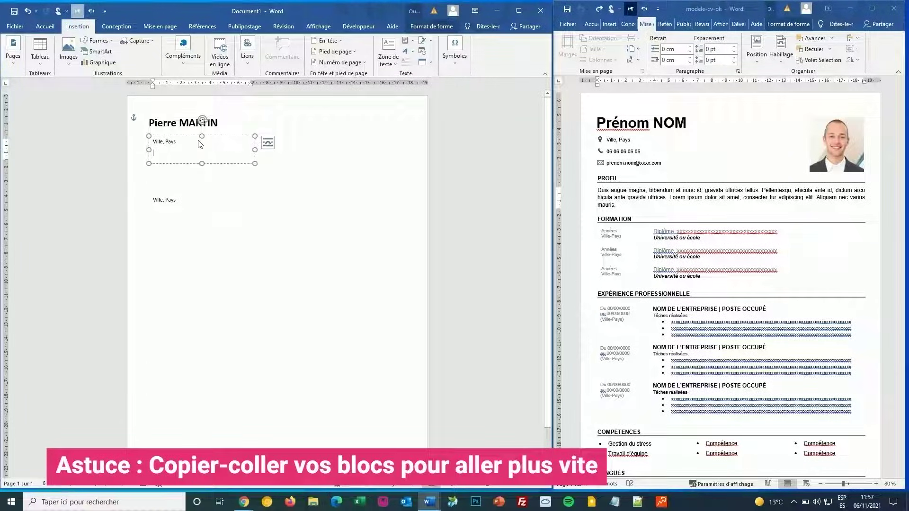
{"action": "type", "text": "06 06 06"}
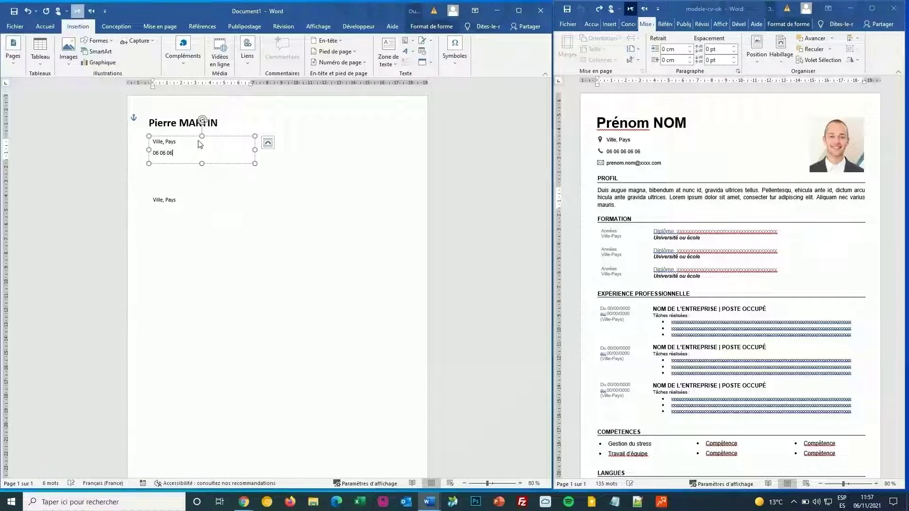
{"action": "type", "text": " 06 06"}
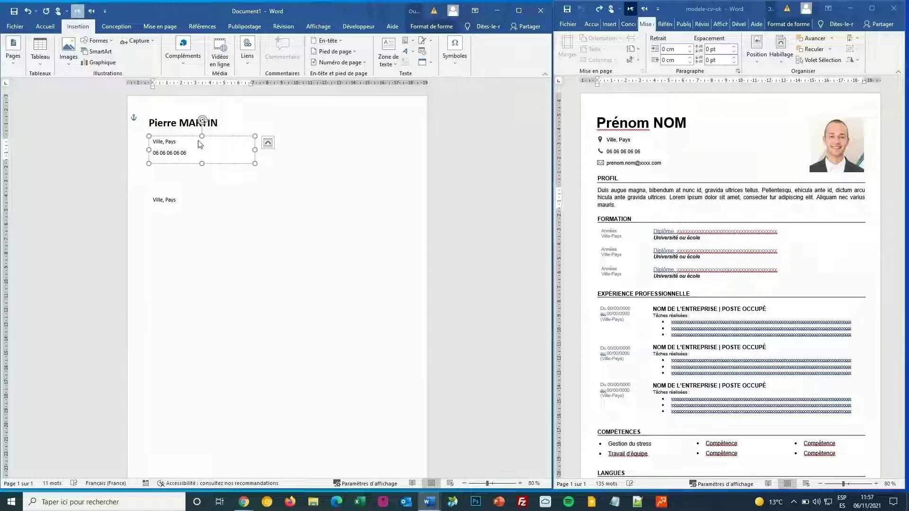
{"action": "key", "text": "Return"}
Step: Type the e-mail address on a third line under the phone number
{"action": "type", "text": "pren"}
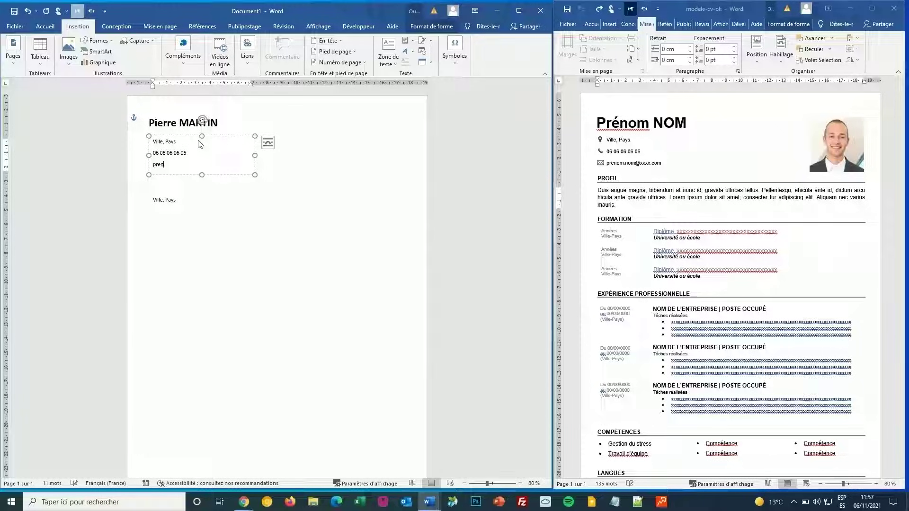
{"action": "type", "text": "om.nom"}
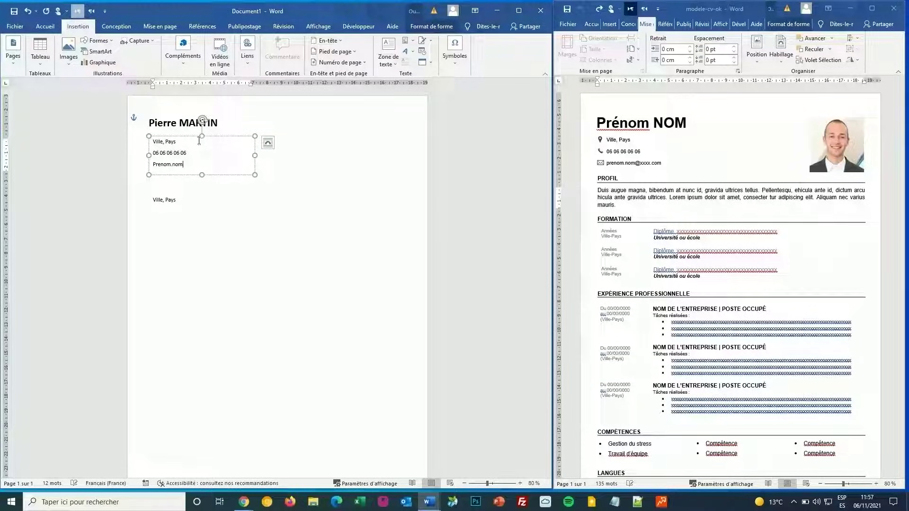
{"action": "type", "text": "@gmail.com"}
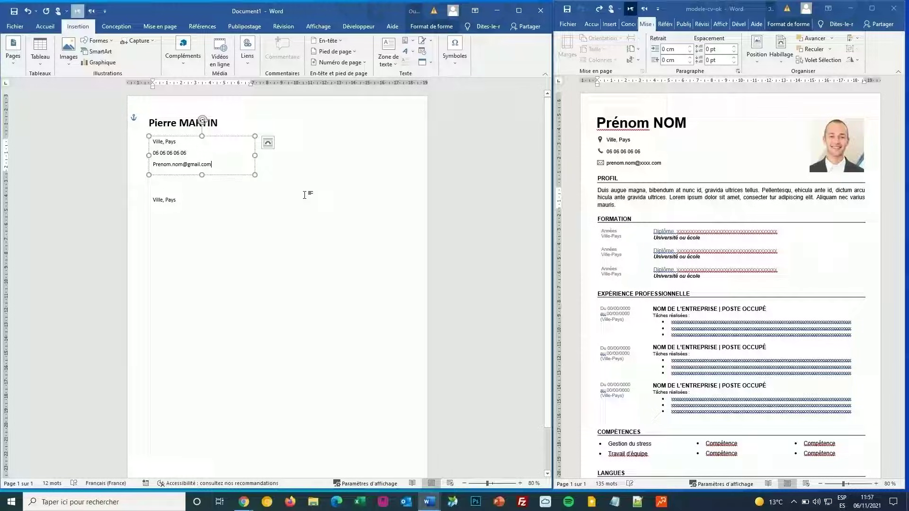
{"action": "left_click", "coordinate": [251, 207]}
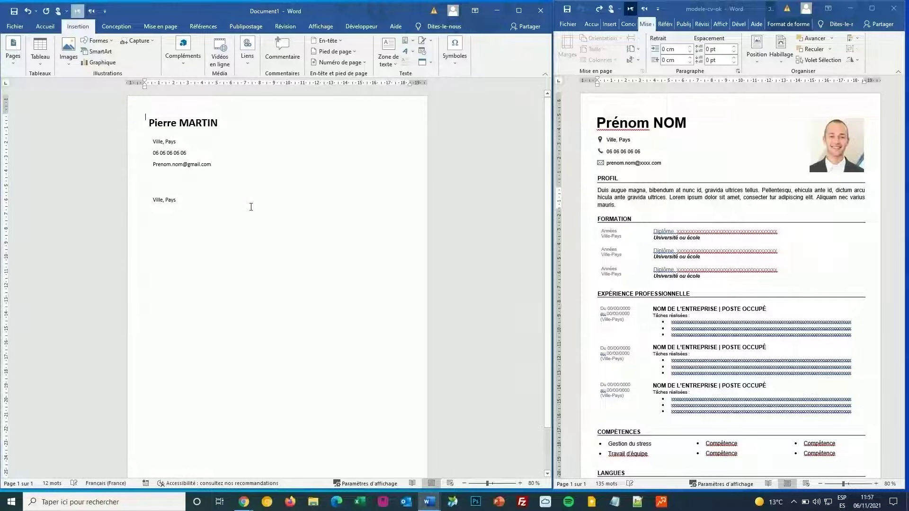
Step: Replace the copied box's text with 'PROFIL' and shorten the box
{"action": "triple_click", "coordinate": [169, 200]}
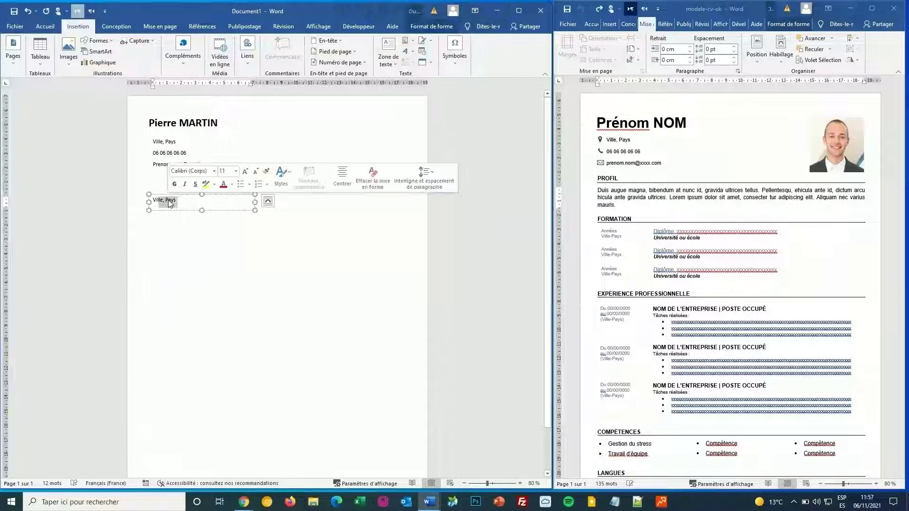
{"action": "type", "text": "P"}
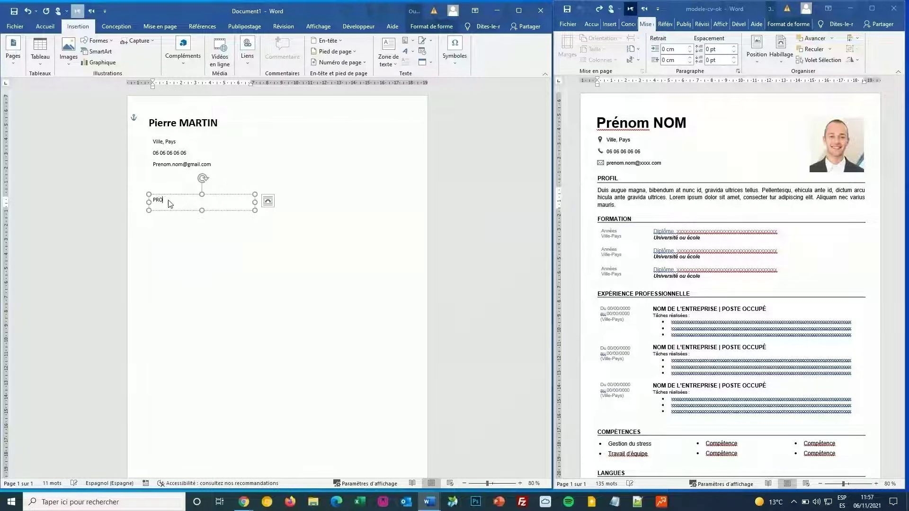
{"action": "type", "text": "ROFIL"}
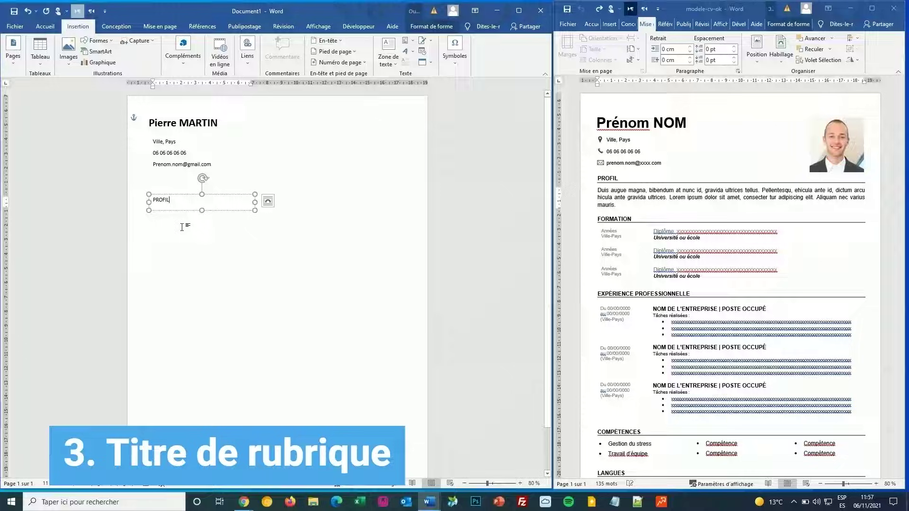
{"action": "key", "text": "Escape"}
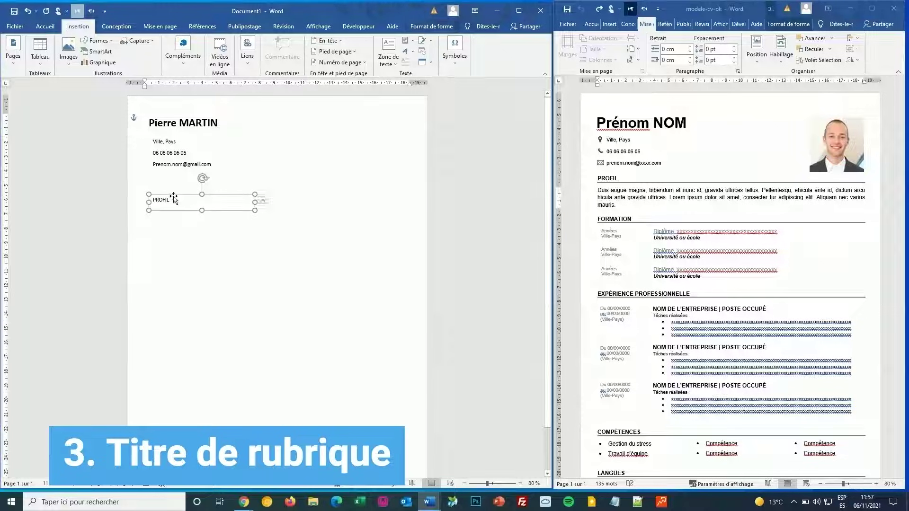
{"action": "left_click_drag", "start_coordinate": [203, 210], "coordinate": [203, 205]}
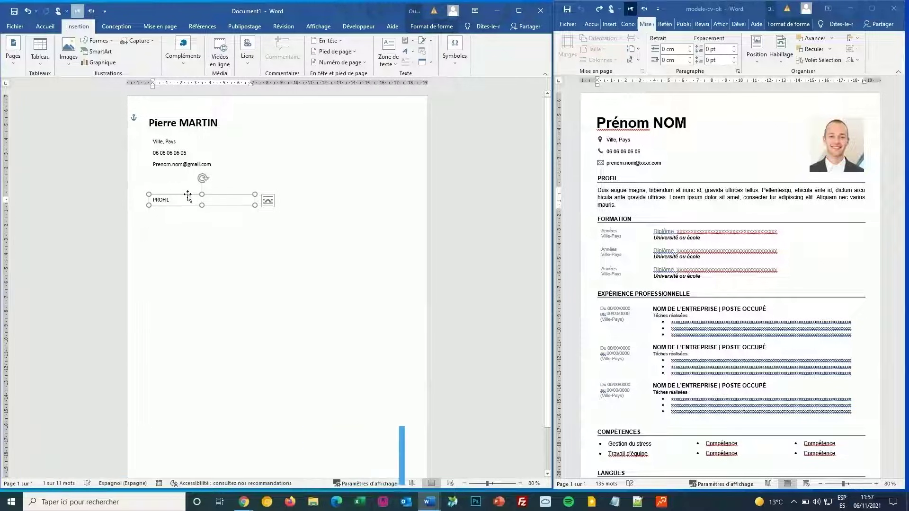
Step: Make 'PROFIL' bold at 14 pt and trim the box height to fit the text
{"action": "left_click", "coordinate": [46, 26]}
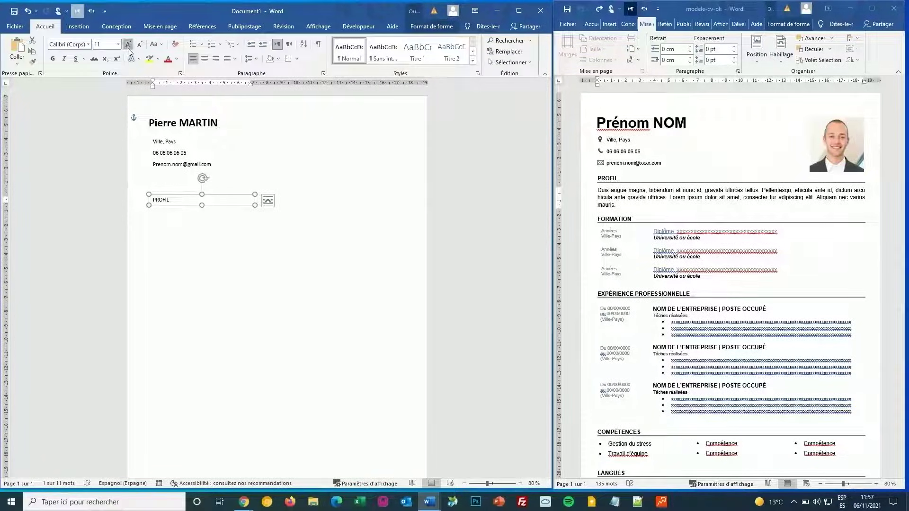
{"action": "left_click", "coordinate": [129, 44]}
{"action": "left_click", "coordinate": [53, 59]}
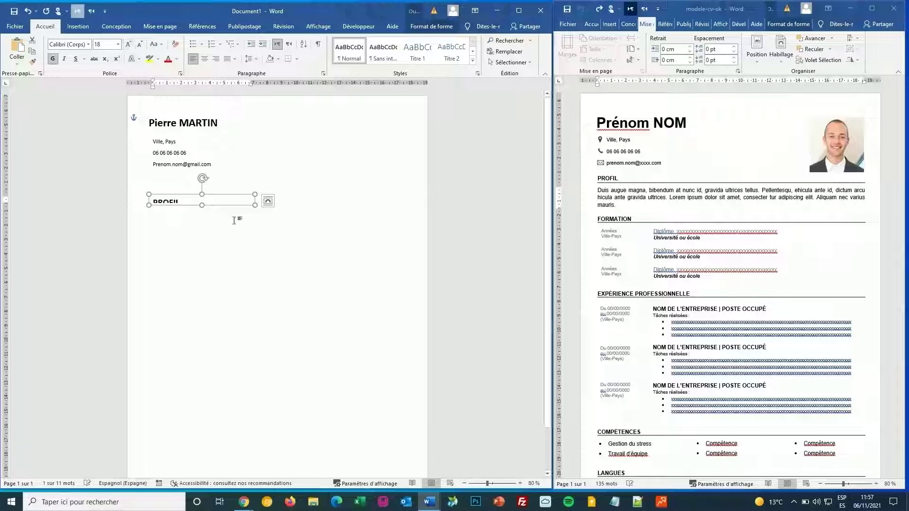
{"action": "left_click_drag", "start_coordinate": [201, 206], "coordinate": [202, 211]}
{"action": "left_click", "coordinate": [138, 44]}
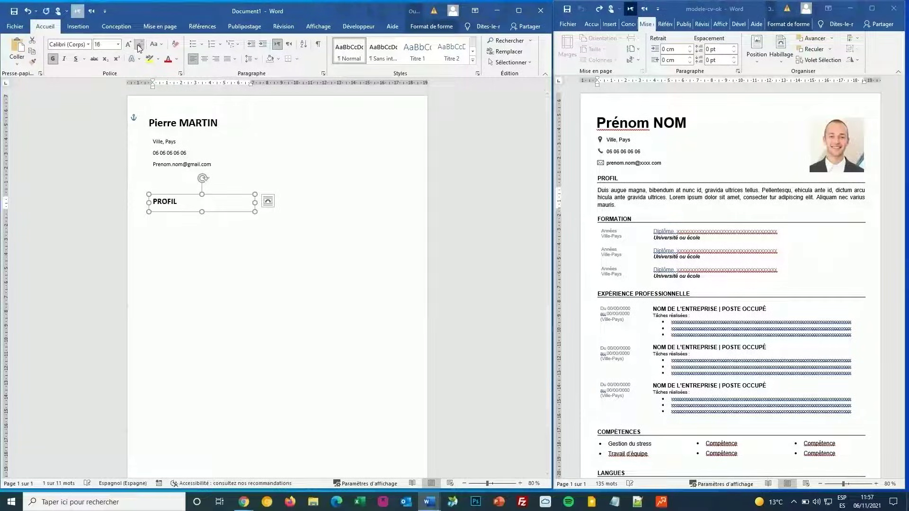
{"action": "left_click", "coordinate": [139, 44]}
{"action": "left_click", "coordinate": [129, 44]}
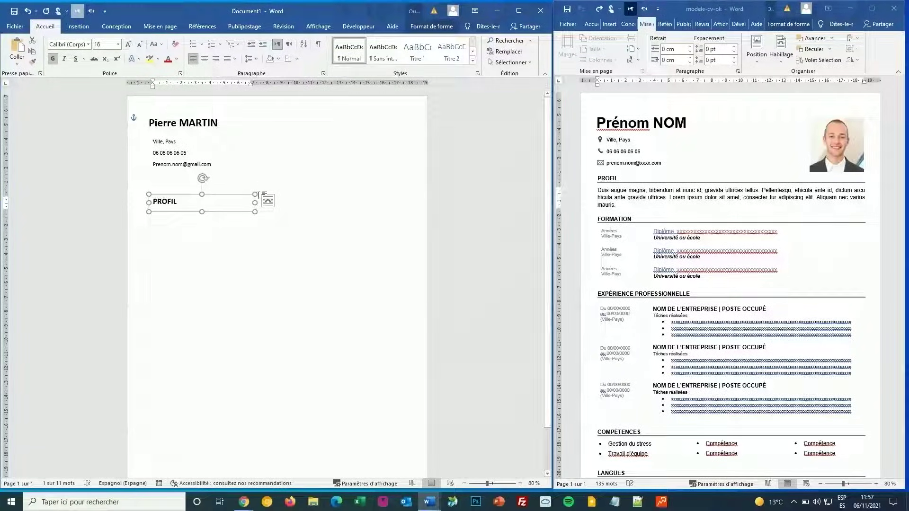
{"action": "left_click", "coordinate": [139, 45]}
{"action": "left_click_drag", "start_coordinate": [203, 213], "coordinate": [202, 206]}
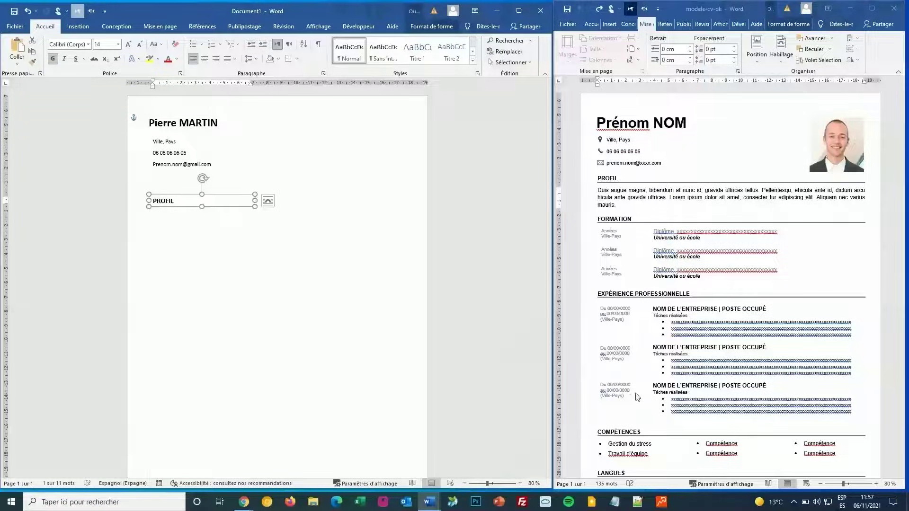
{"action": "scroll", "coordinate": [638, 397], "scroll_direction": "down", "scroll_amount": 1}
{"action": "scroll", "coordinate": [638, 396], "scroll_direction": "up", "scroll_amount": 1}
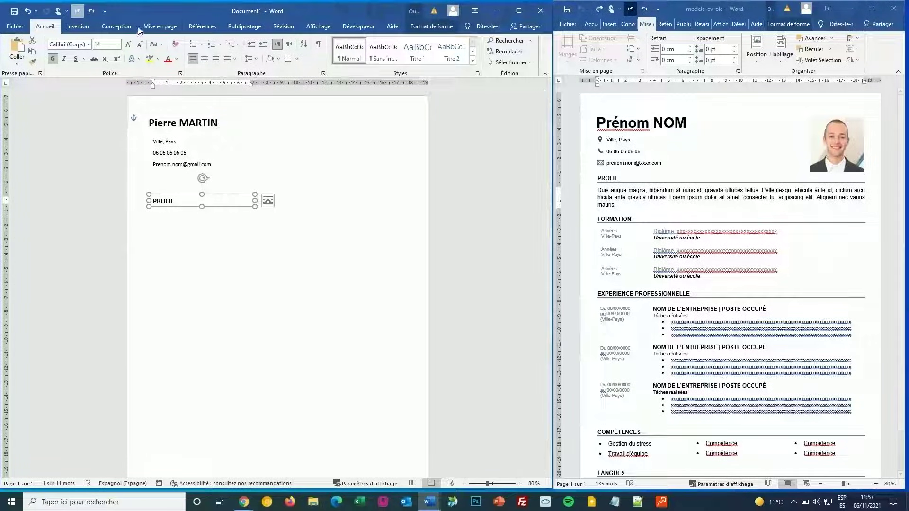
{"action": "left_click", "coordinate": [160, 26]}
Step: Draw a straight horizontal line across the page under the PROFIL heading
{"action": "left_click", "coordinate": [79, 27]}
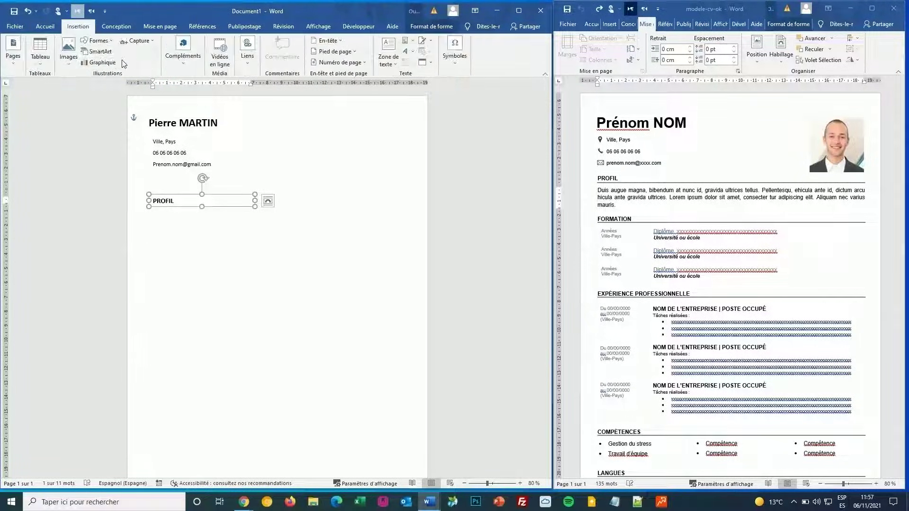
{"action": "left_click", "coordinate": [99, 41]}
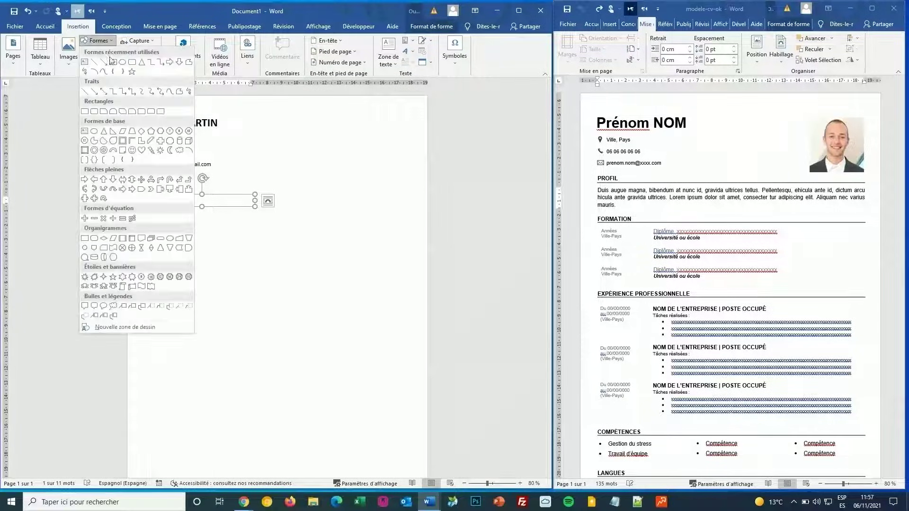
{"action": "left_click", "coordinate": [95, 65]}
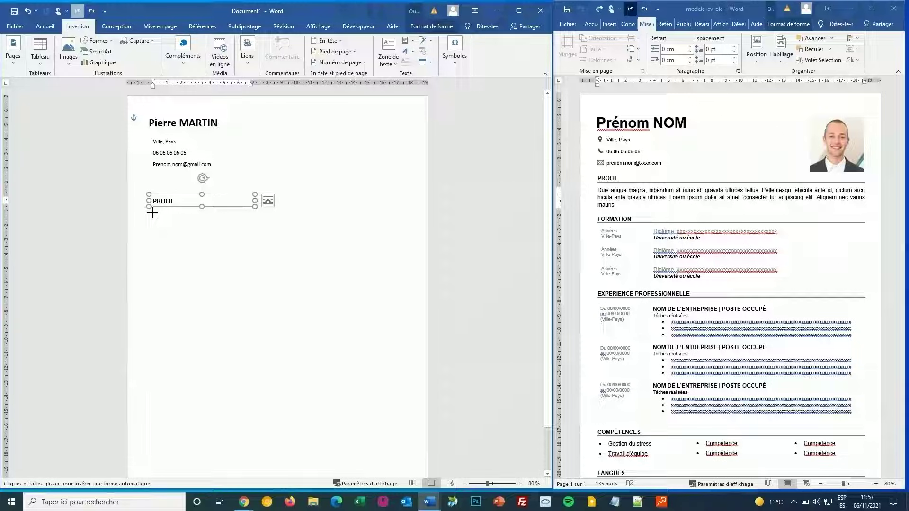
{"action": "left_click_drag", "start_coordinate": [149, 213], "coordinate": [295, 211]}
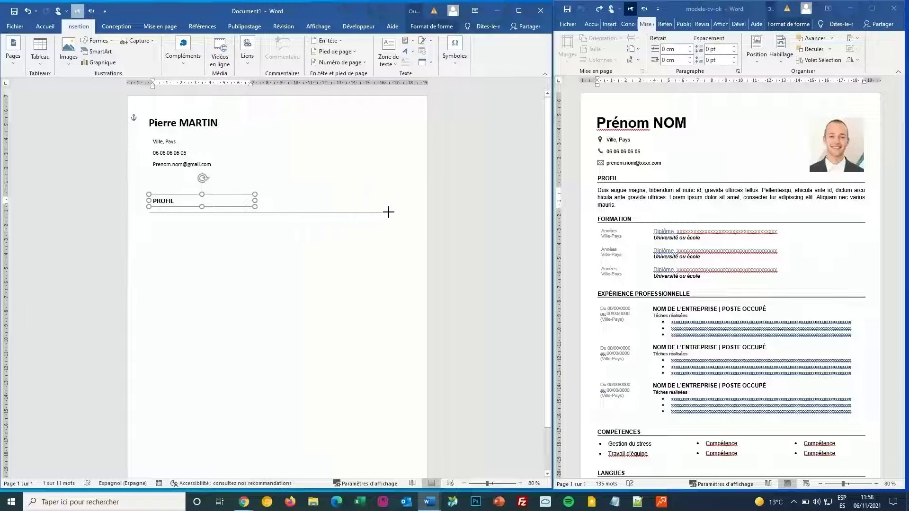
{"action": "left_click_drag", "start_coordinate": [388, 212], "coordinate": [402, 212]}
{"action": "left_click_drag", "start_coordinate": [403, 213], "coordinate": [403, 213]}
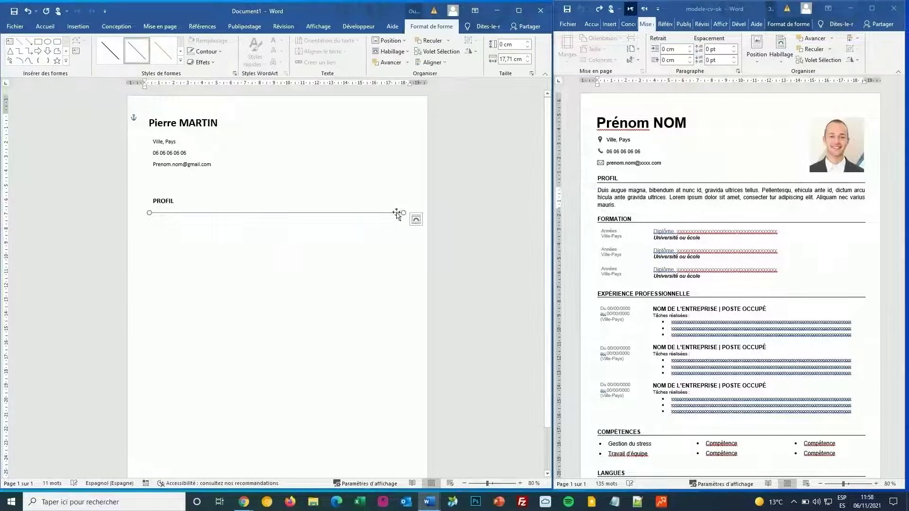
Step: Colour the line grey and set its thickness to 1 pt
{"action": "left_click", "coordinate": [204, 51]}
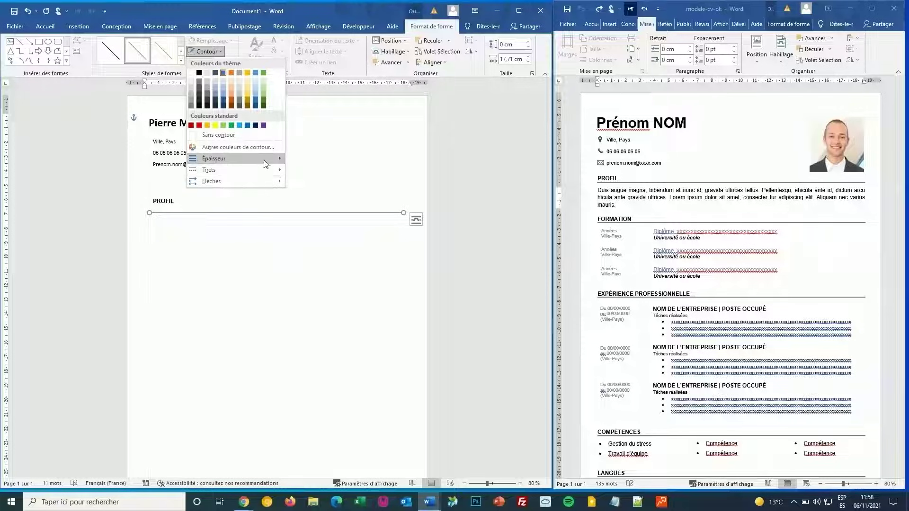
{"action": "mouse_move", "coordinate": [260, 159]}
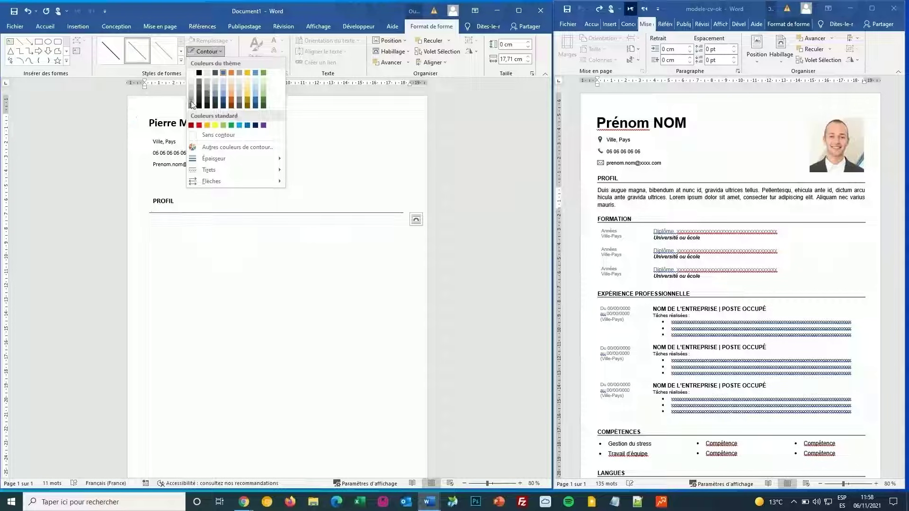
{"action": "left_click", "coordinate": [199, 83]}
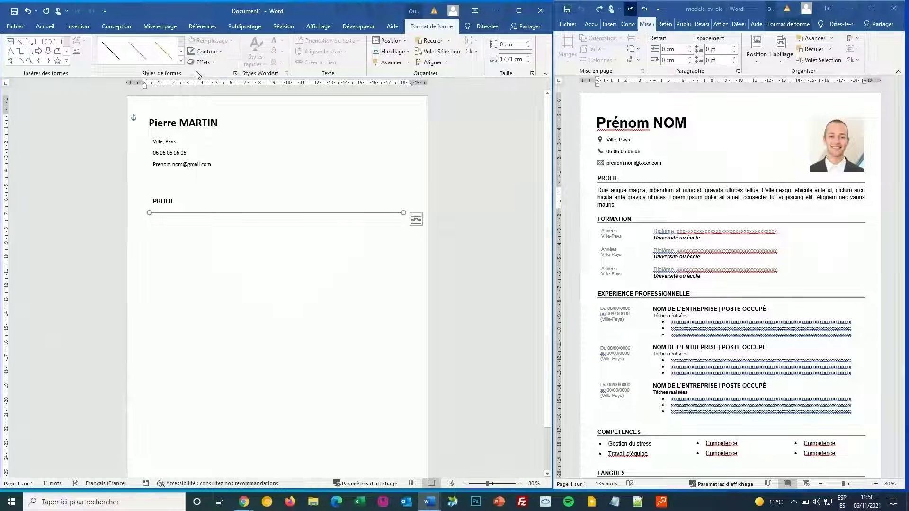
{"action": "left_click", "coordinate": [207, 51]}
{"action": "mouse_move", "coordinate": [282, 161]}
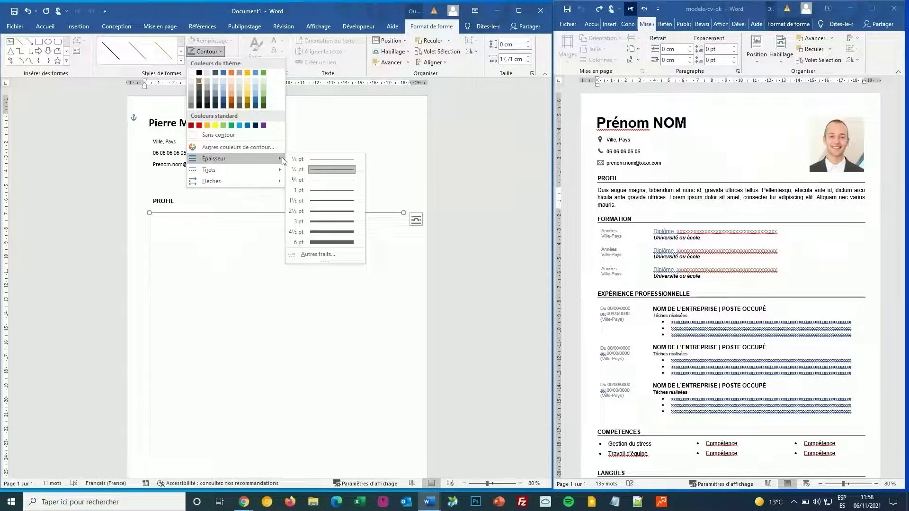
{"action": "left_click", "coordinate": [331, 190]}
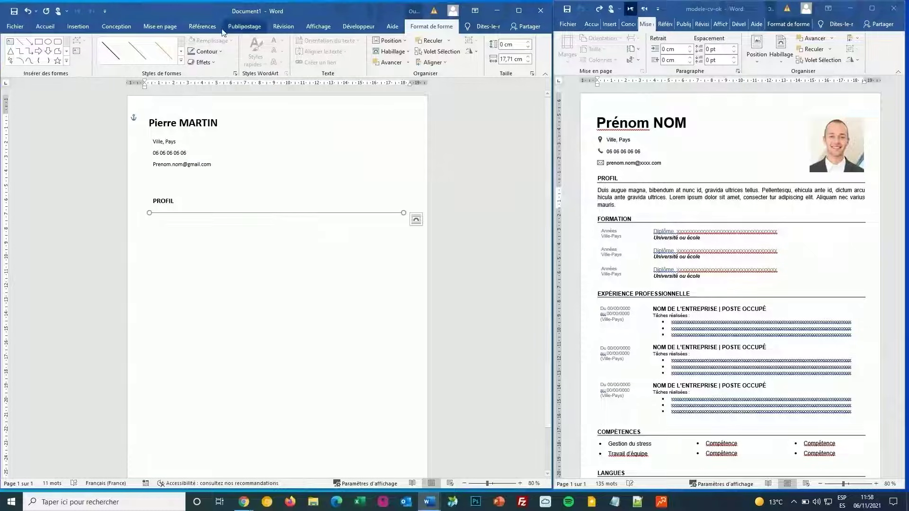
{"action": "left_click", "coordinate": [207, 51]}
{"action": "mouse_move", "coordinate": [254, 158]}
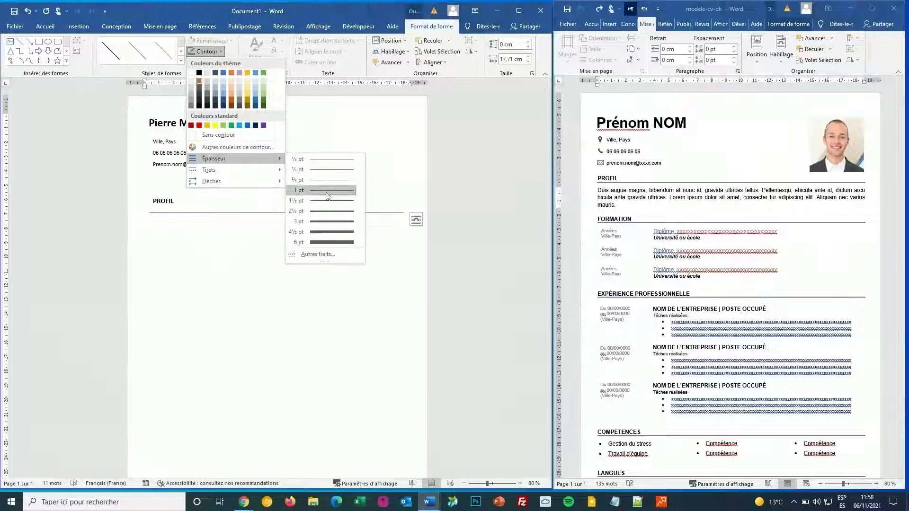
{"action": "left_click", "coordinate": [328, 199]}
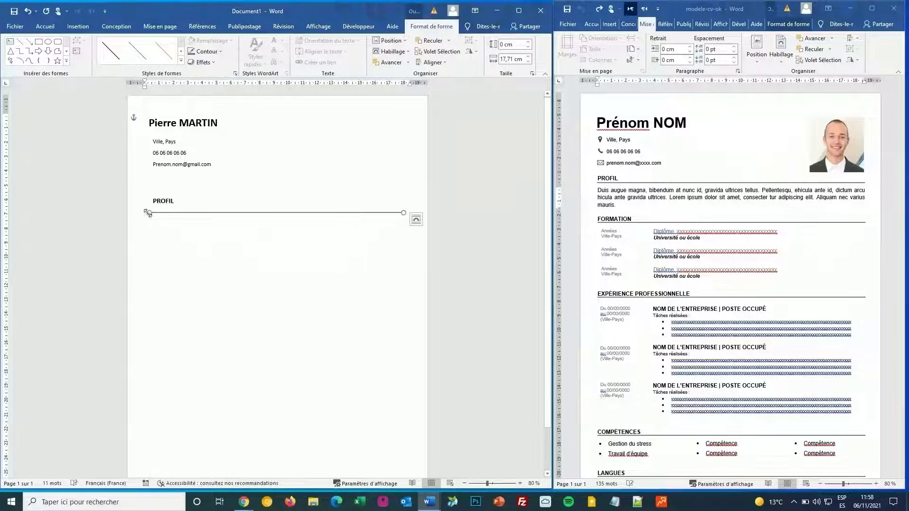
Step: Pull the rule's left end in and nudge it up just beneath PROFIL
{"action": "left_click_drag", "start_coordinate": [148, 213], "coordinate": [154, 213]}
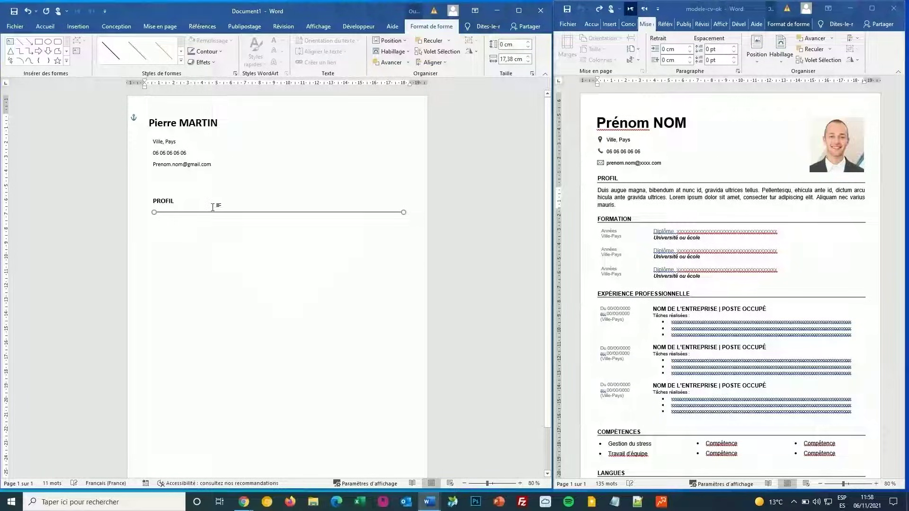
{"action": "key", "text": "Up"}
{"action": "key", "text": "Up"}
{"action": "key", "text": "Up"}
{"action": "key", "text": "Up"}
{"action": "key", "text": "Up"}
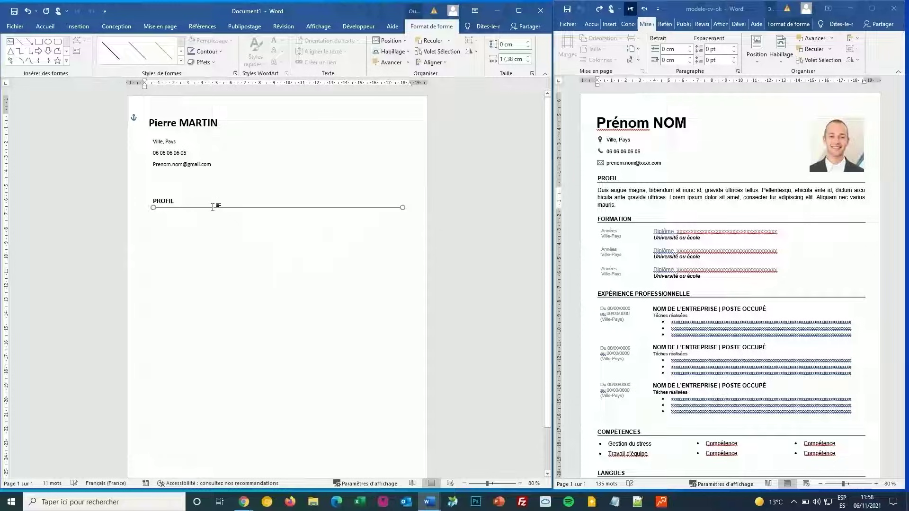
{"action": "key", "text": "Escape"}
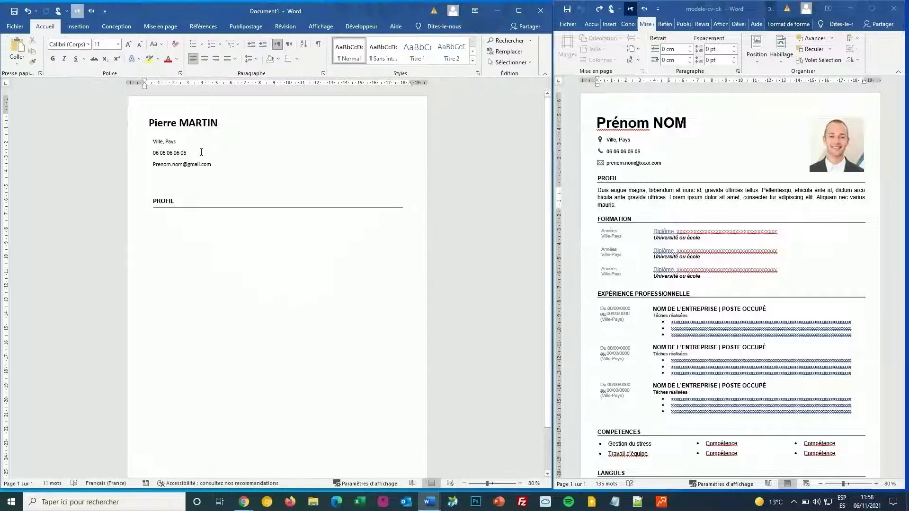
{"action": "left_click", "coordinate": [170, 147]}
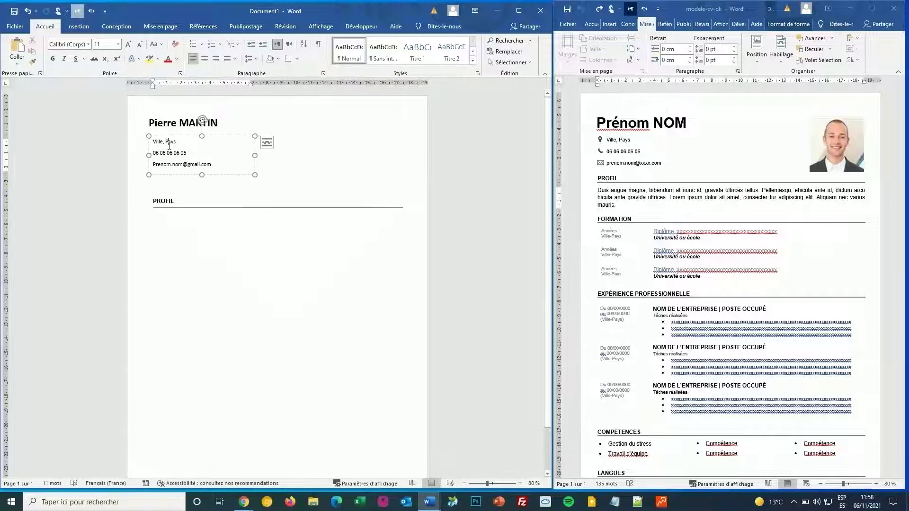
Step: Select the name, contact and PROFIL boxes and apply Aligner à gauche to them
{"action": "left_click", "coordinate": [174, 205]}
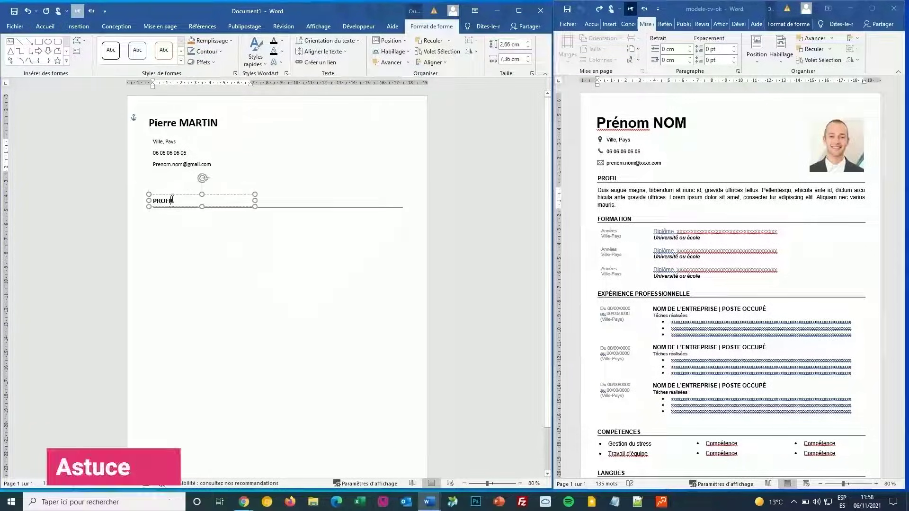
{"action": "left_click", "coordinate": [163, 123]}
{"action": "left_click", "coordinate": [172, 169], "text": "shift"}
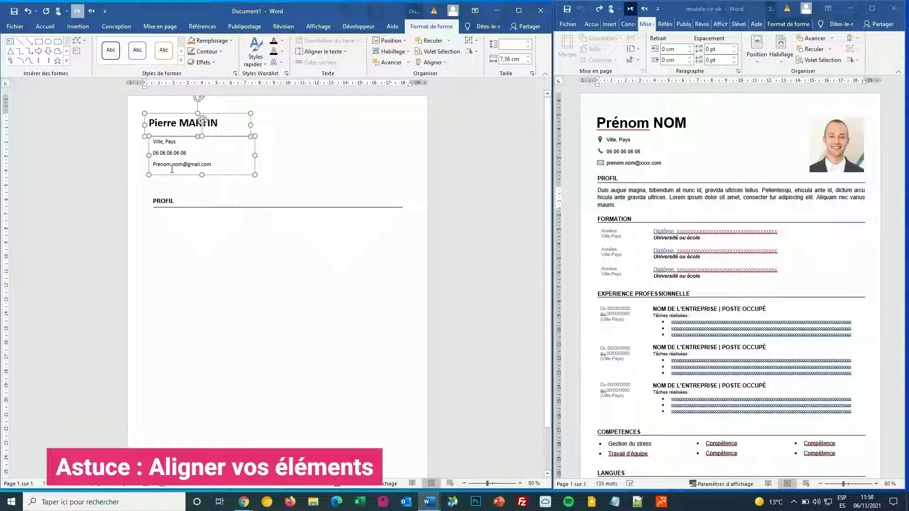
{"action": "left_click", "coordinate": [170, 198], "text": "shift"}
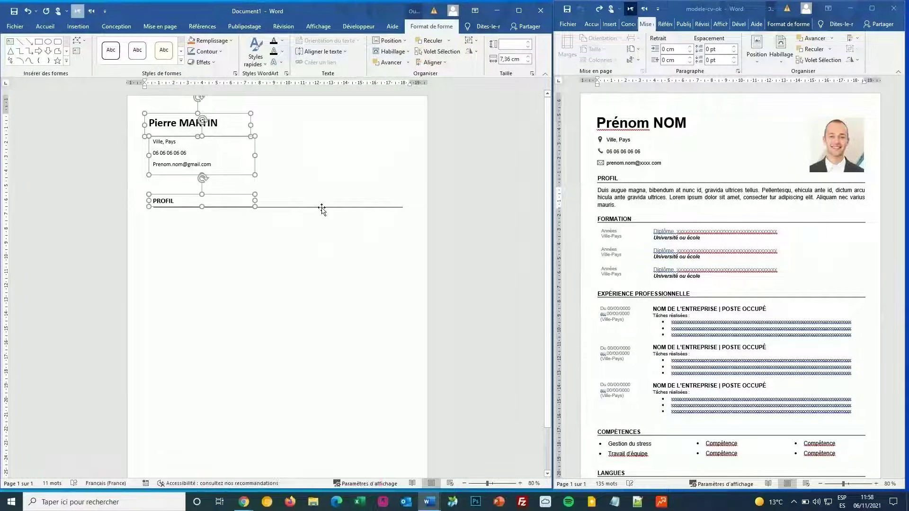
{"action": "left_click", "coordinate": [323, 208]}
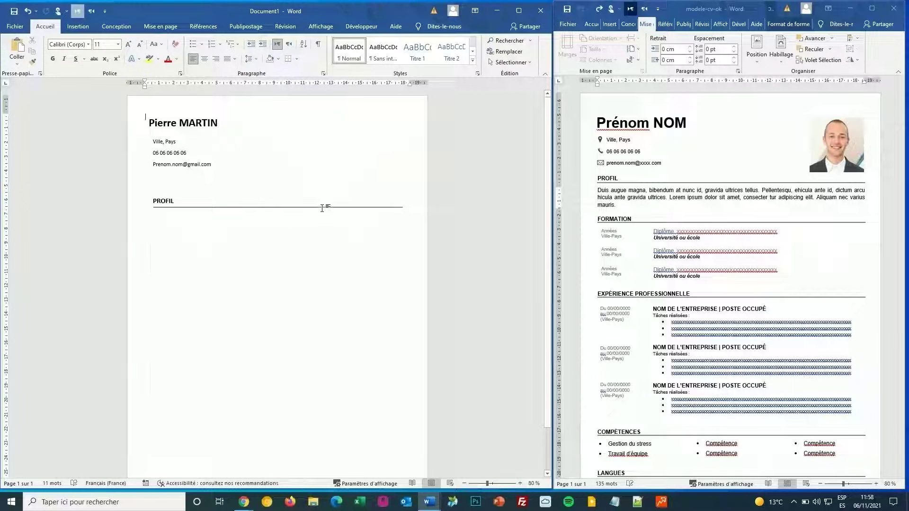
{"action": "left_click", "coordinate": [168, 198]}
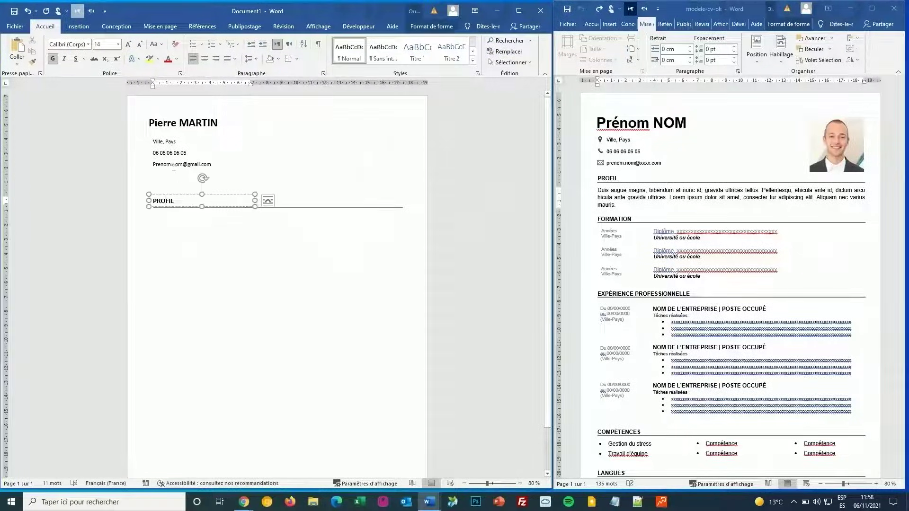
{"action": "left_click", "coordinate": [180, 152], "text": "shift"}
{"action": "left_click", "coordinate": [160, 119], "text": "shift"}
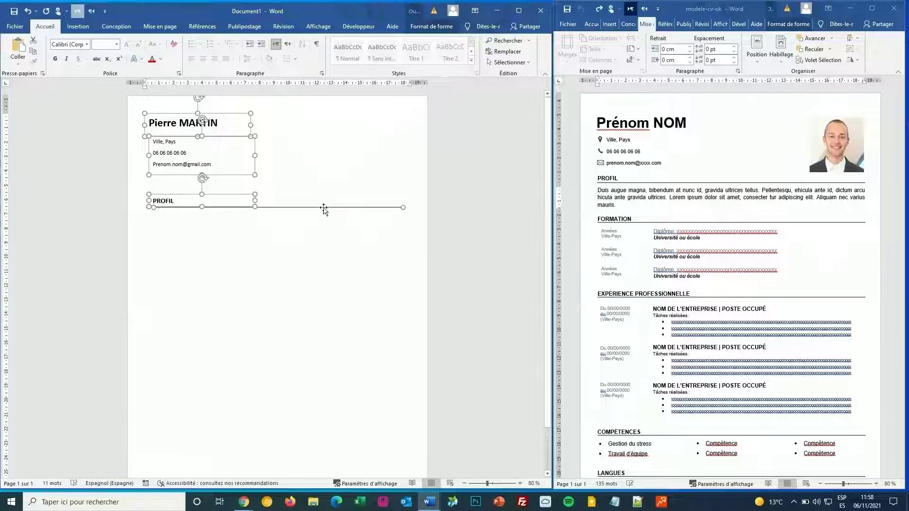
{"action": "left_click", "coordinate": [424, 29]}
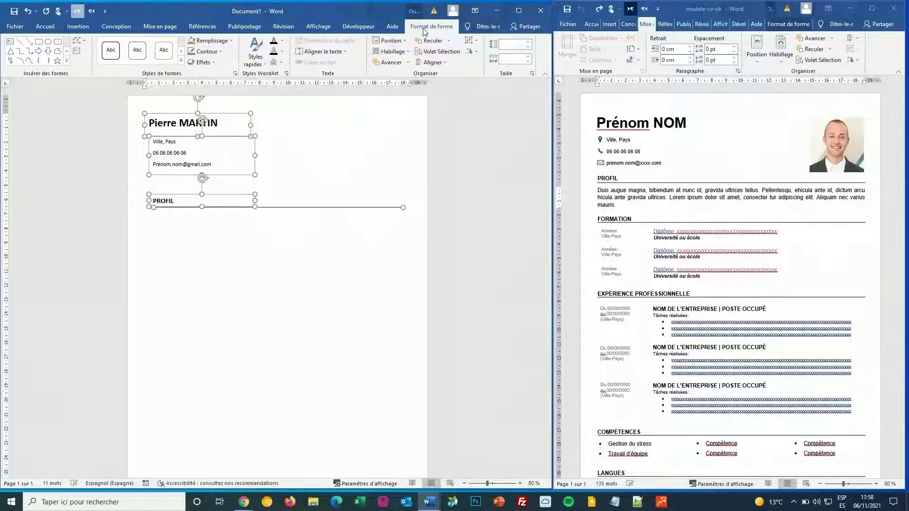
{"action": "left_click", "coordinate": [432, 63]}
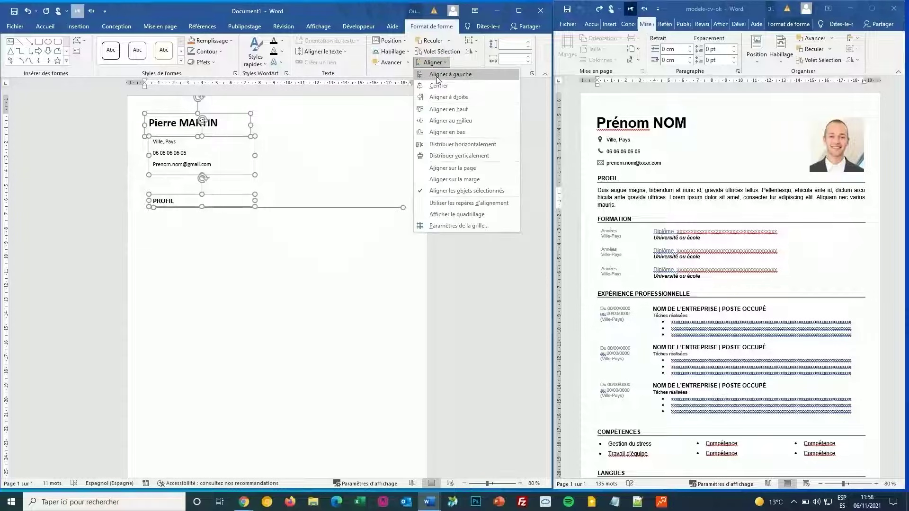
{"action": "left_click", "coordinate": [437, 76]}
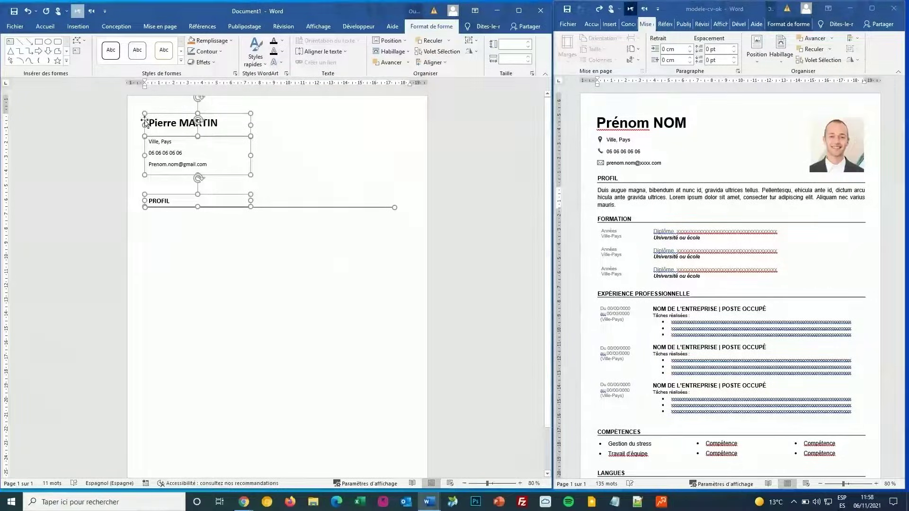
{"action": "left_click", "coordinate": [175, 265]}
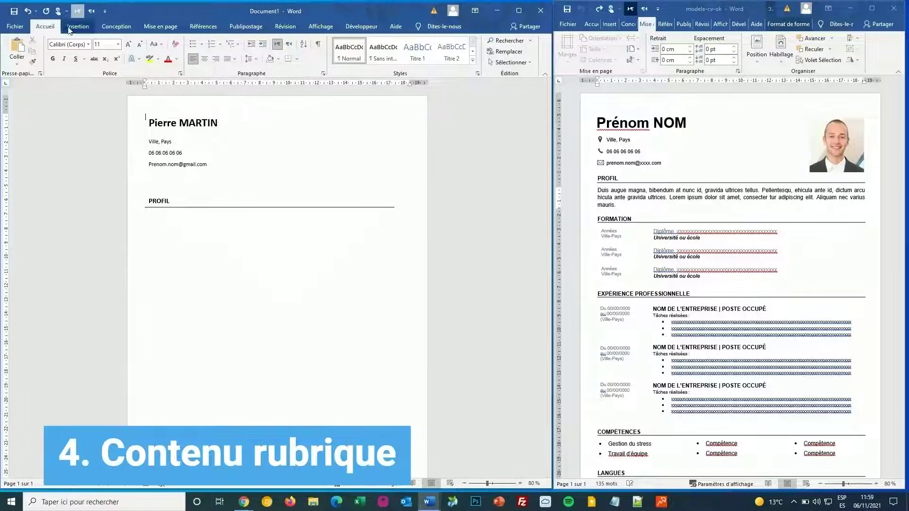
Step: Move the copied contact-details block down beside the PROFIL heading
{"action": "left_click", "coordinate": [185, 154]}
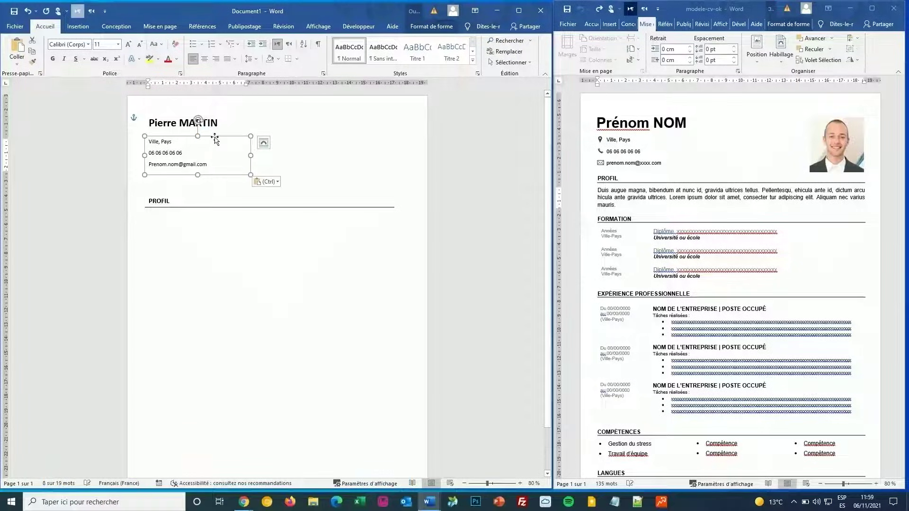
{"action": "left_click_drag", "start_coordinate": [206, 137], "coordinate": [232, 198]}
{"action": "key", "text": "Escape"}
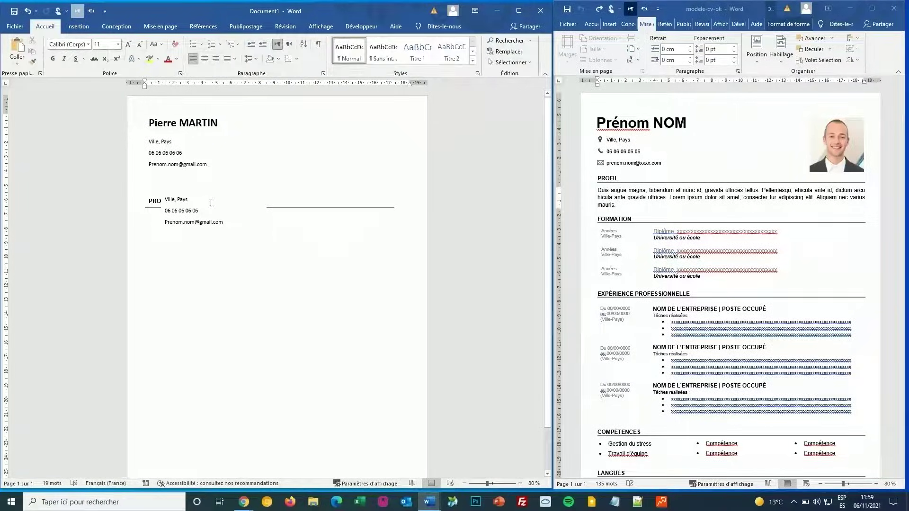
Step: Set the copied contact box's Remplissage to Aucun remplissage
{"action": "left_click", "coordinate": [186, 209]}
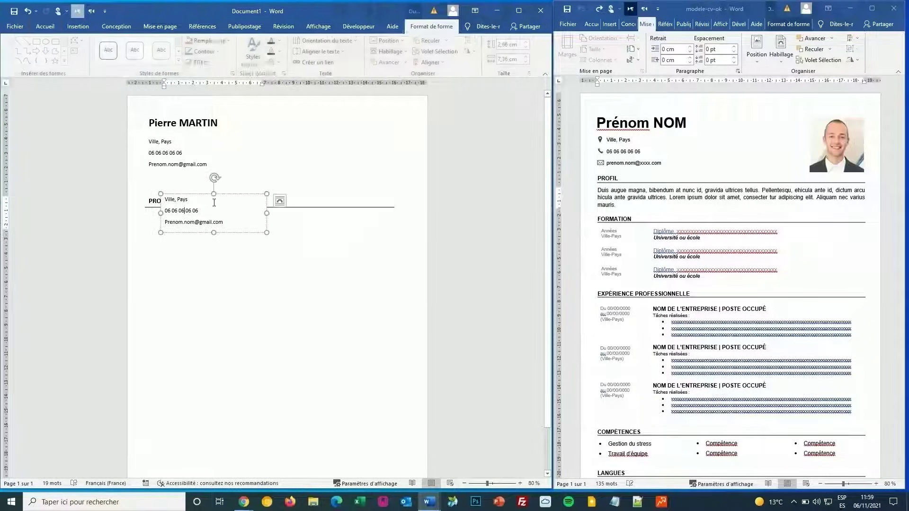
{"action": "left_click", "coordinate": [243, 194]}
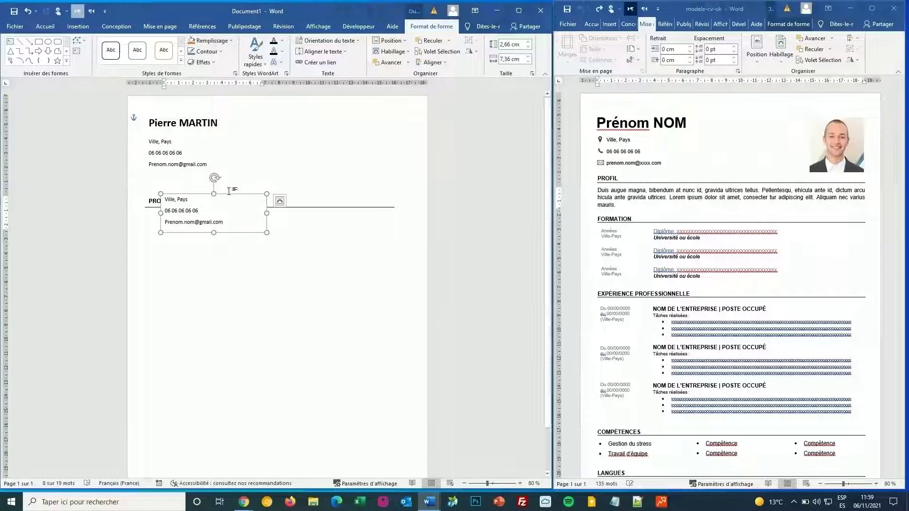
{"action": "left_click", "coordinate": [229, 41]}
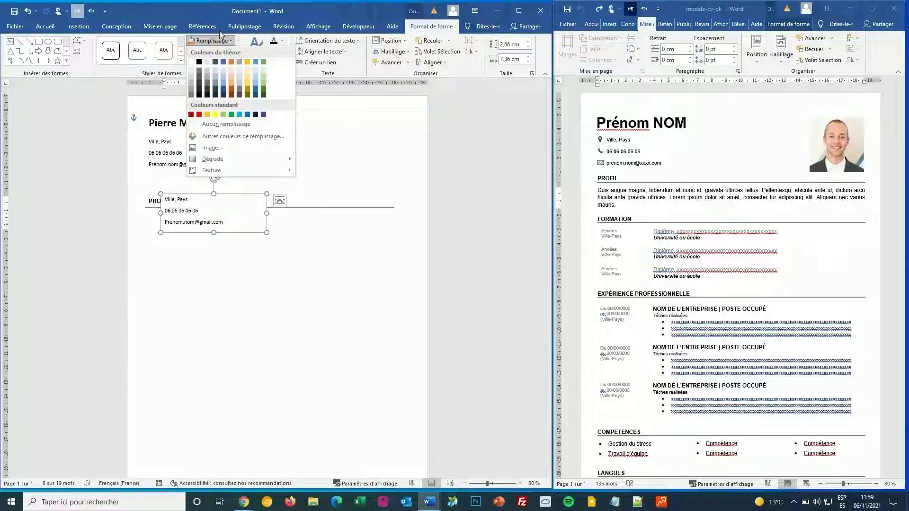
{"action": "left_click", "coordinate": [236, 122]}
{"action": "left_click_drag", "start_coordinate": [213, 195], "coordinate": [197, 138]}
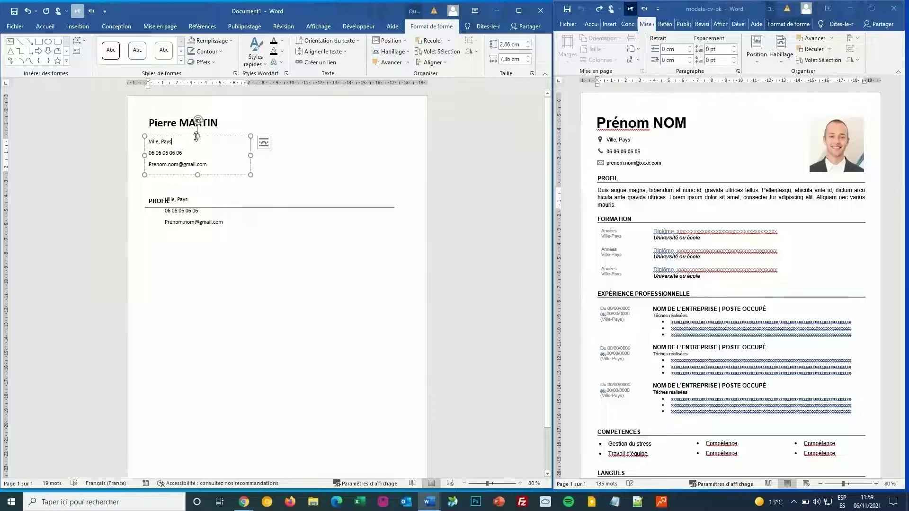
{"action": "left_click", "coordinate": [229, 42]}
{"action": "left_click", "coordinate": [236, 122]}
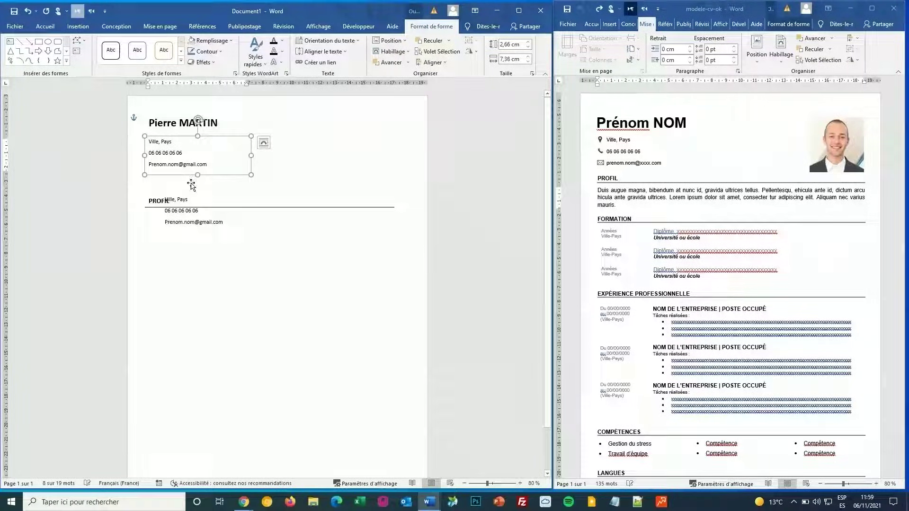
Step: Drag the fill-less copy just below the PROFIL rule and select its three contact lines
{"action": "left_click", "coordinate": [156, 200]}
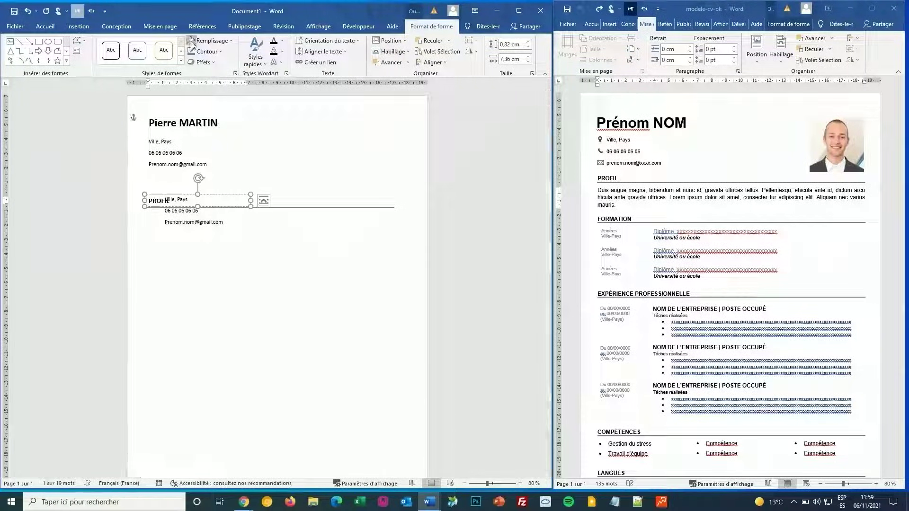
{"action": "left_click", "coordinate": [235, 198]}
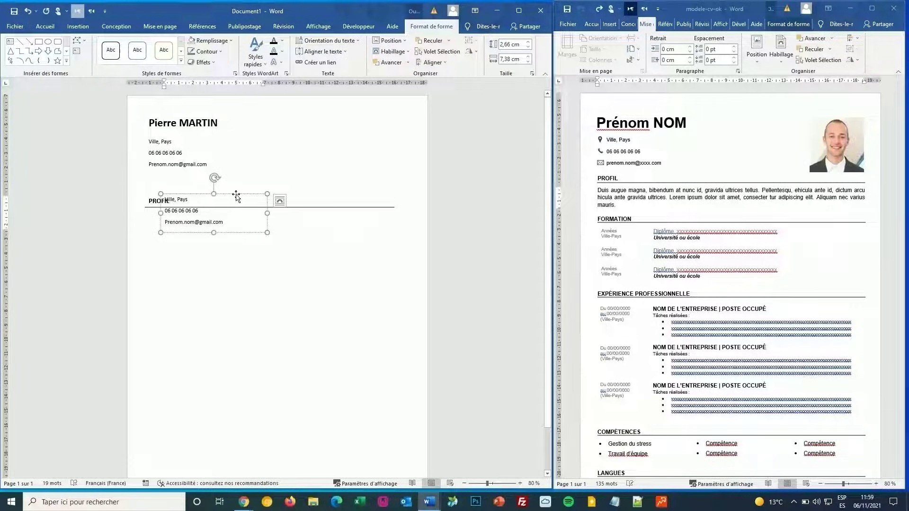
{"action": "left_click_drag", "start_coordinate": [236, 195], "coordinate": [222, 212]}
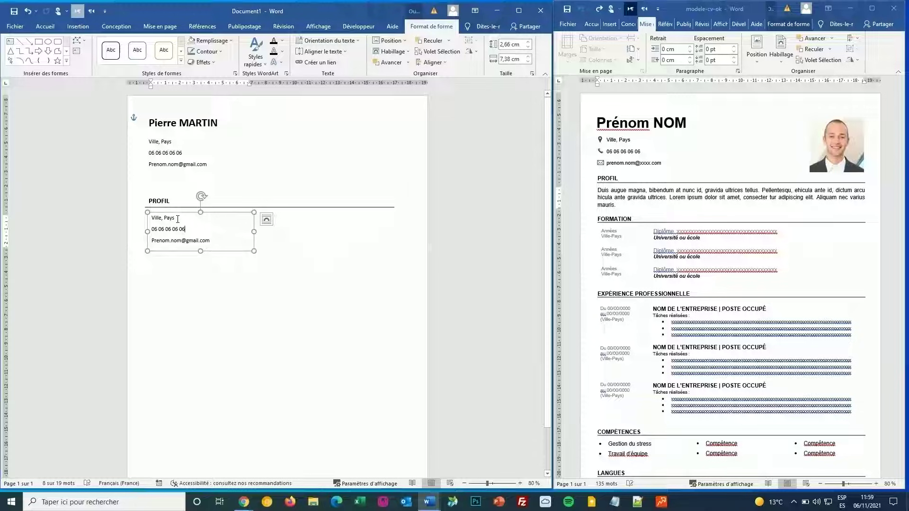
{"action": "left_click_drag", "start_coordinate": [150, 217], "coordinate": [211, 243]}
{"action": "left_click", "coordinate": [650, 203]}
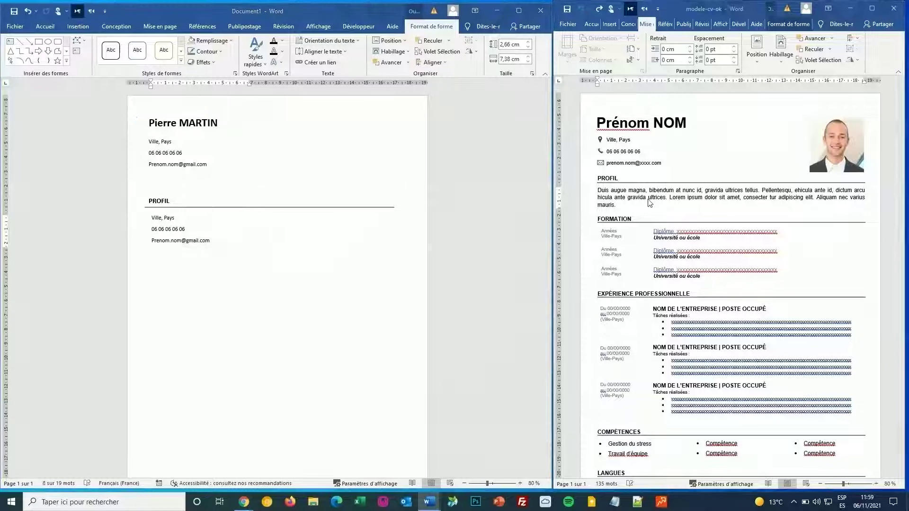
Step: Replace the copied box's contact lines with the template's profile paragraph
{"action": "triple_click", "coordinate": [642, 198]}
{"action": "key", "text": "ctrl+c"}
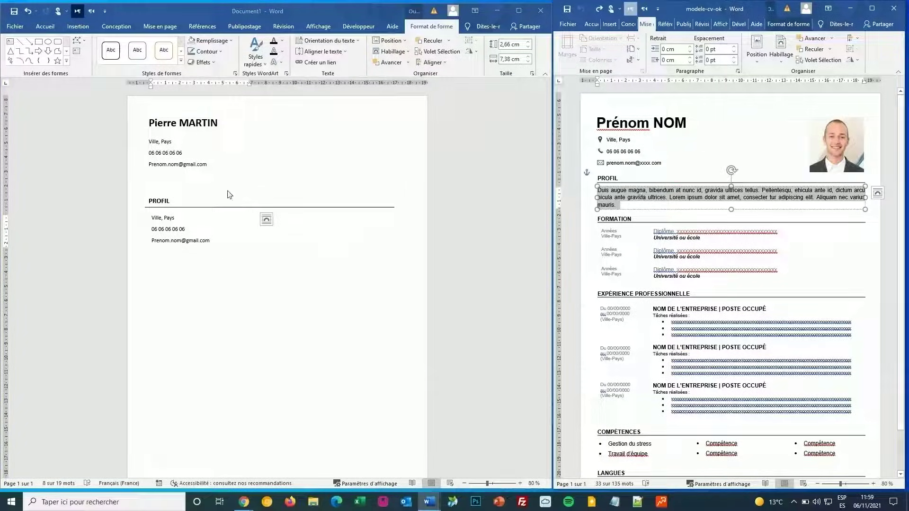
{"action": "left_click", "coordinate": [229, 195]}
{"action": "left_click_drag", "start_coordinate": [215, 244], "coordinate": [151, 218]}
{"action": "key", "text": "ctrl+v"}
Step: Widen the profile box across the heading line and end the paragraph with a period after 'mauris'
{"action": "left_click_drag", "start_coordinate": [255, 243], "coordinate": [397, 241]}
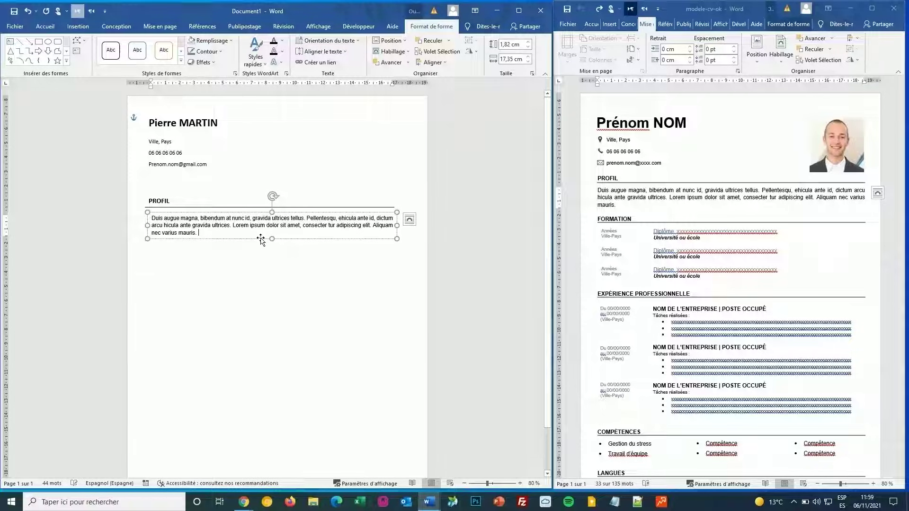
{"action": "key", "text": "BackSpace"}
{"action": "key", "text": "BackSpace"}
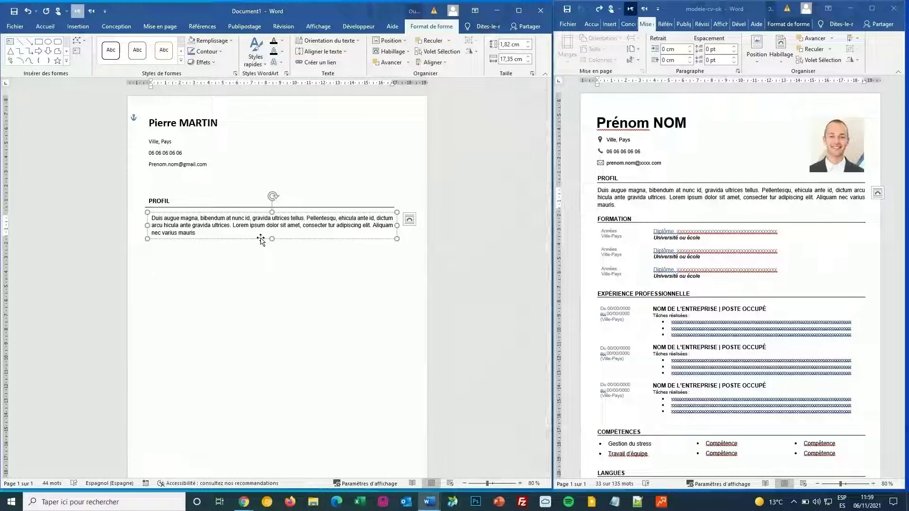
{"action": "type", "text": "."}
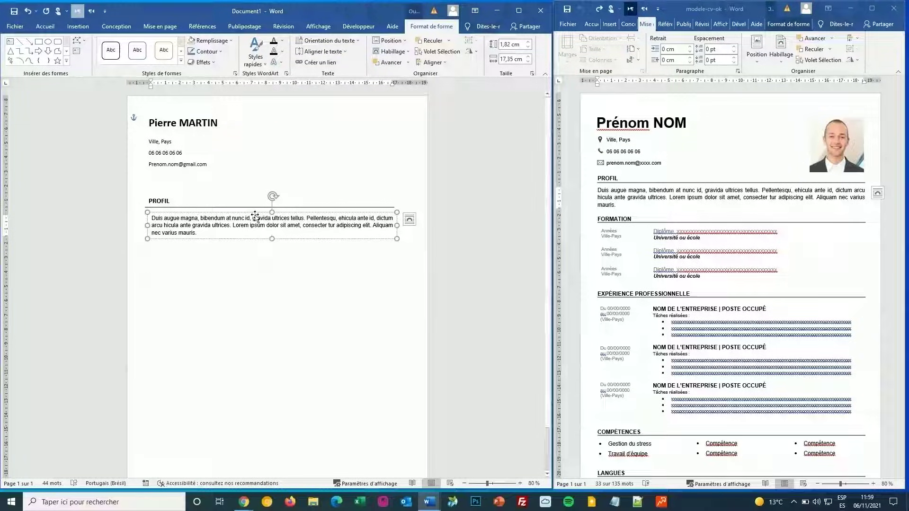
{"action": "left_click_drag", "start_coordinate": [255, 217], "coordinate": [256, 216]}
{"action": "left_click", "coordinate": [257, 250]}
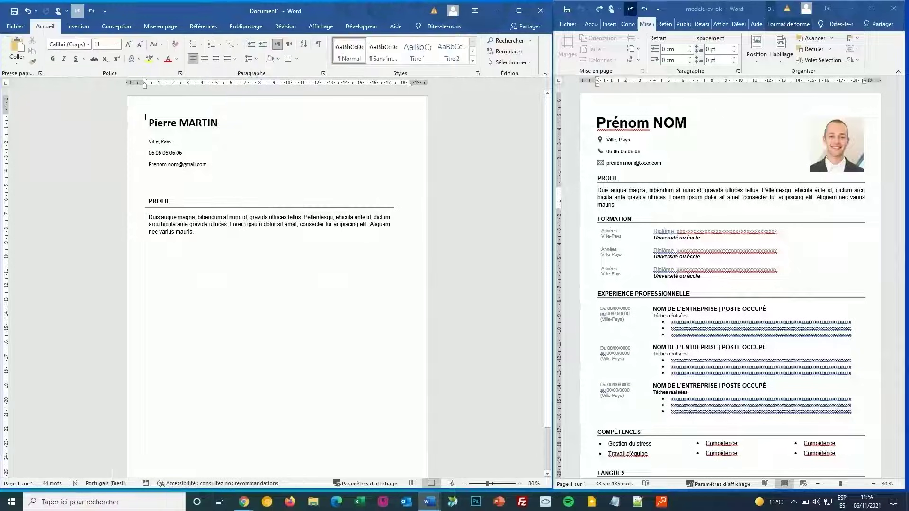
Step: Set the contact-details box text to font size 12
{"action": "left_click", "coordinate": [241, 223]}
{"action": "left_click", "coordinate": [240, 199]}
{"action": "left_click", "coordinate": [228, 214]}
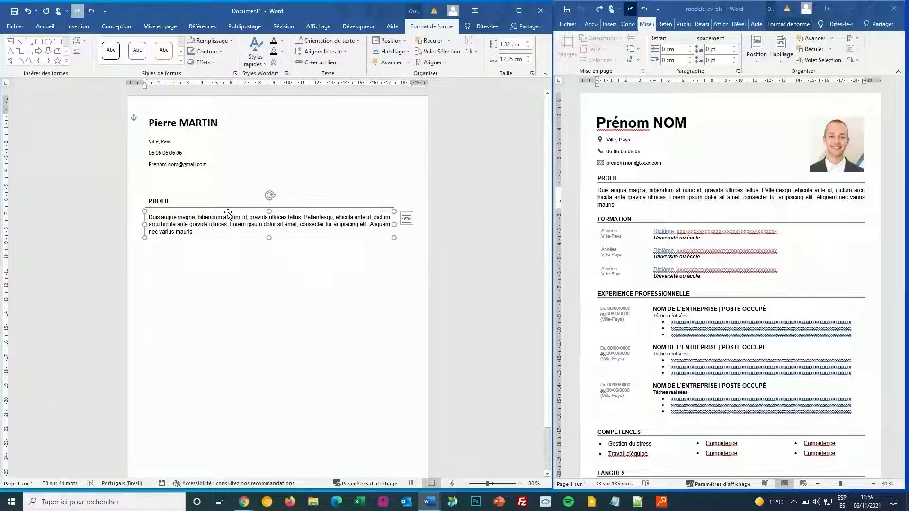
{"action": "left_click", "coordinate": [77, 27]}
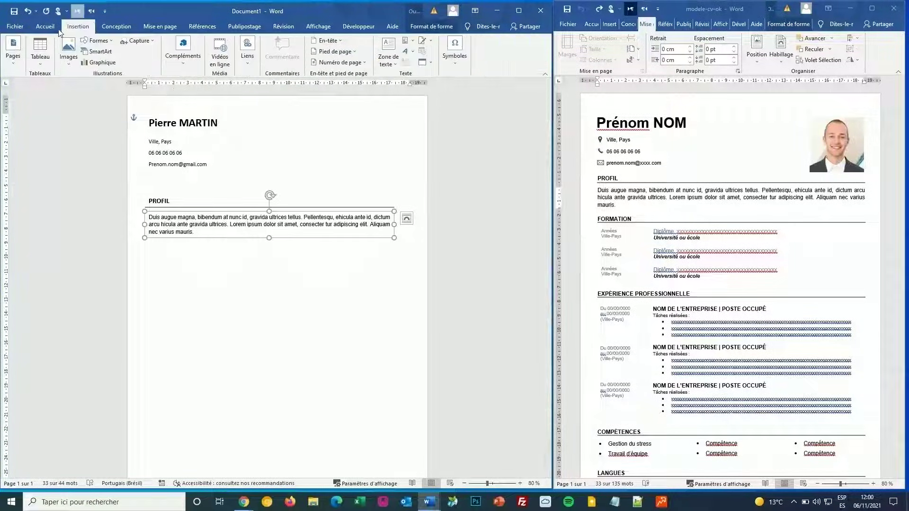
{"action": "left_click", "coordinate": [57, 30]}
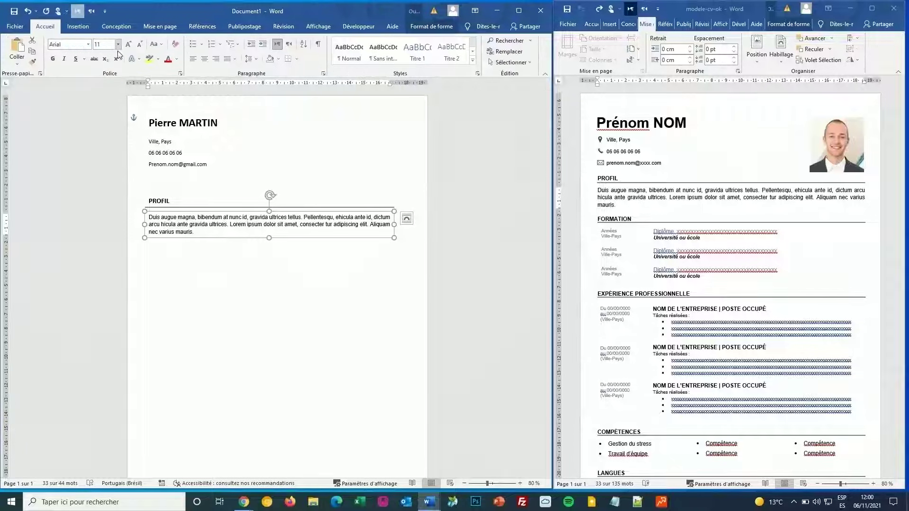
{"action": "left_click", "coordinate": [176, 143]}
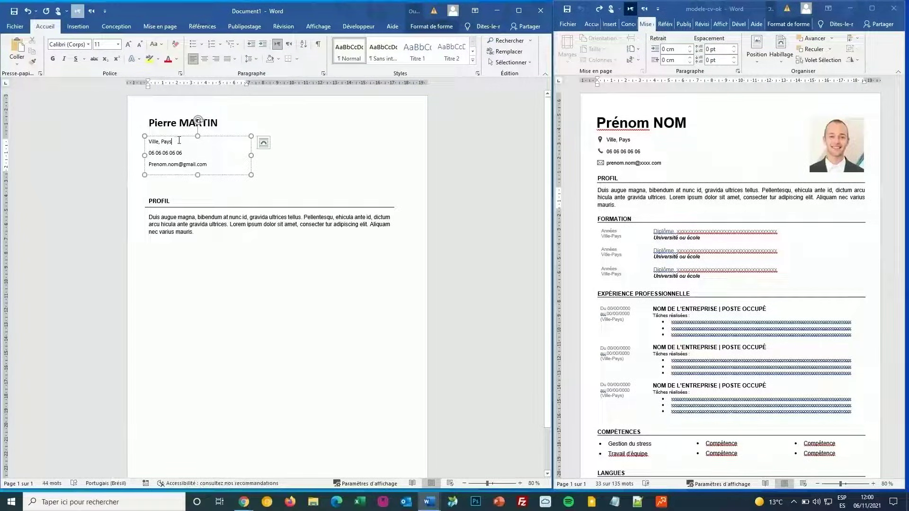
{"action": "left_click_drag", "start_coordinate": [168, 151], "coordinate": [164, 153]}
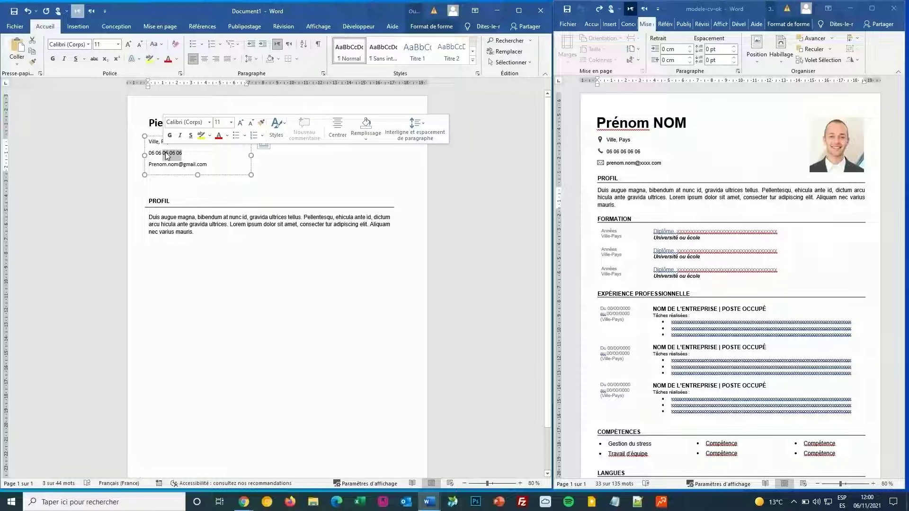
{"action": "left_click", "coordinate": [154, 135]}
{"action": "left_click", "coordinate": [128, 44]}
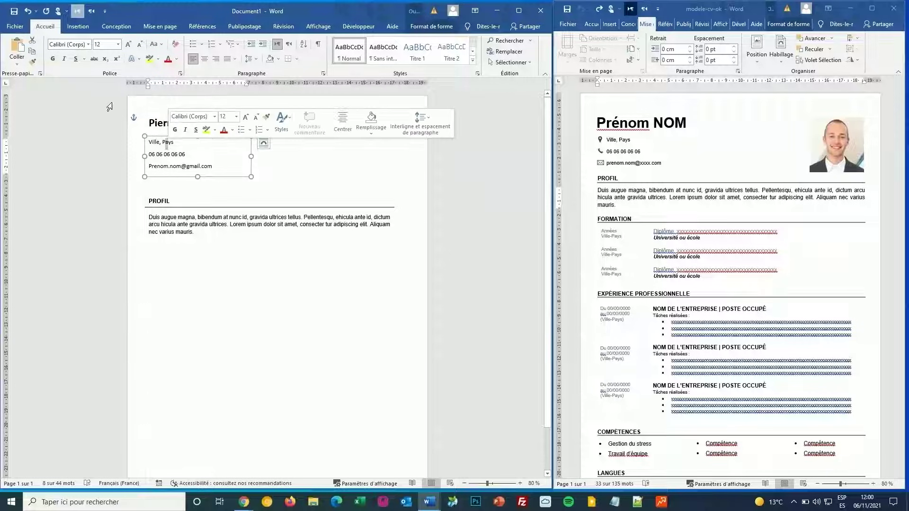
Step: Copy the contact box's formatting onto the profile paragraph with Reproduire la mise en forme
{"action": "left_click", "coordinate": [32, 62]}
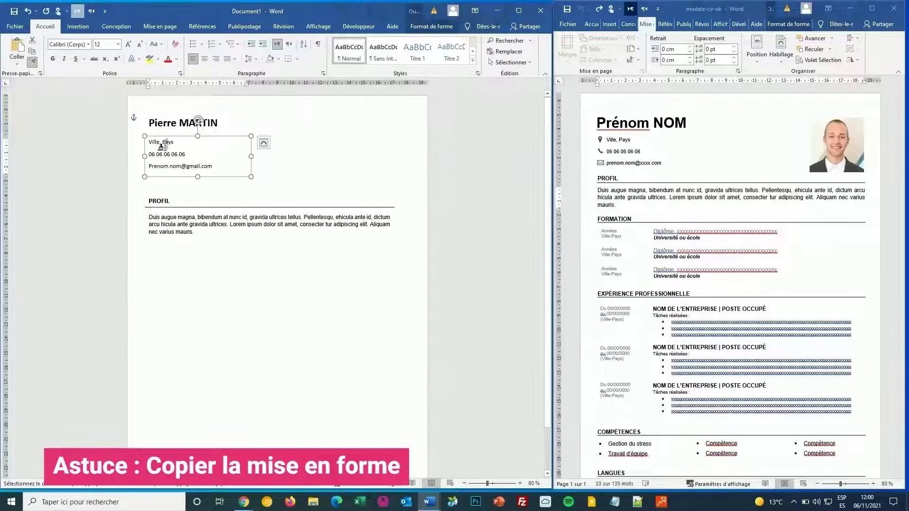
{"action": "left_click_drag", "start_coordinate": [193, 231], "coordinate": [149, 217]}
{"action": "left_click_drag", "start_coordinate": [219, 235], "coordinate": [219, 235]}
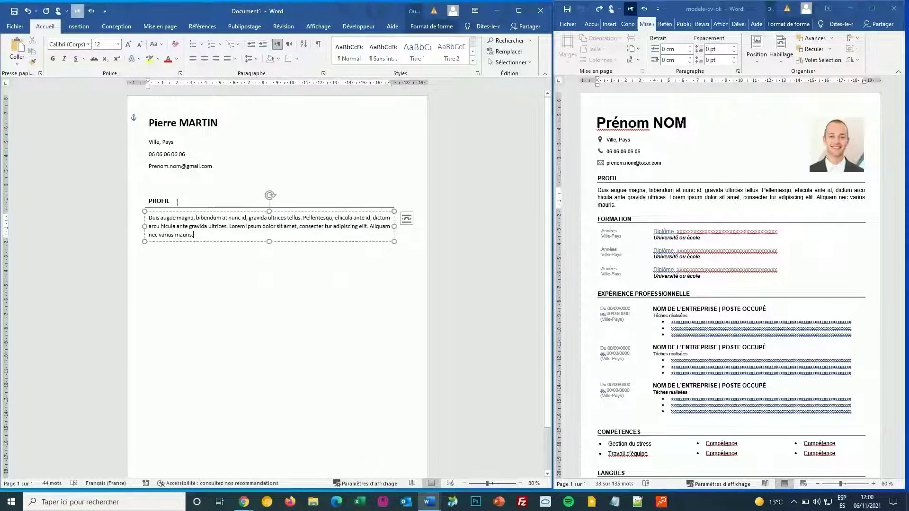
{"action": "left_click", "coordinate": [159, 145]}
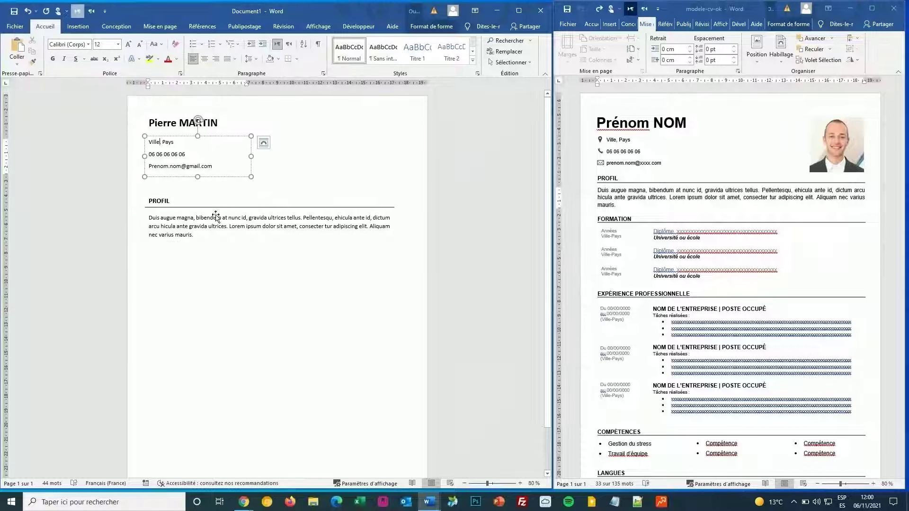
{"action": "left_click", "coordinate": [194, 235]}
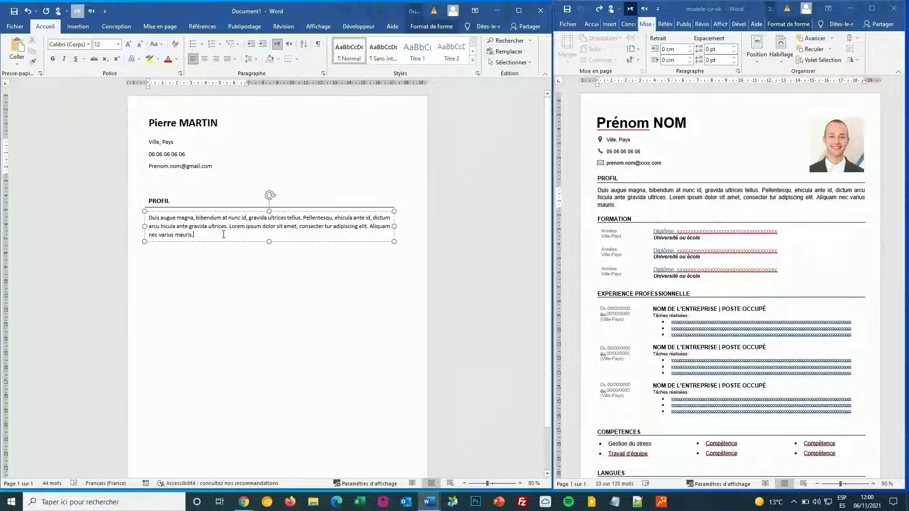
{"action": "left_click", "coordinate": [169, 199], "text": "shift"}
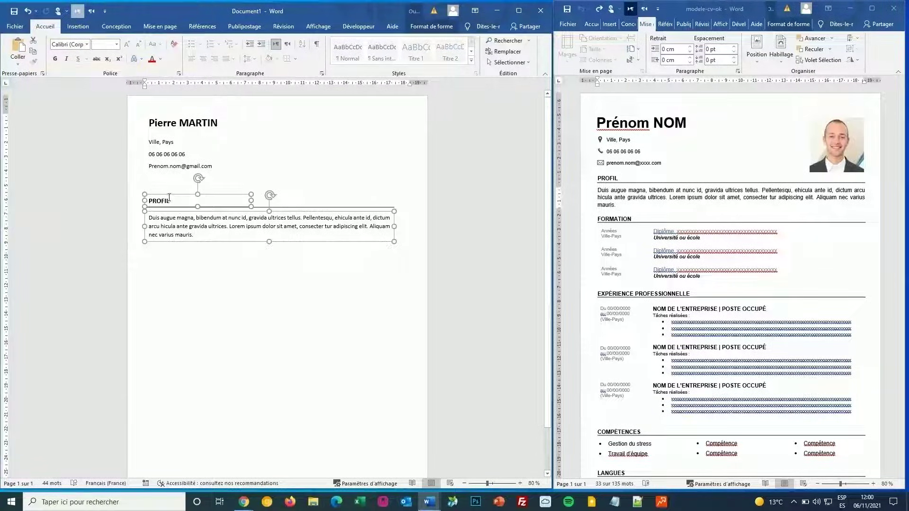
{"action": "left_click", "coordinate": [314, 207]}
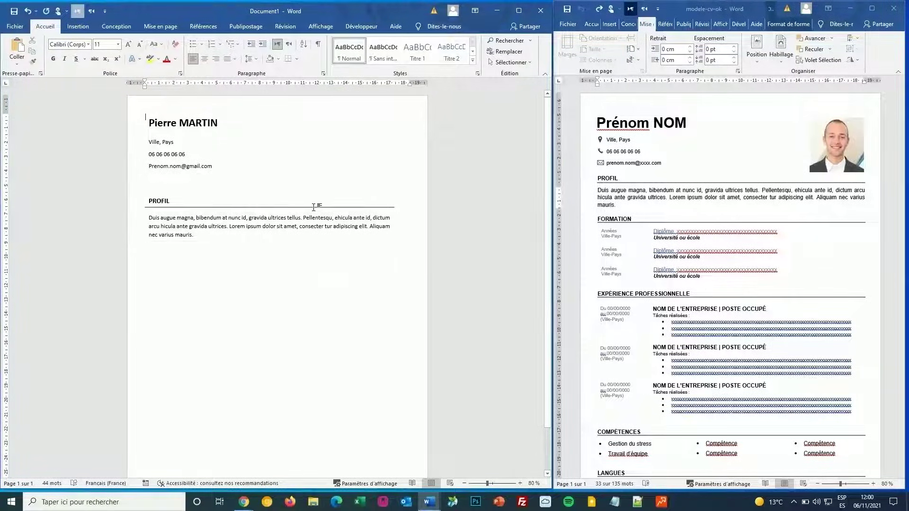
Step: Duplicate the PROFIL heading with its underline rule and place the copy below the profile paragraph
{"action": "left_click", "coordinate": [191, 204]}
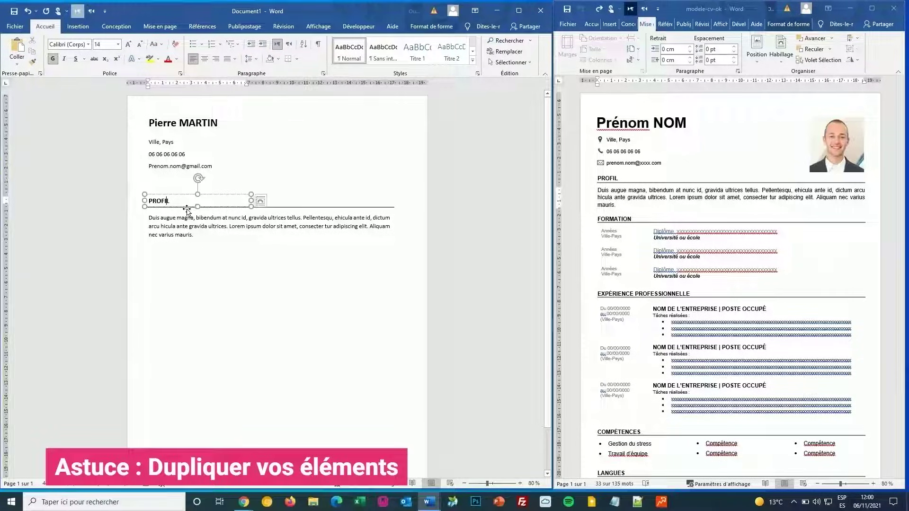
{"action": "left_click", "coordinate": [295, 207], "text": "shift"}
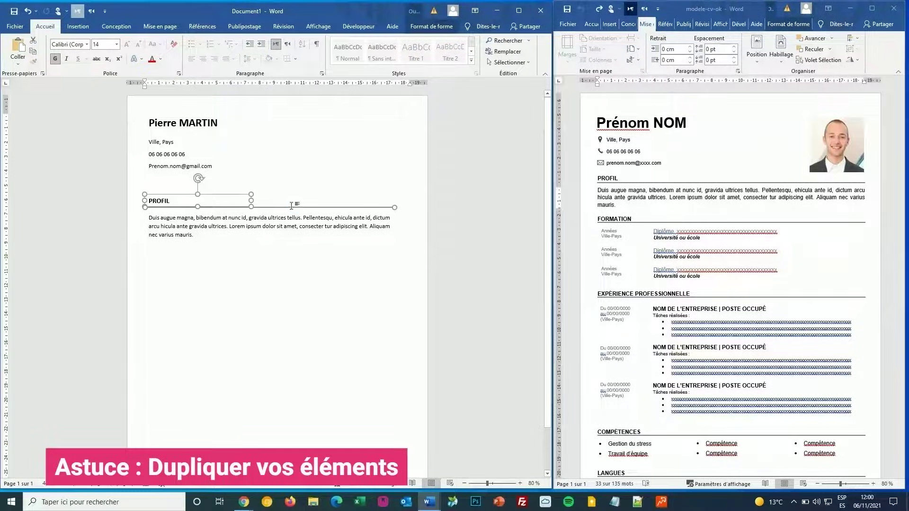
{"action": "left_click_drag", "start_coordinate": [292, 206], "coordinate": [222, 196]}
{"action": "key", "text": "ctrl+Left"}
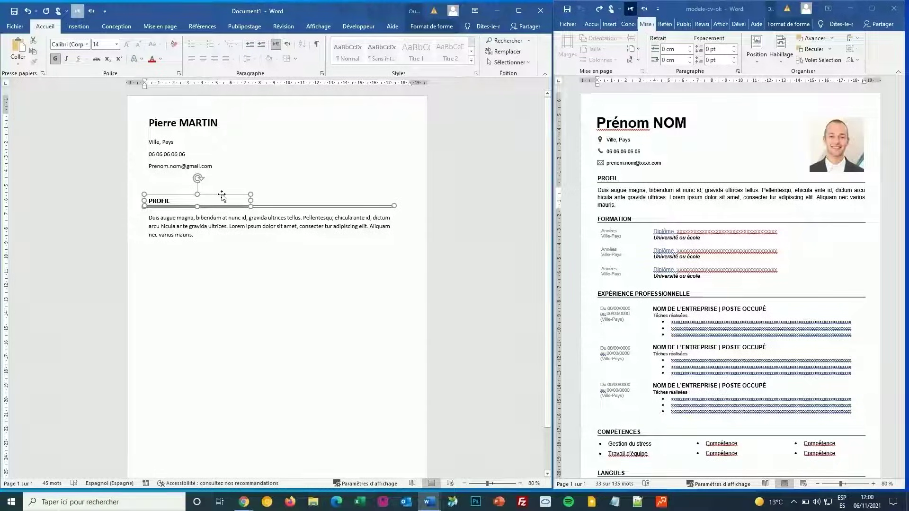
{"action": "left_click_drag", "start_coordinate": [222, 194], "coordinate": [227, 249]}
Step: Rename the copied heading from PROFIL to FORMATION
{"action": "double_click", "coordinate": [157, 256]}
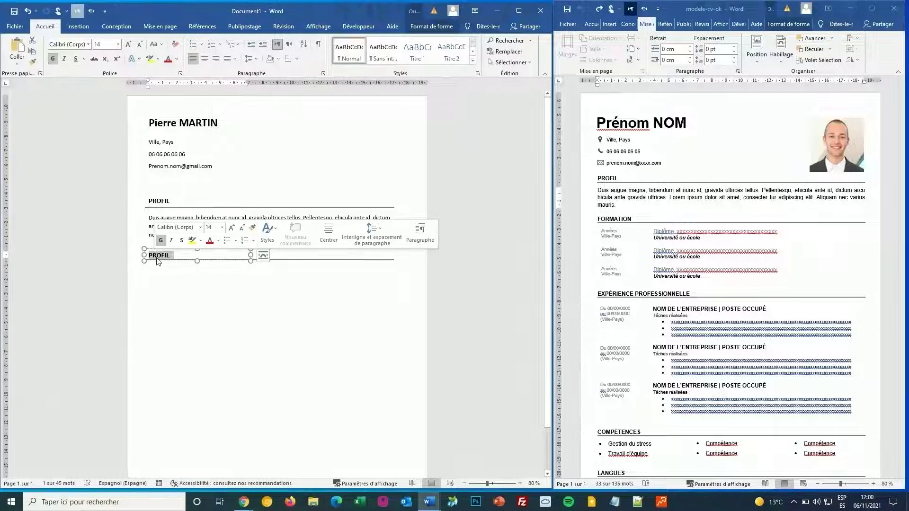
{"action": "type", "text": "FORMA"}
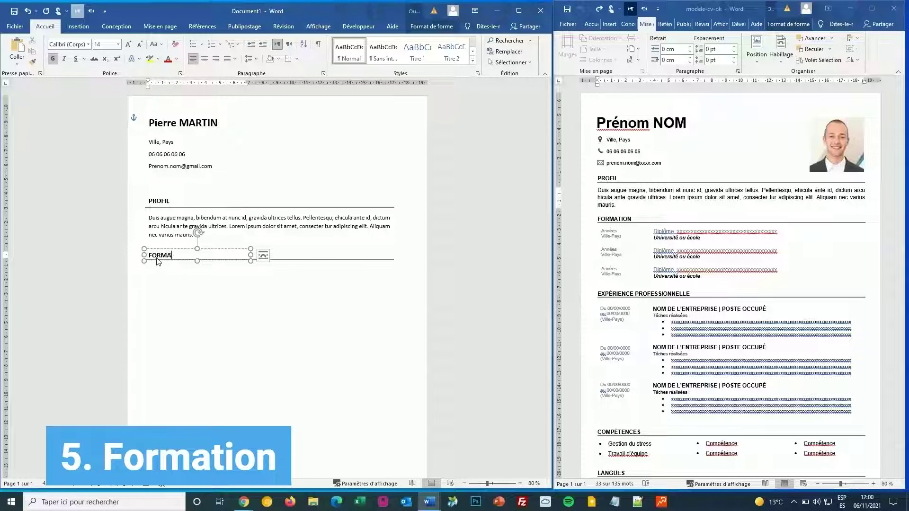
{"action": "type", "text": "TION"}
{"action": "left_click", "coordinate": [175, 281]}
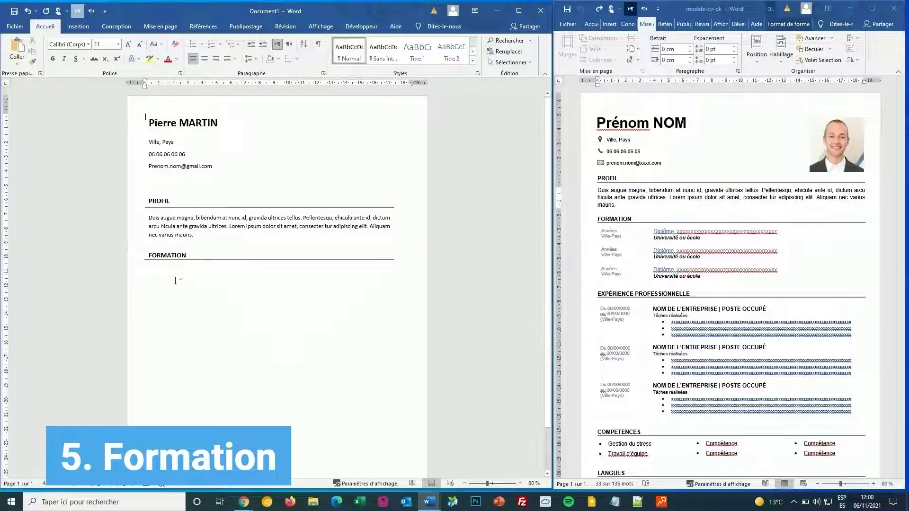
Step: Paste a copy of the profile text box below FORMATION and make it narrow
{"action": "left_click", "coordinate": [204, 210]}
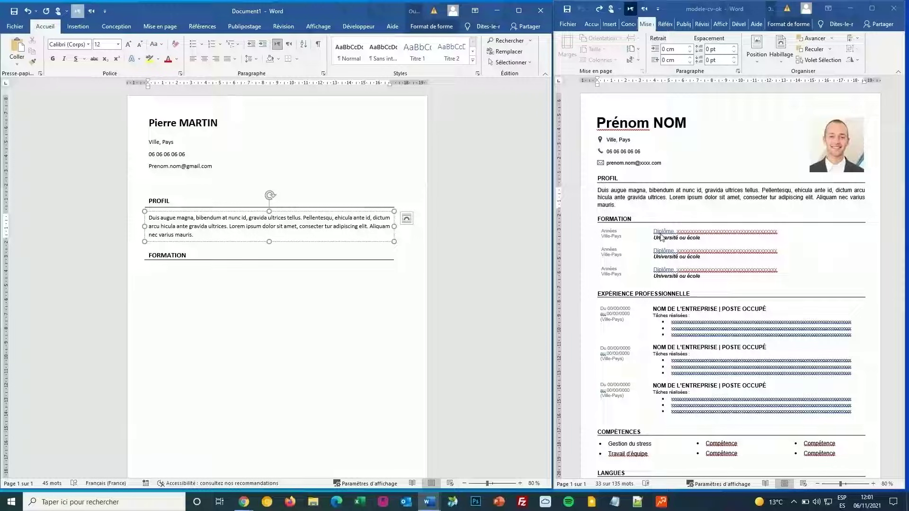
{"action": "left_click", "coordinate": [211, 284]}
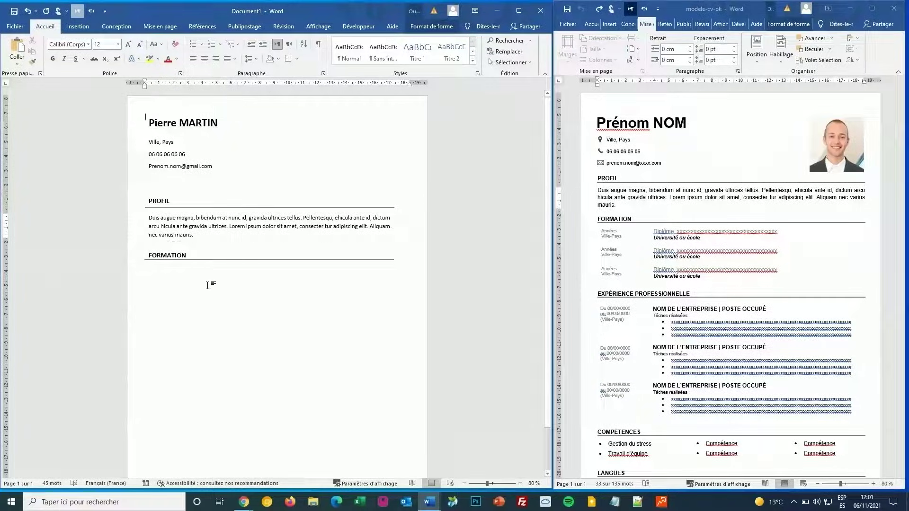
{"action": "left_click", "coordinate": [210, 176]}
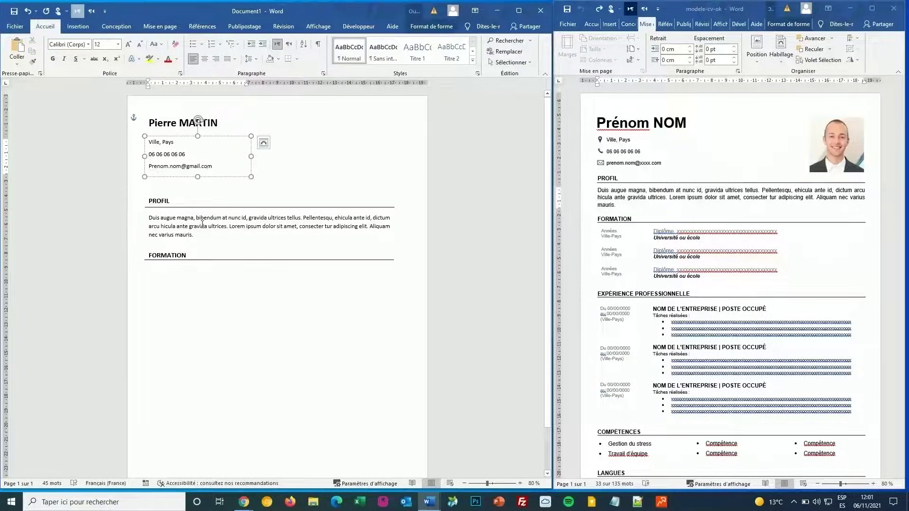
{"action": "key", "text": "ctrl+v"}
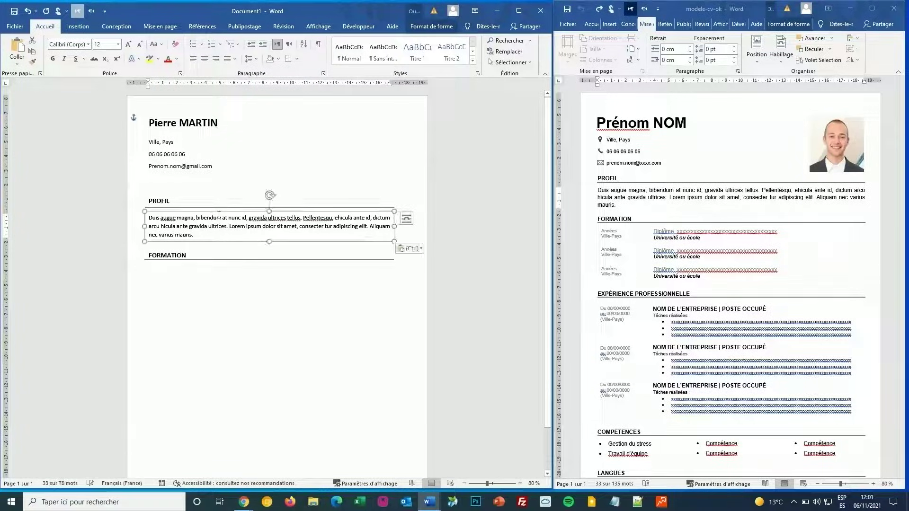
{"action": "left_click_drag", "start_coordinate": [219, 215], "coordinate": [223, 271]}
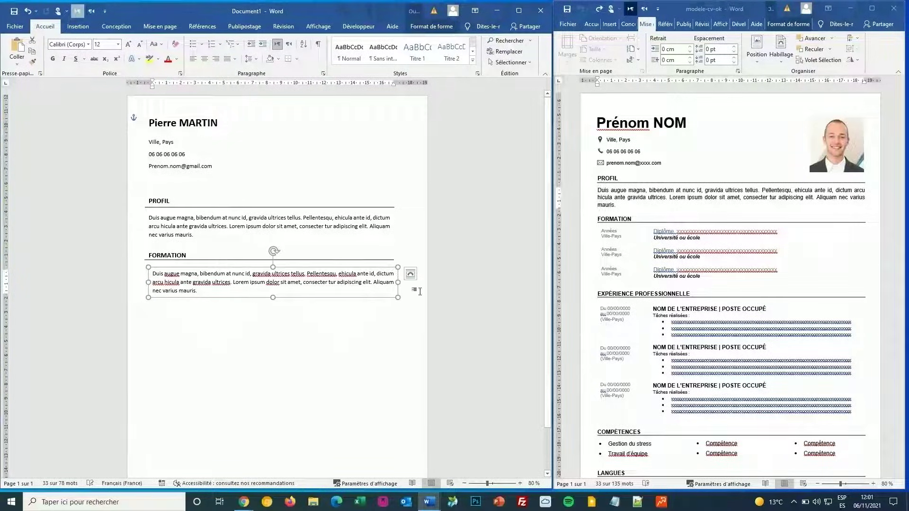
{"action": "left_click_drag", "start_coordinate": [400, 283], "coordinate": [227, 284]}
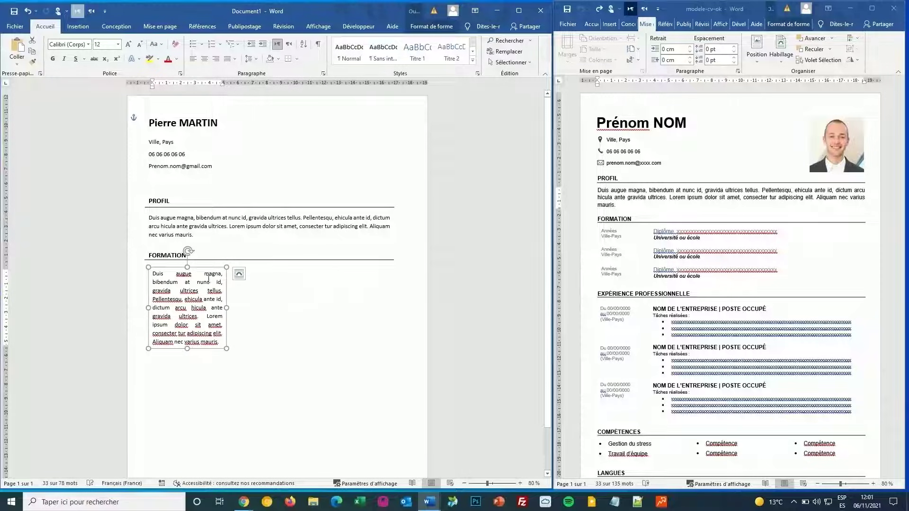
Step: Replace the narrow box's text with 'Années' and begin a second line, 'Ville-Pays'
{"action": "triple_click", "coordinate": [198, 281]}
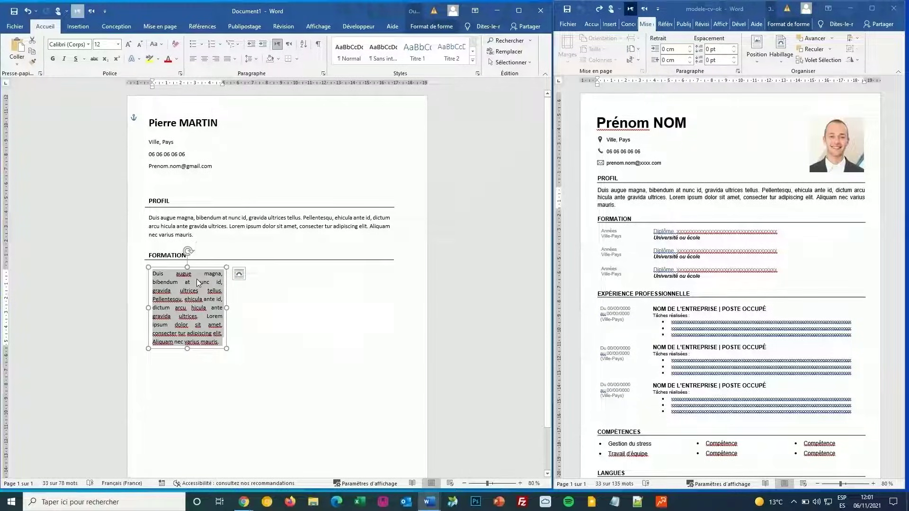
{"action": "type", "text": "Années"}
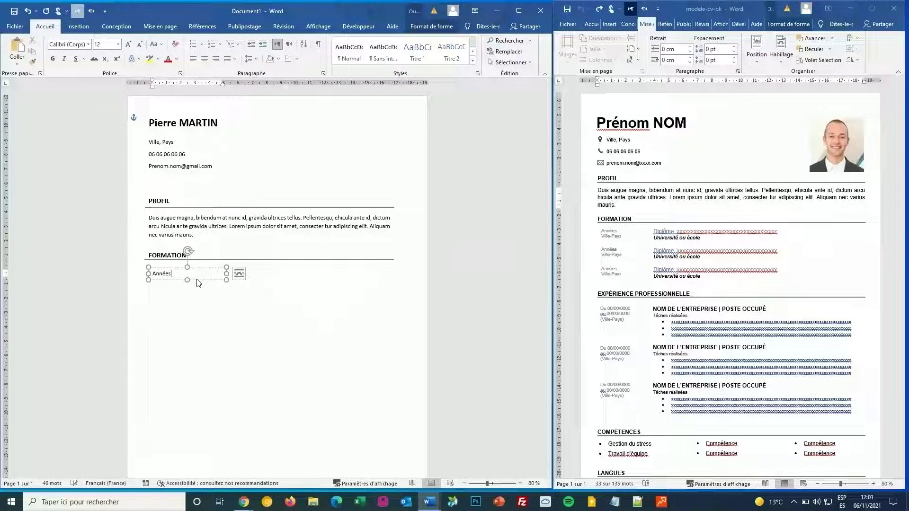
{"action": "key", "text": "Return"}
{"action": "type", "text": "Ville-Pays"}
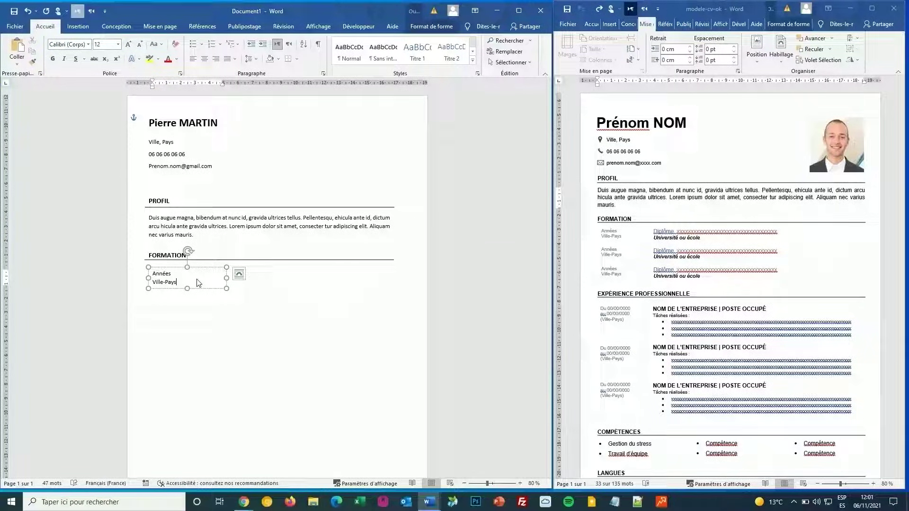
Step: Make the Années / Ville-Pays text size 11 and grey, and nudge its box slightly left
{"action": "left_click_drag", "start_coordinate": [172, 269], "coordinate": [172, 268]}
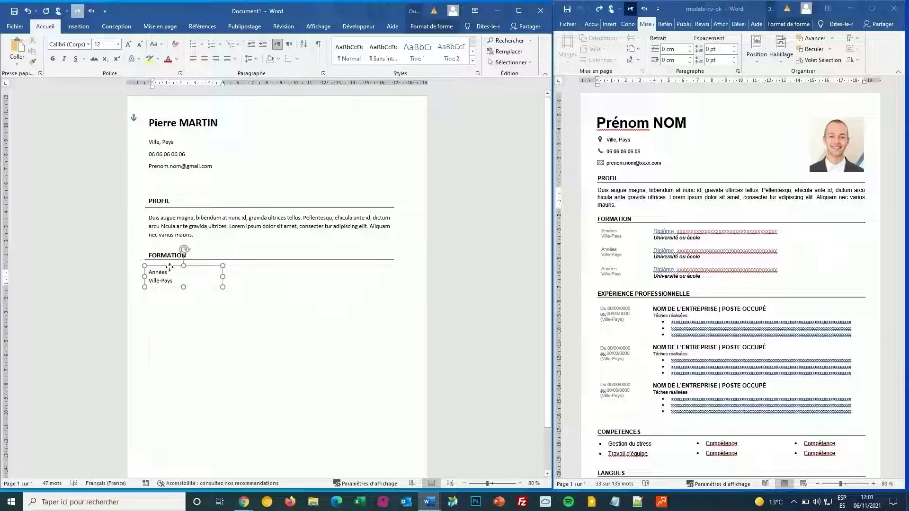
{"action": "left_click", "coordinate": [140, 44]}
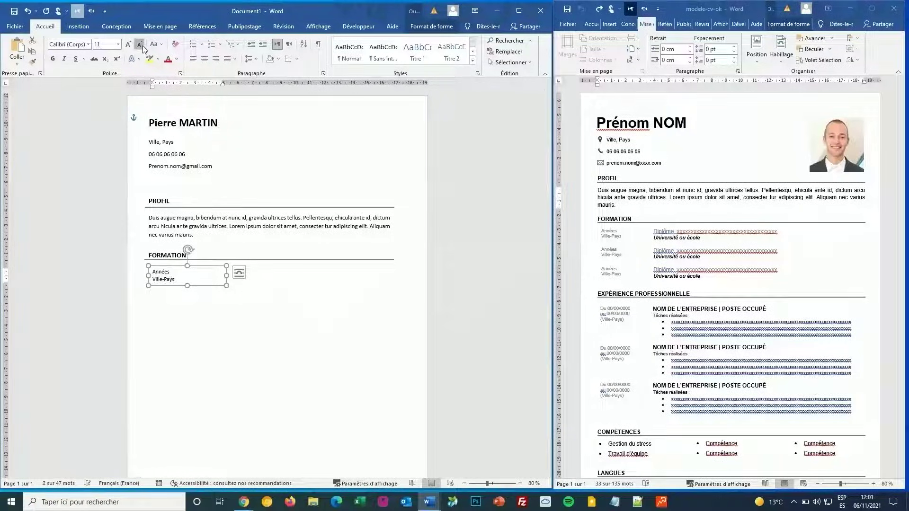
{"action": "left_click", "coordinate": [140, 44]}
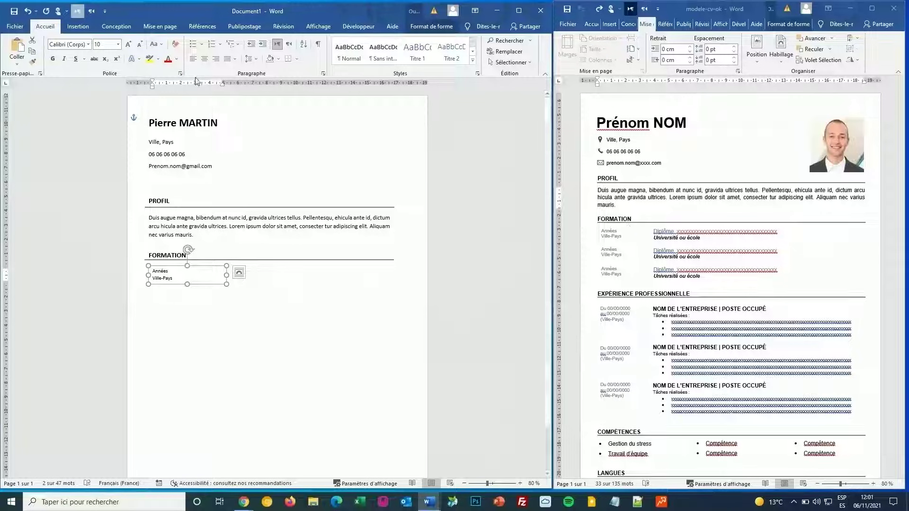
{"action": "left_click", "coordinate": [128, 44]}
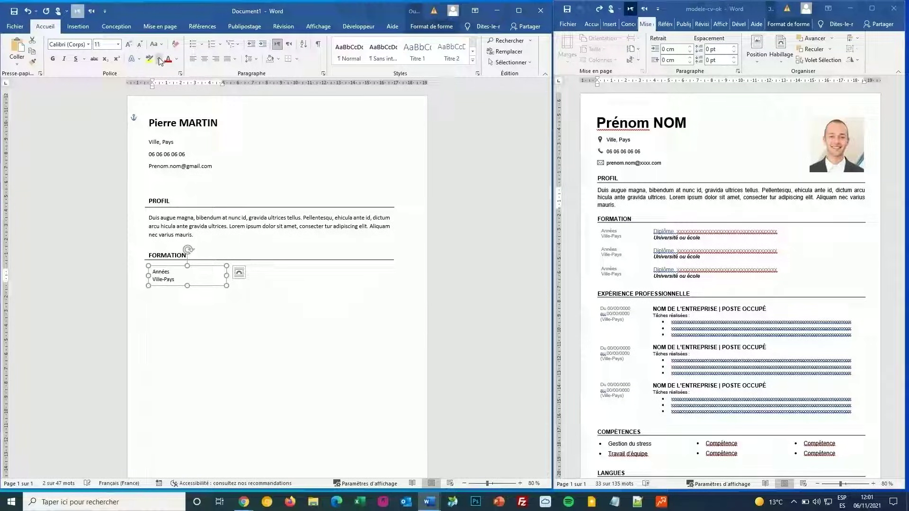
{"action": "left_click", "coordinate": [176, 59]}
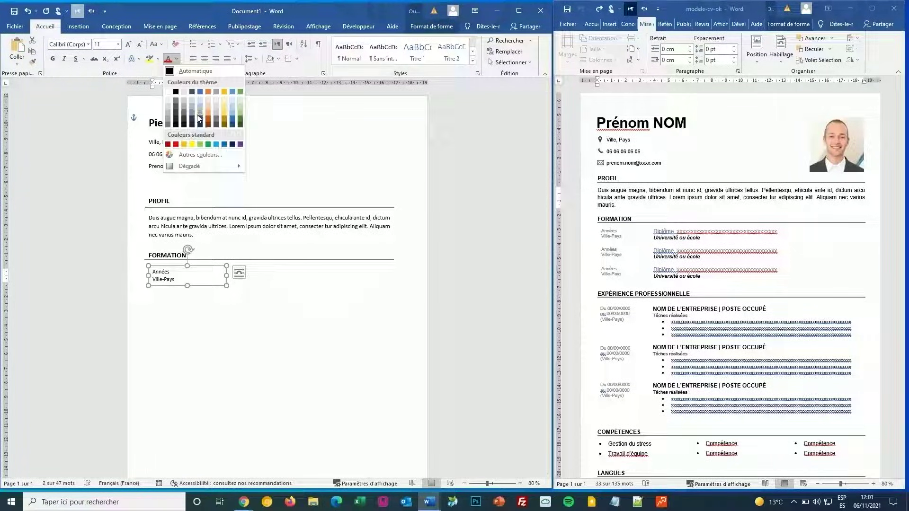
{"action": "left_click", "coordinate": [166, 123]}
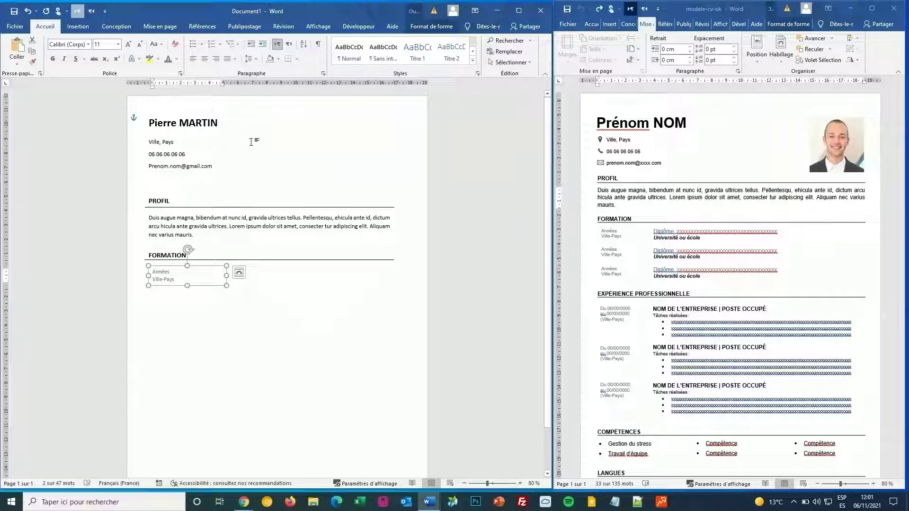
{"action": "key", "text": "Left"}
{"action": "key", "text": "Left"}
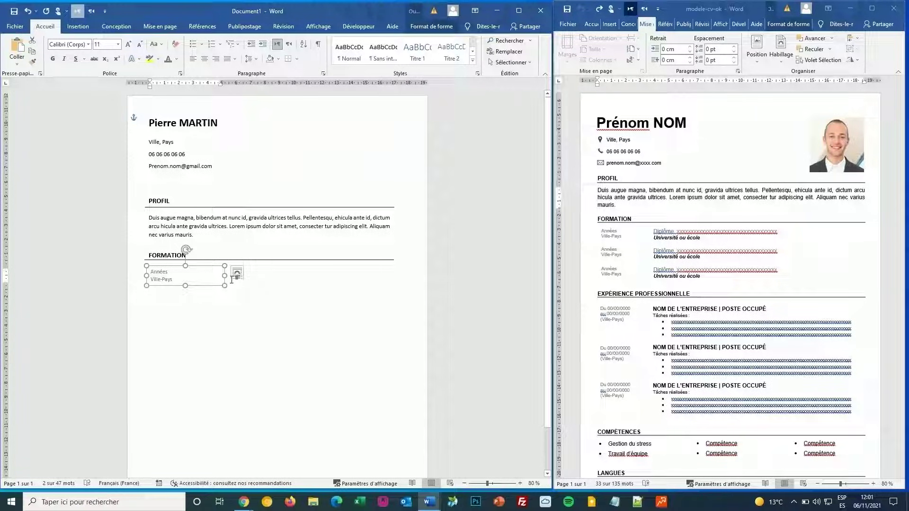
Step: Narrow the Années box, then copy the profile box beside it and stretch it to the right margin
{"action": "left_click_drag", "start_coordinate": [225, 275], "coordinate": [199, 276]}
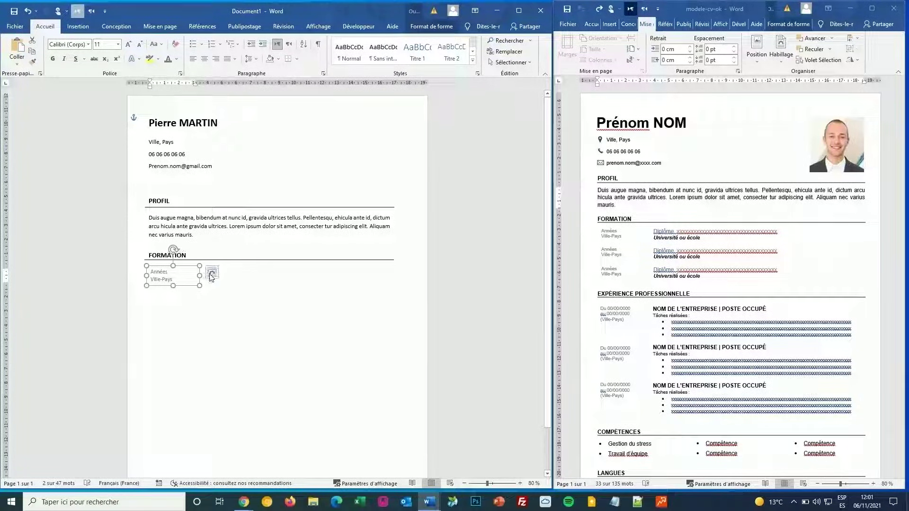
{"action": "left_click", "coordinate": [211, 272]}
{"action": "left_click", "coordinate": [233, 230]}
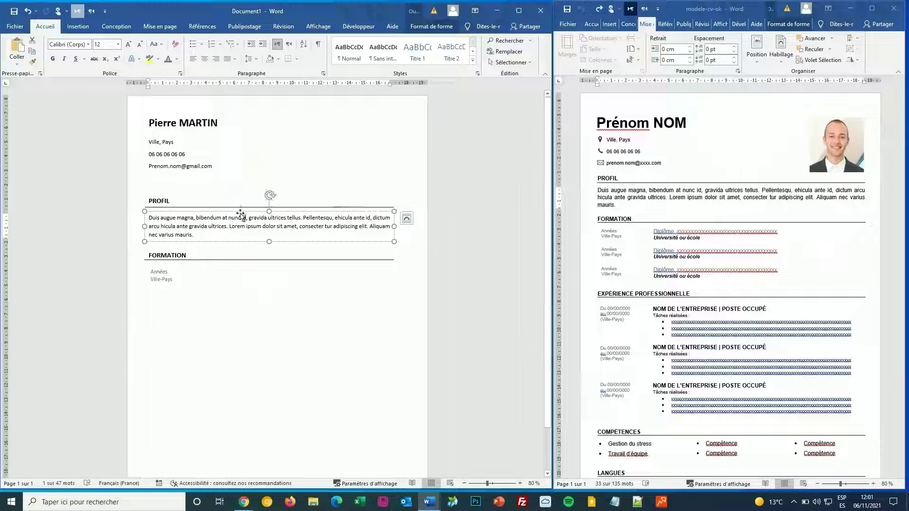
{"action": "left_click_drag", "start_coordinate": [242, 218], "coordinate": [283, 267]}
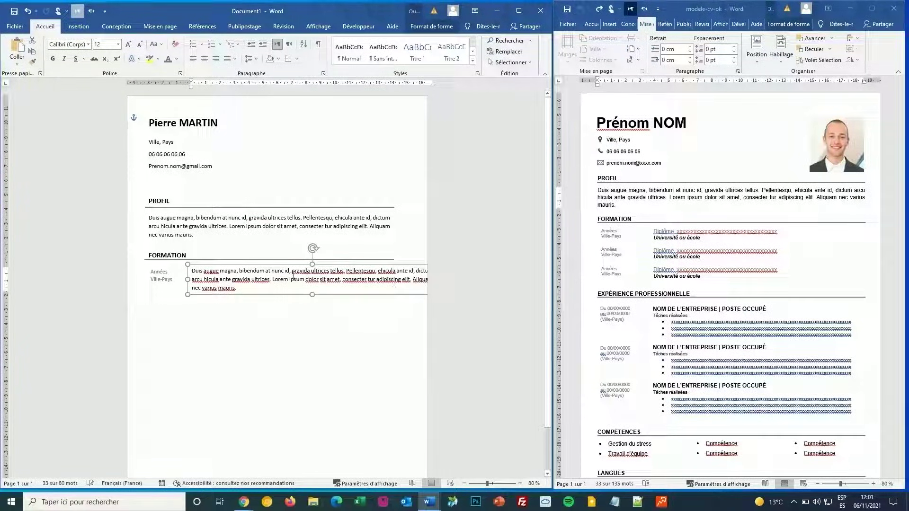
{"action": "left_click_drag", "start_coordinate": [188, 279], "coordinate": [214, 268]}
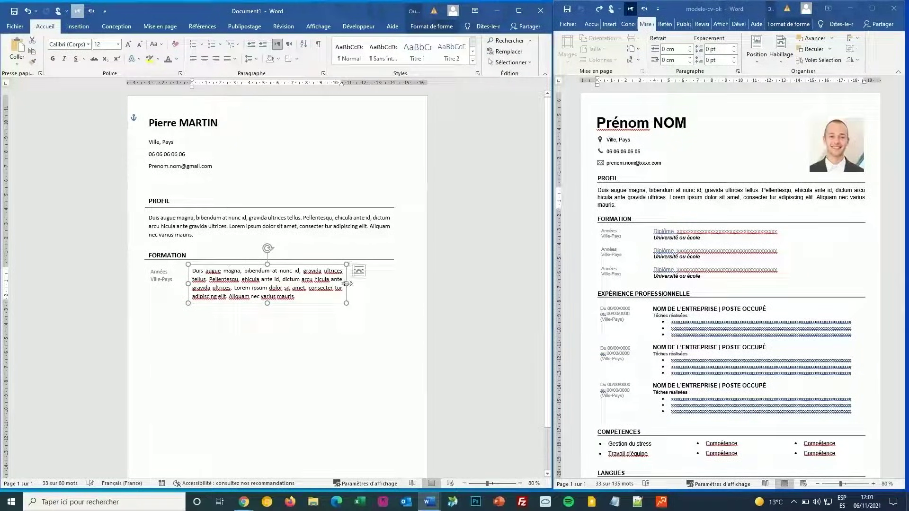
{"action": "left_click_drag", "start_coordinate": [355, 285], "coordinate": [394, 280]}
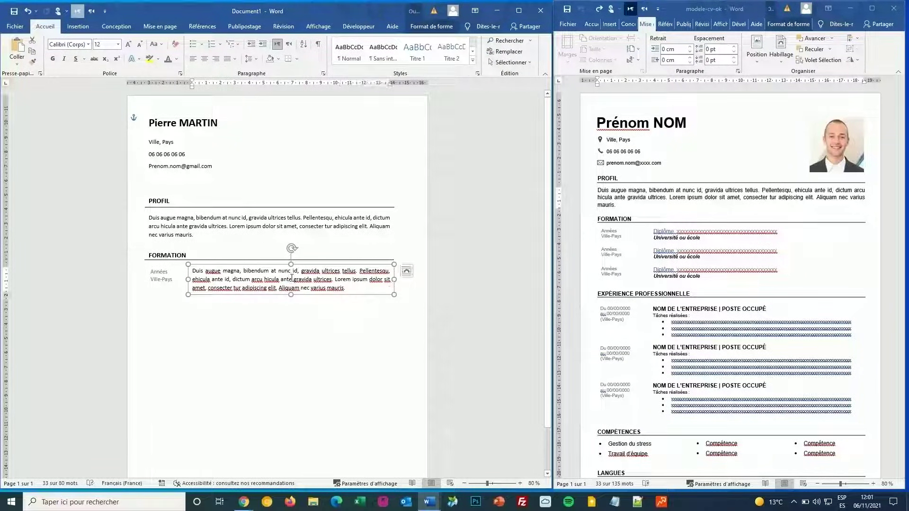
Step: Replace the copied paragraph with 'Diplôme' and a second line 'Université ou école'
{"action": "right_click", "coordinate": [274, 272]}
{"action": "key", "text": "ctrl+a"}
{"action": "type", "text": "D"}
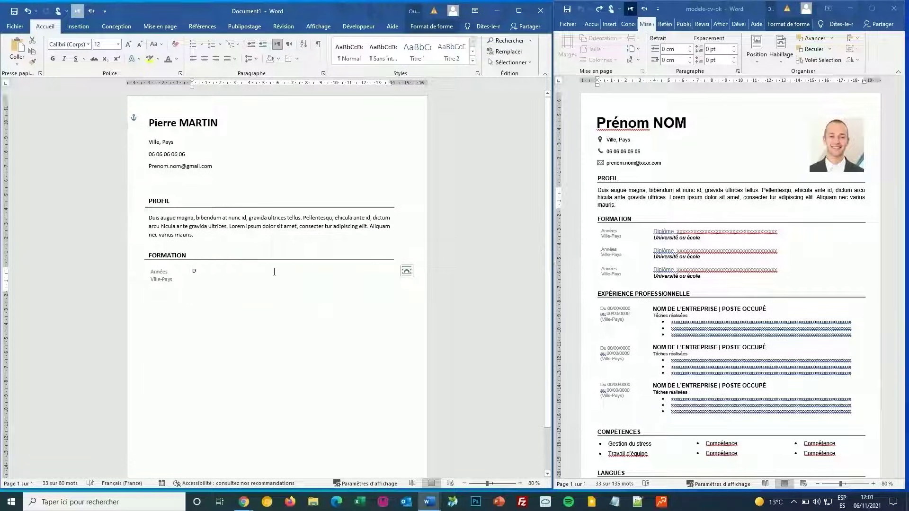
{"action": "type", "text": "iplôme"}
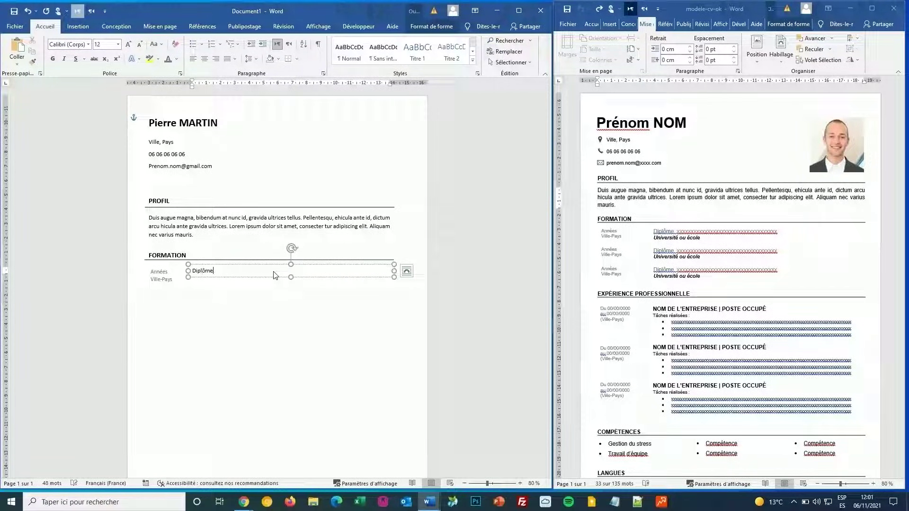
{"action": "key", "text": "Return"}
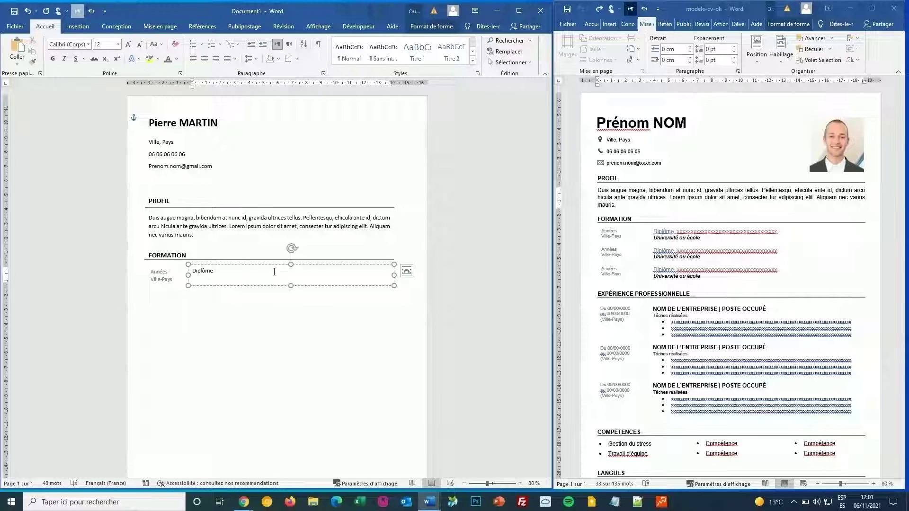
{"action": "type", "text": "Universit"}
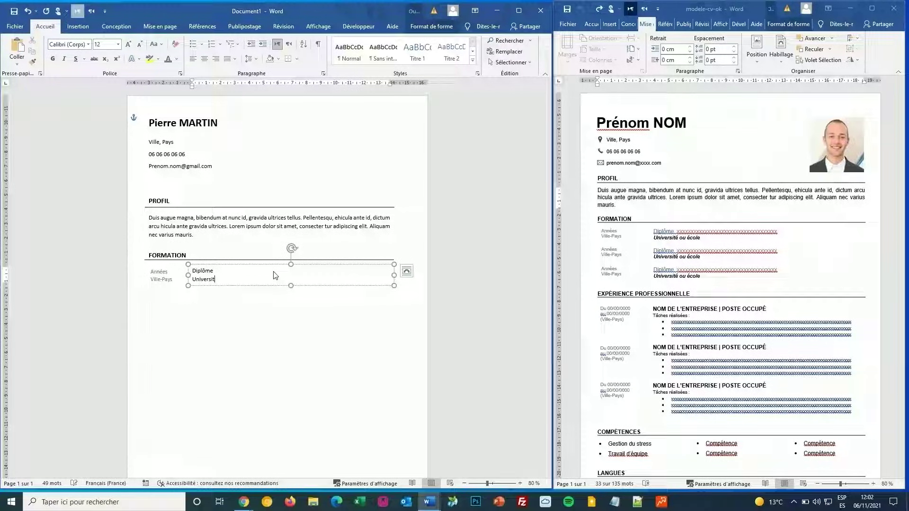
{"action": "type", "text": "é ou éc"}
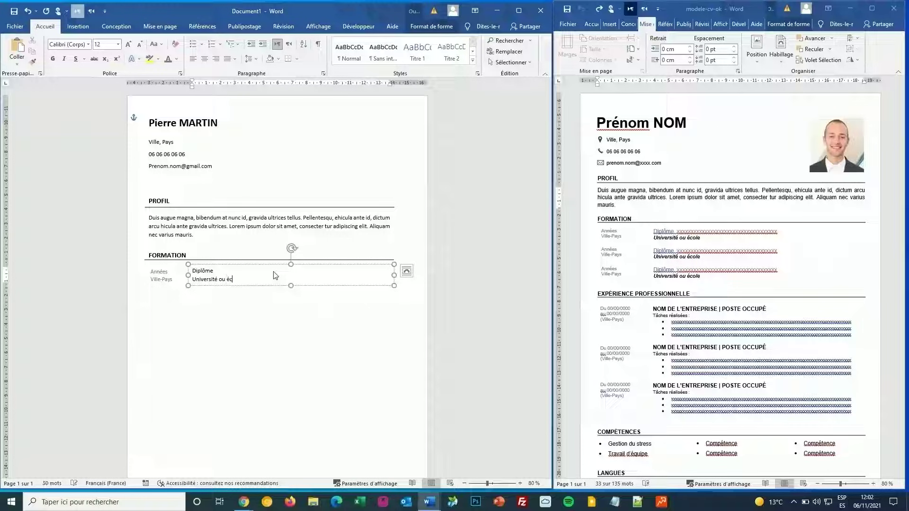
{"action": "type", "text": "ole"}
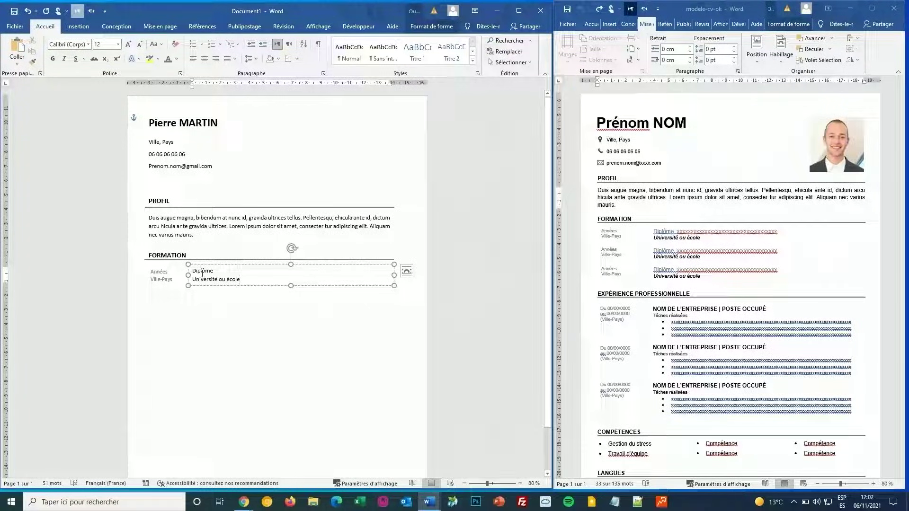
Step: Italicize 'Diplôme' and bold 'Université ou école', then select both FORMATION entry boxes
{"action": "double_click", "coordinate": [202, 272]}
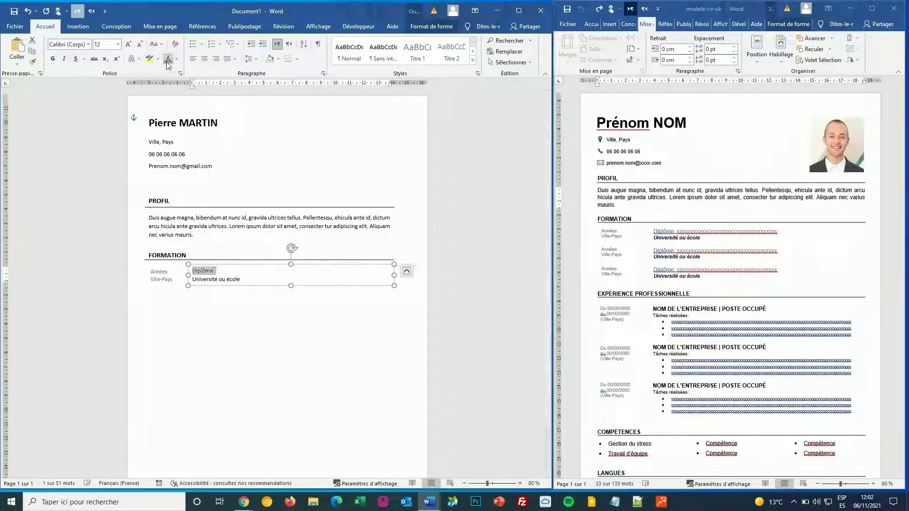
{"action": "left_click", "coordinate": [64, 58]}
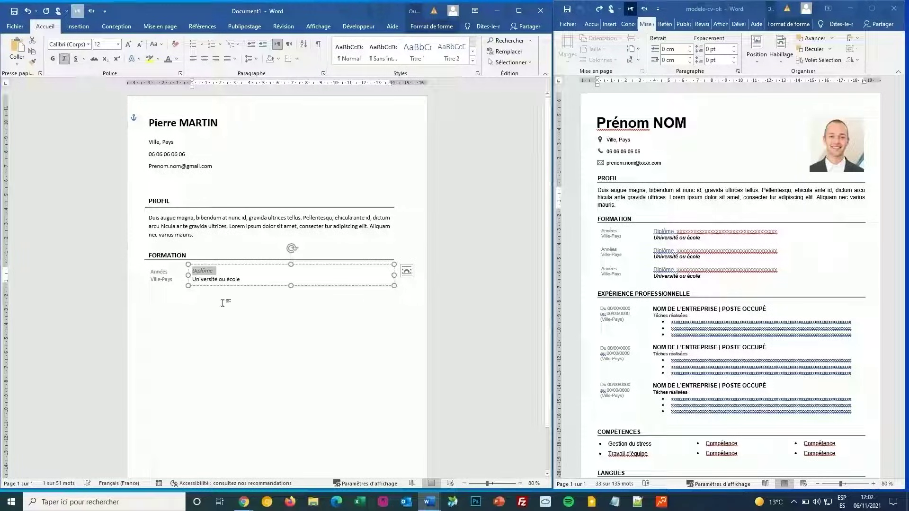
{"action": "triple_click", "coordinate": [216, 280]}
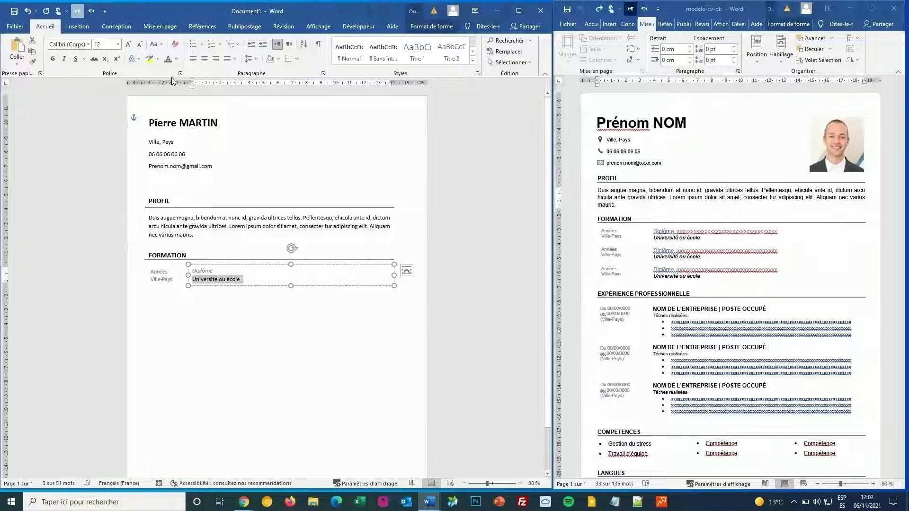
{"action": "left_click", "coordinate": [55, 63]}
{"action": "left_click", "coordinate": [330, 318]}
{"action": "left_click", "coordinate": [199, 284]}
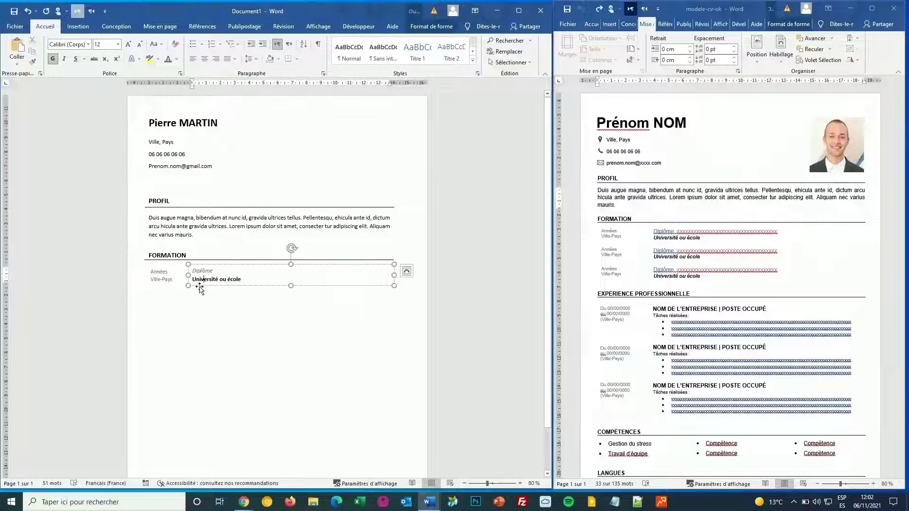
{"action": "left_click", "coordinate": [169, 280]}
{"action": "left_click", "coordinate": [189, 277], "text": "shift"}
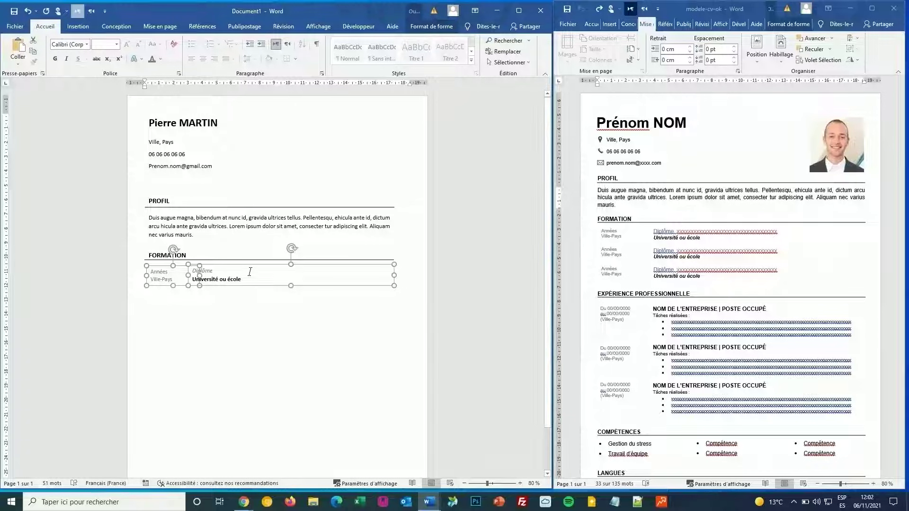
Step: Align the Diplôme and Années boxes with Aligner au milieu, then reselect both
{"action": "left_click", "coordinate": [237, 301]}
{"action": "left_click", "coordinate": [215, 272]}
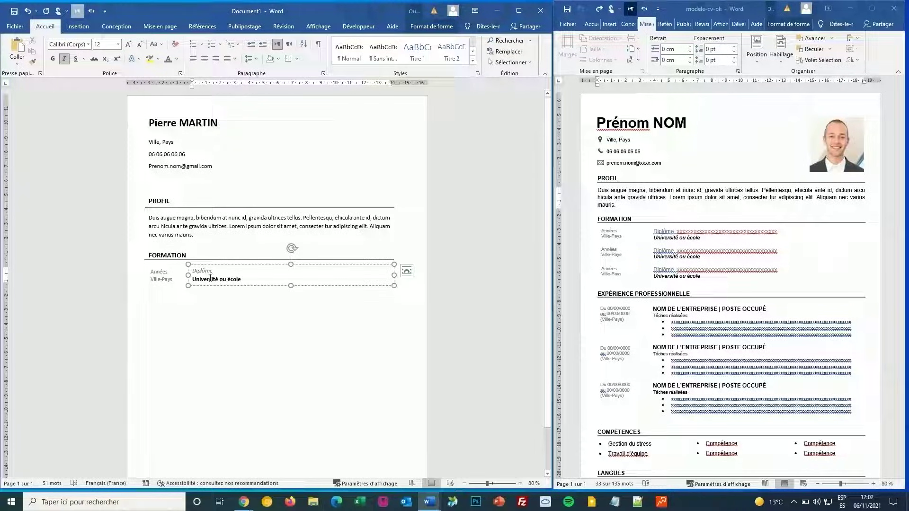
{"action": "left_click", "coordinate": [162, 269], "text": "shift"}
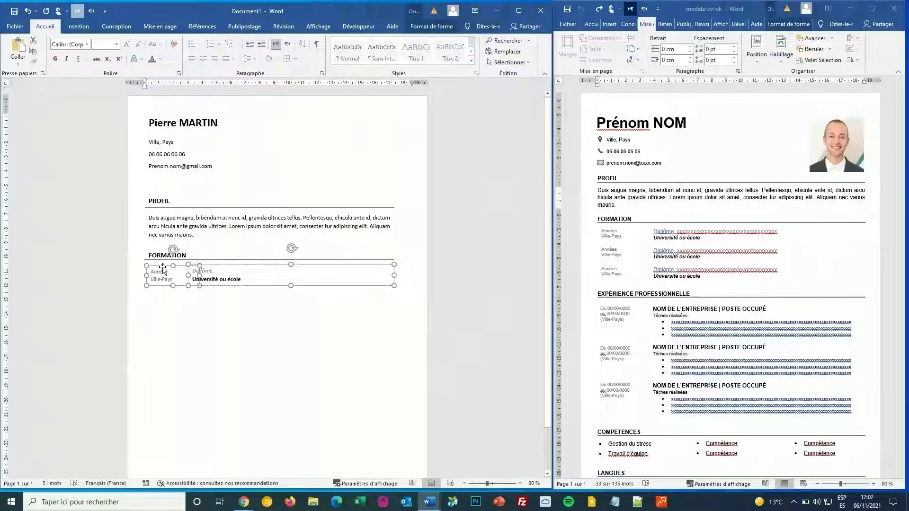
{"action": "left_click", "coordinate": [432, 27]}
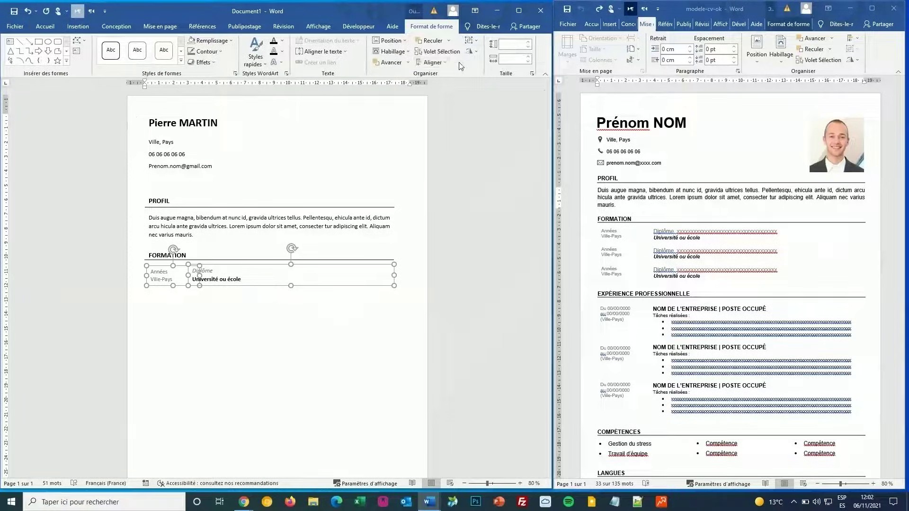
{"action": "left_click", "coordinate": [431, 62]}
{"action": "left_click", "coordinate": [445, 120]}
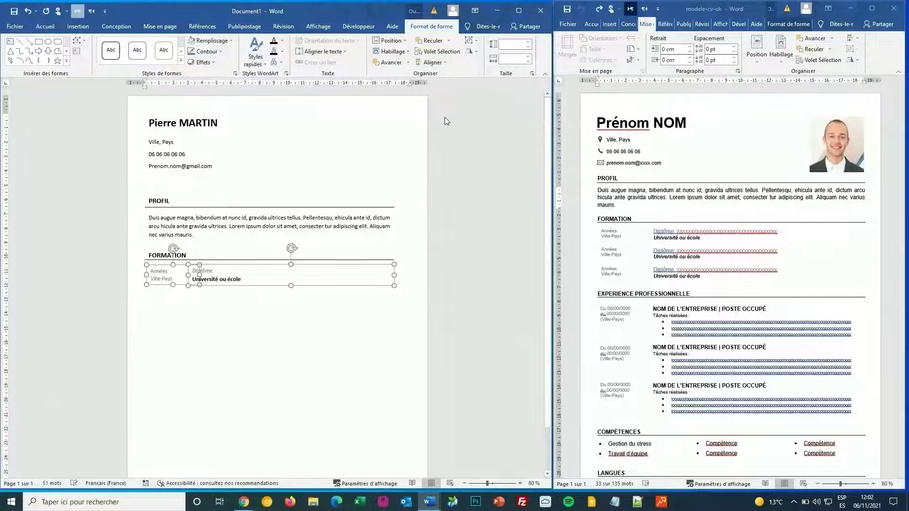
{"action": "left_click", "coordinate": [269, 331]}
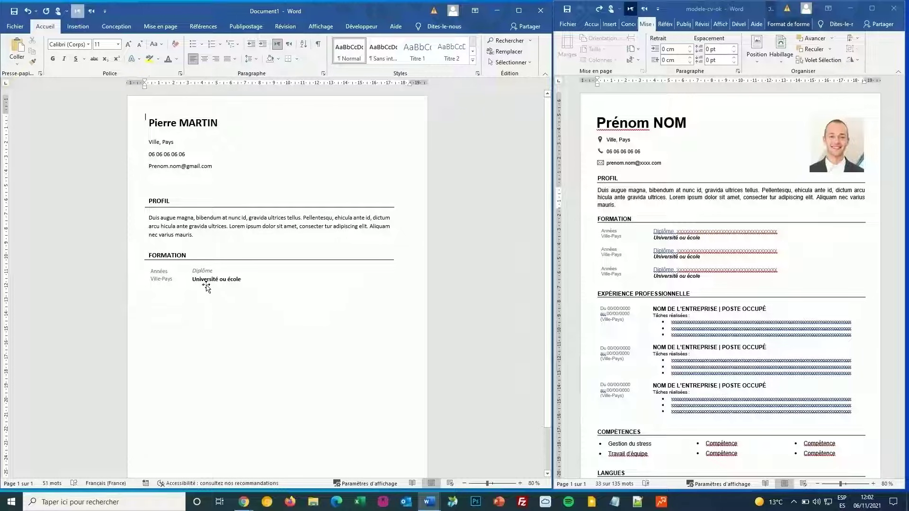
{"action": "left_click", "coordinate": [206, 288]}
{"action": "left_click", "coordinate": [172, 284], "text": "shift"}
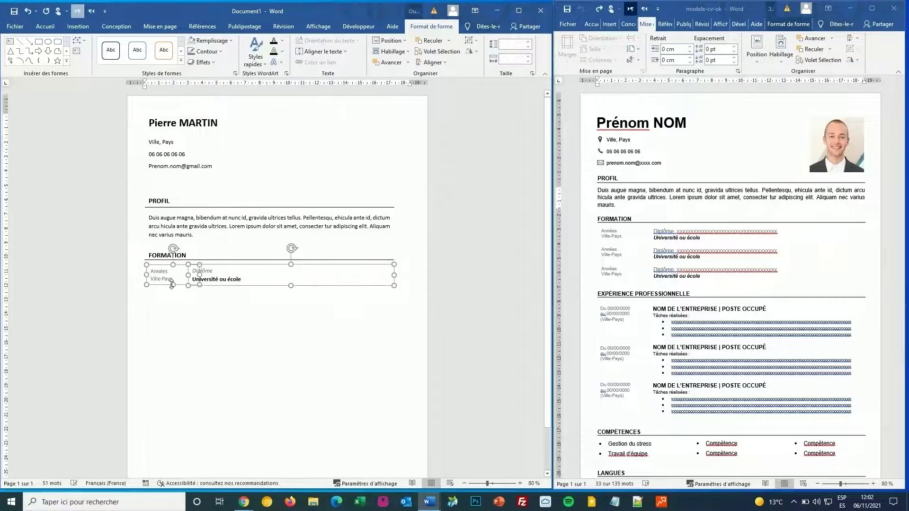
Step: Paste a copy of the FORMATION entry boxes and align it below the first entry
{"action": "key", "text": "ctrl+c"}
{"action": "key", "text": "ctrl+v"}
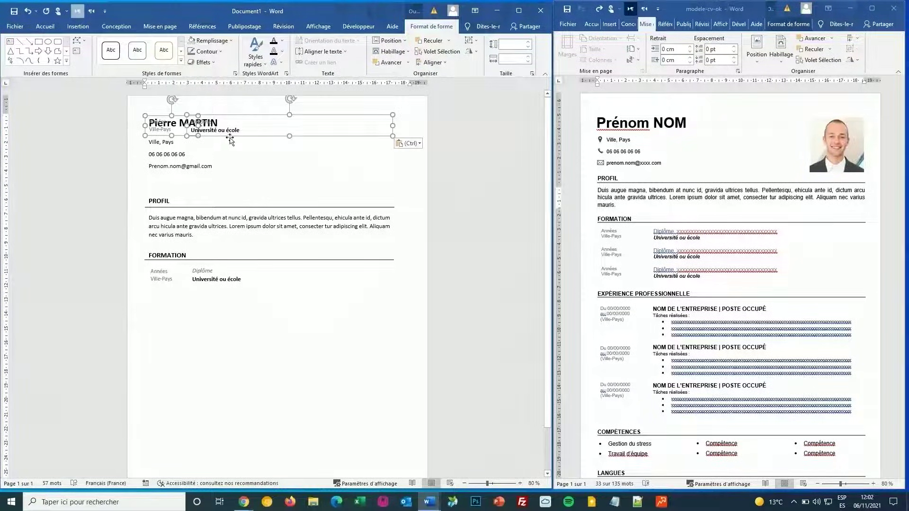
{"action": "left_click_drag", "start_coordinate": [230, 138], "coordinate": [229, 288]}
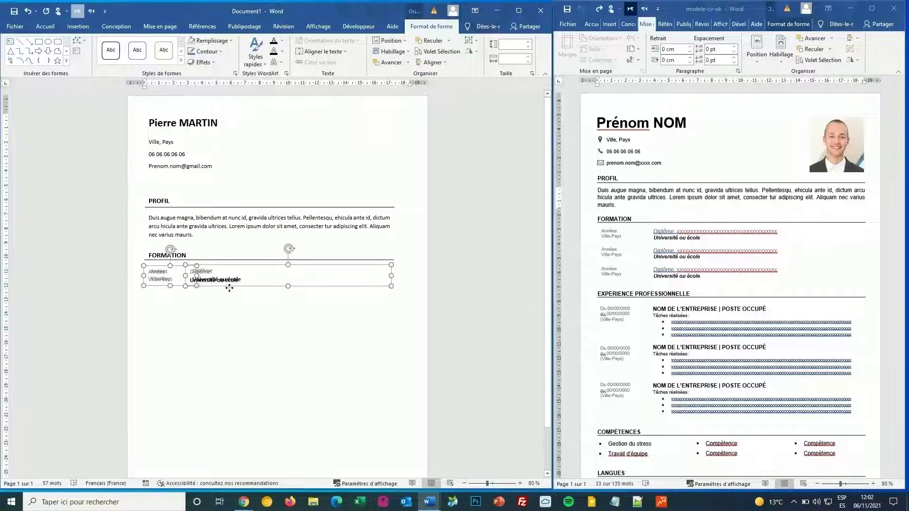
{"action": "key", "text": "Right"}
{"action": "key", "text": "Right"}
{"action": "key", "text": "Right"}
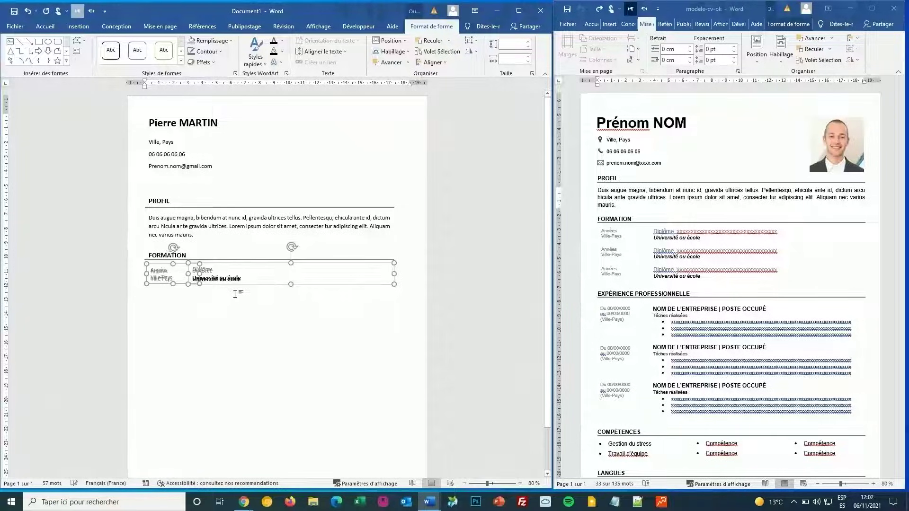
{"action": "key", "text": "Down"}
{"action": "key", "text": "Down"}
{"action": "key", "text": "Left"}
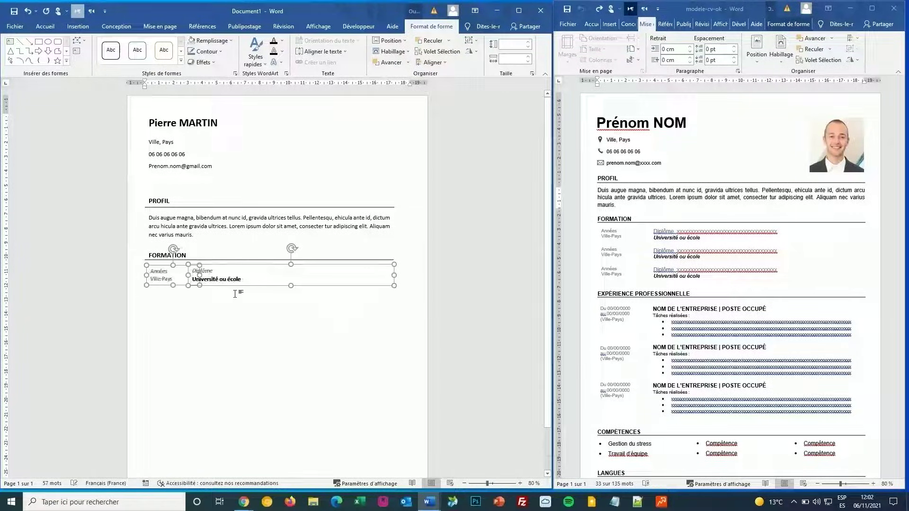
{"action": "key", "text": "Down"}
{"action": "key", "text": "Down"}
{"action": "key", "text": "Down"}
{"action": "key", "text": "Down"}
{"action": "key", "text": "Down"}
{"action": "key", "text": "Down"}
{"action": "key", "text": "Down"}
{"action": "key", "text": "Down"}
{"action": "key", "text": "Down"}
{"action": "key", "text": "Down"}
{"action": "key", "text": "Down"}
{"action": "key", "text": "Down"}
{"action": "key", "text": "Down"}
{"action": "key", "text": "Down"}
{"action": "key", "text": "Down"}
{"action": "key", "text": "Down"}
{"action": "key", "text": "Down"}
{"action": "key", "text": "Down"}
{"action": "key", "text": "Down"}
{"action": "key", "text": "Down"}
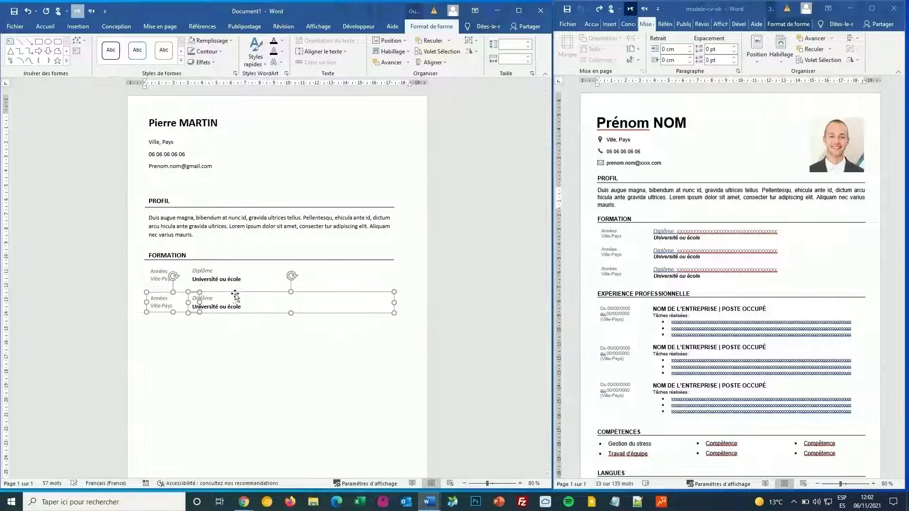
{"action": "key", "text": "Up"}
{"action": "key", "text": "Up"}
{"action": "key", "text": "Up"}
{"action": "key", "text": "Up"}
{"action": "key", "text": "Up"}
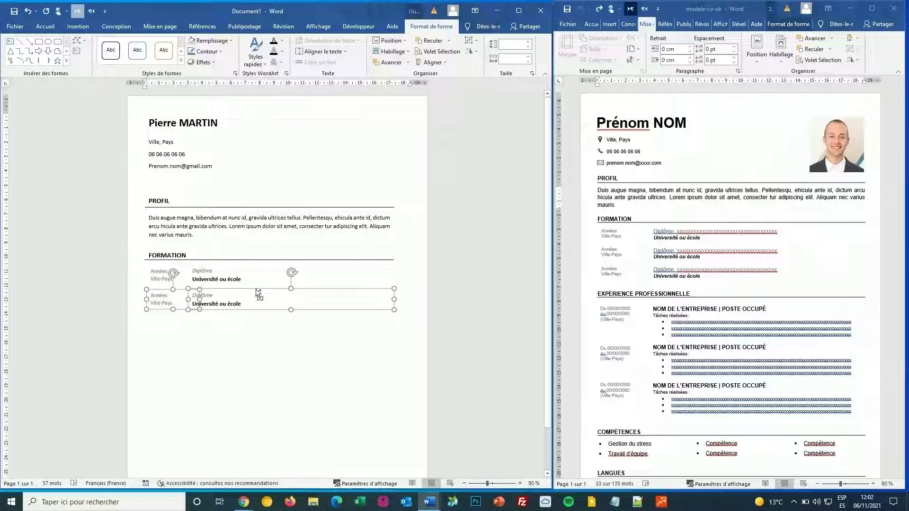
Step: Place a third entry copy below the second and even out the spacing between entries
{"action": "key", "text": "ctrl+v"}
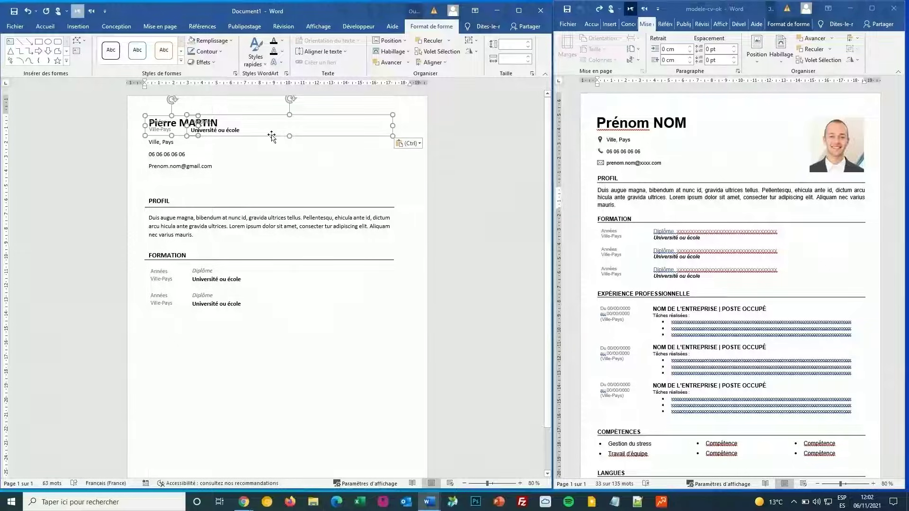
{"action": "left_click_drag", "start_coordinate": [272, 136], "coordinate": [276, 316]}
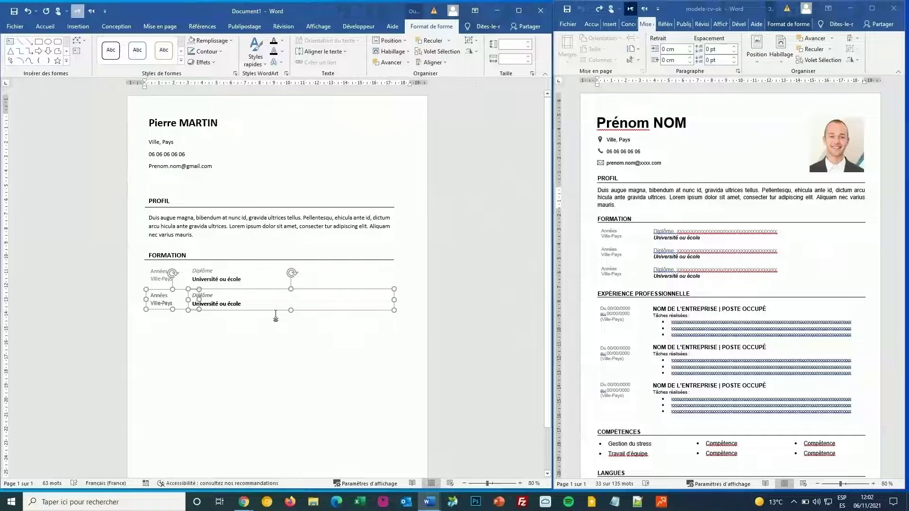
{"action": "key", "text": "Down"}
{"action": "key", "text": "Down"}
{"action": "key", "text": "Down"}
{"action": "key", "text": "Down"}
{"action": "key", "text": "Down"}
{"action": "key", "text": "Down"}
{"action": "key", "text": "Down"}
{"action": "key", "text": "Down"}
{"action": "key", "text": "Down"}
{"action": "key", "text": "Down"}
{"action": "key", "text": "Down"}
{"action": "key", "text": "Down"}
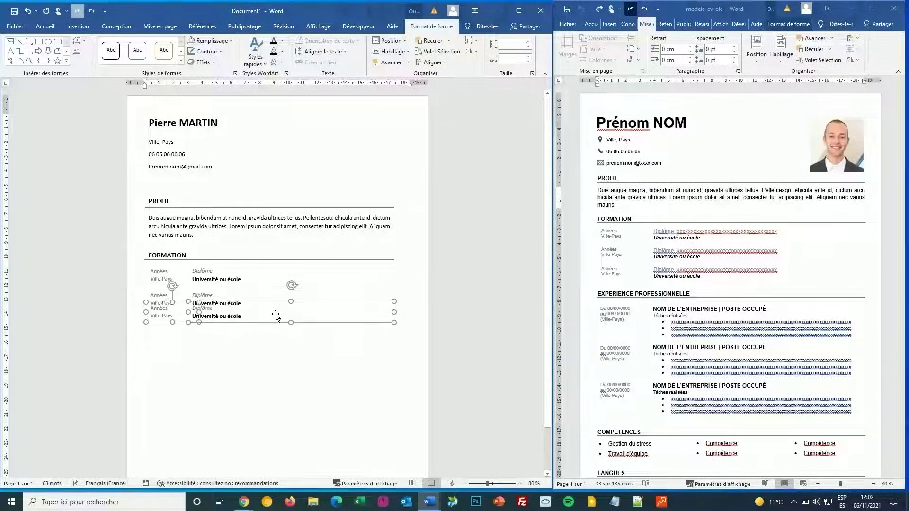
{"action": "key", "text": "Down"}
{"action": "key", "text": "Down"}
{"action": "key", "text": "Down"}
{"action": "key", "text": "Down"}
{"action": "key", "text": "Down"}
{"action": "key", "text": "Down"}
{"action": "key", "text": "Down"}
{"action": "key", "text": "Down"}
{"action": "key", "text": "Down"}
{"action": "key", "text": "Down"}
{"action": "key", "text": "Down"}
{"action": "key", "text": "Down"}
{"action": "key", "text": "Down"}
{"action": "key", "text": "Down"}
{"action": "key", "text": "Down"}
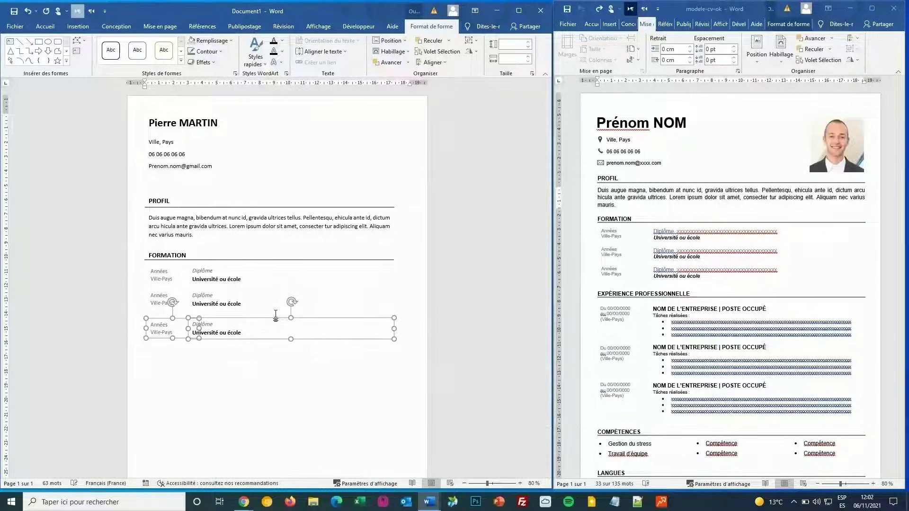
{"action": "key", "text": "Up"}
{"action": "key", "text": "Up"}
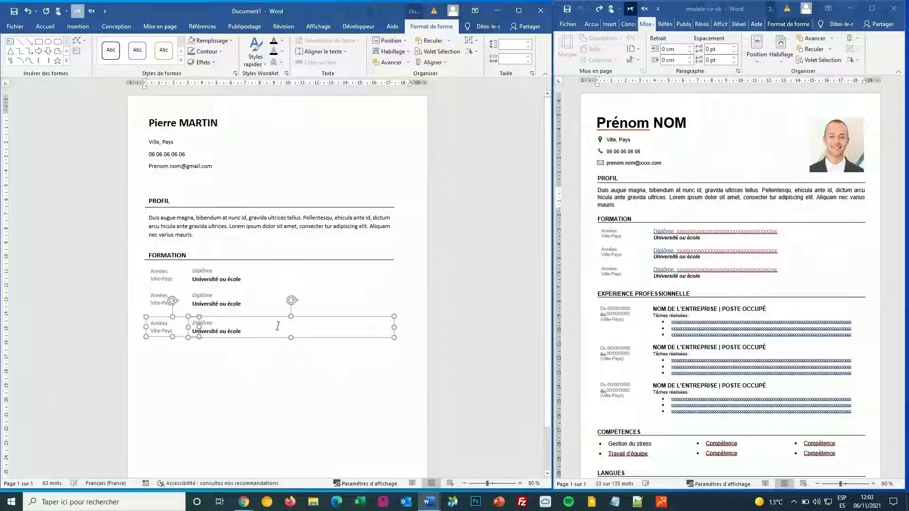
{"action": "left_click", "coordinate": [243, 364]}
{"action": "left_click", "coordinate": [216, 331]}
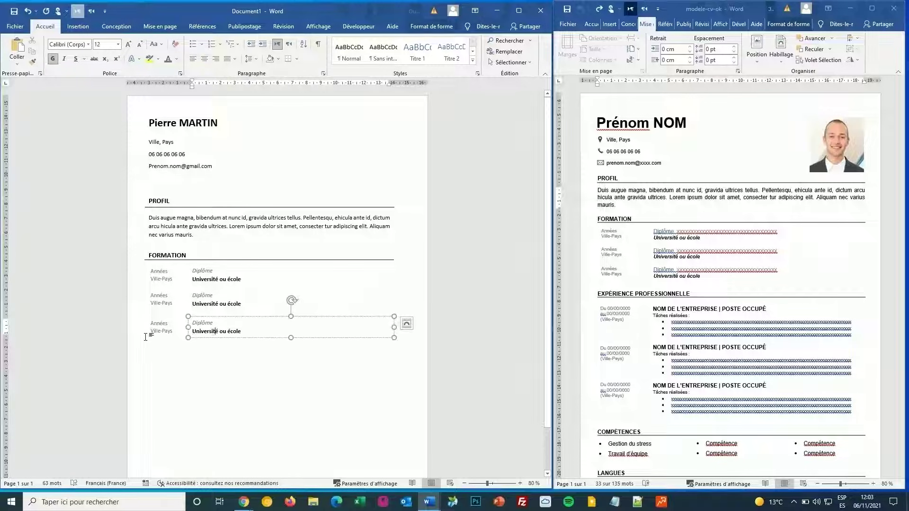
{"action": "left_click", "coordinate": [155, 336], "text": "shift"}
{"action": "key", "text": "Up"}
{"action": "key", "text": "Up"}
{"action": "key", "text": "Up"}
{"action": "key", "text": "Up"}
{"action": "key", "text": "Up"}
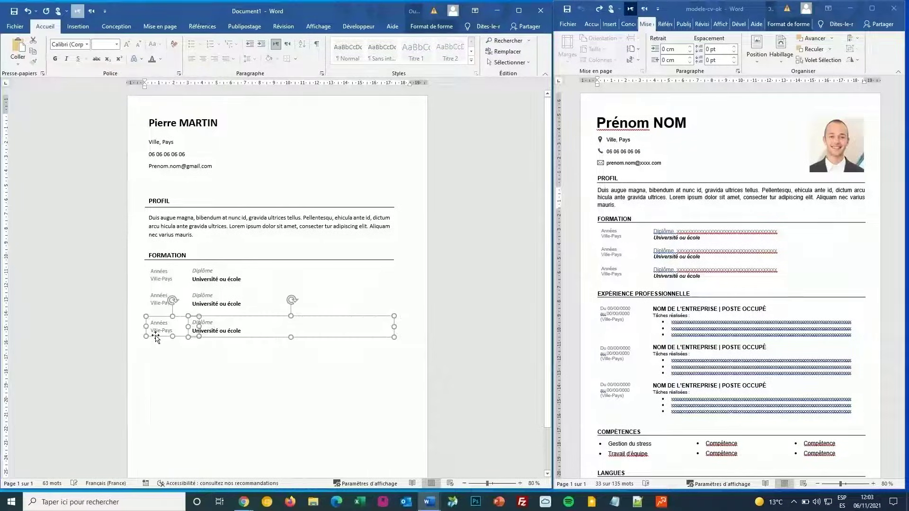
{"action": "left_click", "coordinate": [211, 364]}
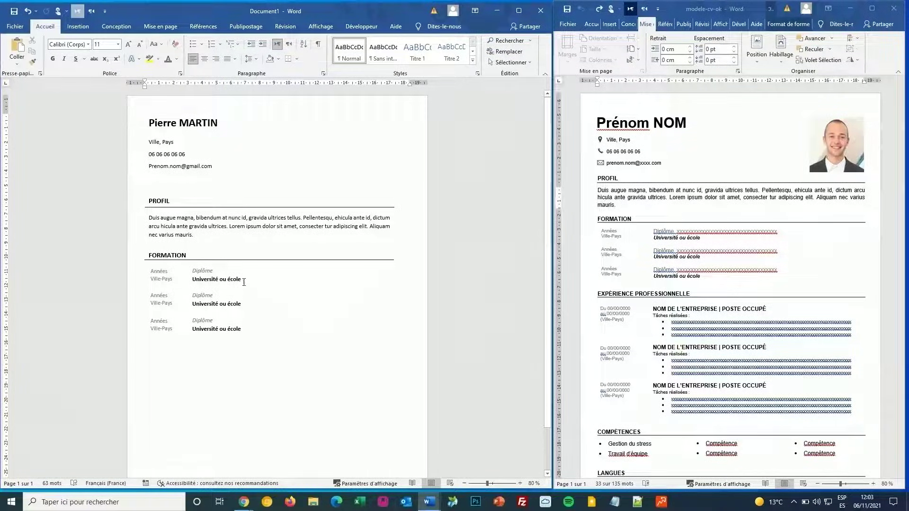
Step: Copy the FORMATION heading and its rule to below the third entry
{"action": "scroll", "coordinate": [700, 296], "scroll_direction": "down", "scroll_amount": 1}
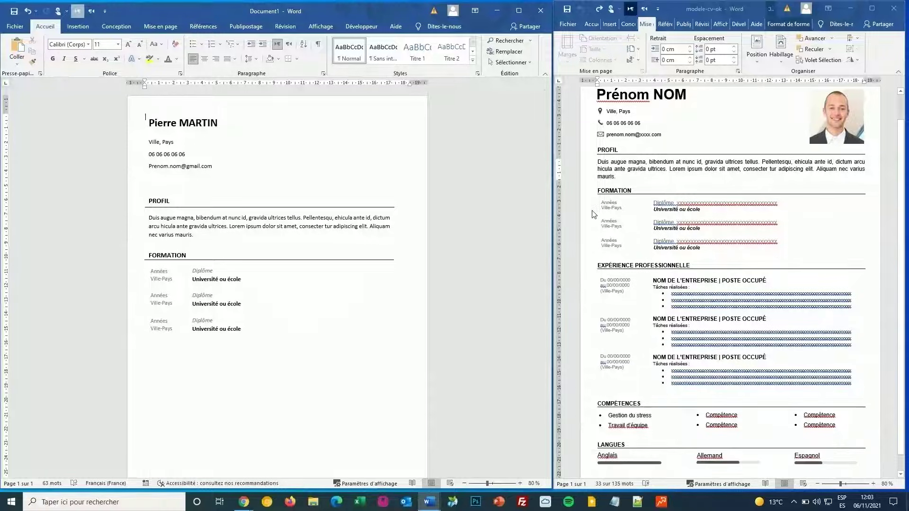
{"action": "left_click", "coordinate": [183, 255]}
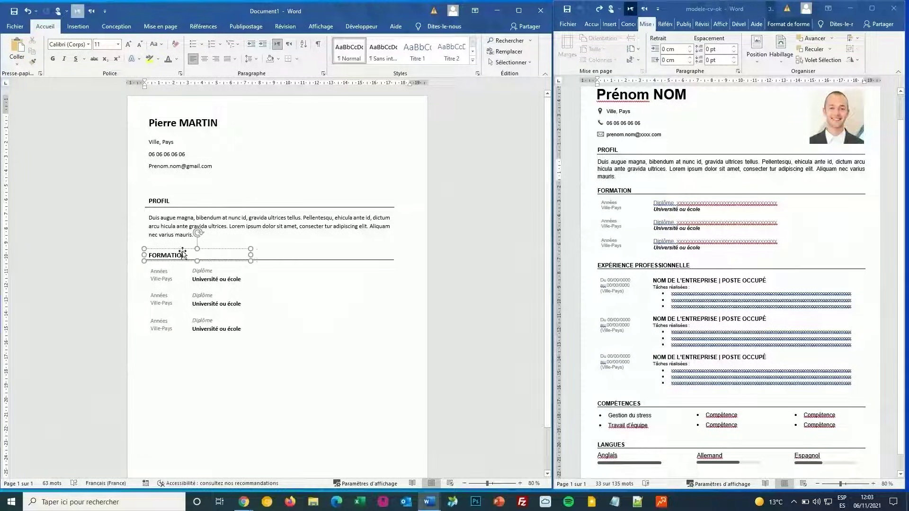
{"action": "left_click", "coordinate": [318, 260], "text": "shift"}
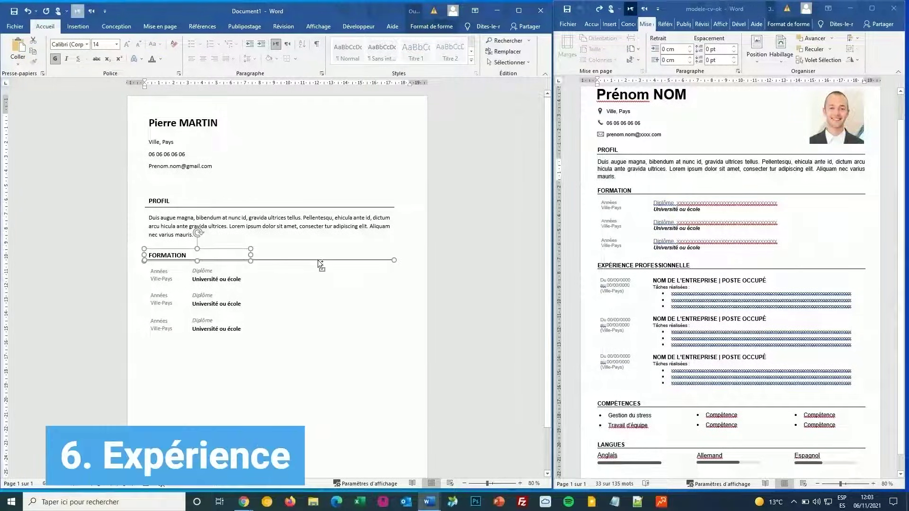
{"action": "left_click_drag", "start_coordinate": [319, 260], "coordinate": [312, 179]}
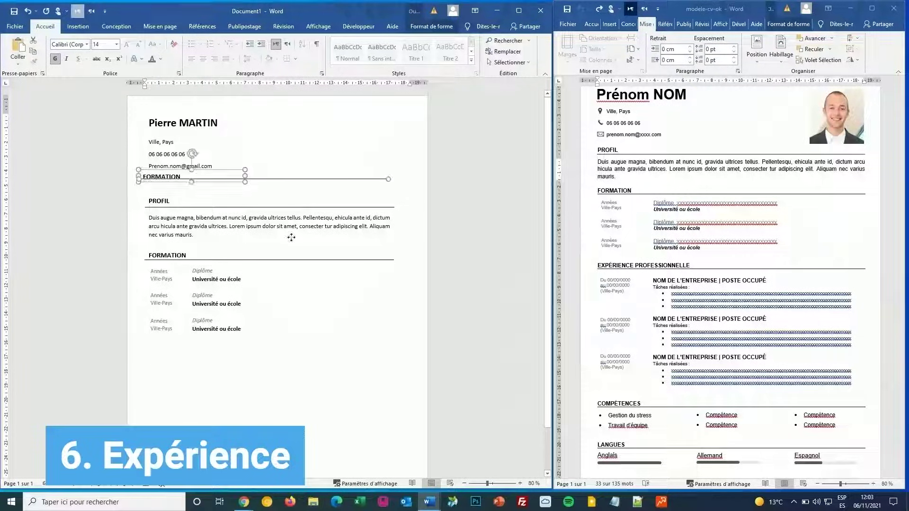
{"action": "left_click_drag", "start_coordinate": [292, 237], "coordinate": [308, 260]}
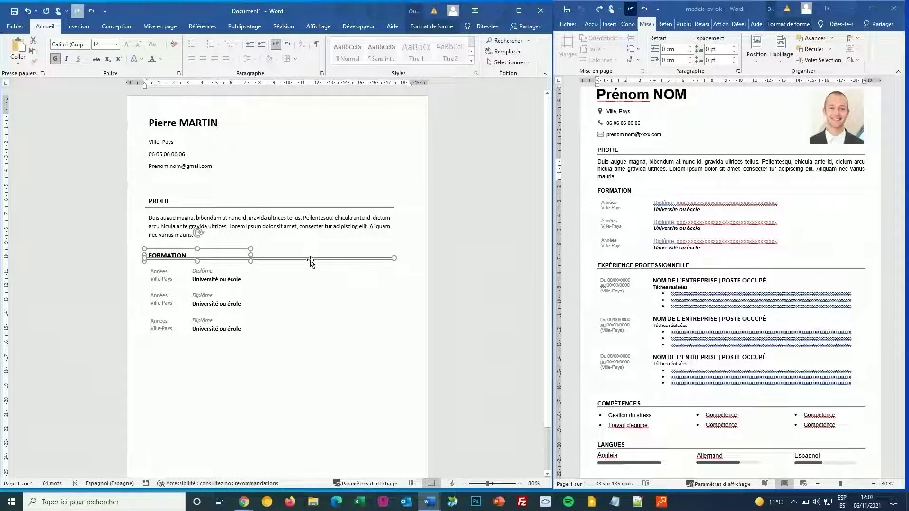
{"action": "left_click_drag", "start_coordinate": [311, 261], "coordinate": [295, 353]}
{"action": "key", "text": "Escape"}
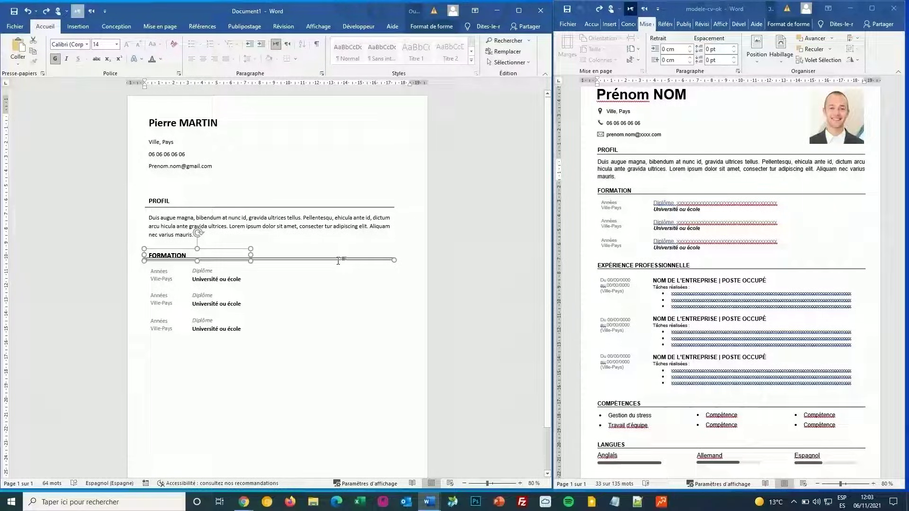
{"action": "left_click_drag", "start_coordinate": [338, 260], "coordinate": [329, 355]}
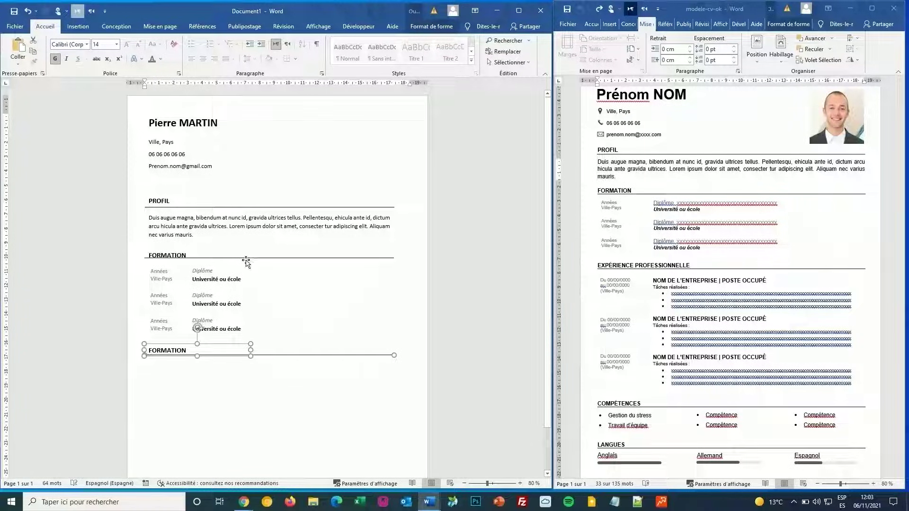
Step: Adjust the rule and retitle the copied heading EXPERIENCE PROFESSIONNELLE
{"action": "left_click", "coordinate": [246, 260]}
{"action": "left_click", "coordinate": [303, 258]}
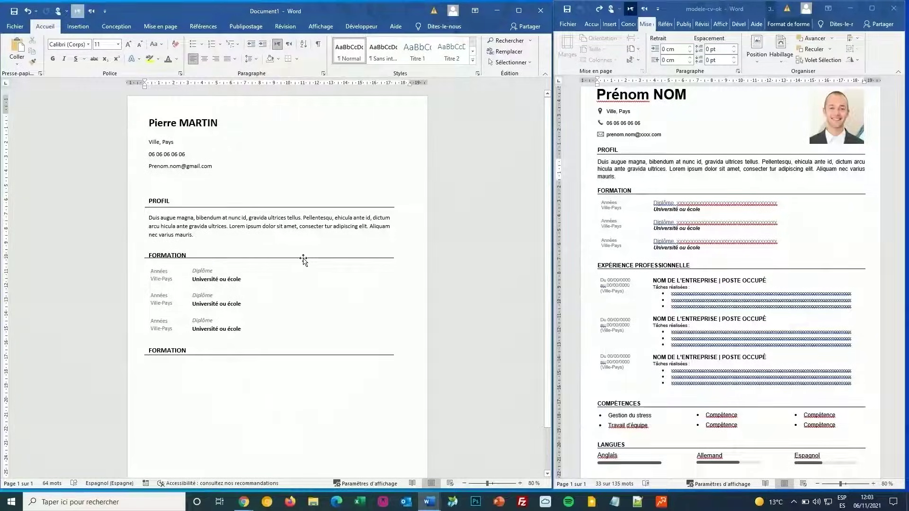
{"action": "key", "text": "Down"}
{"action": "key", "text": "Down"}
{"action": "key", "text": "Down"}
{"action": "key", "text": "Down"}
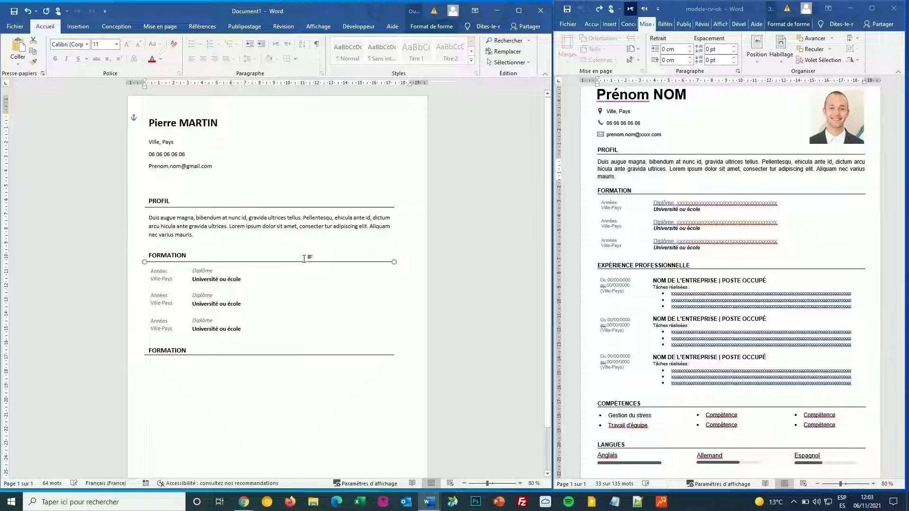
{"action": "key", "text": "Escape"}
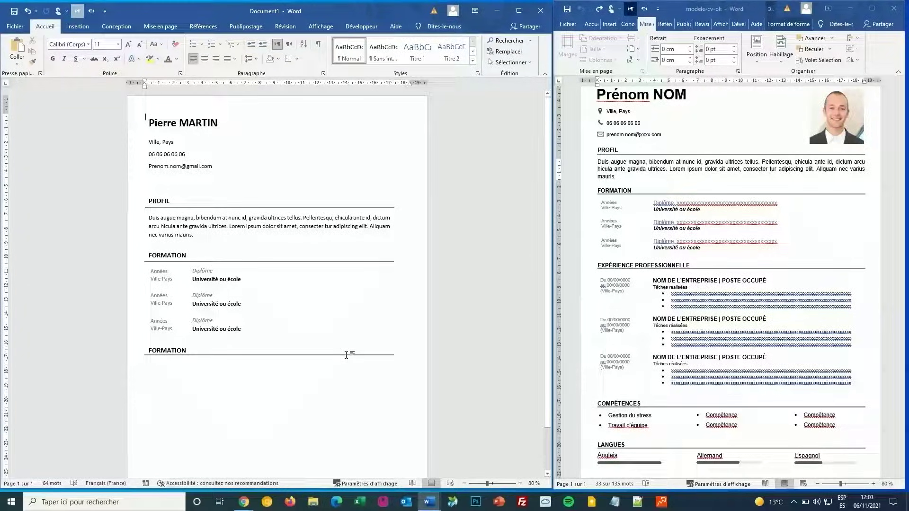
{"action": "left_click", "coordinate": [348, 356]}
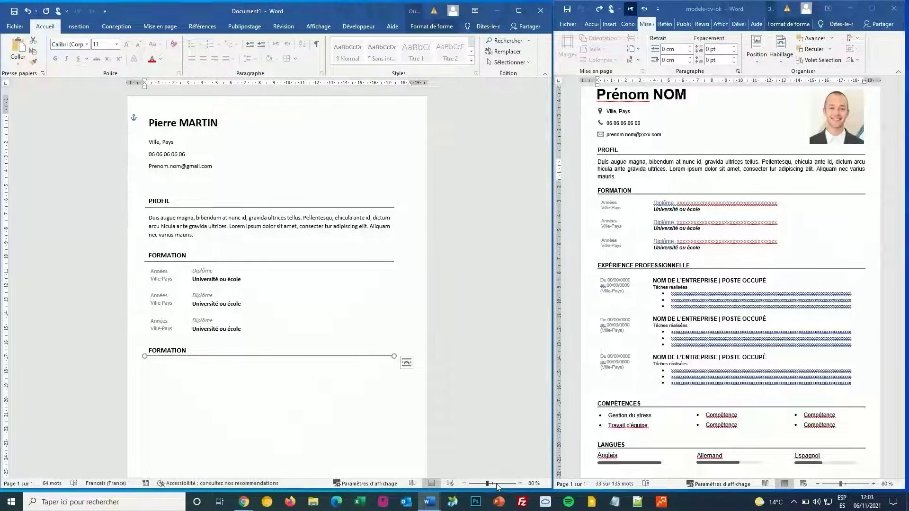
{"action": "double_click", "coordinate": [161, 349]}
{"action": "type", "text": "EXP"}
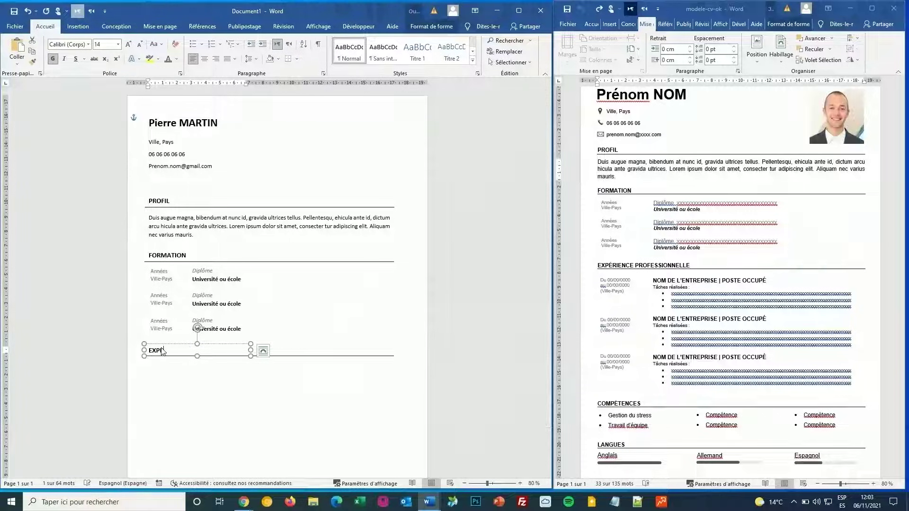
{"action": "type", "text": "ERIENCE PROF"}
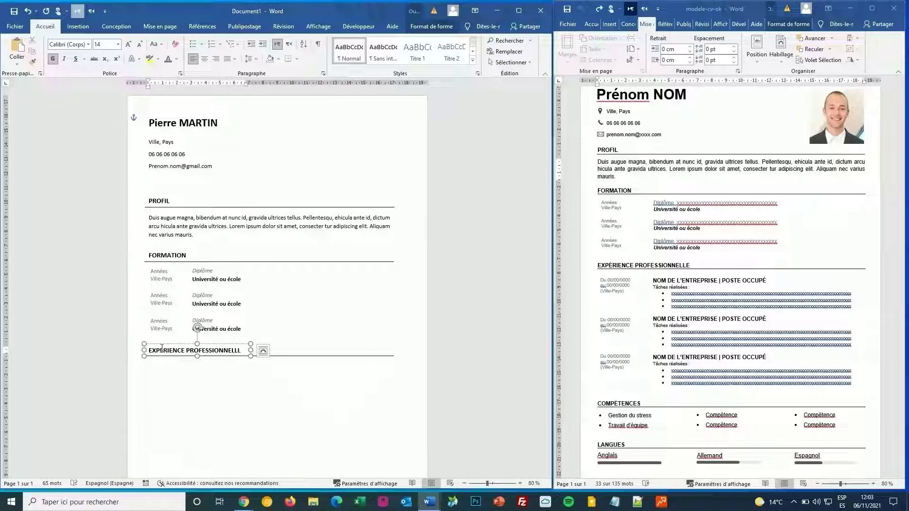
{"action": "type", "text": "ESSIONNELLL"}
{"action": "key", "text": "BackSpace"}
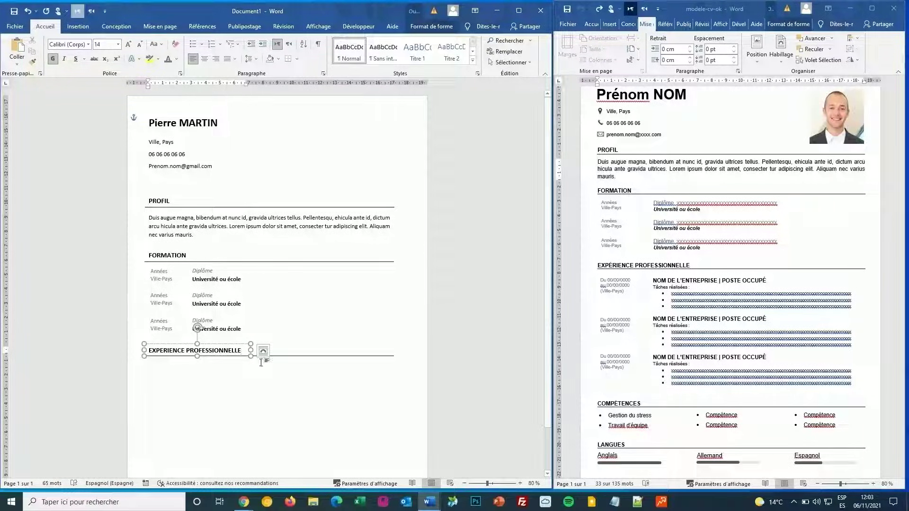
{"action": "left_click", "coordinate": [337, 384]}
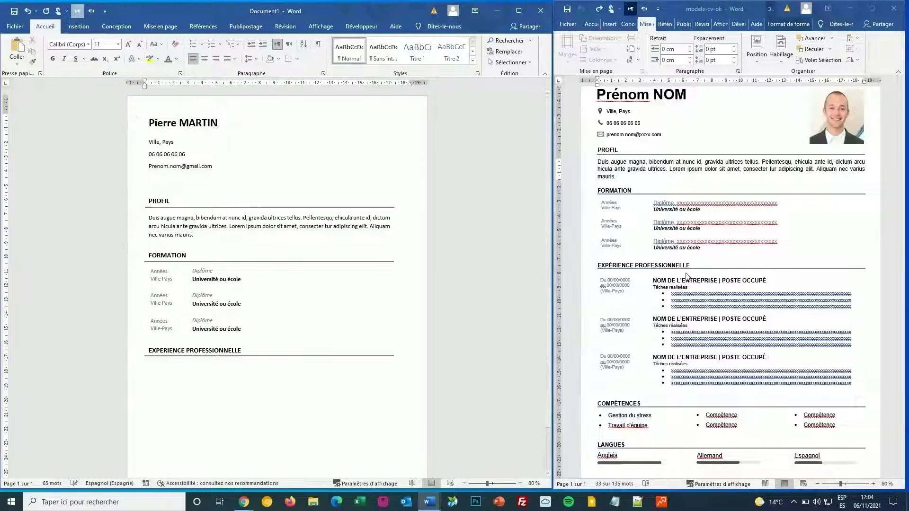
{"action": "scroll", "coordinate": [687, 279], "scroll_direction": "down", "scroll_amount": 1}
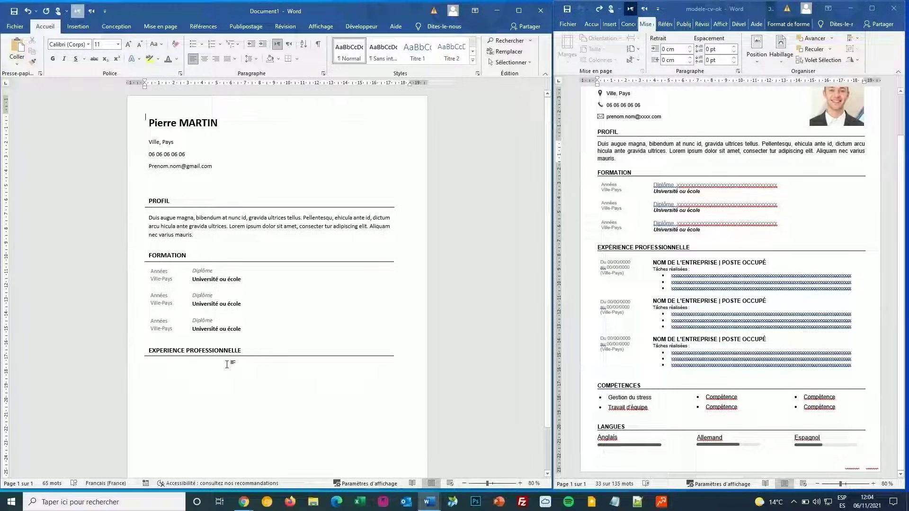
Step: Duplicate the last Années and Diplôme boxes below EXPERIENCE PROFESSIONNELLE
{"action": "left_click", "coordinate": [177, 325]}
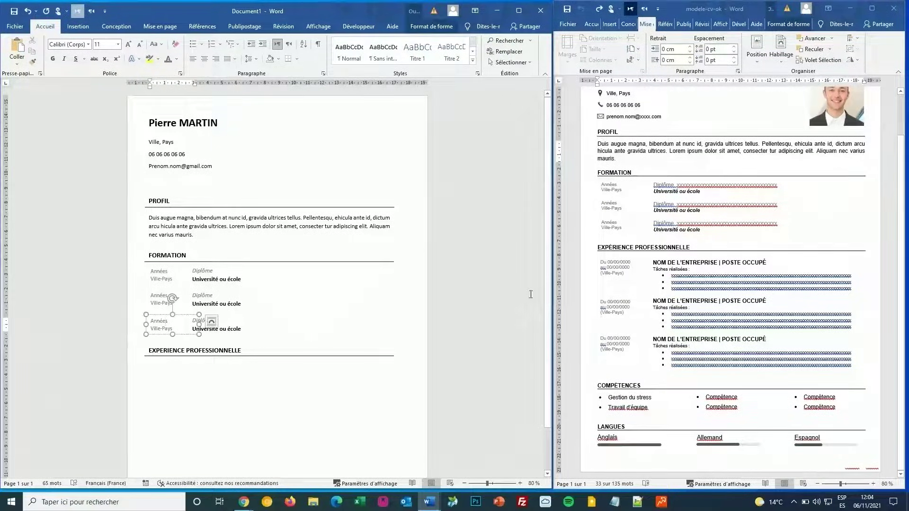
{"action": "left_click", "coordinate": [229, 316], "text": "shift"}
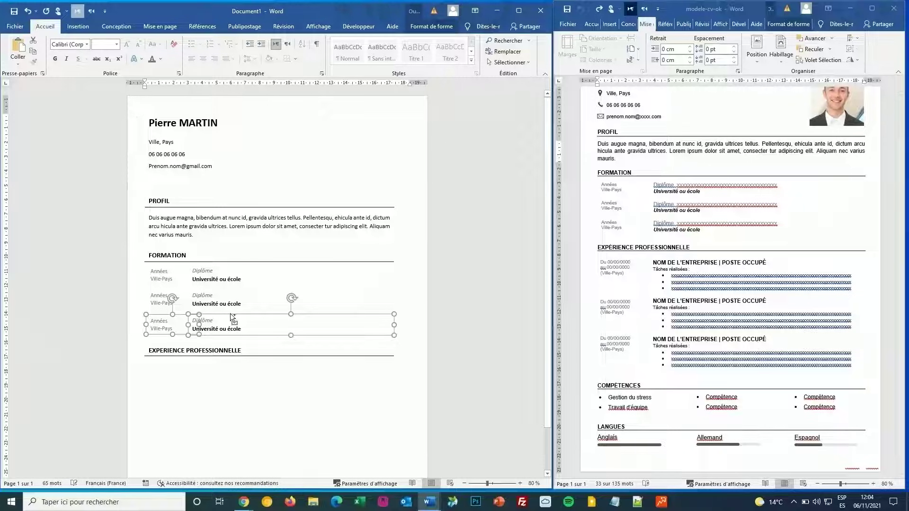
{"action": "key", "text": "ctrl+c"}
{"action": "key", "text": "ctrl+v"}
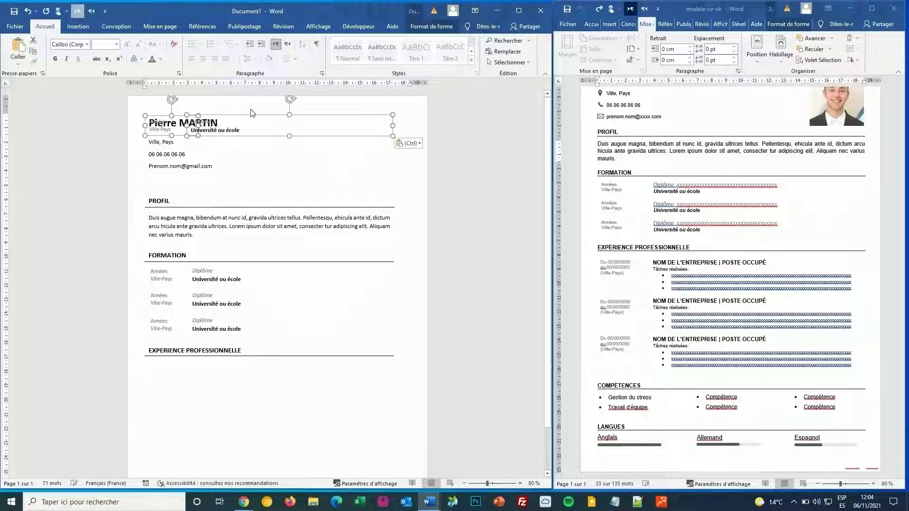
{"action": "left_click_drag", "start_coordinate": [267, 116], "coordinate": [268, 362]}
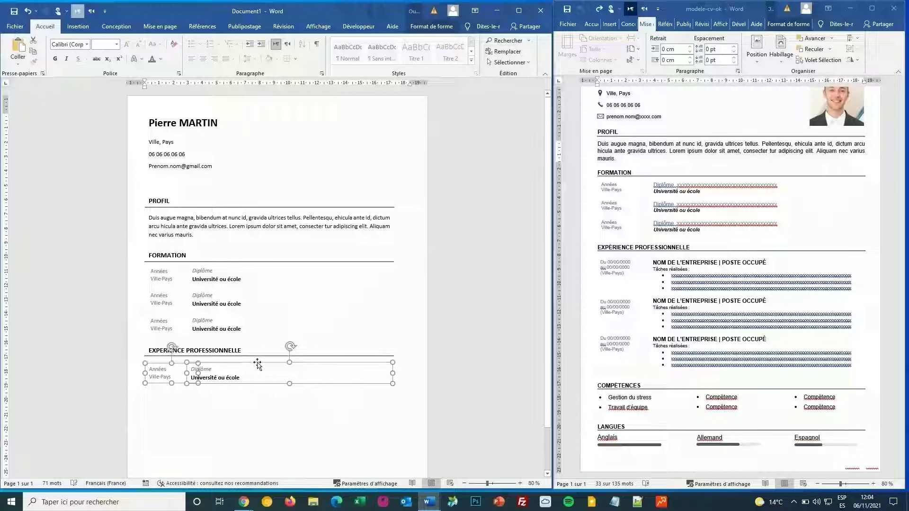
Step: Replace Années / Ville-Pays with 'Du 00/00/2020' and 'au 00' on two lines
{"action": "left_click", "coordinate": [162, 376]}
{"action": "left_click_drag", "start_coordinate": [162, 377], "coordinate": [140, 365]}
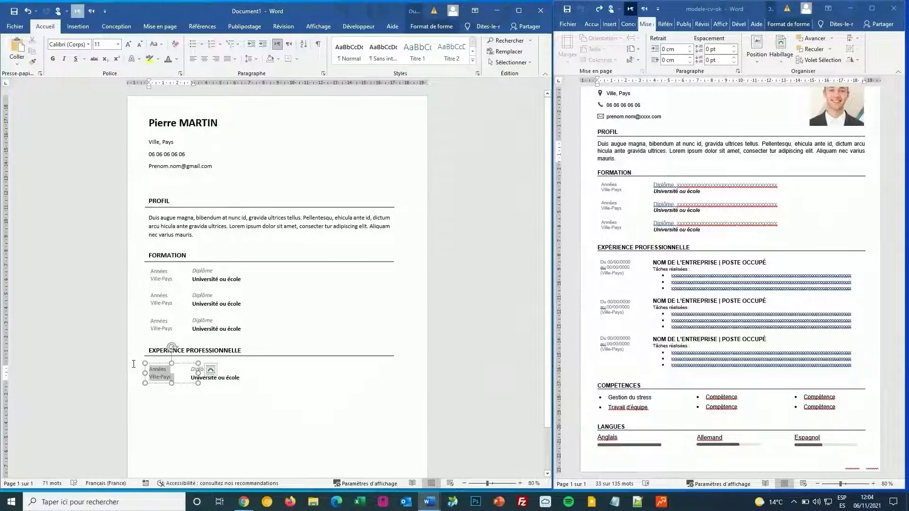
{"action": "type", "text": "Du"}
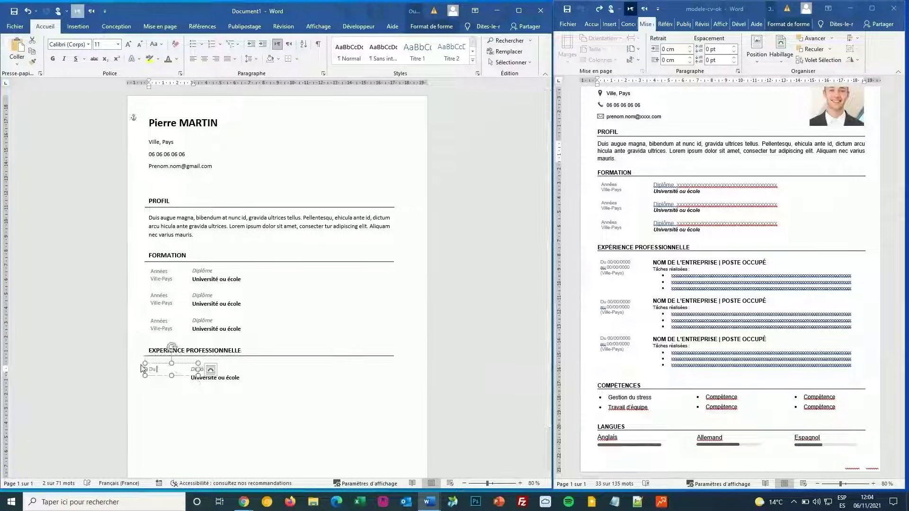
{"action": "type", "text": " 00/00/"}
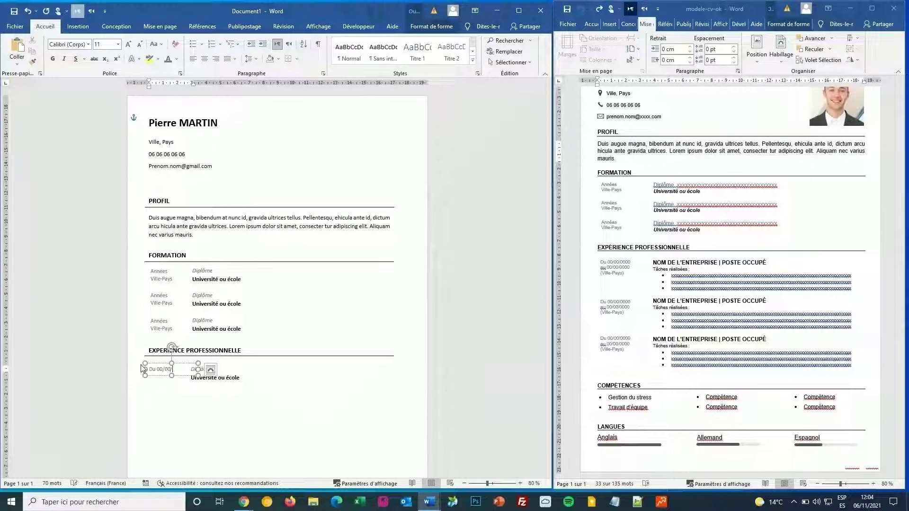
{"action": "type", "text": "2020"}
{"action": "key", "text": "shift+Return"}
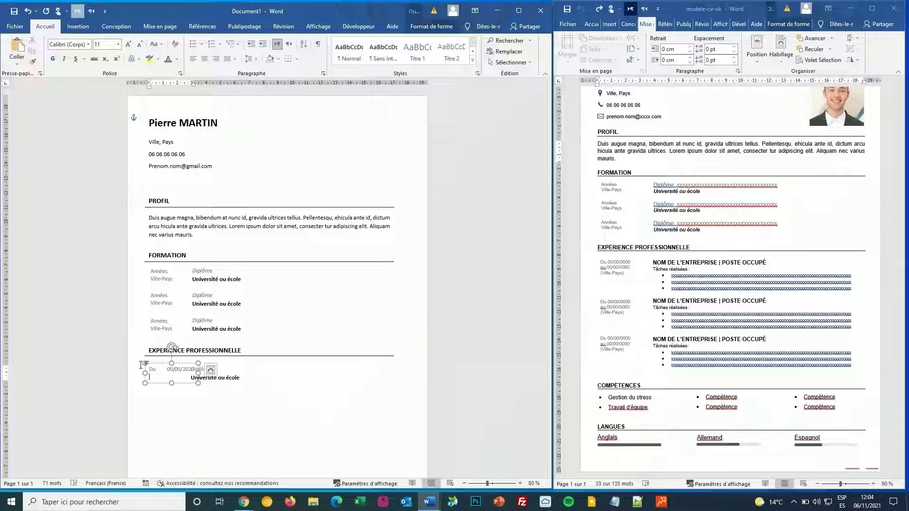
{"action": "type", "text": "au 0"}
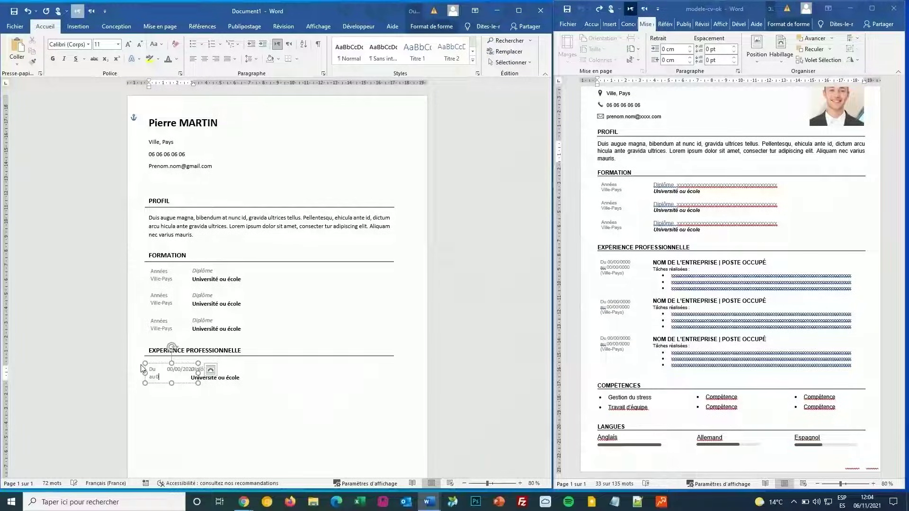
{"action": "type", "text": "0"}
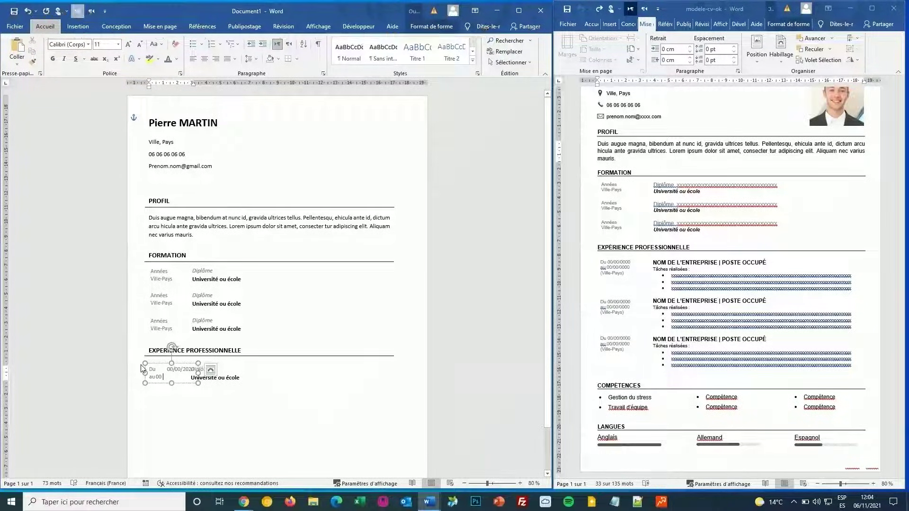
{"action": "key", "text": "alt"}
{"action": "key", "text": "Escape"}
{"action": "key", "text": "Escape"}
{"action": "key", "text": "Escape"}
Step: Complete the end date as 'au 00/00/2020' and add '(Ville/Pays)' on a third line
{"action": "left_click", "coordinate": [229, 372]}
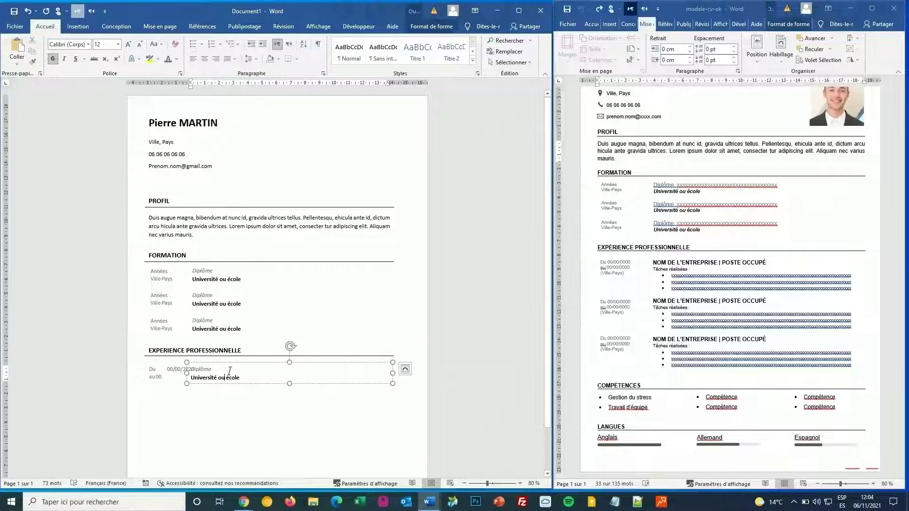
{"action": "left_click_drag", "start_coordinate": [229, 365], "coordinate": [248, 362]}
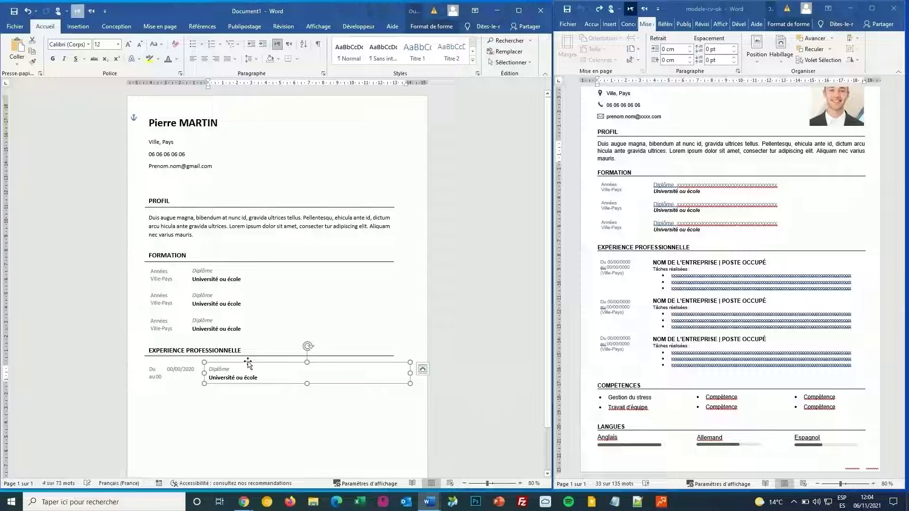
{"action": "left_click", "coordinate": [167, 377]}
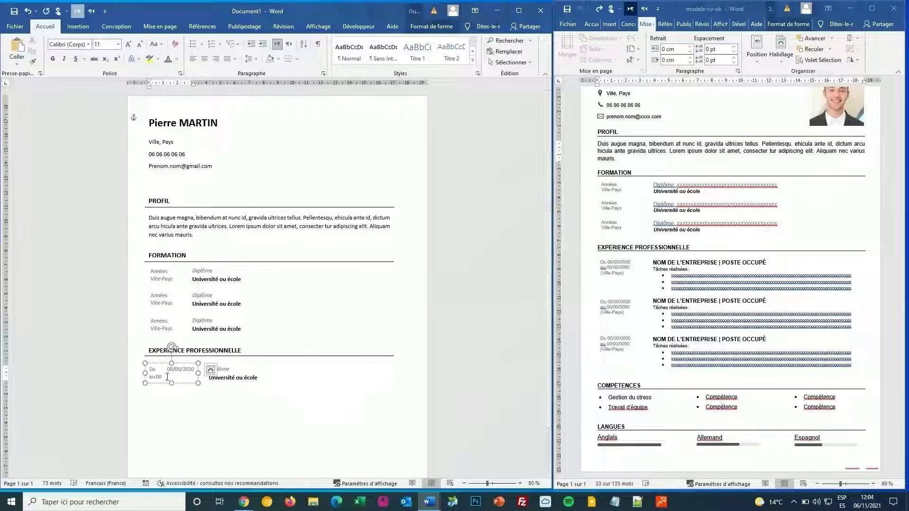
{"action": "type", "text": "/00/2"}
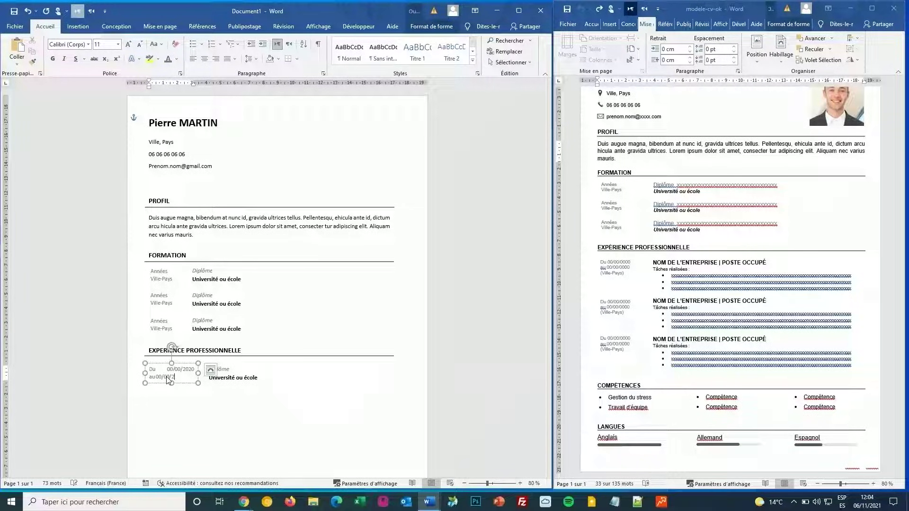
{"action": "type", "text": "020"}
{"action": "key", "text": "Return"}
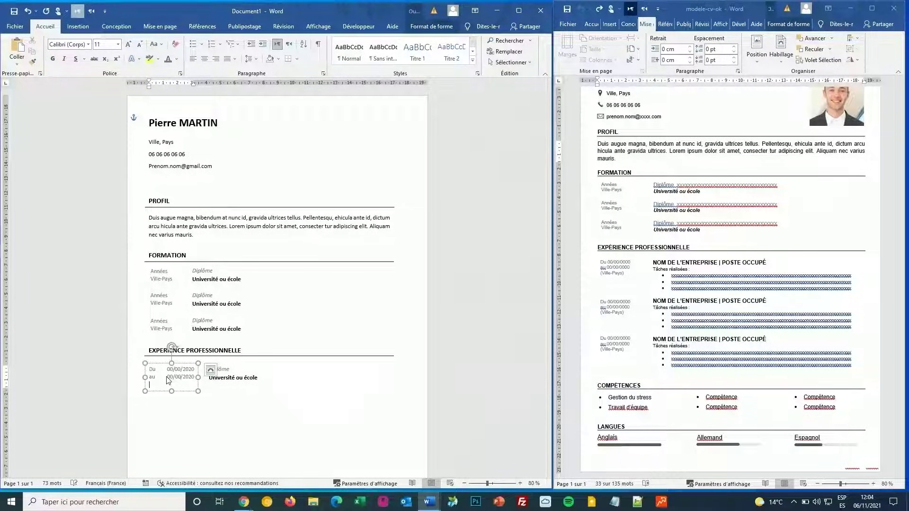
{"action": "type", "text": "(Vi"}
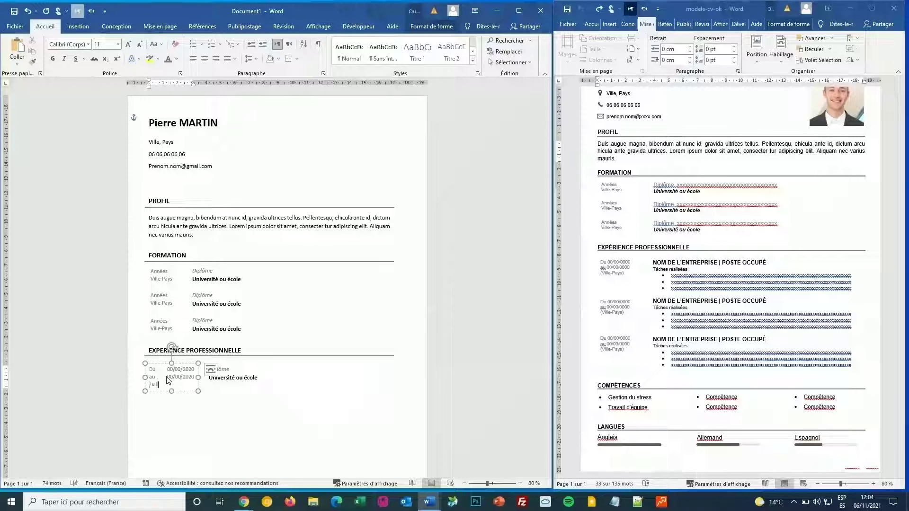
{"action": "type", "text": "lle-Pays"}
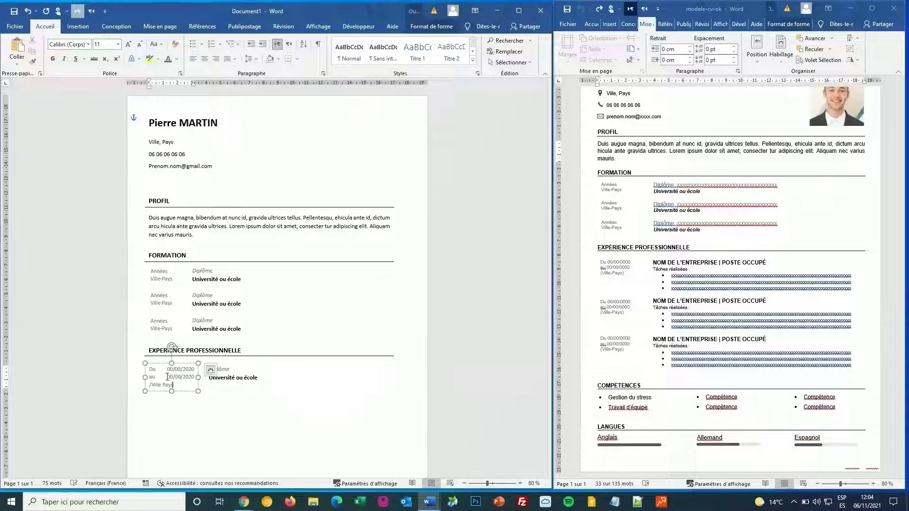
{"action": "type", "text": ")"}
{"action": "key", "text": "Left"}
{"action": "key", "text": "Left"}
{"action": "key", "text": "Left"}
{"action": "key", "text": "Left"}
{"action": "key", "text": "Left"}
{"action": "key", "text": "BackSpace"}
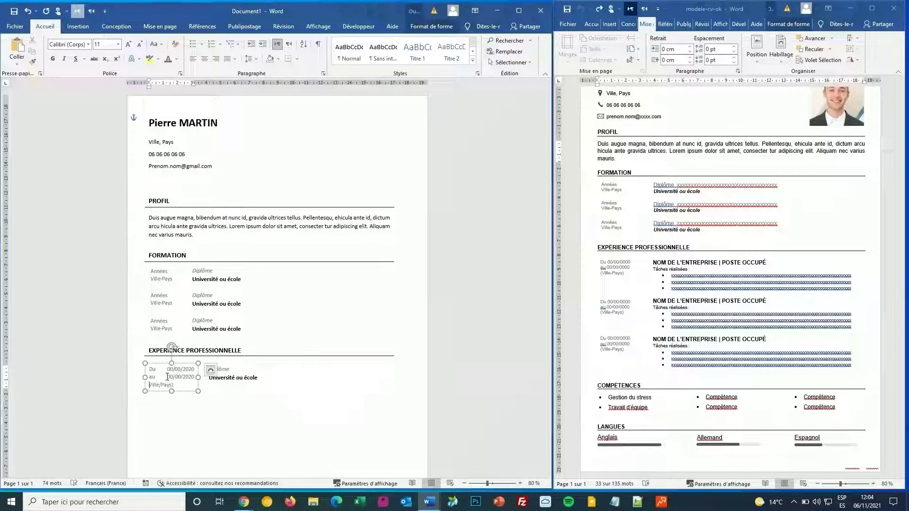
{"action": "type", "text": "("}
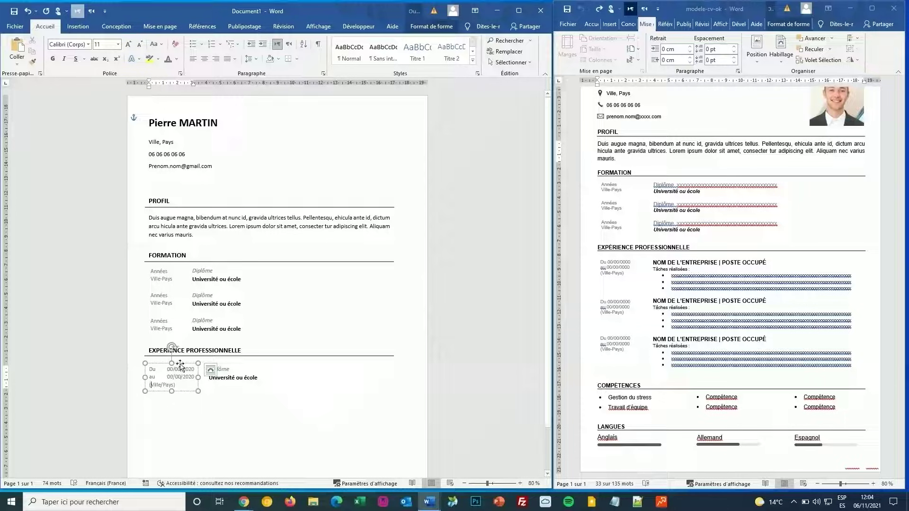
Step: Left-align the date text and move the diploma box back beside it
{"action": "left_click", "coordinate": [181, 366]}
{"action": "left_click", "coordinate": [193, 58]}
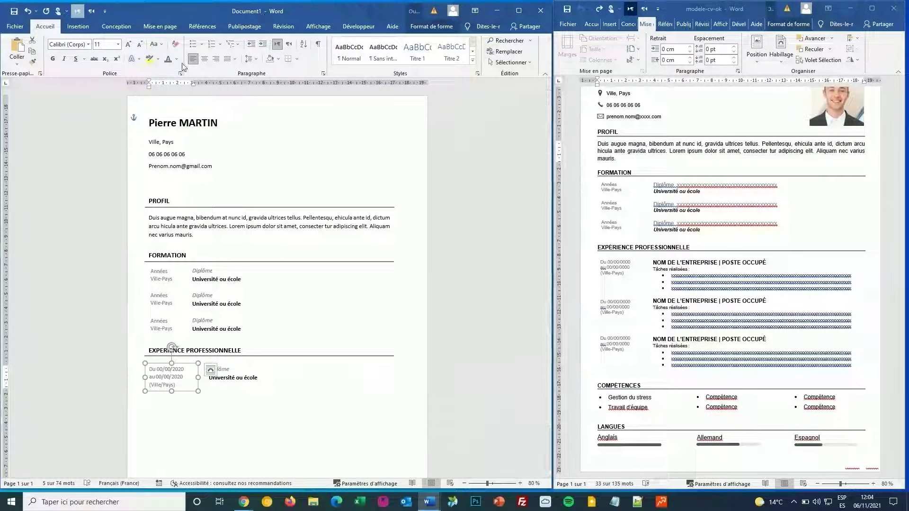
{"action": "left_click", "coordinate": [248, 362]}
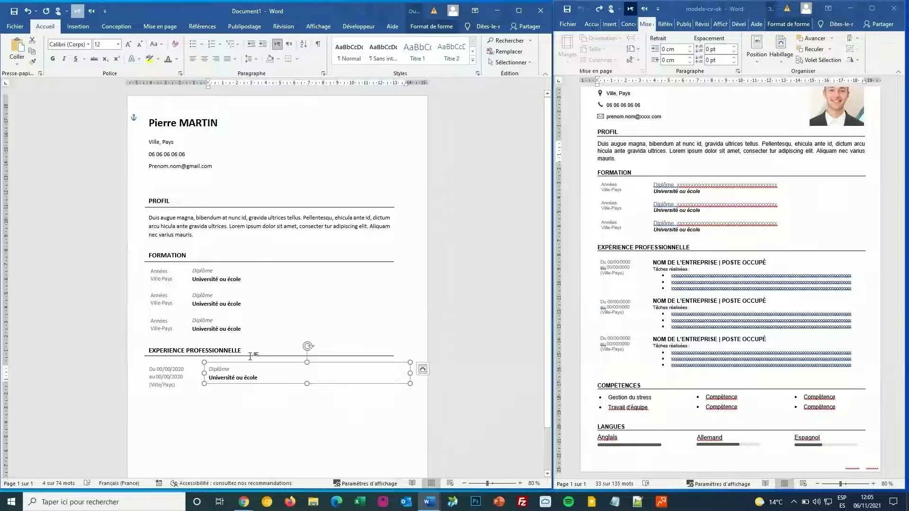
{"action": "left_click_drag", "start_coordinate": [265, 365], "coordinate": [253, 364]}
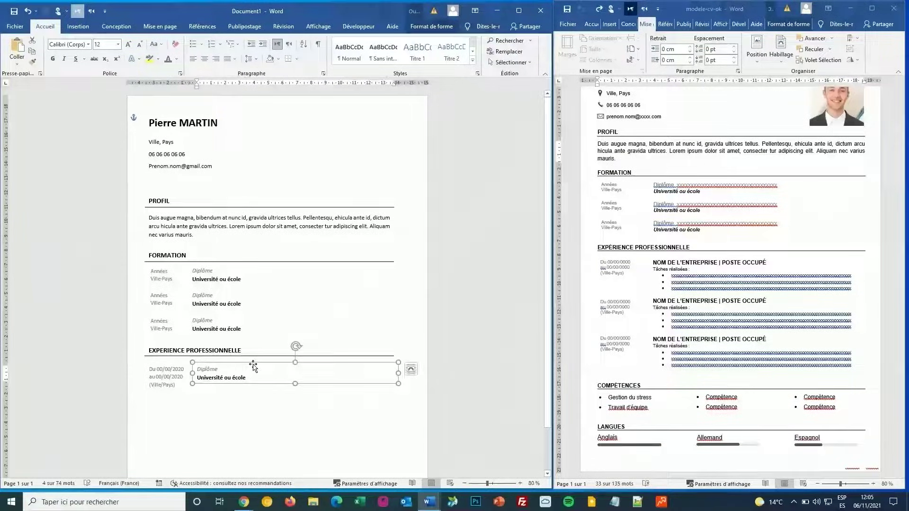
Step: Format the Diplôme line as bold, upright, all caps in a darker colour
{"action": "double_click", "coordinate": [242, 371]}
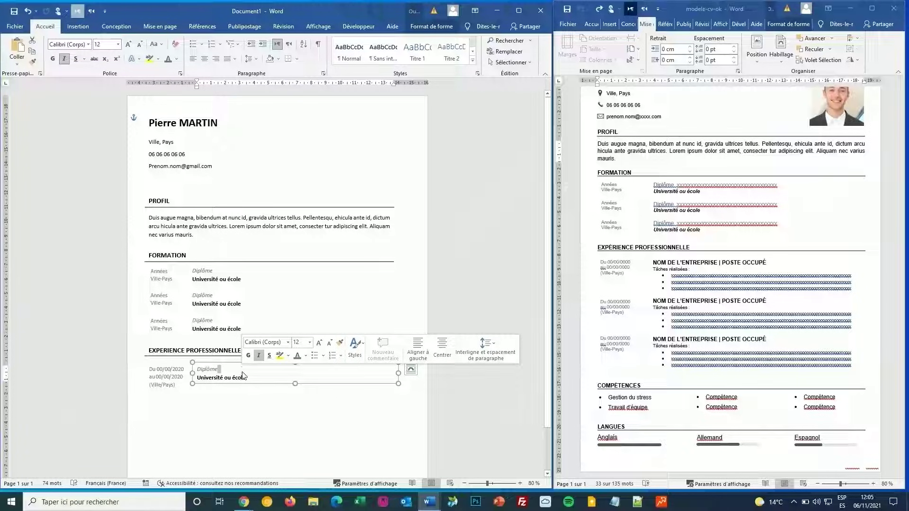
{"action": "key", "text": "BackSpace"}
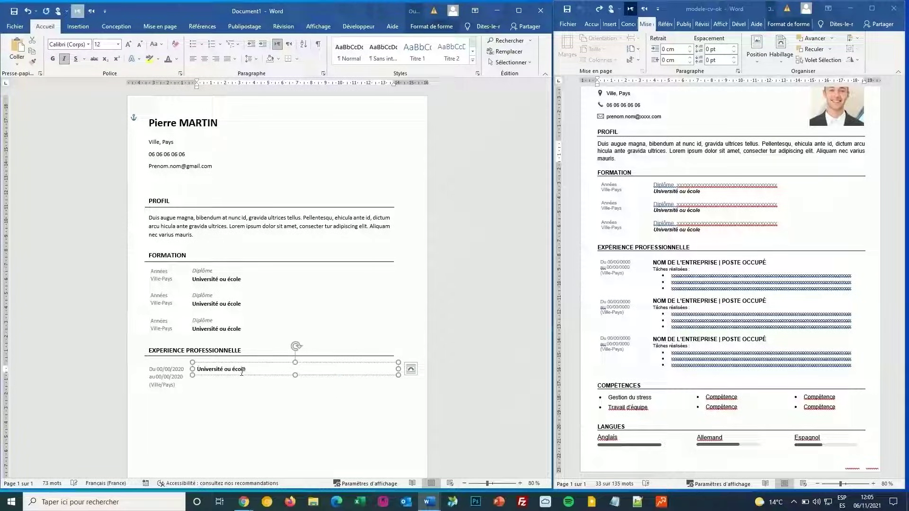
{"action": "key", "text": "ctrl+z"}
{"action": "key", "text": "ctrl+z"}
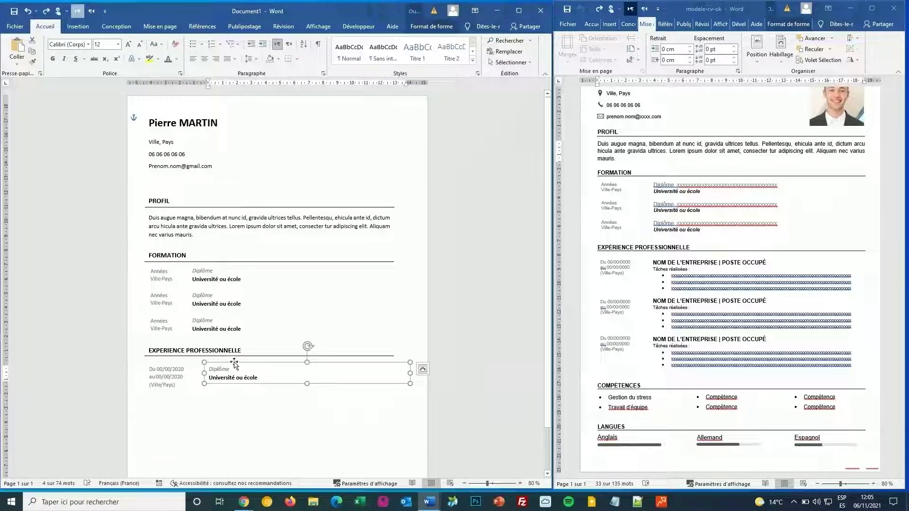
{"action": "left_click_drag", "start_coordinate": [234, 364], "coordinate": [222, 364]}
{"action": "double_click", "coordinate": [203, 377]}
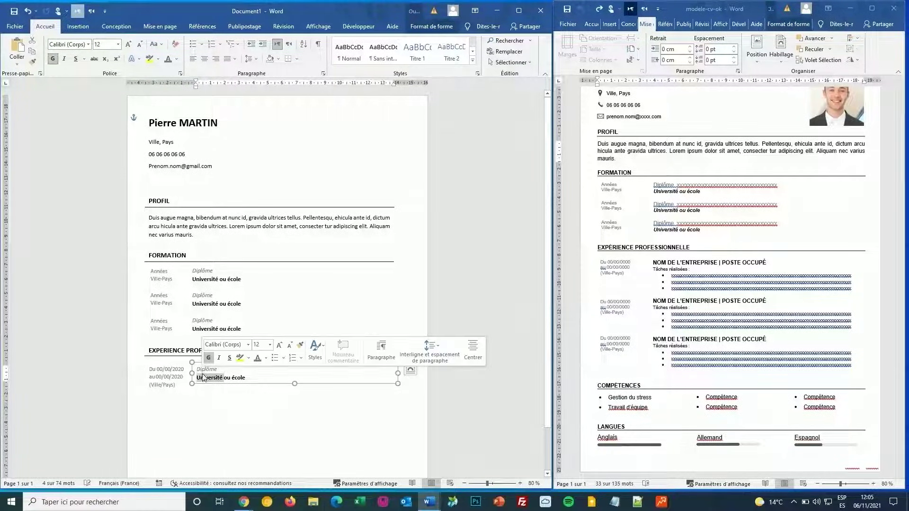
{"action": "double_click", "coordinate": [207, 369]}
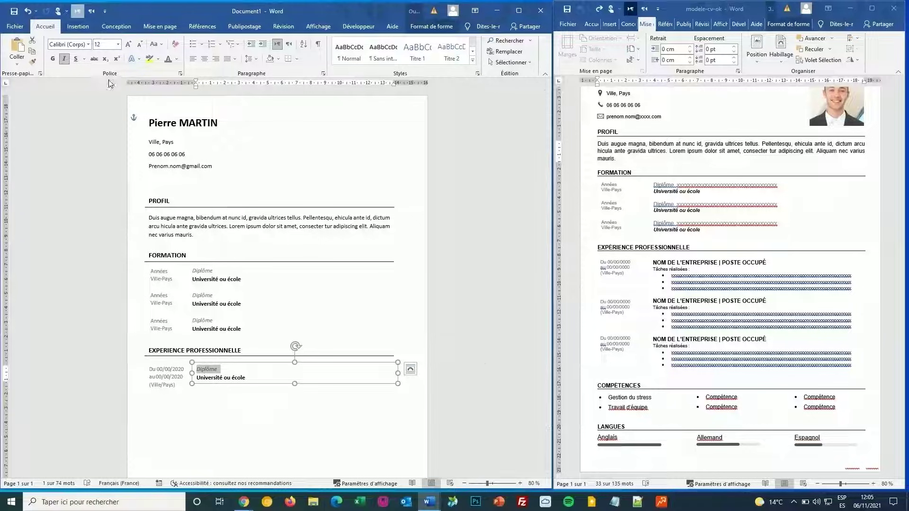
{"action": "left_click", "coordinate": [64, 60]}
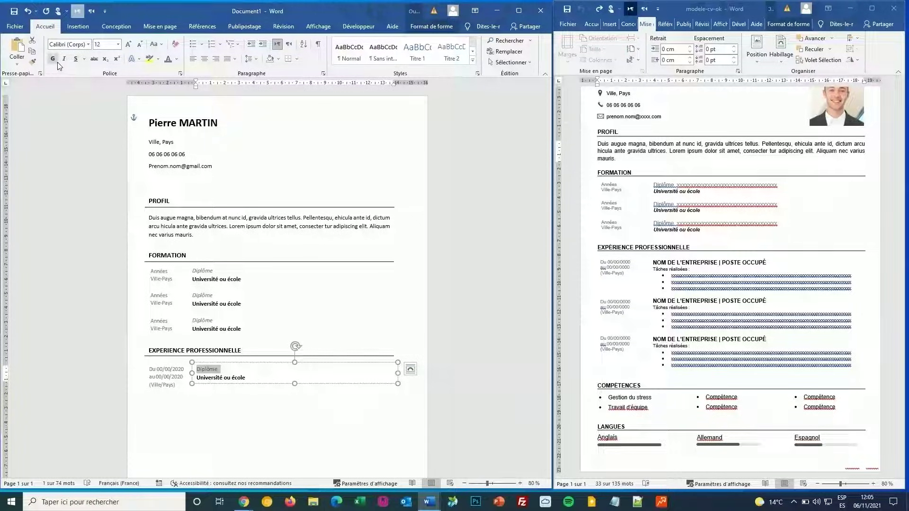
{"action": "left_click", "coordinate": [53, 60]}
{"action": "left_click", "coordinate": [155, 44]}
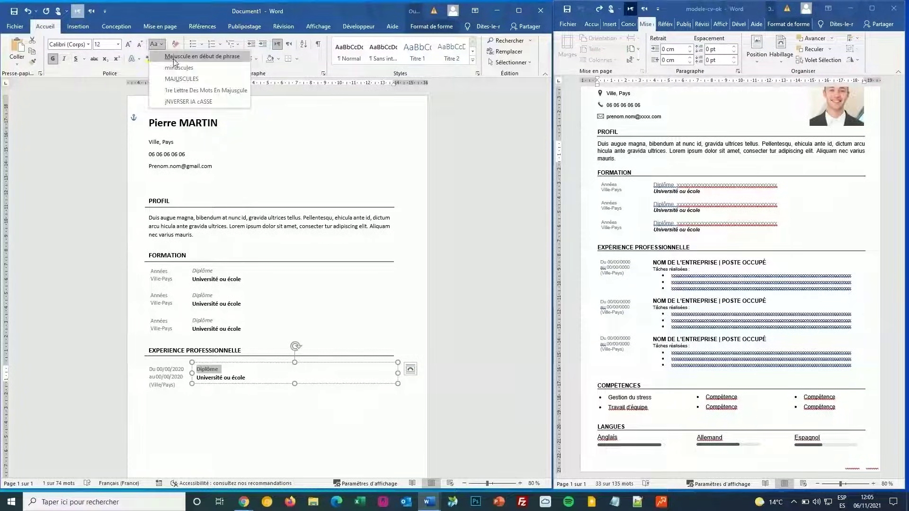
{"action": "left_click", "coordinate": [182, 79]}
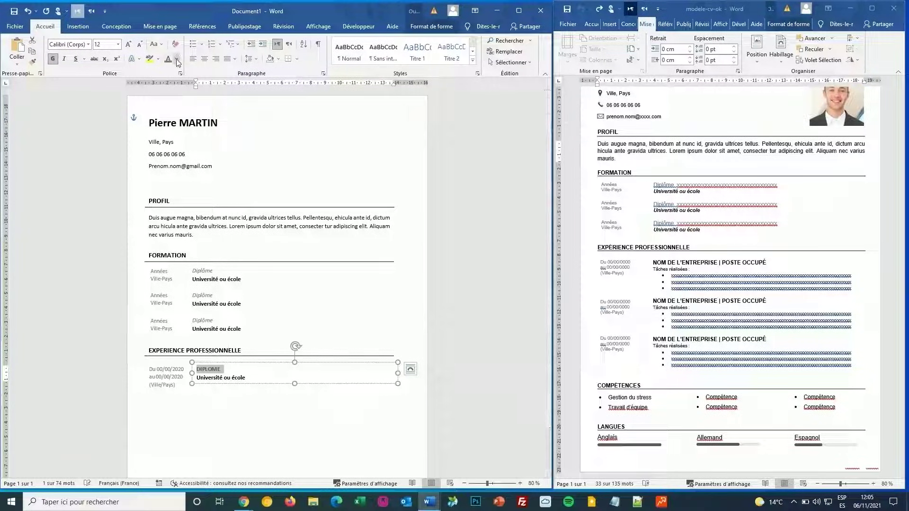
{"action": "left_click", "coordinate": [177, 59]}
{"action": "left_click", "coordinate": [182, 91]}
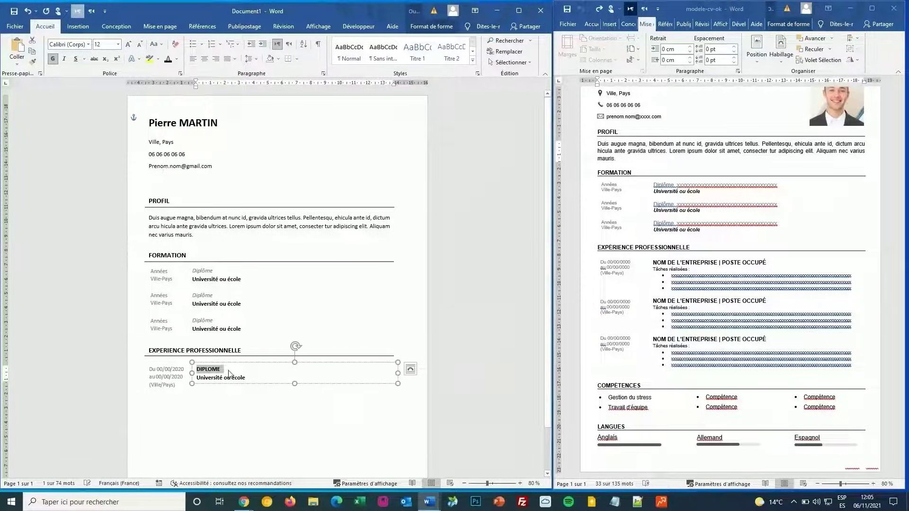
Step: Replace DIPLOME with 'NOM DE L'ENTREPRISE | Poste occupé'
{"action": "double_click", "coordinate": [217, 371]}
{"action": "type", "text": "NOMNE"}
{"action": "key", "text": "BackSpace"}
{"action": "key", "text": "BackSpace"}
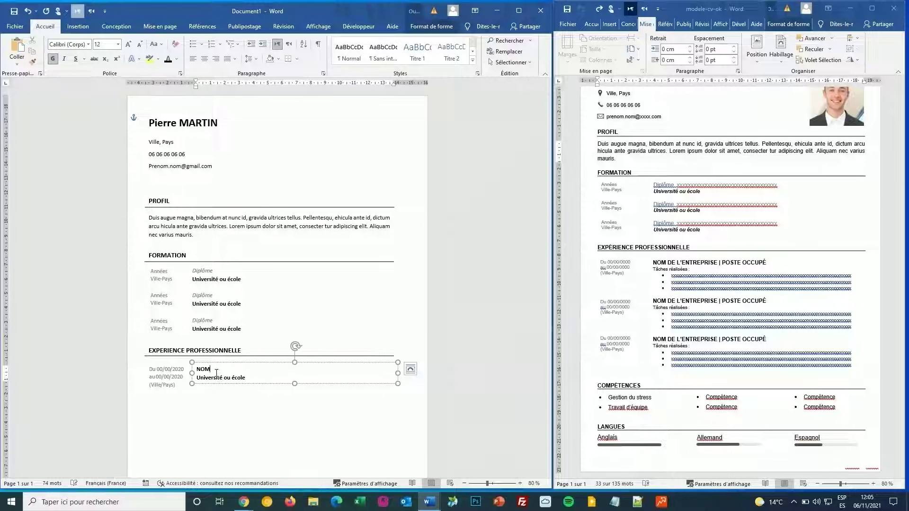
{"action": "type", "text": "DE L’"}
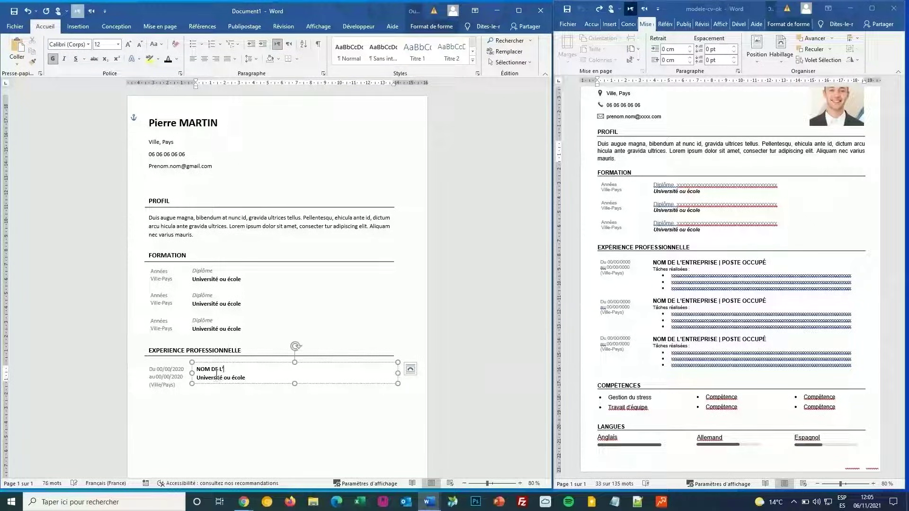
{"action": "type", "text": "E L'ENTREOR"}
{"action": "key", "text": "BackSpace"}
{"action": "type", "text": "PRISE "}
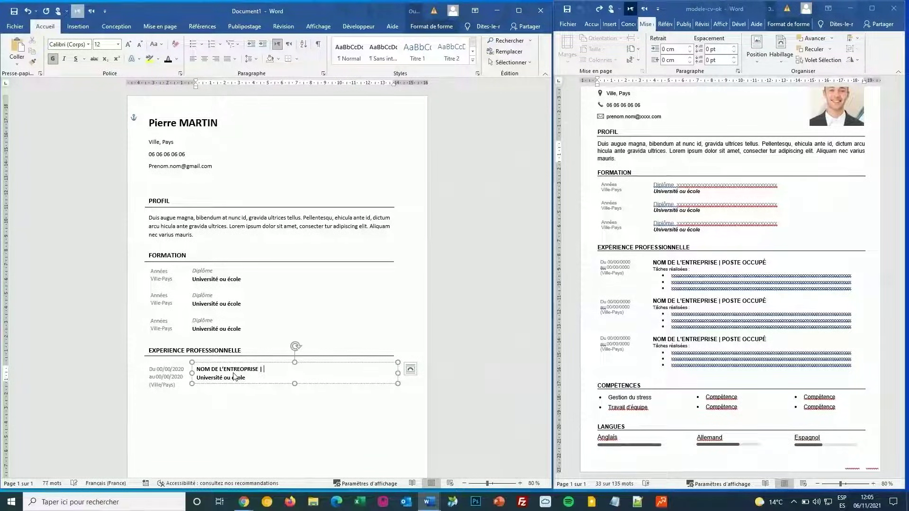
{"action": "type", "text": "| Poste occupé"}
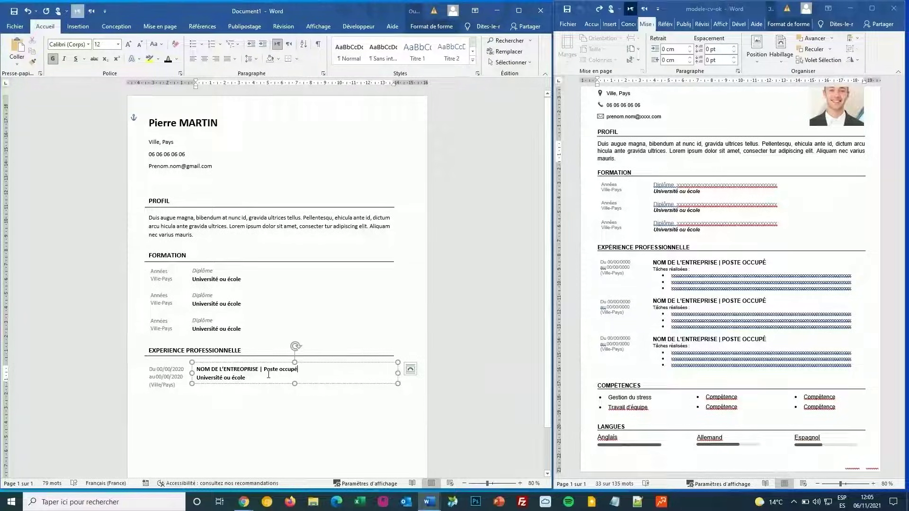
Step: Replace the school line with 'Tâches réalisées :' plus two non-bold bulleted task lines
{"action": "triple_click", "coordinate": [239, 378]}
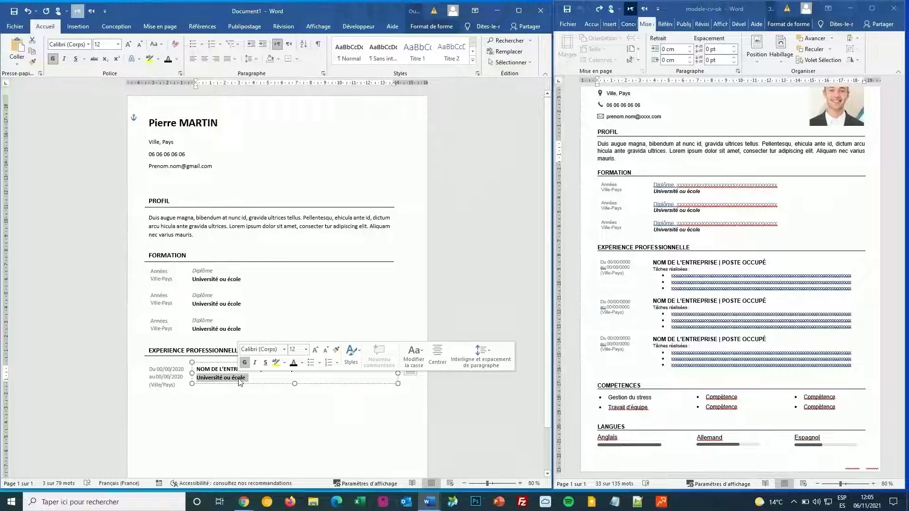
{"action": "type", "text": "Tâch"}
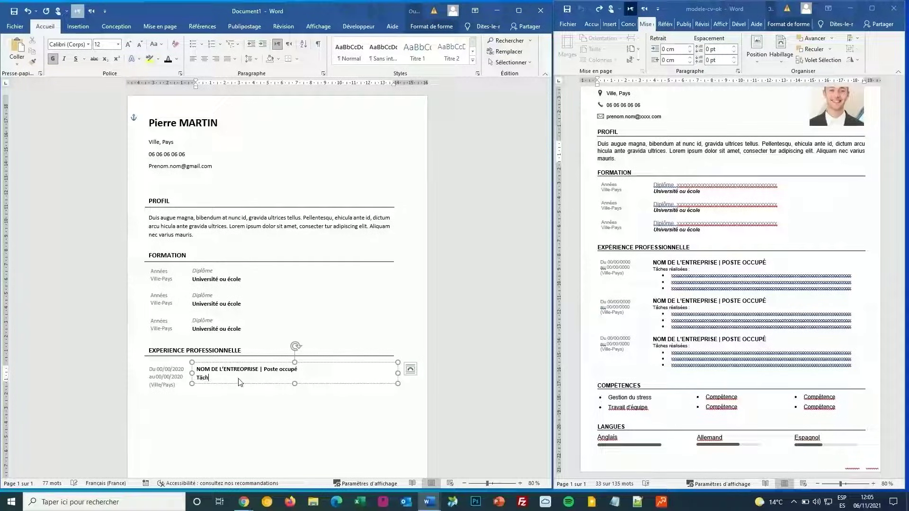
{"action": "type", "text": "es"}
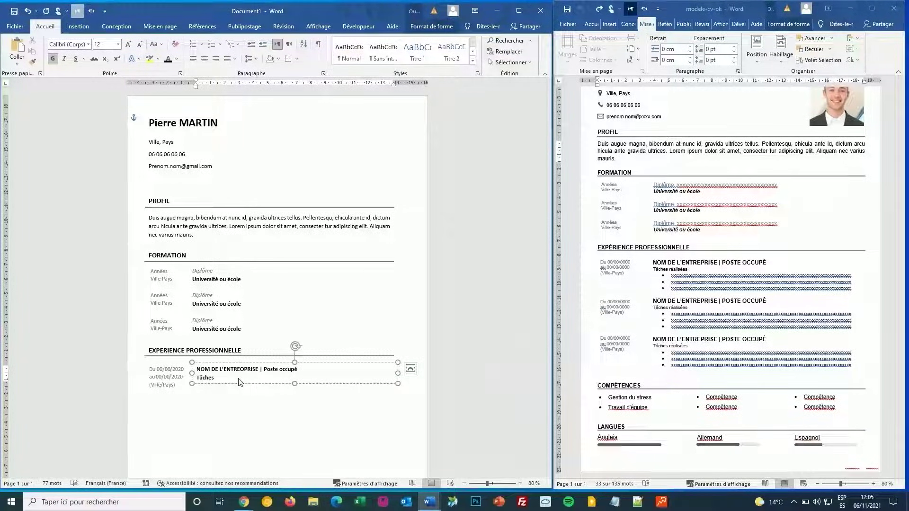
{"action": "type", "text": " ré"}
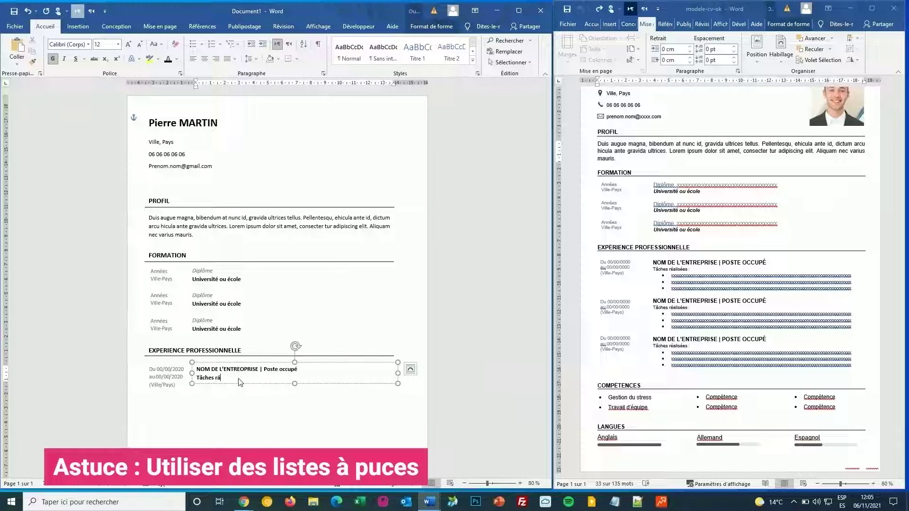
{"action": "type", "text": "al"}
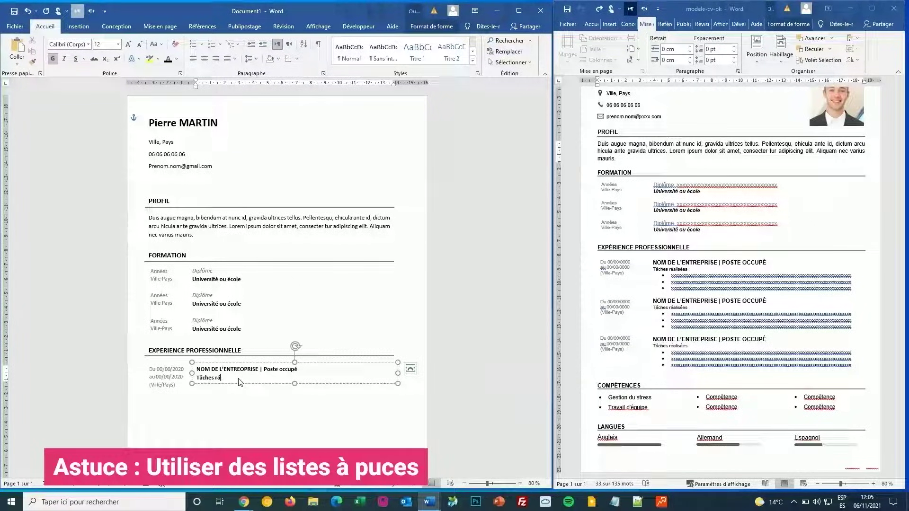
{"action": "type", "text": "éalisé"}
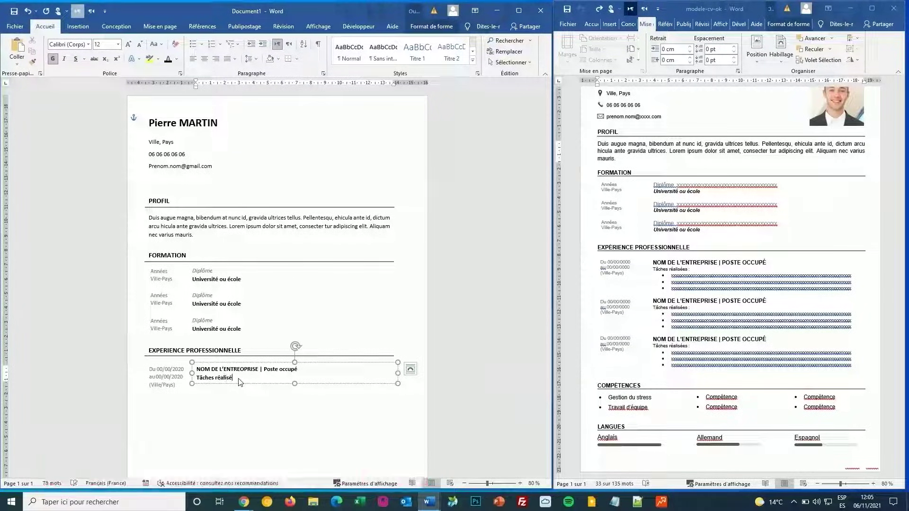
{"action": "type", "text": "es"}
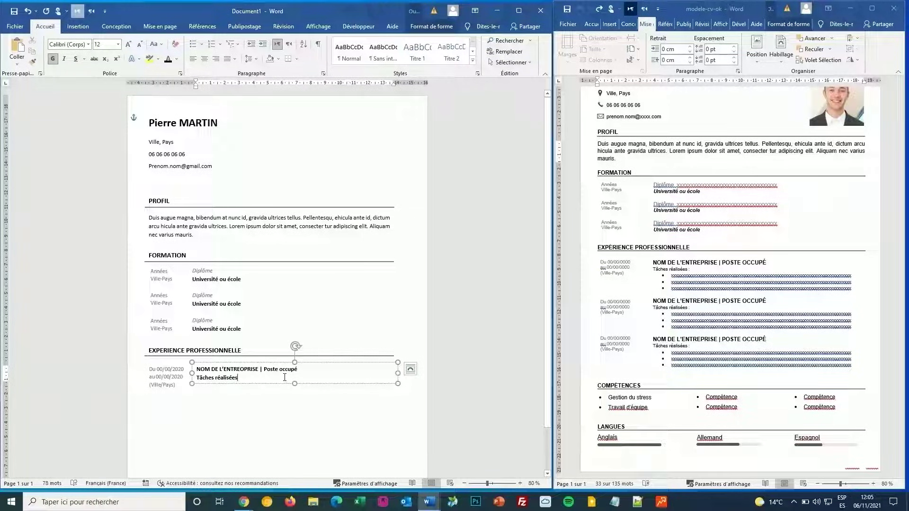
{"action": "type", "text": " :"}
{"action": "key", "text": "Return"}
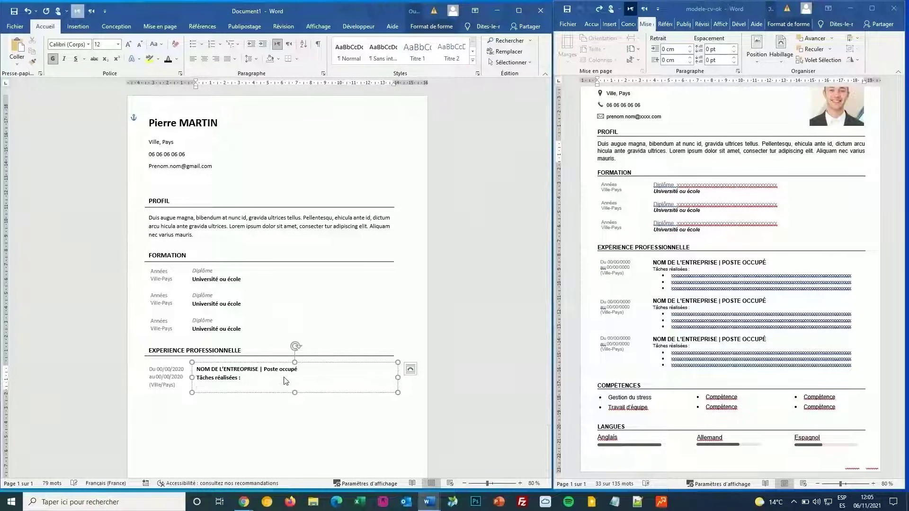
{"action": "left_click", "coordinate": [193, 44]}
{"action": "type", "text": "f"}
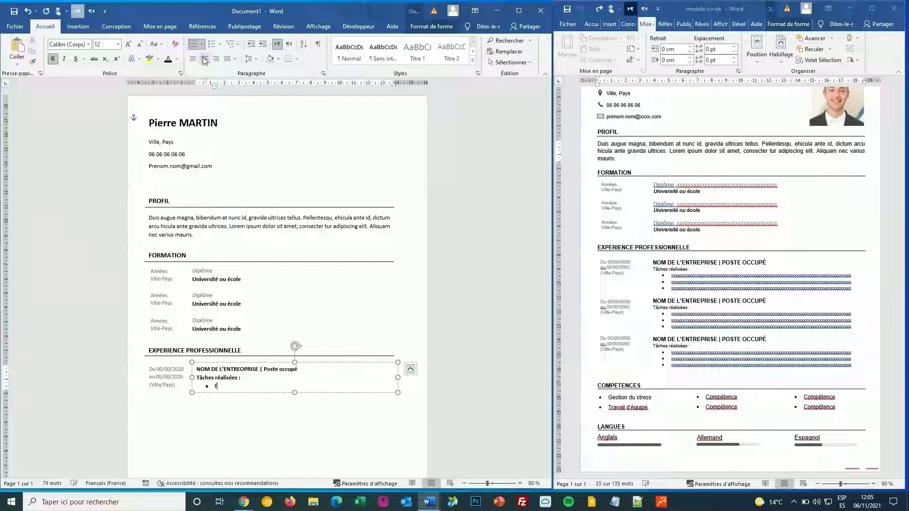
{"action": "type", "text": "erferfre ef re fref ref re"}
{"action": "key", "text": "Return"}
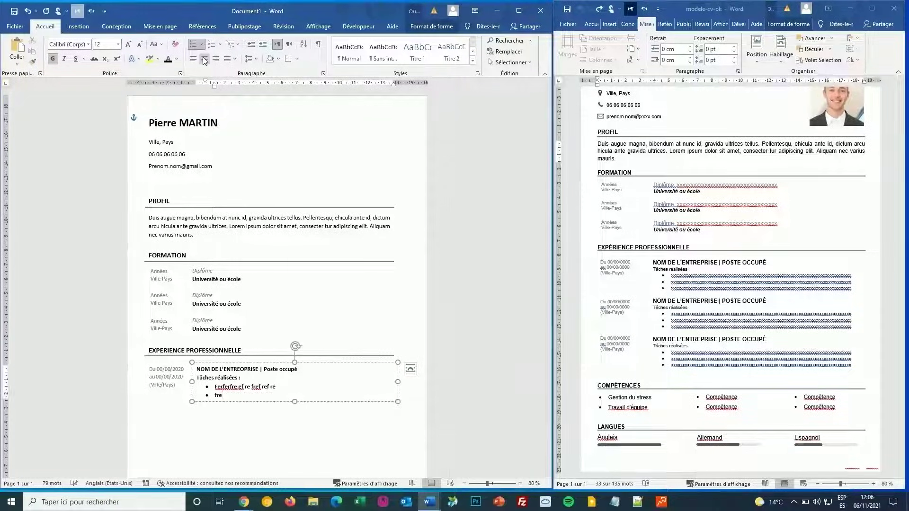
{"action": "type", "text": "Fre f erf re refr ef re f"}
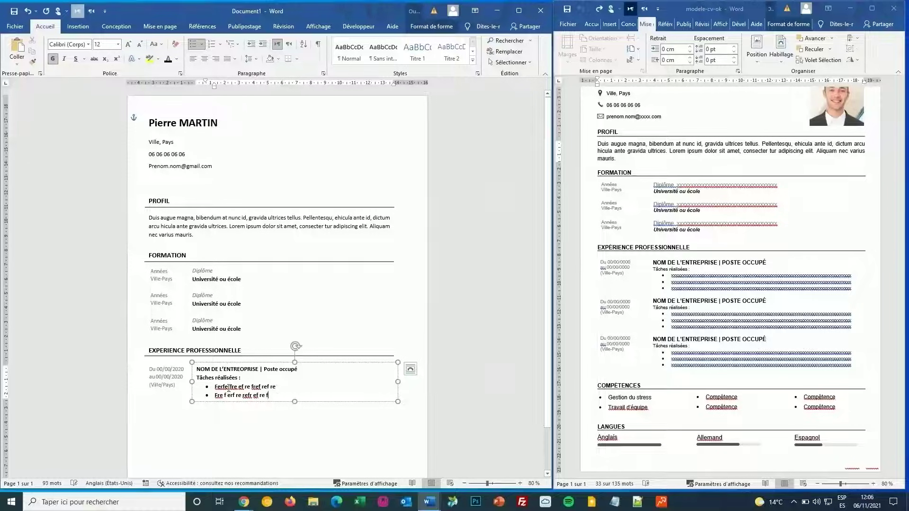
{"action": "left_click_drag", "start_coordinate": [271, 396], "coordinate": [196, 378]}
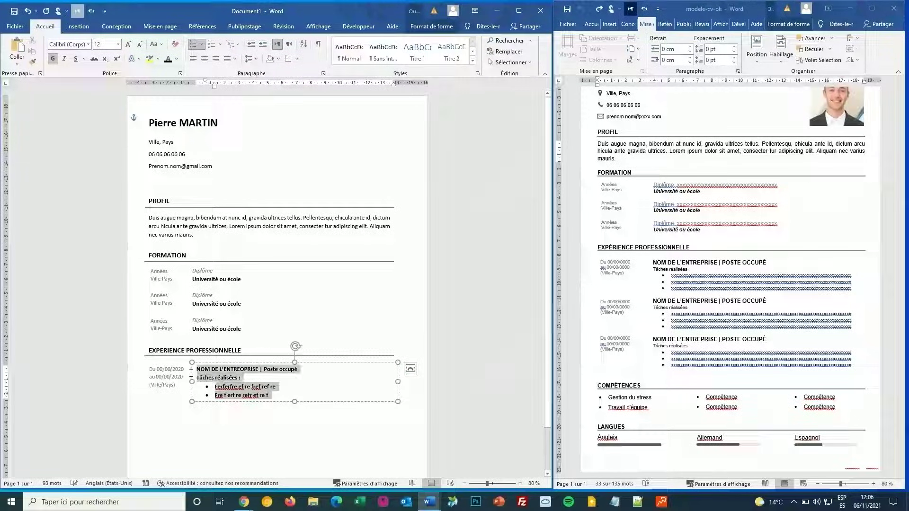
{"action": "left_click", "coordinate": [54, 60]}
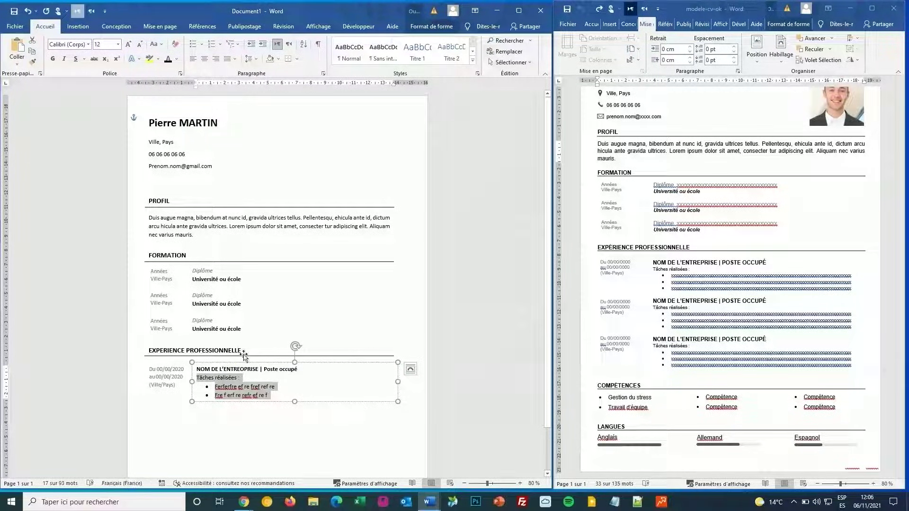
Step: Duplicate the experience entry's date and text boxes and place the copy below the first entry
{"action": "left_click", "coordinate": [181, 368], "text": "shift"}
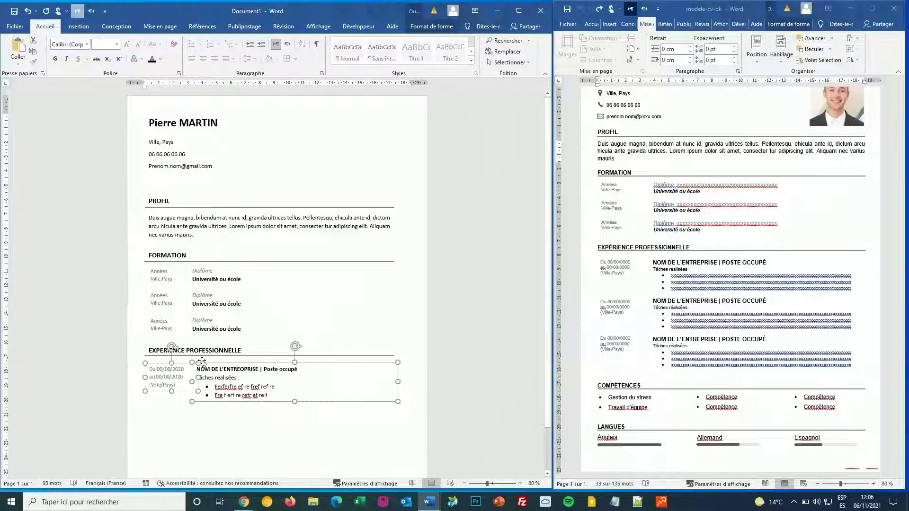
{"action": "key", "text": "ctrl+c"}
{"action": "key", "text": "ctrl+v"}
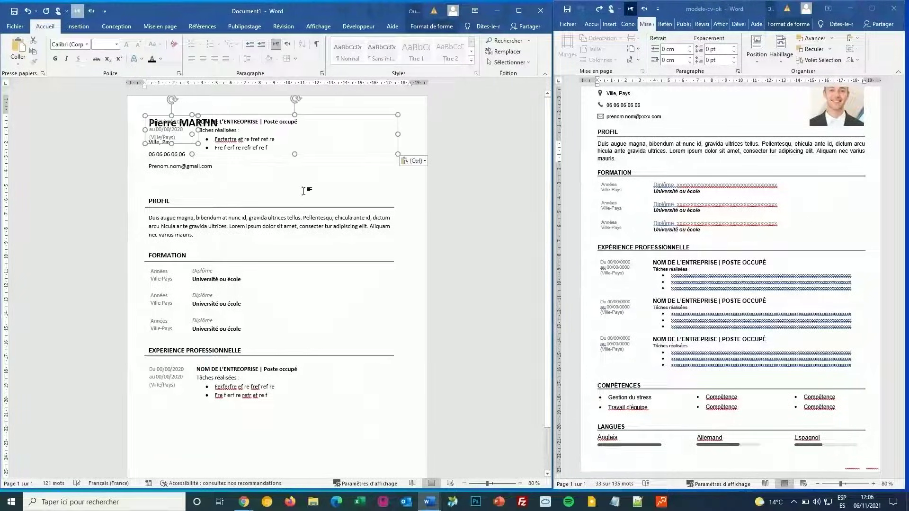
{"action": "left_click_drag", "start_coordinate": [280, 117], "coordinate": [286, 365]}
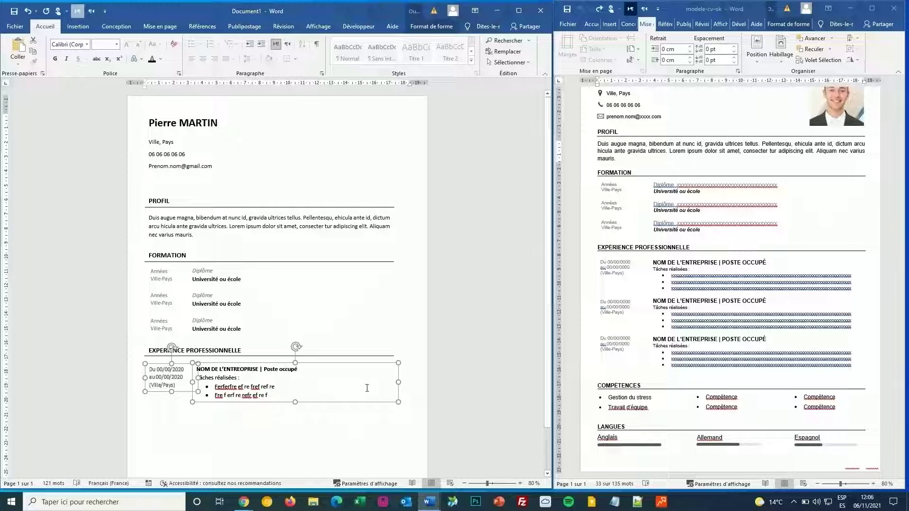
{"action": "key", "text": "ctrl+z"}
{"action": "key", "text": "ctrl+z"}
{"action": "key", "text": "ctrl+z"}
{"action": "key", "text": "ctrl+z"}
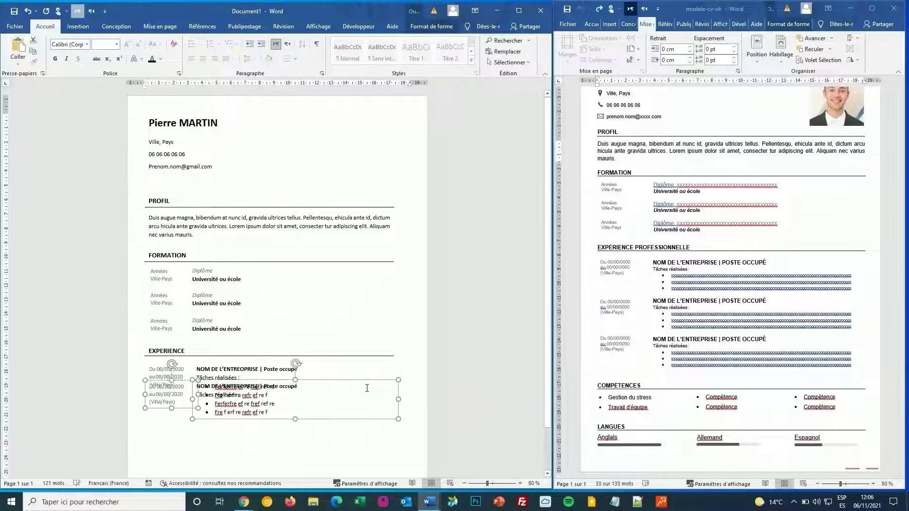
{"action": "key", "text": "ctrl+y"}
{"action": "key", "text": "ctrl+y"}
{"action": "key", "text": "ctrl+y"}
{"action": "key", "text": "ctrl+y"}
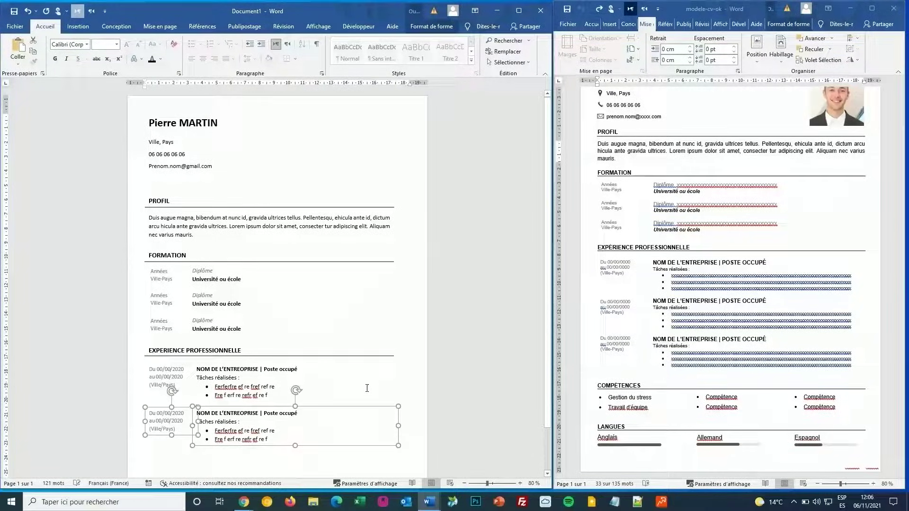
{"action": "scroll", "coordinate": [398, 231], "scroll_direction": "down", "scroll_amount": 2}
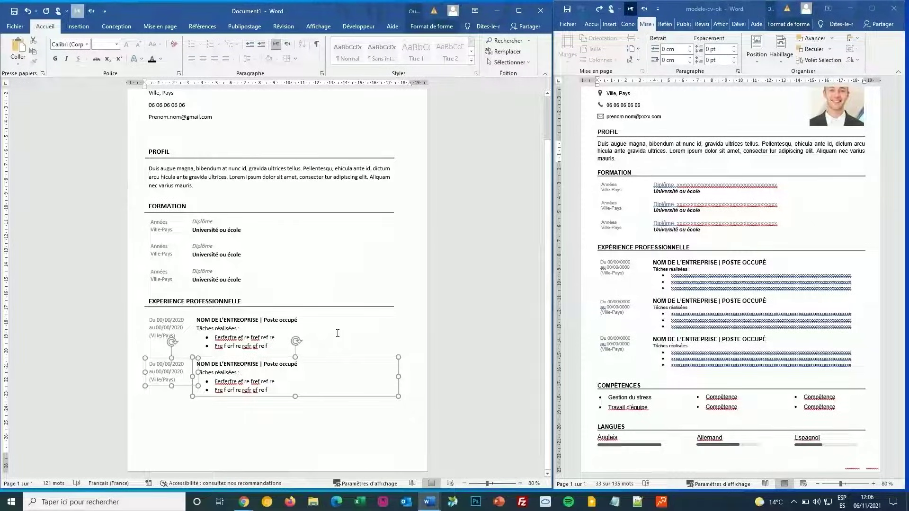
{"action": "left_click", "coordinate": [232, 321]}
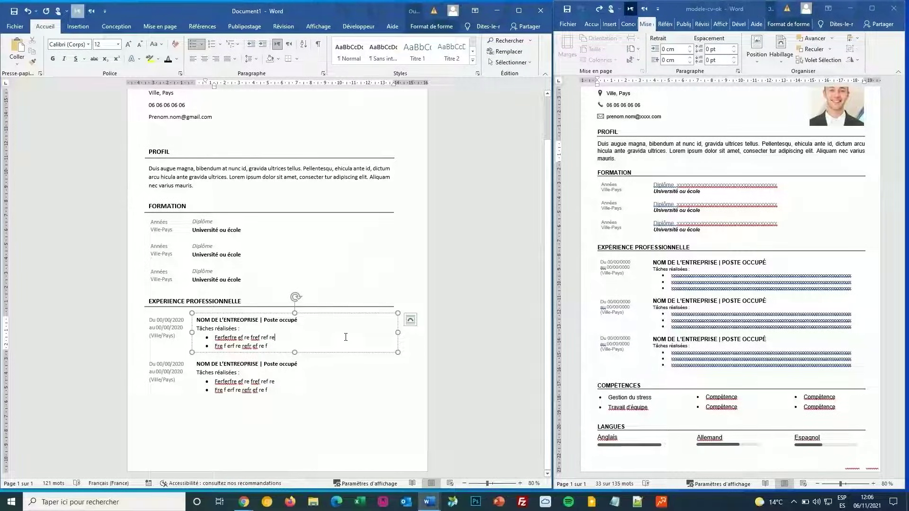
Step: Paste the EXPERIENCE PROFESSIONNELLE heading and rule below the second entry and retitle it COMPETENCES
{"action": "left_click", "coordinate": [216, 299]}
{"action": "scroll", "coordinate": [218, 303], "scroll_direction": "up", "scroll_amount": 1}
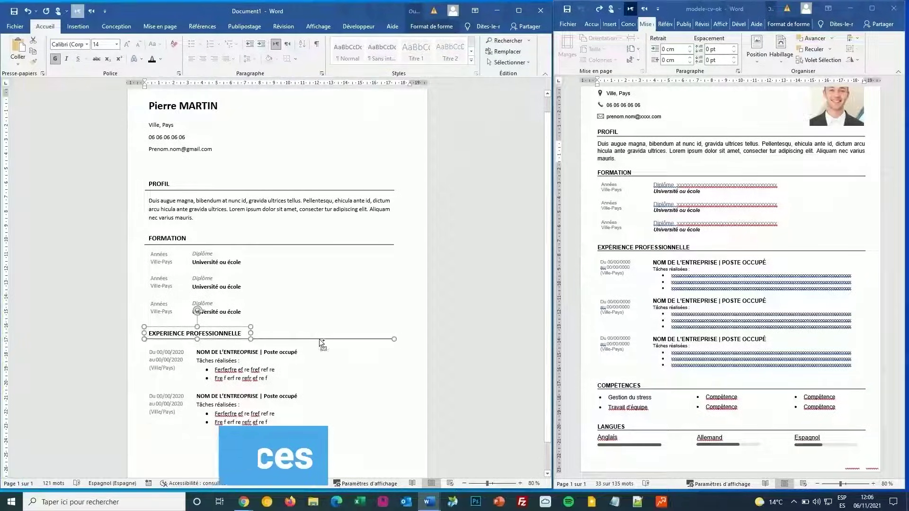
{"action": "key", "text": "ctrl+v"}
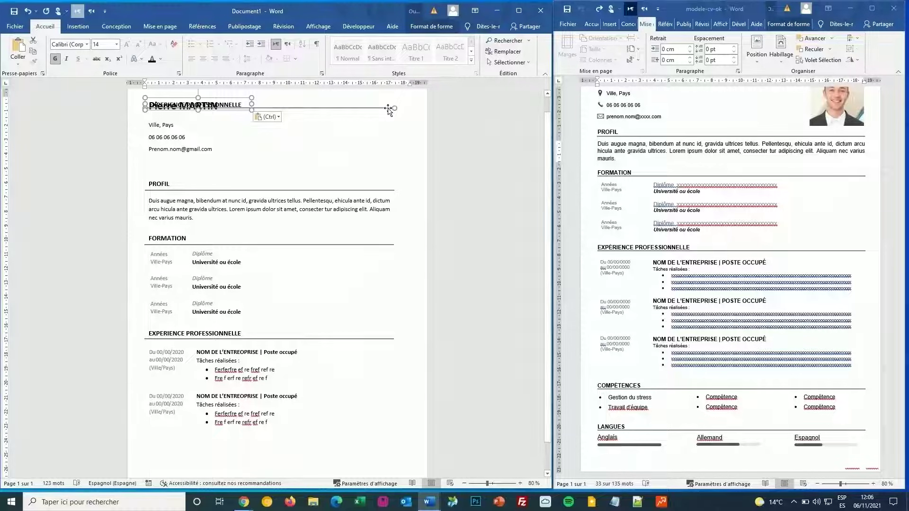
{"action": "left_click_drag", "start_coordinate": [392, 116], "coordinate": [391, 454]}
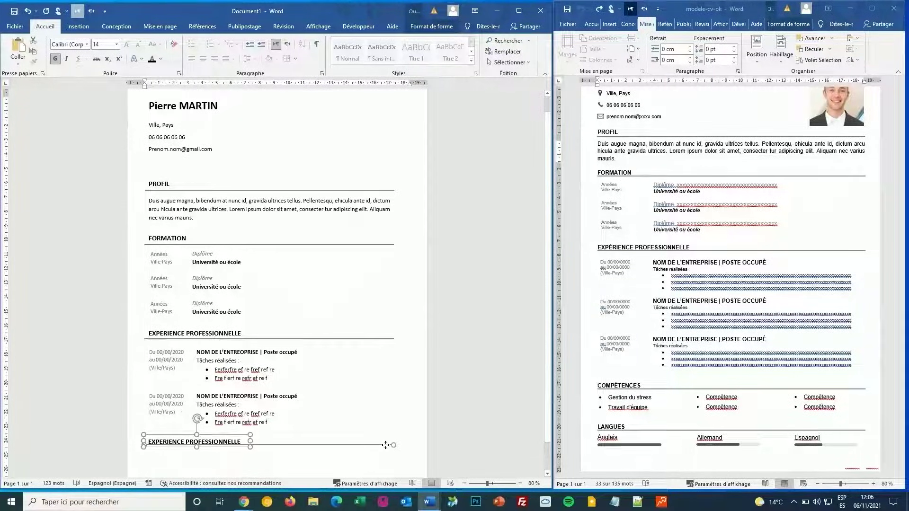
{"action": "triple_click", "coordinate": [169, 441]}
{"action": "type", "text": "co"}
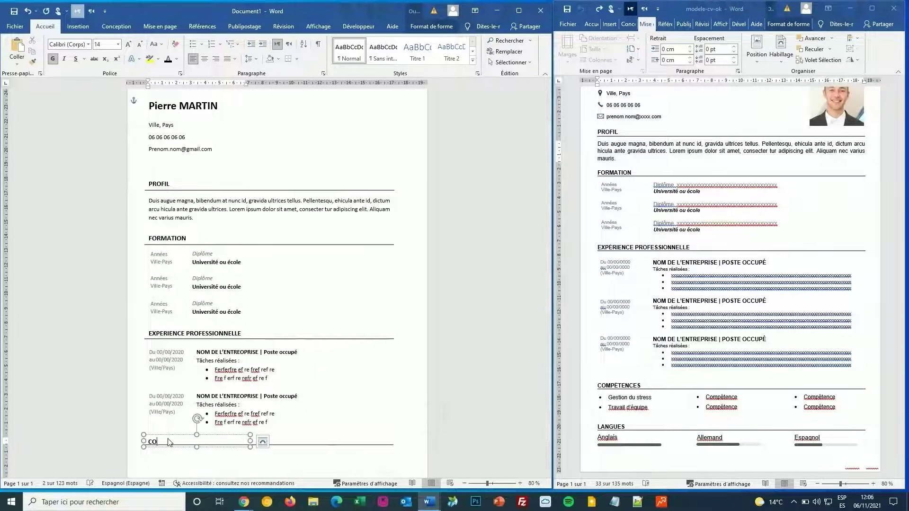
{"action": "key", "text": "BackSpace"}
{"action": "key", "text": "BackSpace"}
{"action": "type", "text": "COMPETEN"}
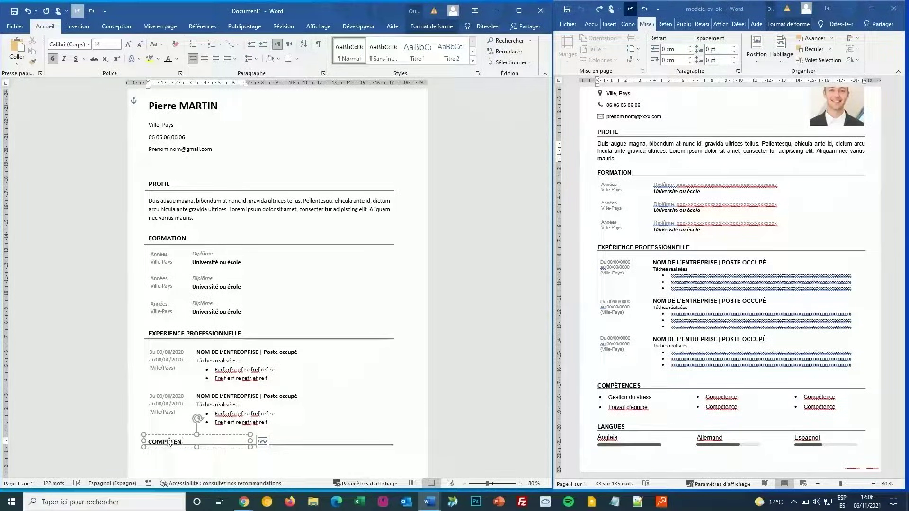
{"action": "type", "text": "CES"}
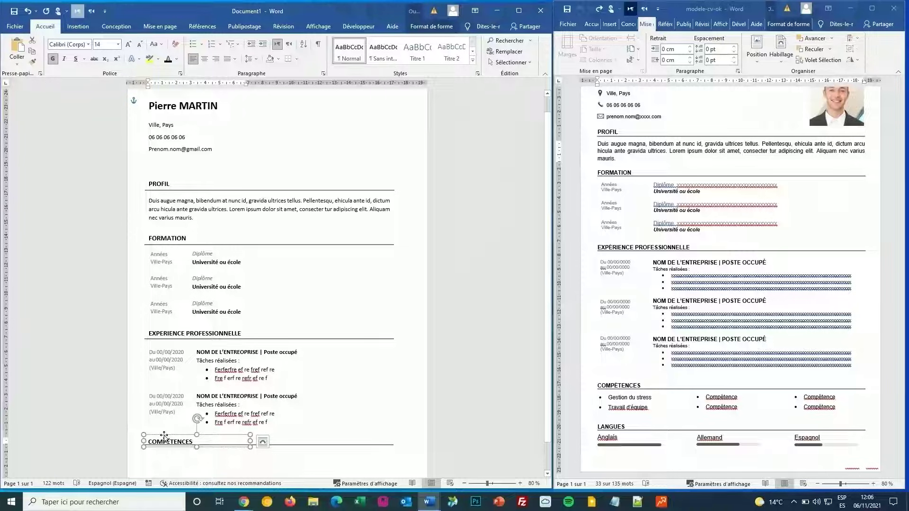
{"action": "left_click_drag", "start_coordinate": [164, 436], "coordinate": [164, 437]}
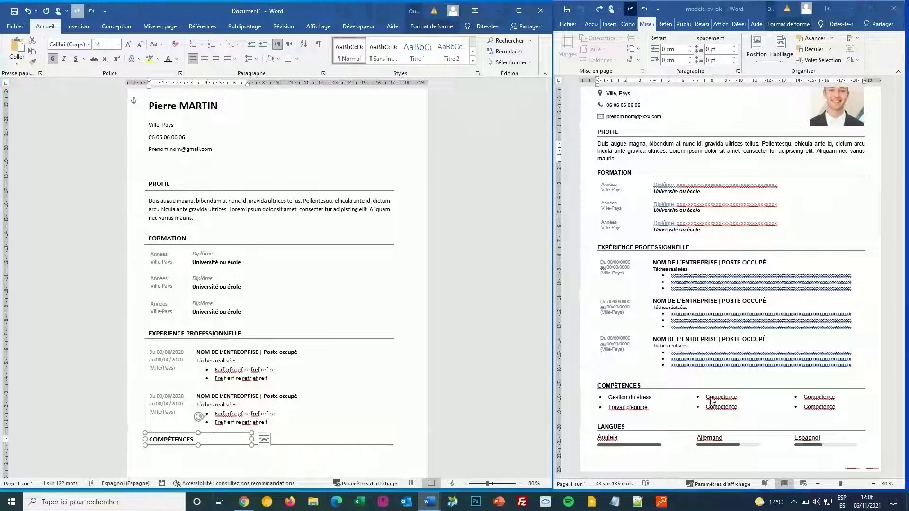
Step: Copy the PROFIL paragraph box under COMPÉTENCES and narrow it to column width
{"action": "left_click", "coordinate": [242, 384]}
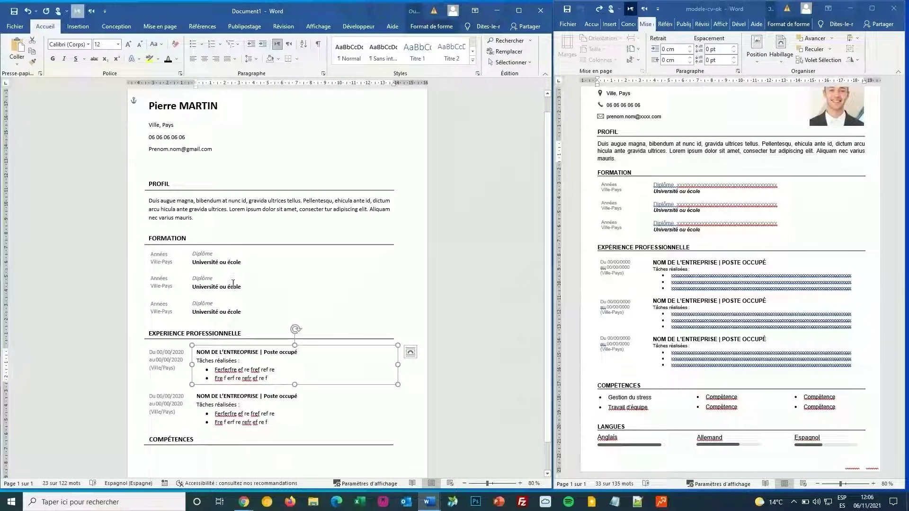
{"action": "left_click", "coordinate": [182, 203]}
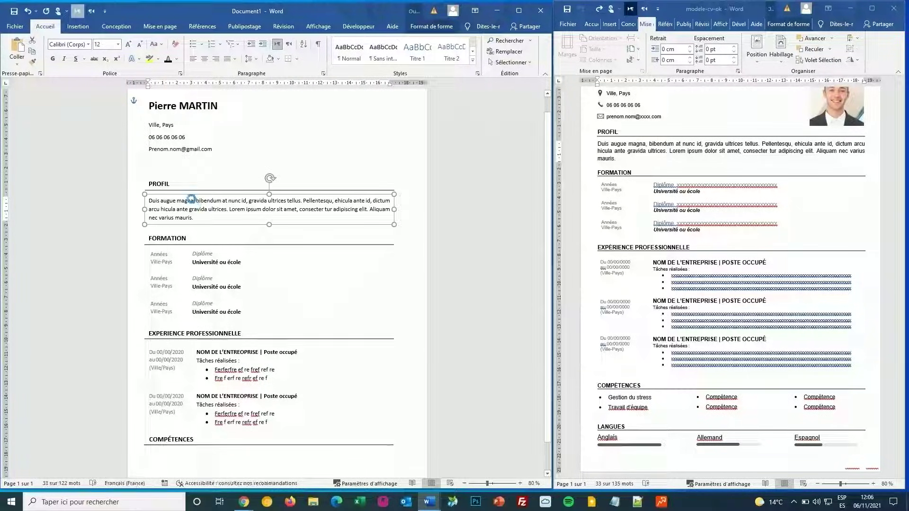
{"action": "left_click_drag", "start_coordinate": [191, 199], "coordinate": [205, 392]}
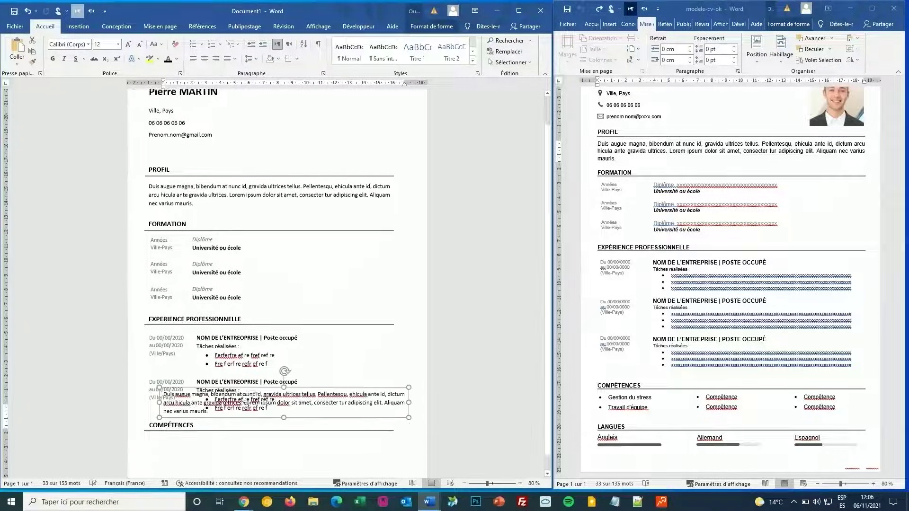
{"action": "left_click_drag", "start_coordinate": [252, 373], "coordinate": [241, 422]}
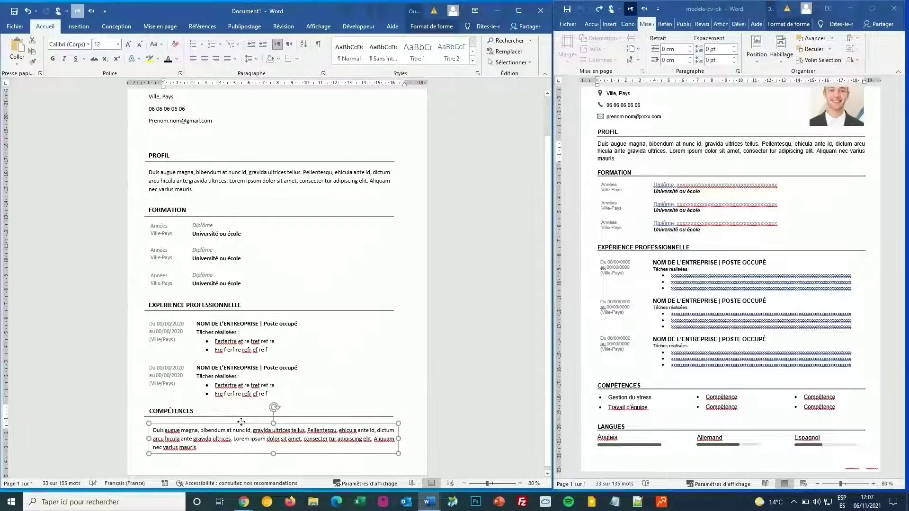
{"action": "left_click_drag", "start_coordinate": [398, 439], "coordinate": [240, 438]}
Step: Fill the box with bulleted skills 'Gestion du stress' and 'Travail d'équipe', aligned with the heading
{"action": "triple_click", "coordinate": [187, 437]}
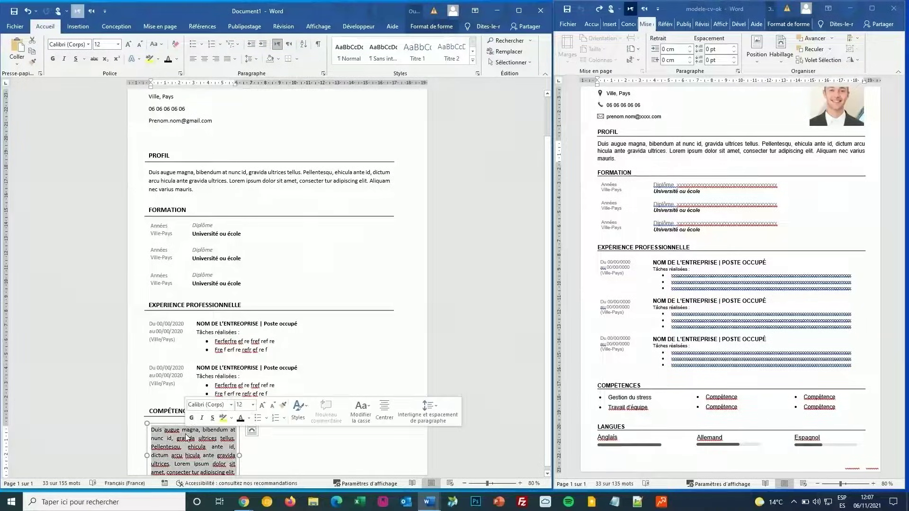
{"action": "type", "text": "Gest"}
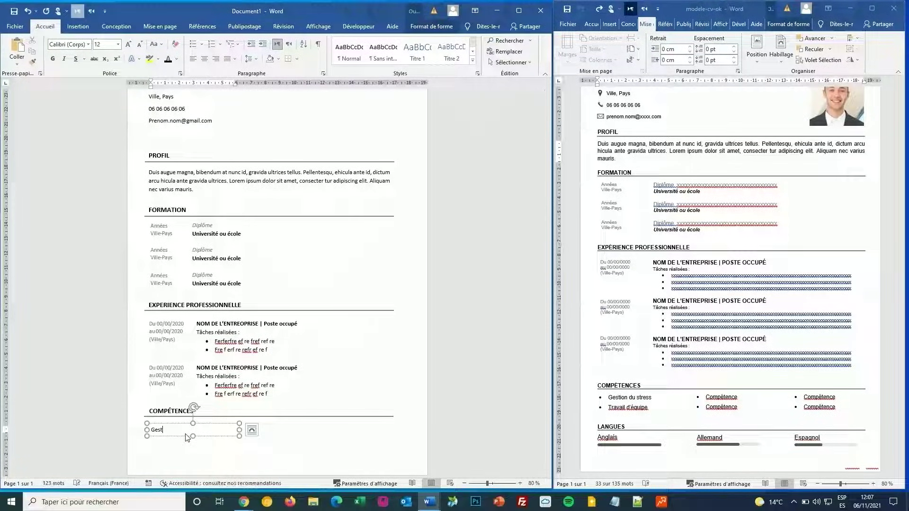
{"action": "type", "text": "ion du stress"}
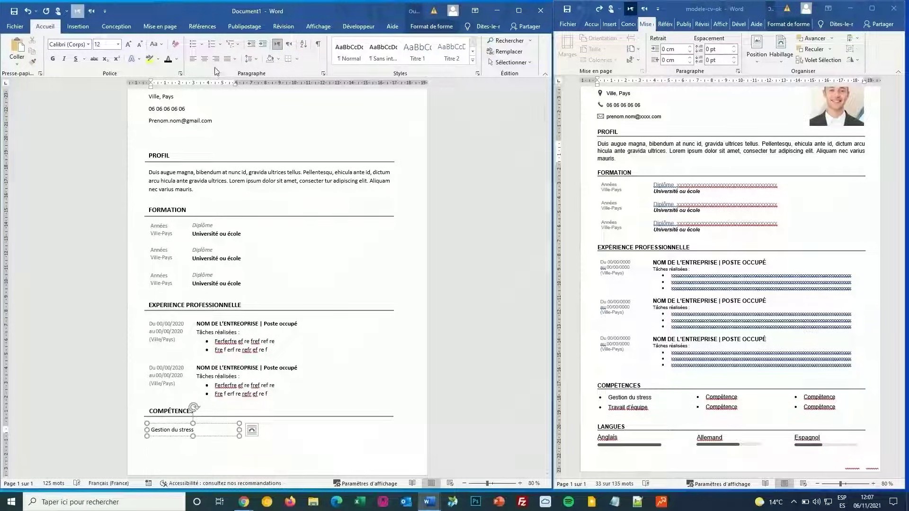
{"action": "left_click", "coordinate": [192, 44]}
{"action": "key", "text": "Return"}
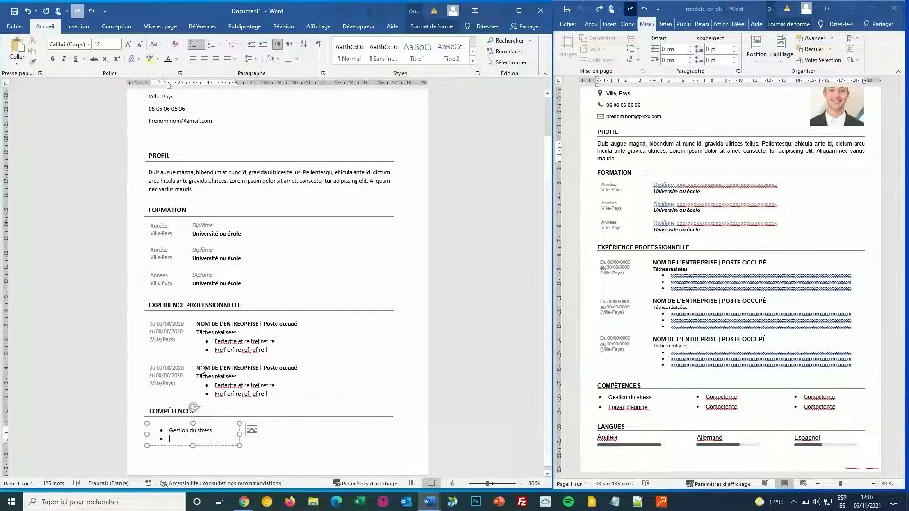
{"action": "type", "text": "Travail"}
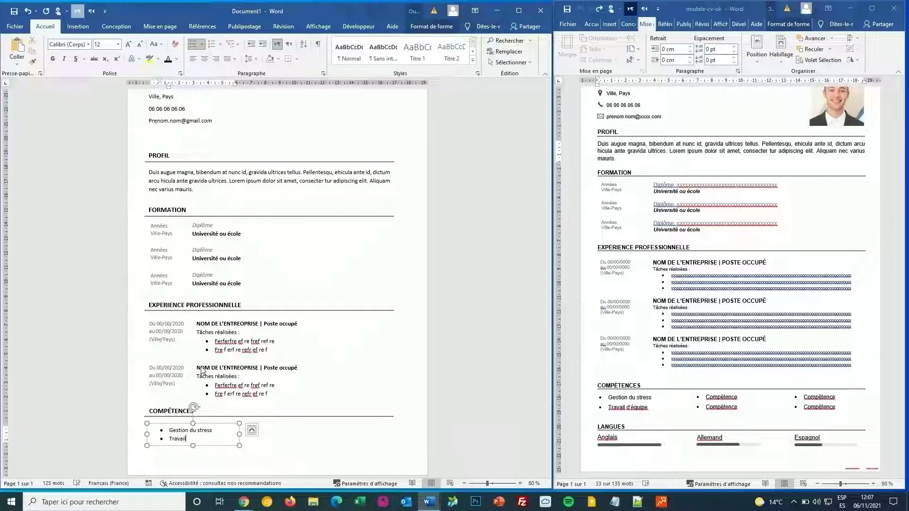
{"action": "type", "text": " d'"}
{"action": "type", "text": "equipe"}
{"action": "left_click_drag", "start_coordinate": [208, 424], "coordinate": [260, 432]}
Step: Change the second column's first skill to 'Compétence' and duplicate that column as a third
{"action": "left_click", "coordinate": [260, 431]}
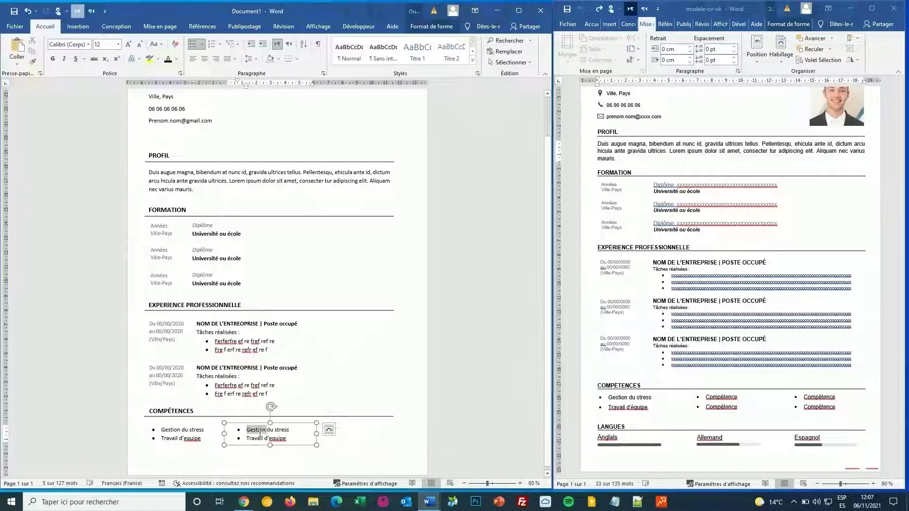
{"action": "triple_click", "coordinate": [260, 433]}
{"action": "type", "text": "Com"}
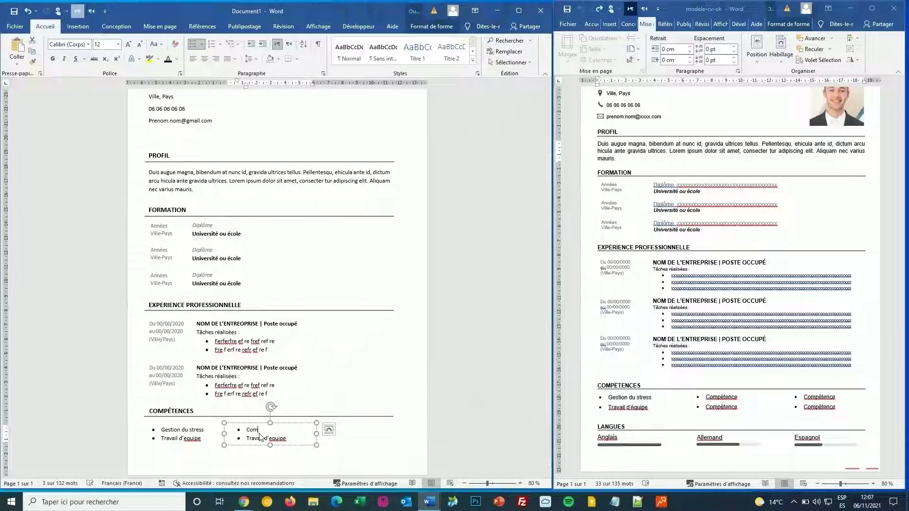
{"action": "type", "text": "pétence"}
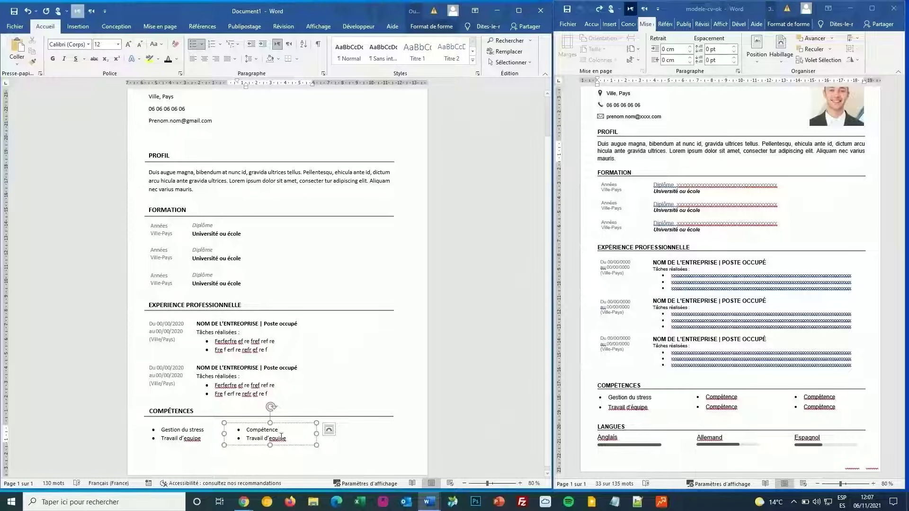
{"action": "left_click", "coordinate": [306, 424]}
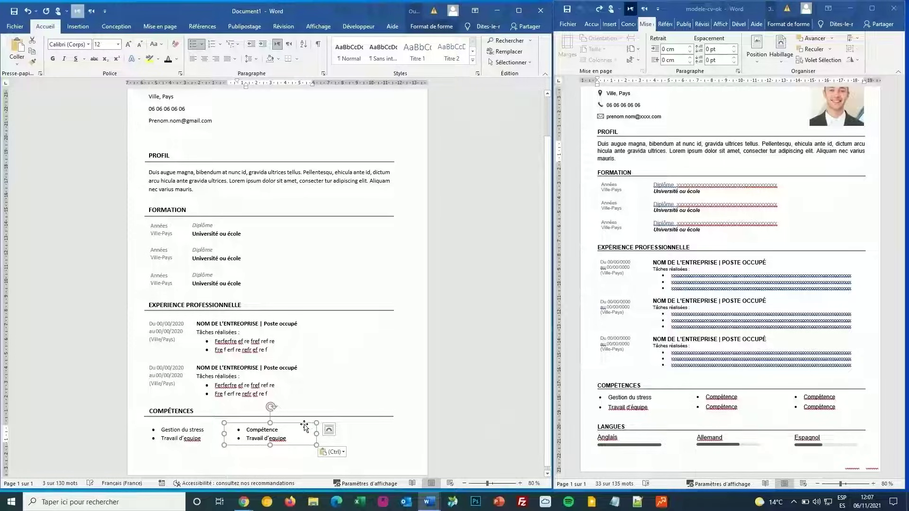
{"action": "left_click_drag", "start_coordinate": [343, 427], "coordinate": [344, 428]}
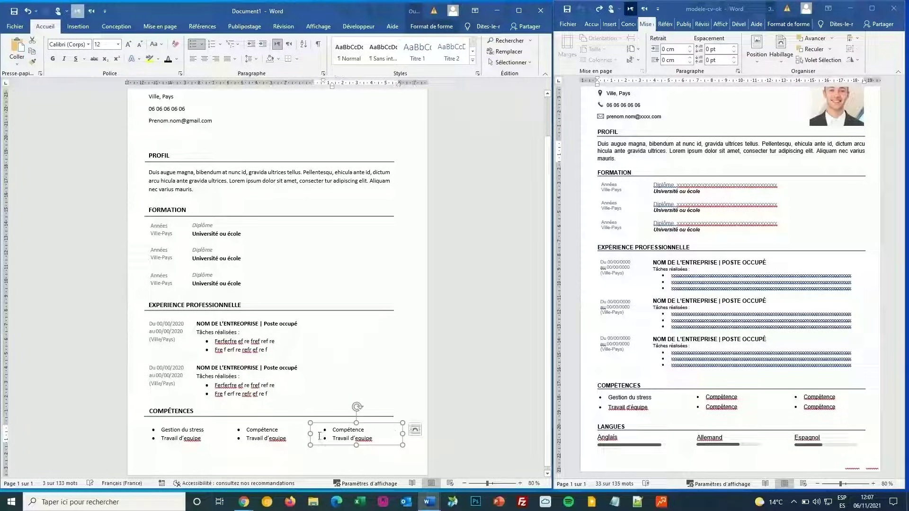
{"action": "scroll", "coordinate": [402, 381], "scroll_direction": "down", "scroll_amount": 1}
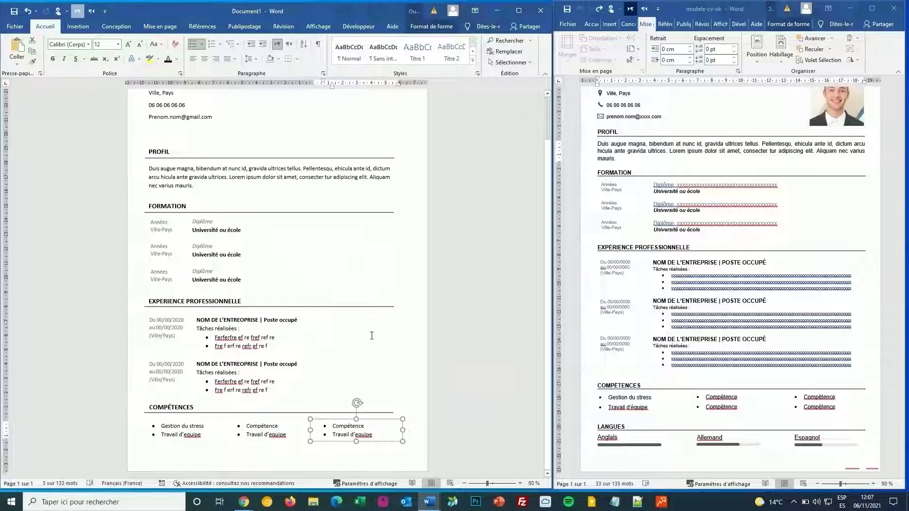
{"action": "left_click", "coordinate": [268, 389]}
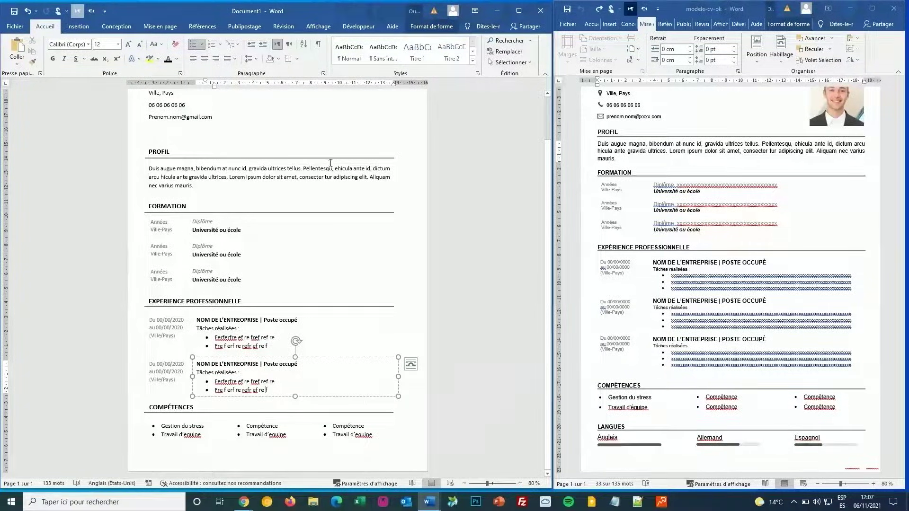
{"action": "scroll", "coordinate": [203, 397], "scroll_direction": "up", "scroll_amount": 3}
{"action": "scroll", "coordinate": [204, 397], "scroll_direction": "down", "scroll_amount": 3}
{"action": "key", "text": "ctrl+Home"}
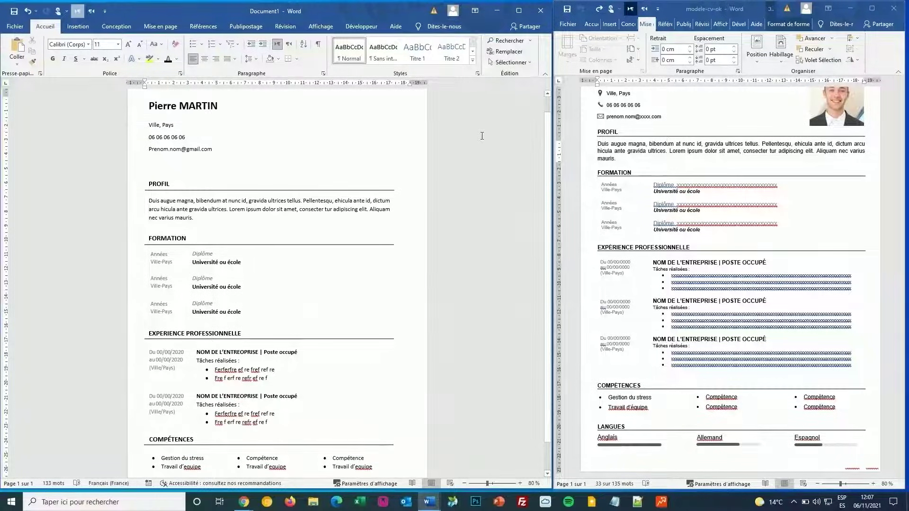
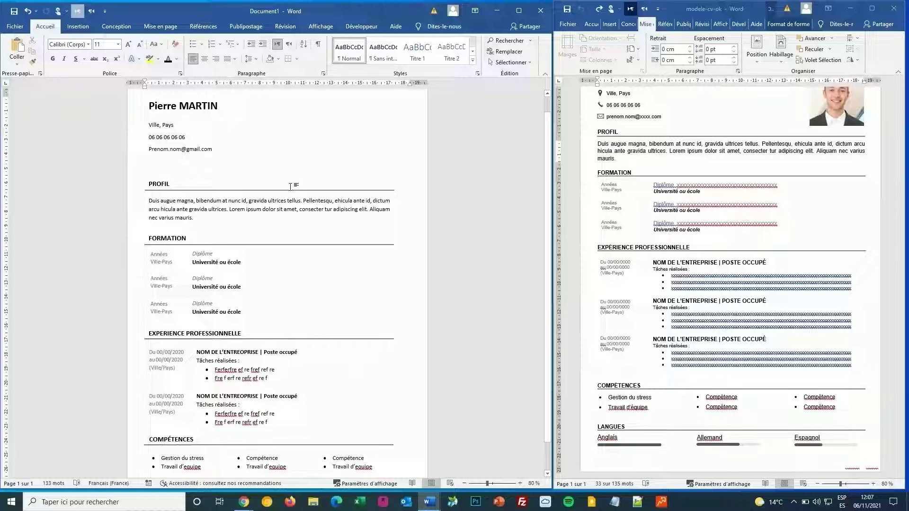
Step: Select every CV shape from PROFIL to the page bottom, including the line under EXPERIENCE PROFESSIONNELLE
{"action": "left_click", "coordinate": [234, 255]}
{"action": "left_click", "coordinate": [222, 270], "text": "shift"}
{"action": "left_click", "coordinate": [214, 318], "text": "shift"}
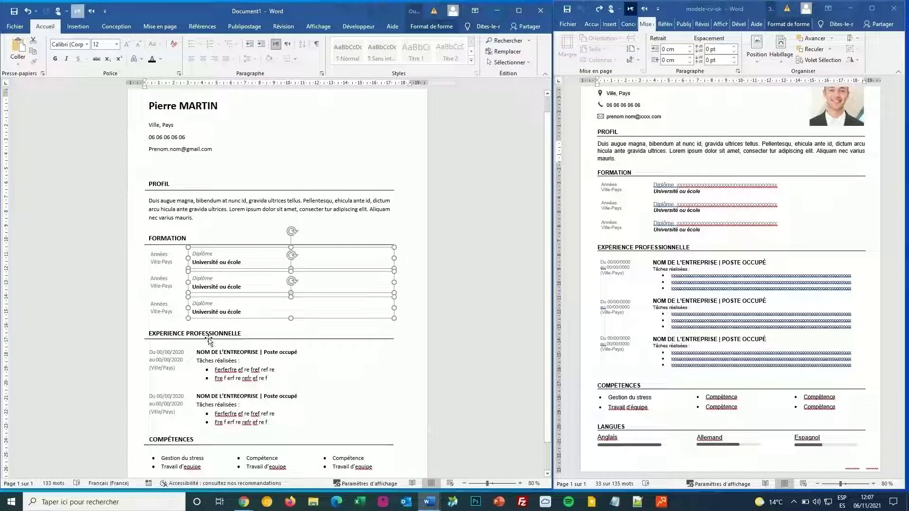
{"action": "left_click", "coordinate": [209, 338], "text": "shift"}
{"action": "left_click", "coordinate": [384, 176]}
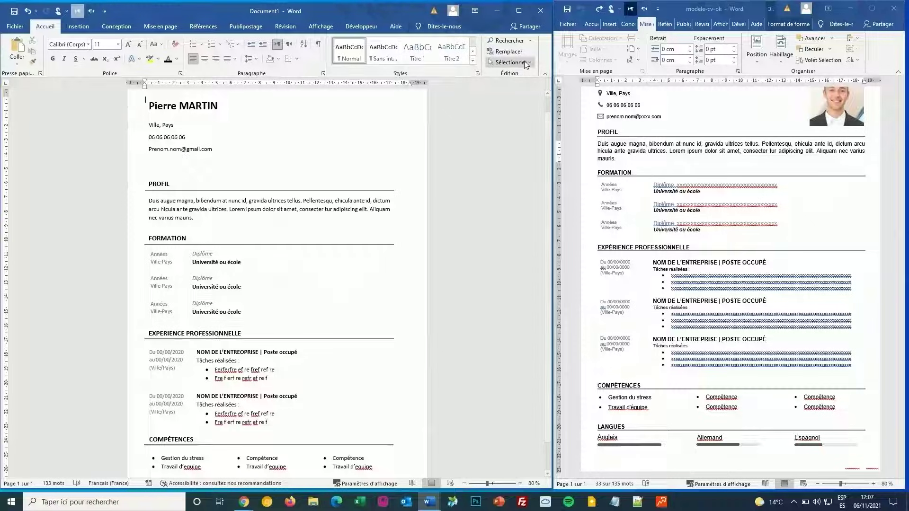
{"action": "scroll", "coordinate": [474, 142], "scroll_direction": "down", "scroll_amount": 1}
{"action": "left_click", "coordinate": [529, 61]}
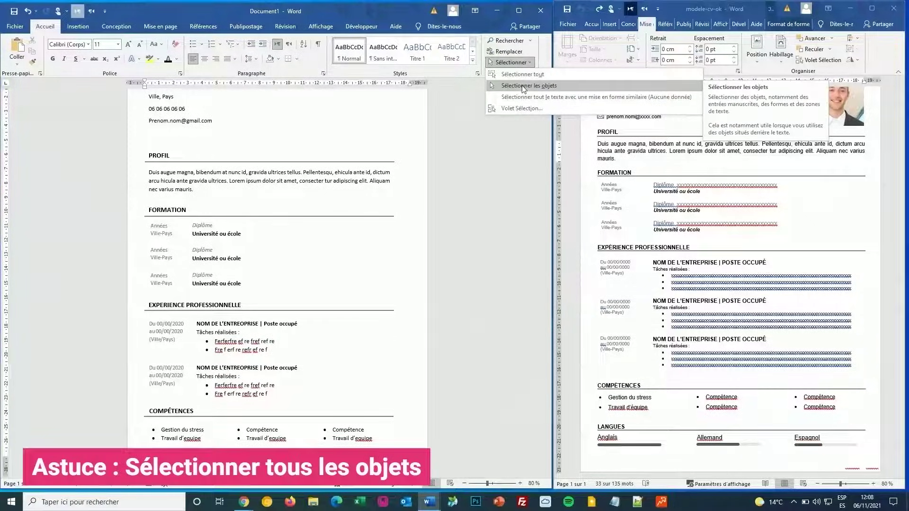
{"action": "left_click", "coordinate": [523, 86]}
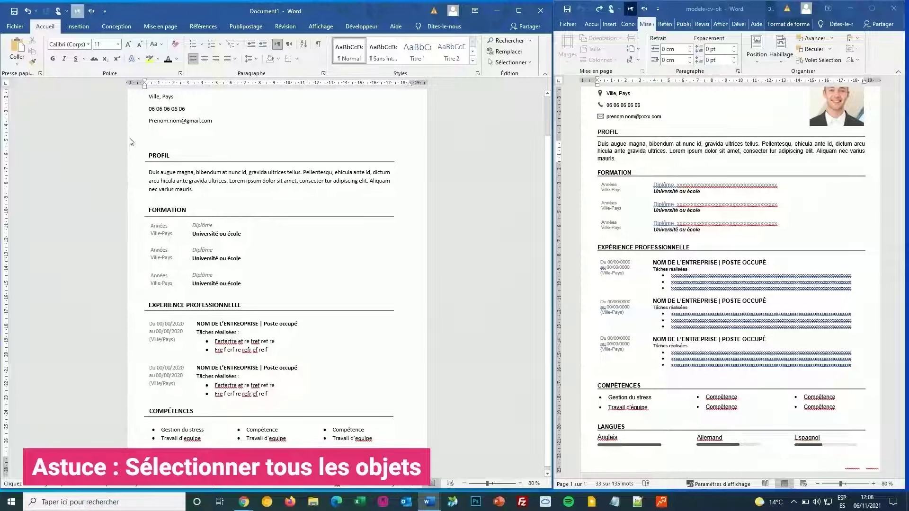
{"action": "left_click_drag", "start_coordinate": [129, 138], "coordinate": [426, 464]}
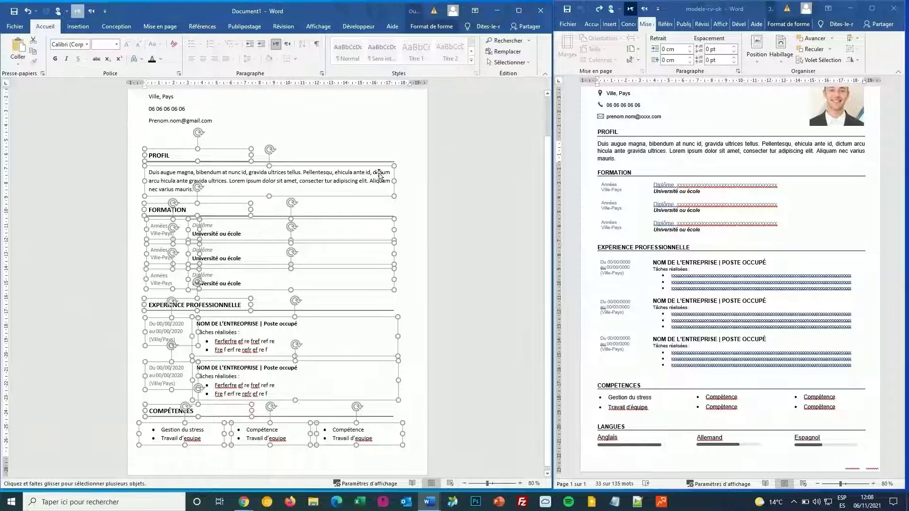
{"action": "left_click", "coordinate": [382, 218], "text": "shift"}
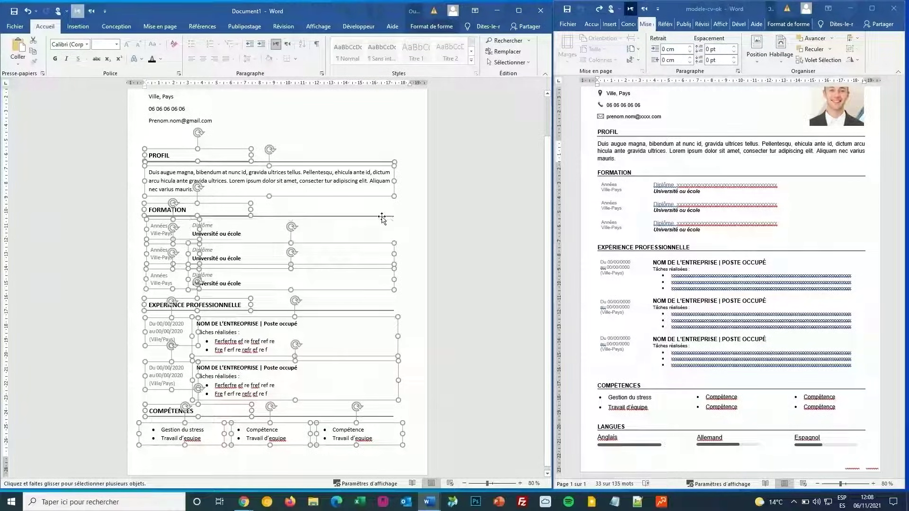
{"action": "left_click", "coordinate": [382, 229], "text": "shift"}
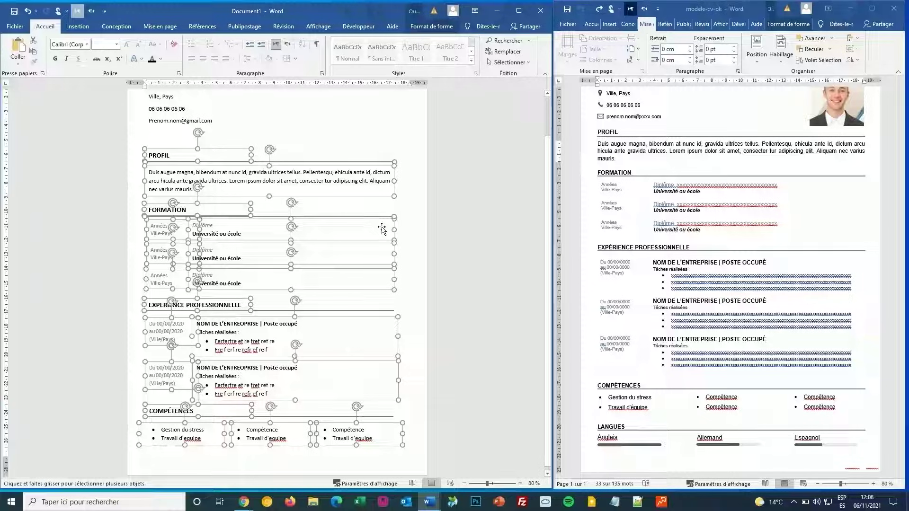
{"action": "left_click", "coordinate": [374, 311], "text": "shift"}
Step: Nudge the selected sections up eight steps to close the gap below the contact details
{"action": "key", "text": "Up"}
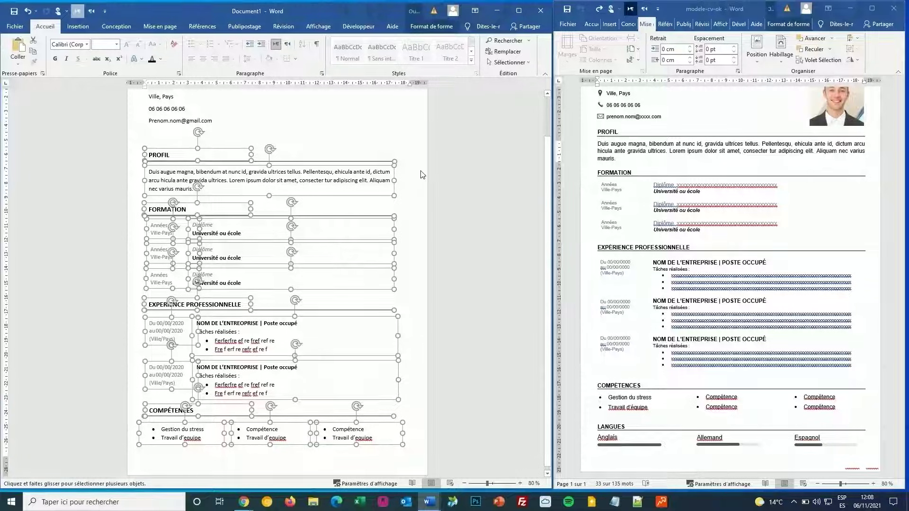
{"action": "key", "text": "Up"}
{"action": "key", "text": "Up"}
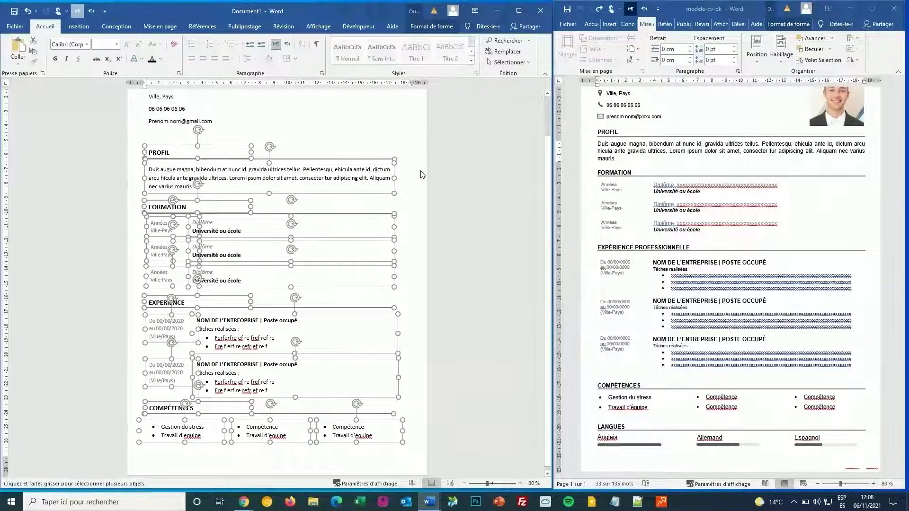
{"action": "key", "text": "Up"}
{"action": "key", "text": "Up"}
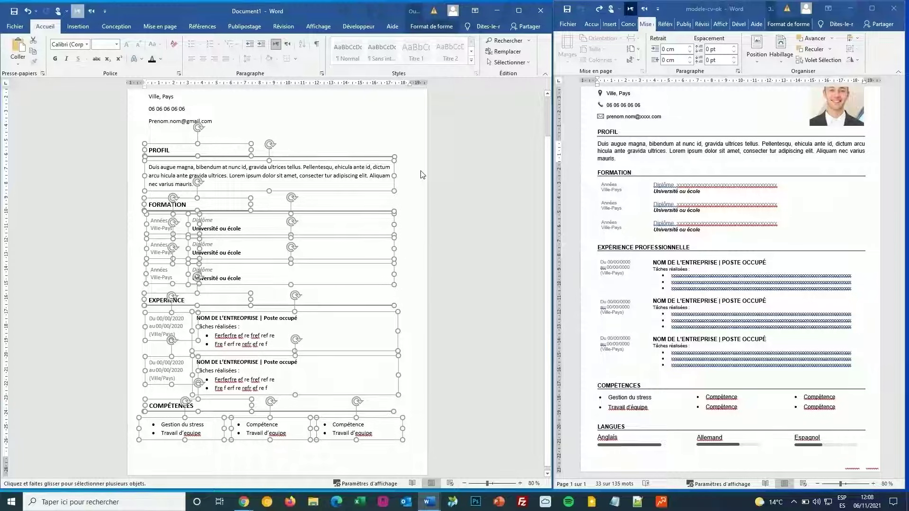
{"action": "key", "text": "Up"}
{"action": "key", "text": "Up"}
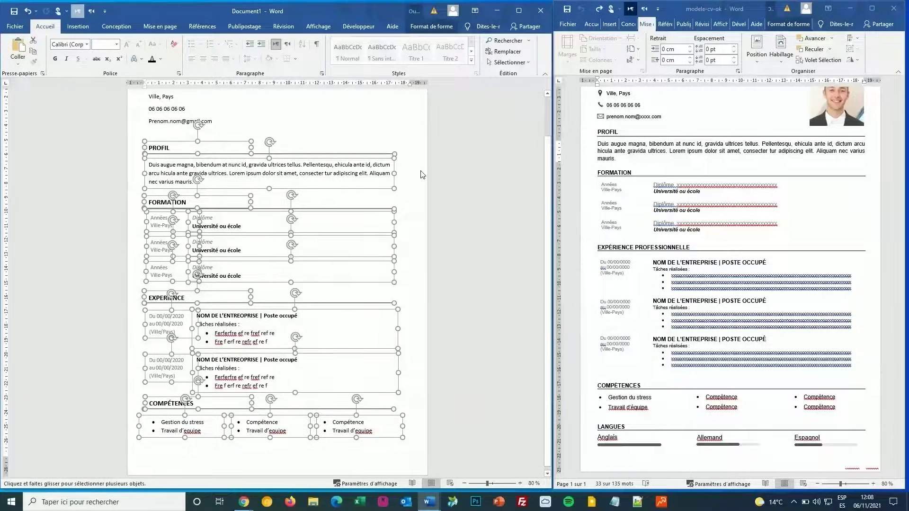
{"action": "key", "text": "Up"}
{"action": "key", "text": "Up"}
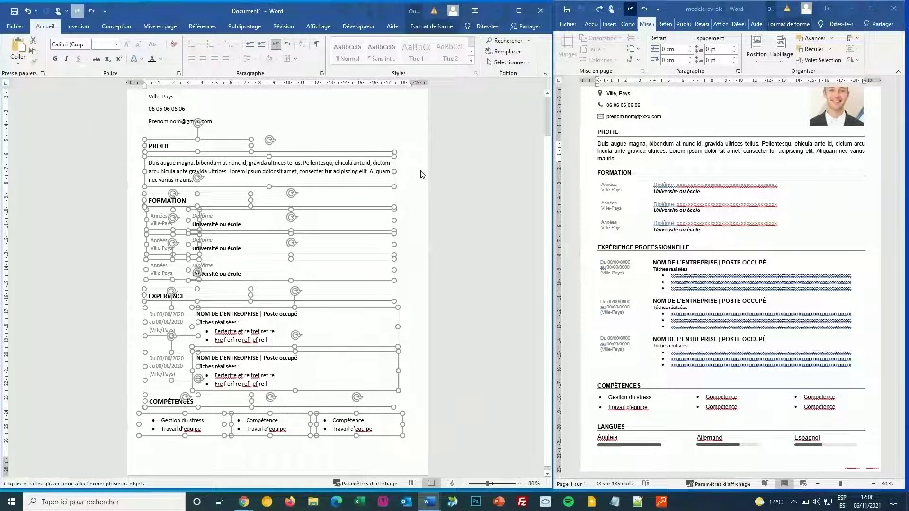
{"action": "key", "text": "Up"}
{"action": "key", "text": "Up"}
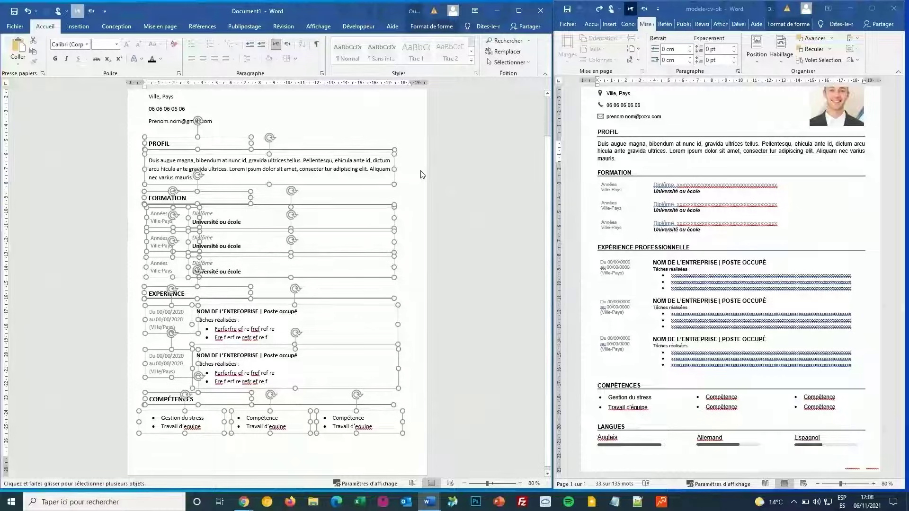
{"action": "key", "text": "Up"}
{"action": "key", "text": "Up"}
{"action": "key", "text": "Up"}
{"action": "key", "text": "Up"}
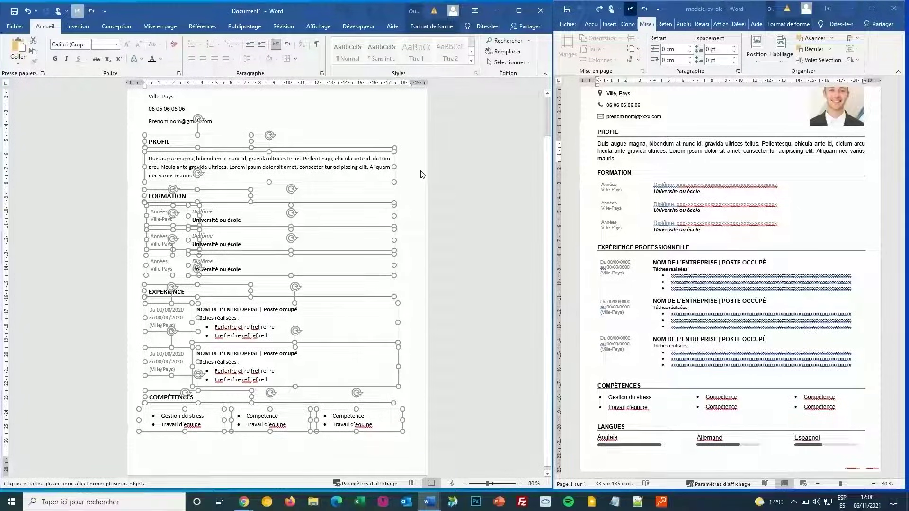
{"action": "key", "text": "Up"}
{"action": "key", "text": "Up"}
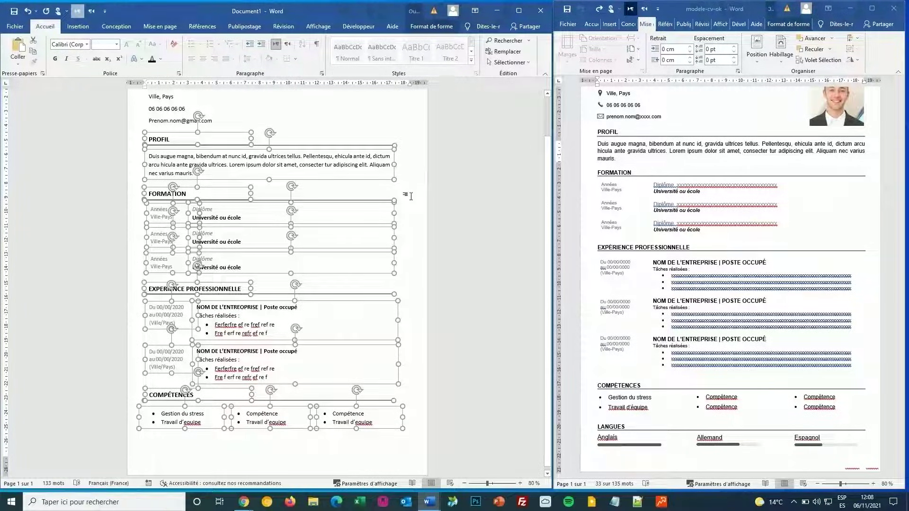
{"action": "key", "text": "Escape"}
Step: Duplicate the COMPÉTENCES heading with its underline and place the copy below the Compétences list
{"action": "scroll", "coordinate": [180, 388], "scroll_direction": "down", "scroll_amount": 2}
{"action": "left_click", "coordinate": [179, 388]}
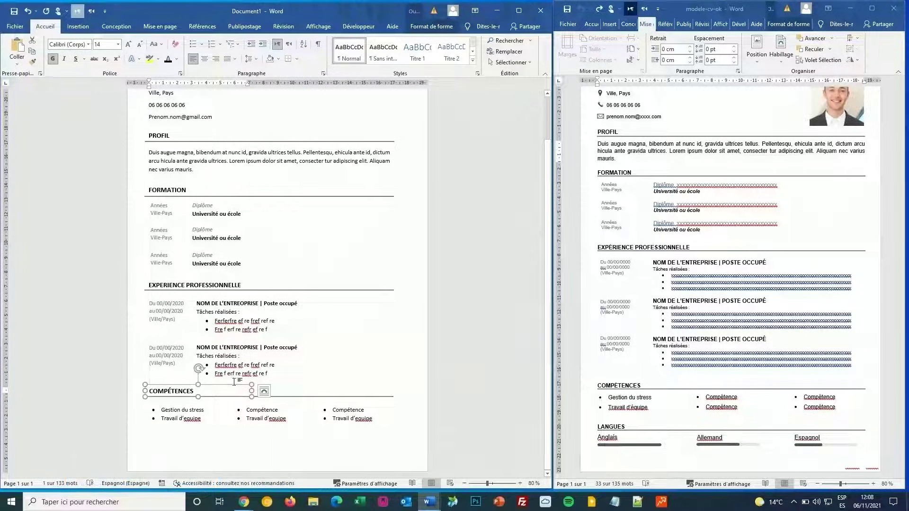
{"action": "left_click", "coordinate": [264, 391]}
{"action": "key", "text": "Escape"}
{"action": "key", "text": "Escape"}
{"action": "left_click", "coordinate": [214, 429]}
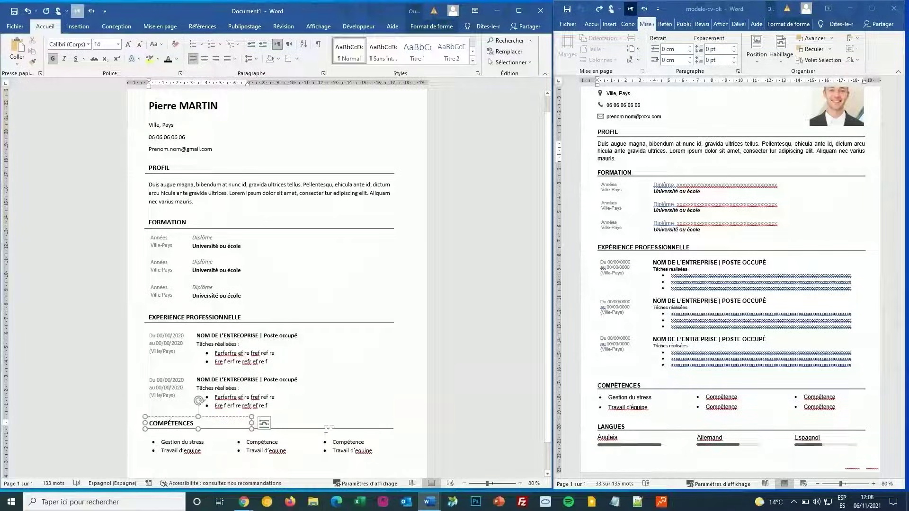
{"action": "left_click", "coordinate": [326, 429]}
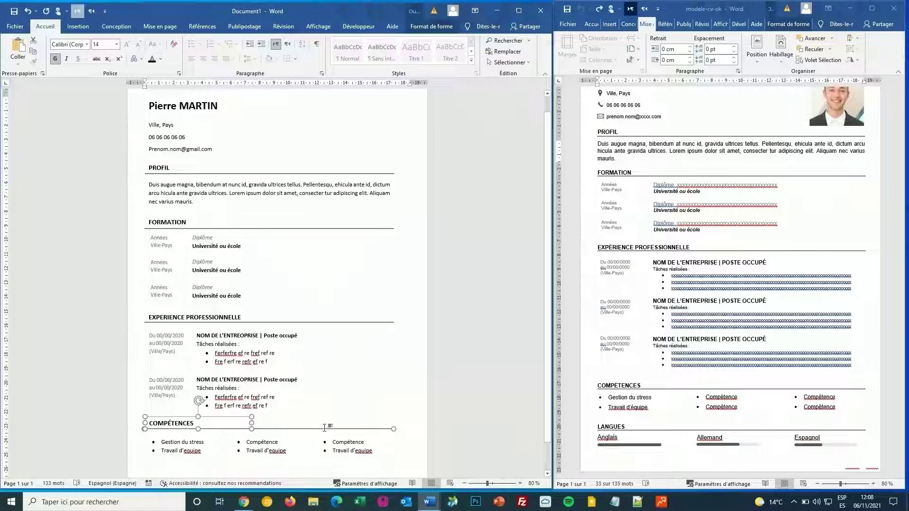
{"action": "key", "text": "ctrl+v"}
{"action": "scroll", "coordinate": [239, 189], "scroll_direction": "down", "scroll_amount": 1}
{"action": "scroll", "coordinate": [239, 113], "scroll_direction": "up", "scroll_amount": 2}
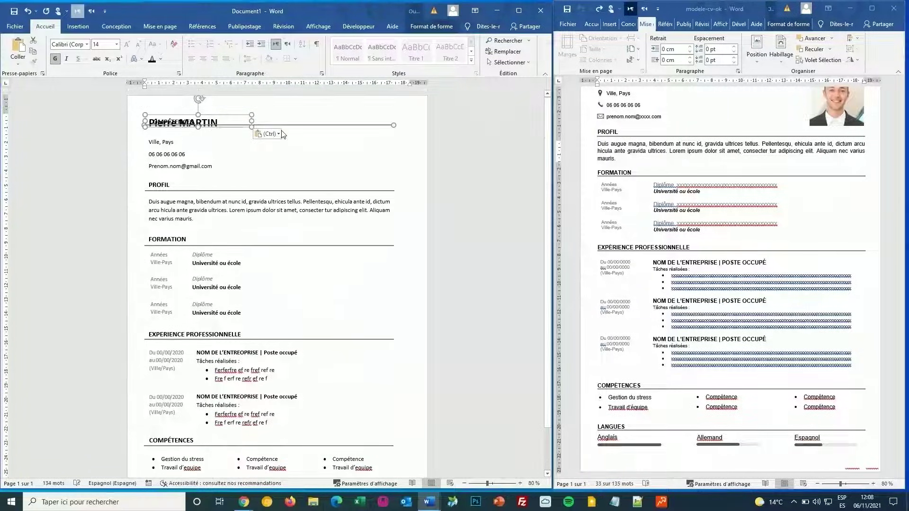
{"action": "left_click_drag", "start_coordinate": [239, 113], "coordinate": [223, 435]}
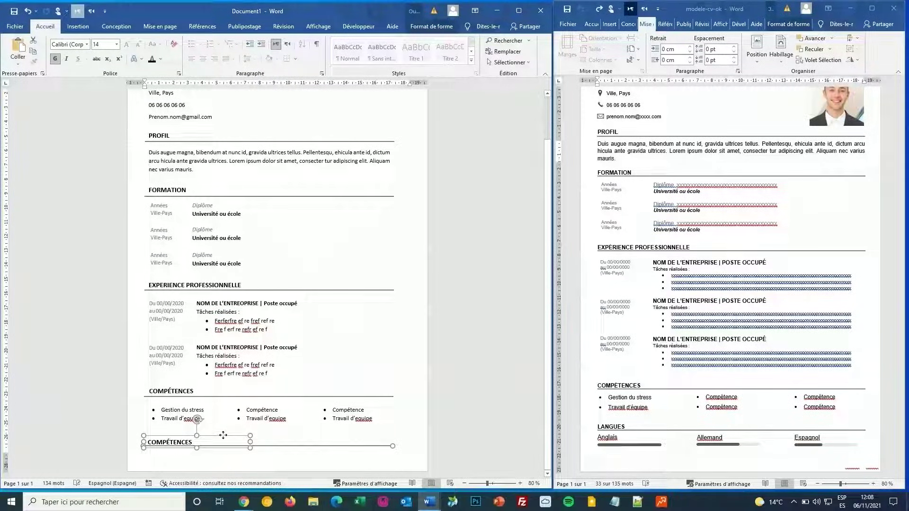
Step: Retype the copied heading as LANGUES
{"action": "double_click", "coordinate": [178, 442]}
{"action": "type", "text": "LAM"}
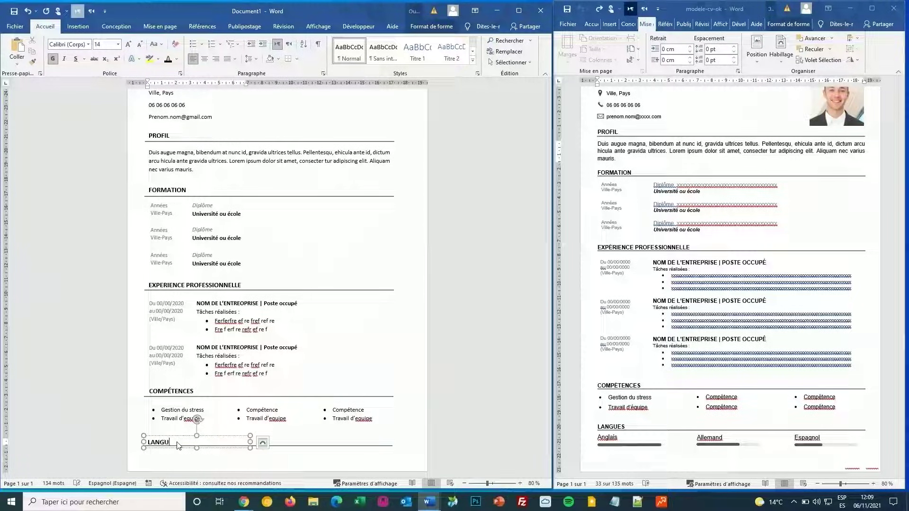
{"action": "triple_click", "coordinate": [140, 434]}
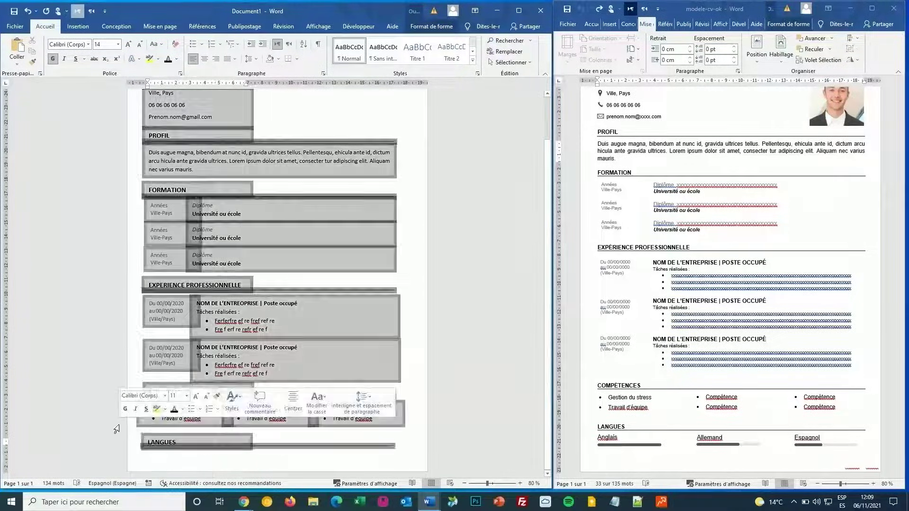
{"action": "left_click", "coordinate": [164, 443]}
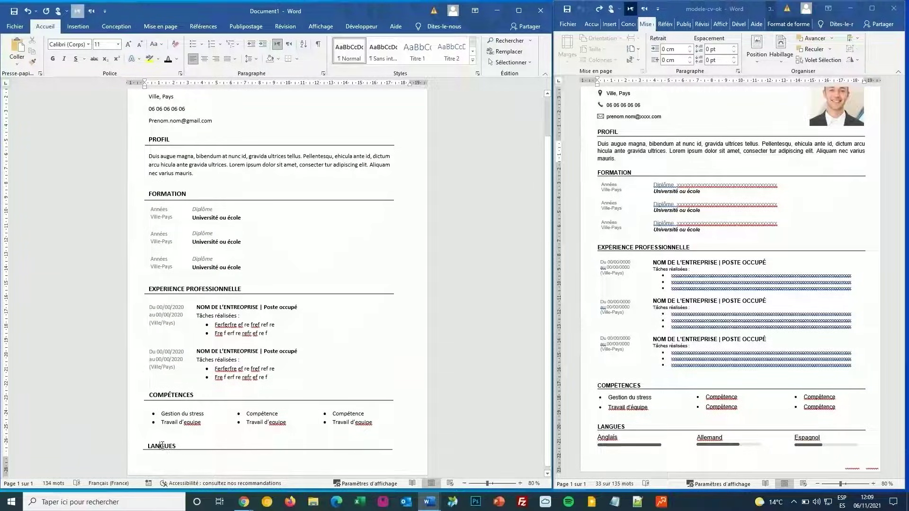
Step: Paste a copy of the PROFIL paragraph box under LANGUES and replace its text with the language name
{"action": "left_click", "coordinate": [164, 443]}
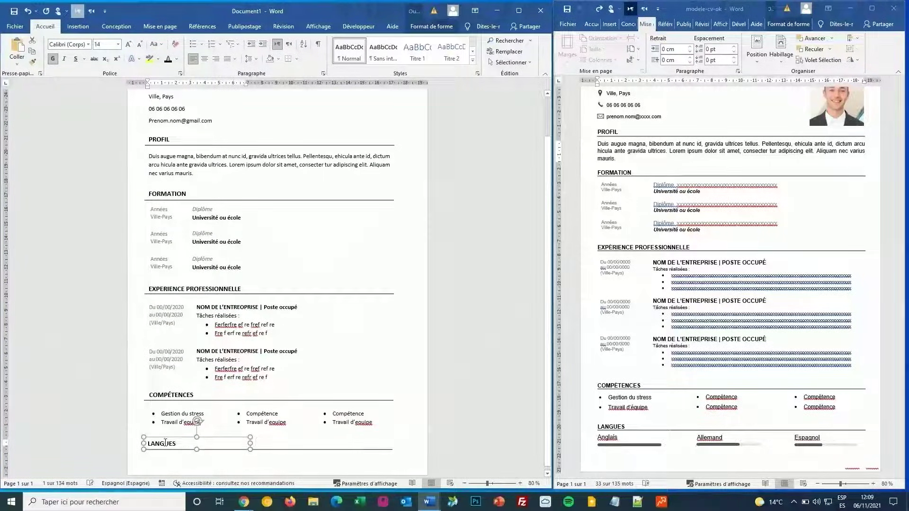
{"action": "left_click", "coordinate": [187, 416]}
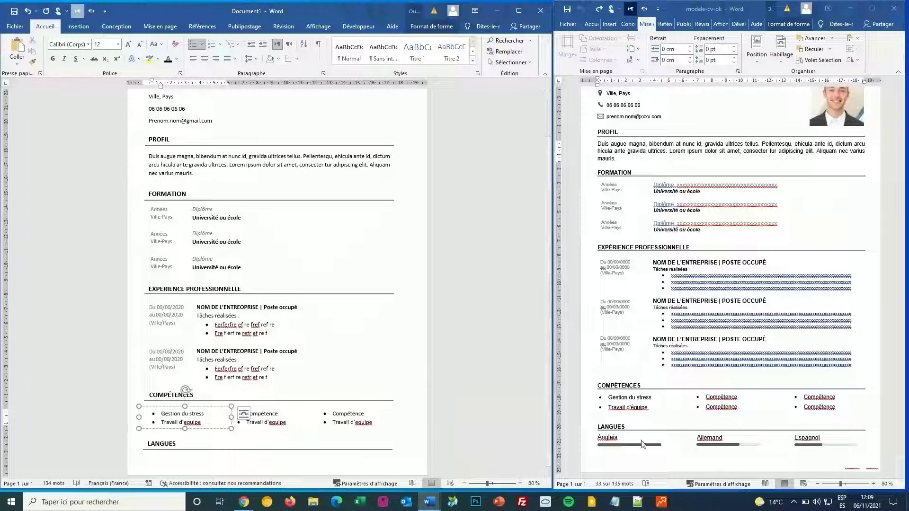
{"action": "left_click", "coordinate": [214, 151]}
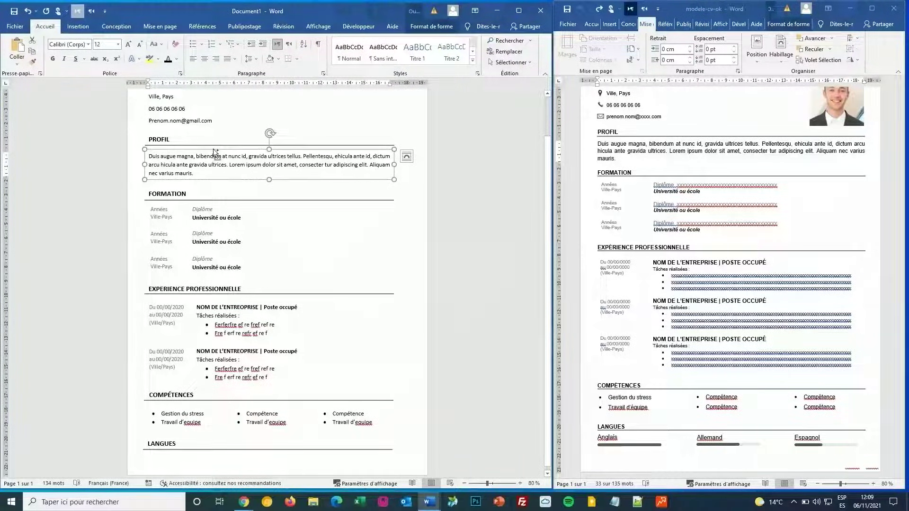
{"action": "key", "text": "ctrl+v"}
{"action": "left_click_drag", "start_coordinate": [222, 153], "coordinate": [221, 446]}
{"action": "triple_click", "coordinate": [167, 466]}
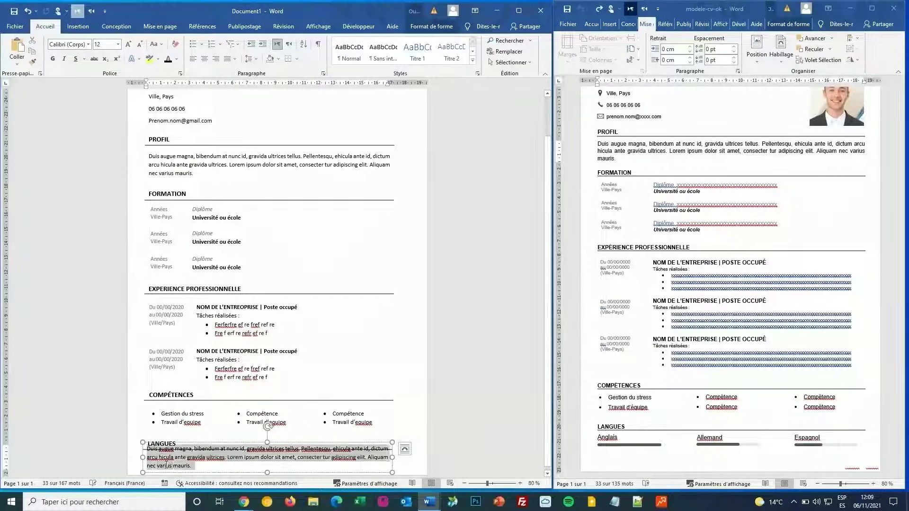
{"action": "type", "text": "Anglais"}
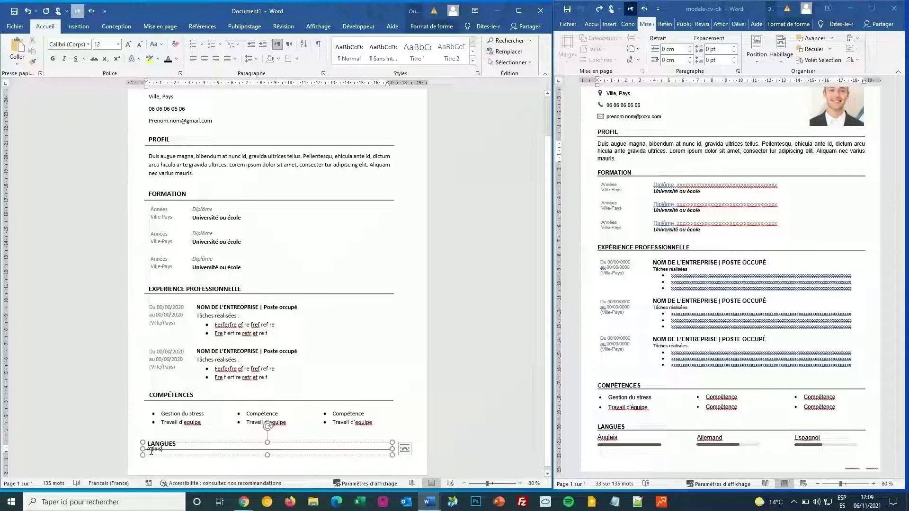
Step: Correct the label to 'Anglais', set it just below LANGUES, and narrow the box
{"action": "left_click", "coordinate": [151, 449]}
{"action": "type", "text": "n"}
{"action": "left_click_drag", "start_coordinate": [206, 444], "coordinate": [207, 454]}
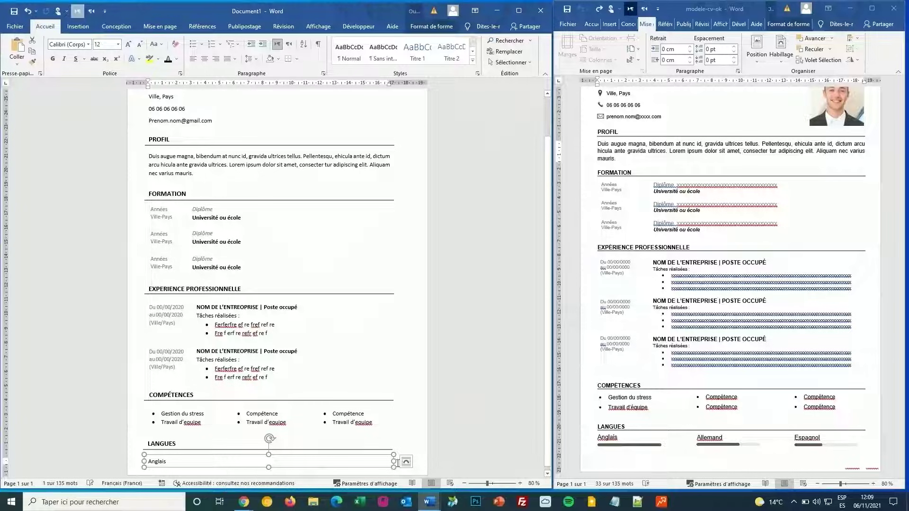
{"action": "left_click_drag", "start_coordinate": [393, 461], "coordinate": [189, 461]}
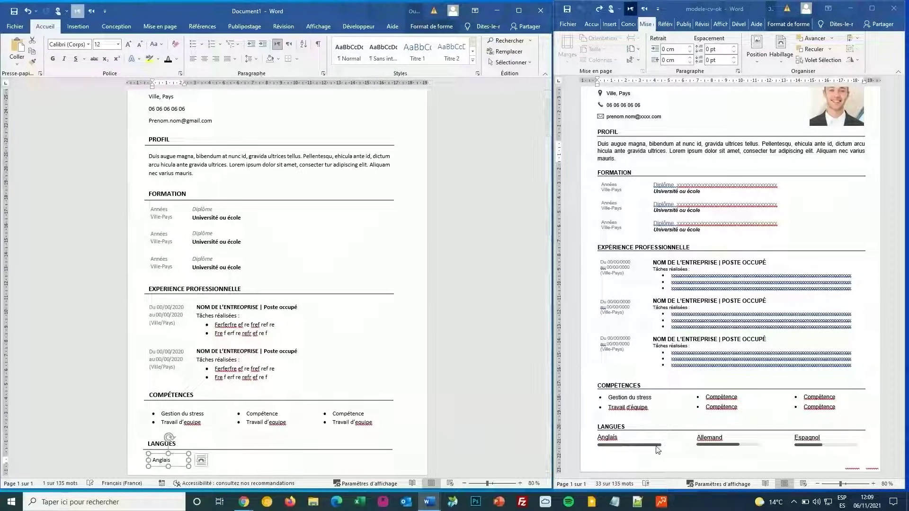
{"action": "left_click", "coordinate": [323, 364]}
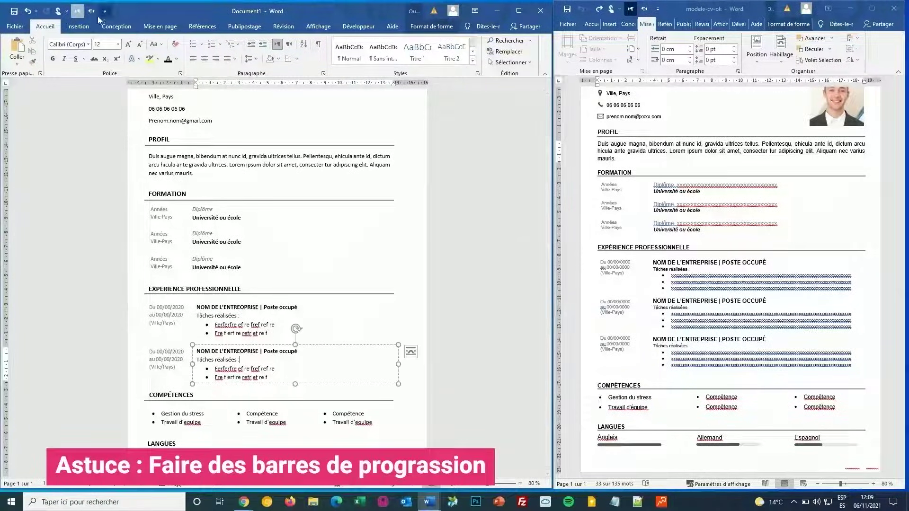
Step: Draw a long rounded-rectangle bar next to the Anglais label
{"action": "left_click", "coordinate": [78, 26]}
{"action": "left_click", "coordinate": [95, 41]}
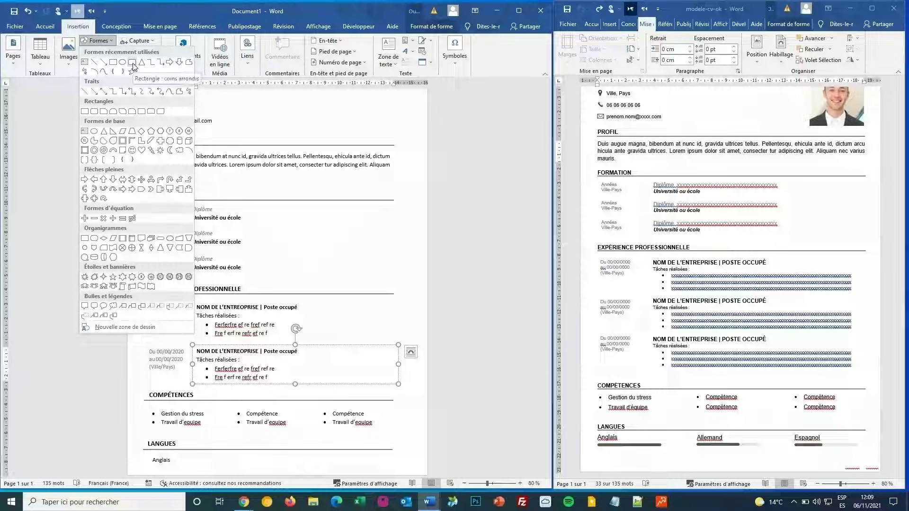
{"action": "left_click", "coordinate": [133, 66]}
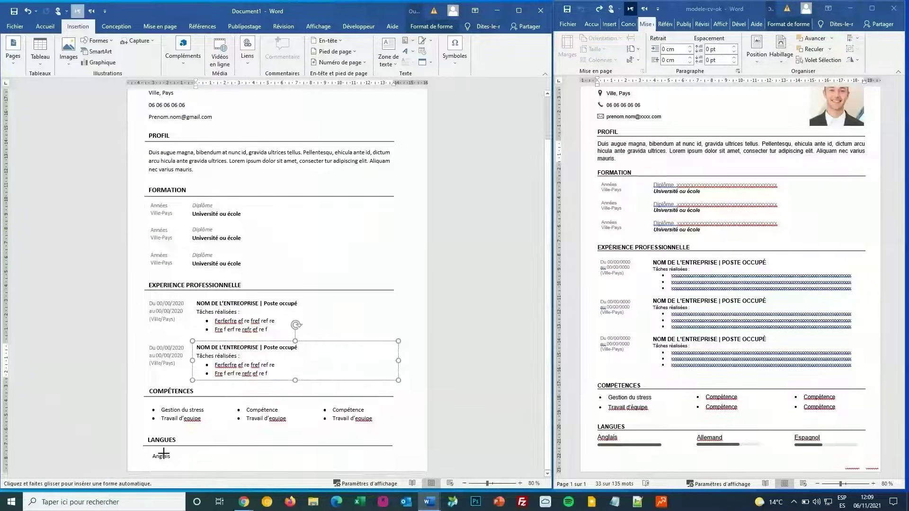
{"action": "left_click_drag", "start_coordinate": [185, 455], "coordinate": [249, 456]}
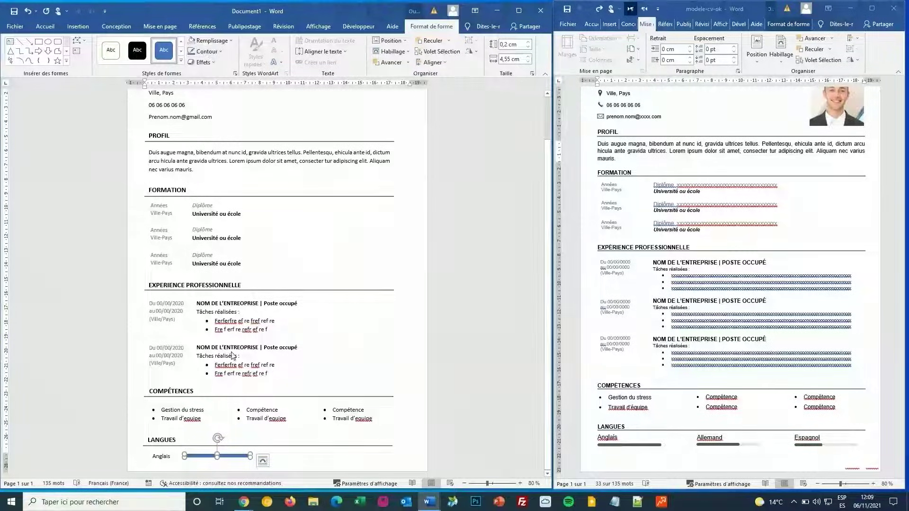
{"action": "left_click", "coordinate": [78, 26]}
{"action": "left_click", "coordinate": [97, 41]}
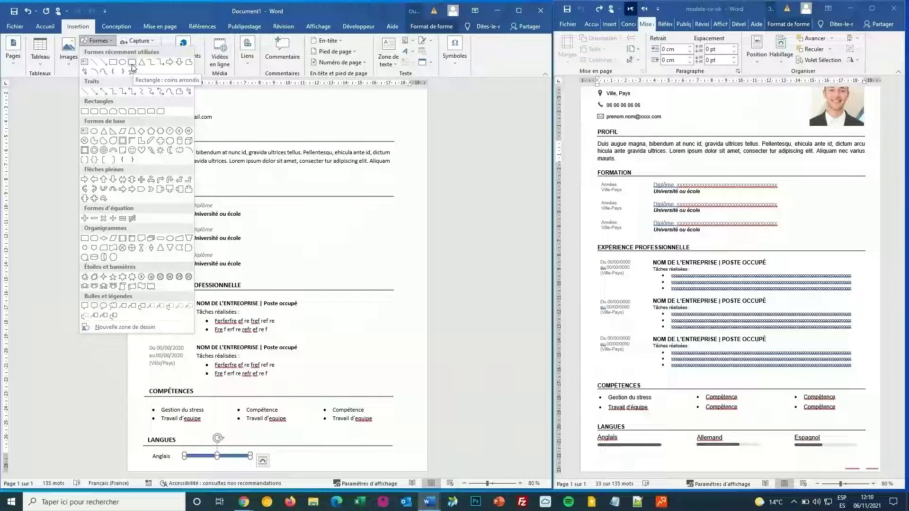
{"action": "left_click", "coordinate": [241, 467]}
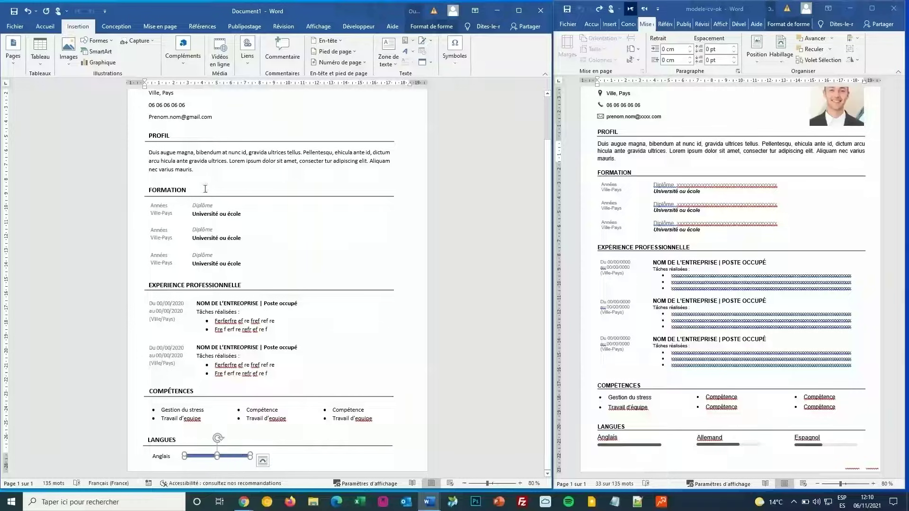
{"action": "left_click", "coordinate": [45, 26]}
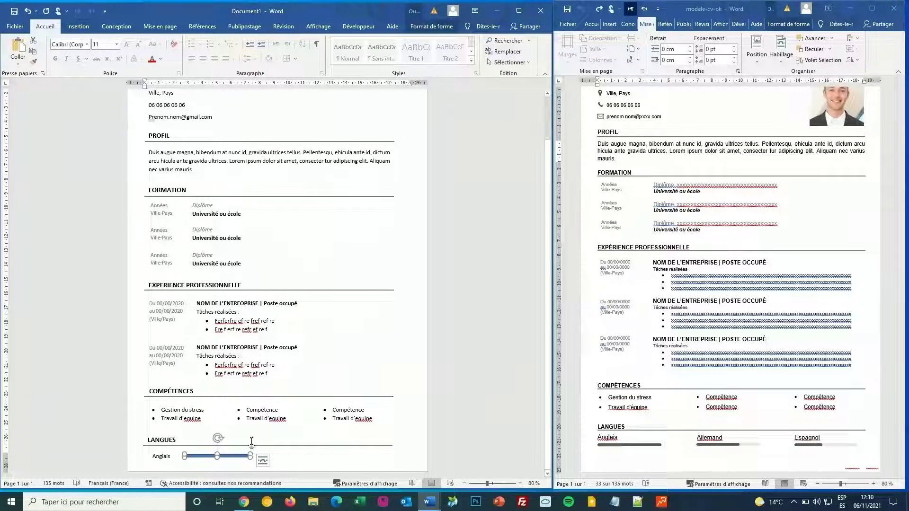
Step: Fill the Anglais bar black and move it directly under the Anglais label
{"action": "left_click", "coordinate": [432, 26]}
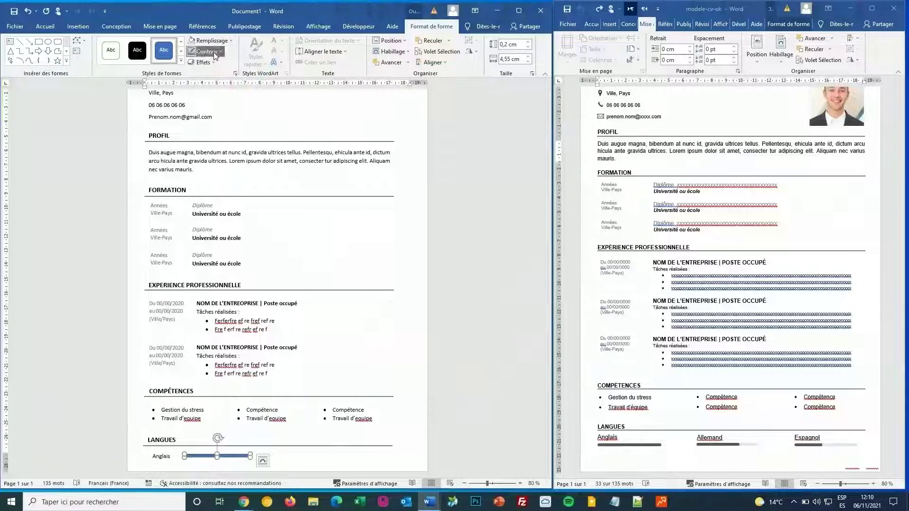
{"action": "left_click", "coordinate": [222, 43]}
{"action": "key", "text": "Escape"}
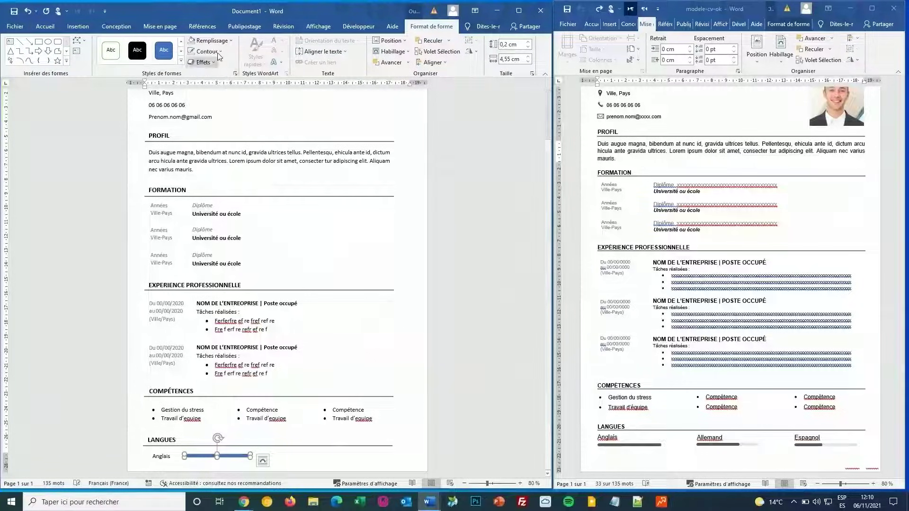
{"action": "left_click", "coordinate": [221, 43]}
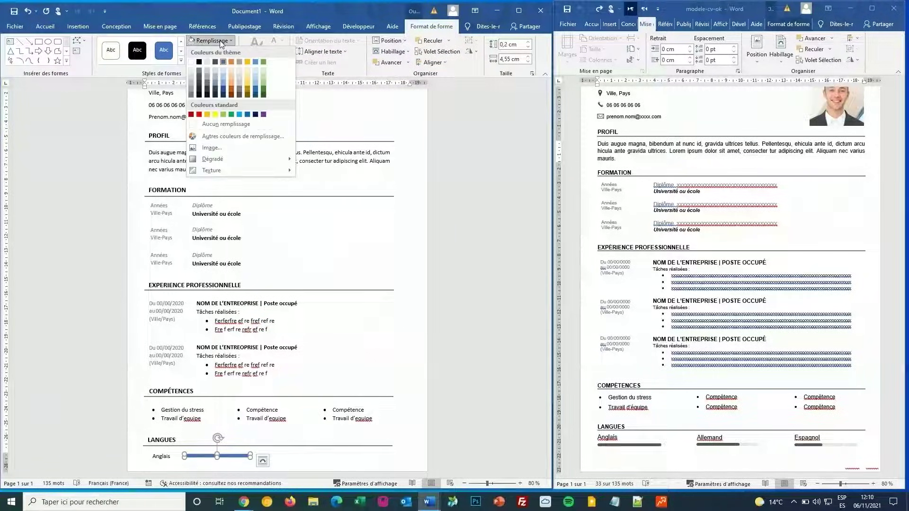
{"action": "left_click", "coordinate": [199, 88]}
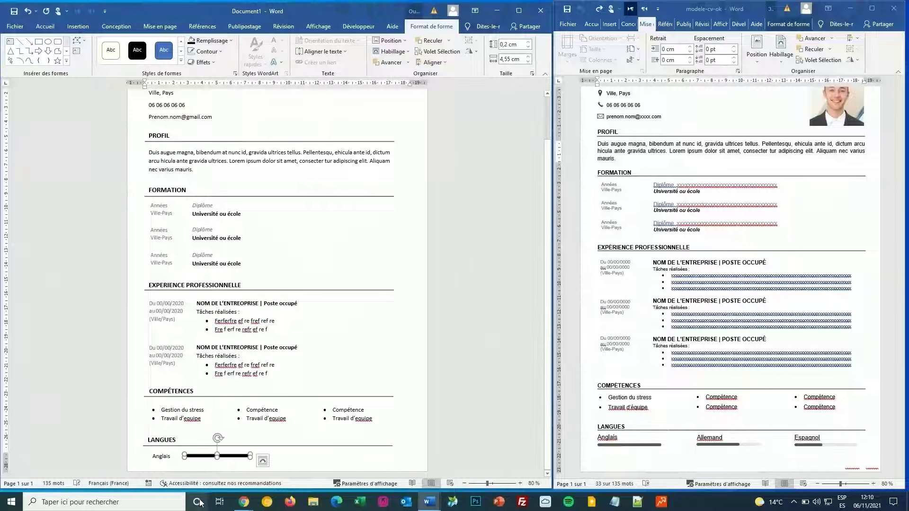
{"action": "left_click_drag", "start_coordinate": [197, 457], "coordinate": [165, 462]}
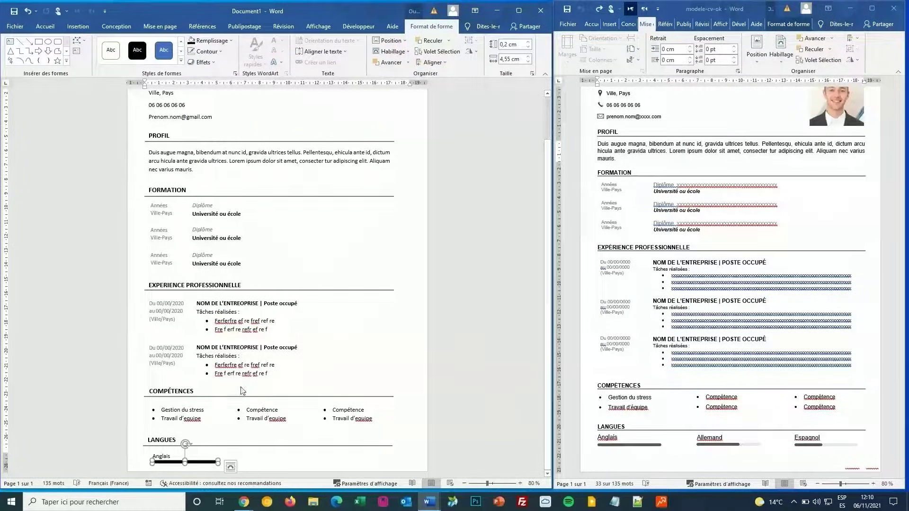
Step: Duplicate the Anglais label and bar, placing the copy beside the original
{"action": "left_click", "coordinate": [168, 456], "text": "shift"}
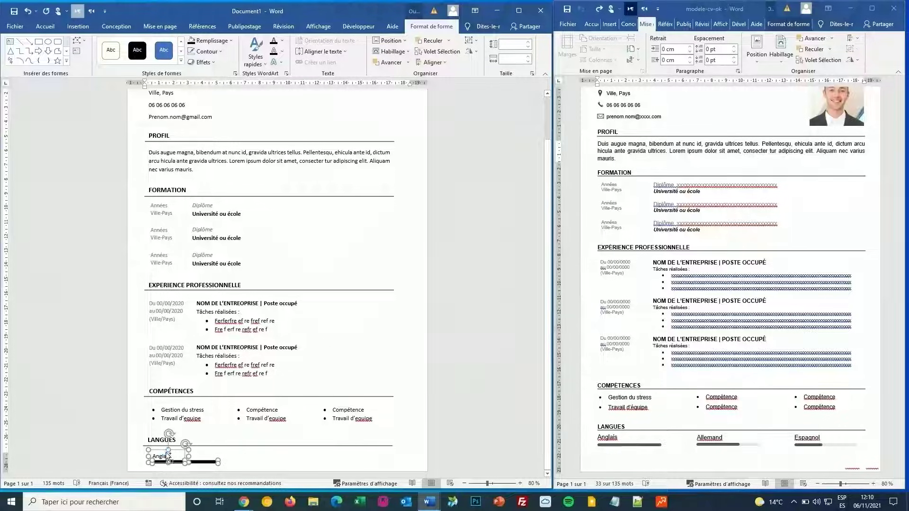
{"action": "key", "text": "ctrl+v"}
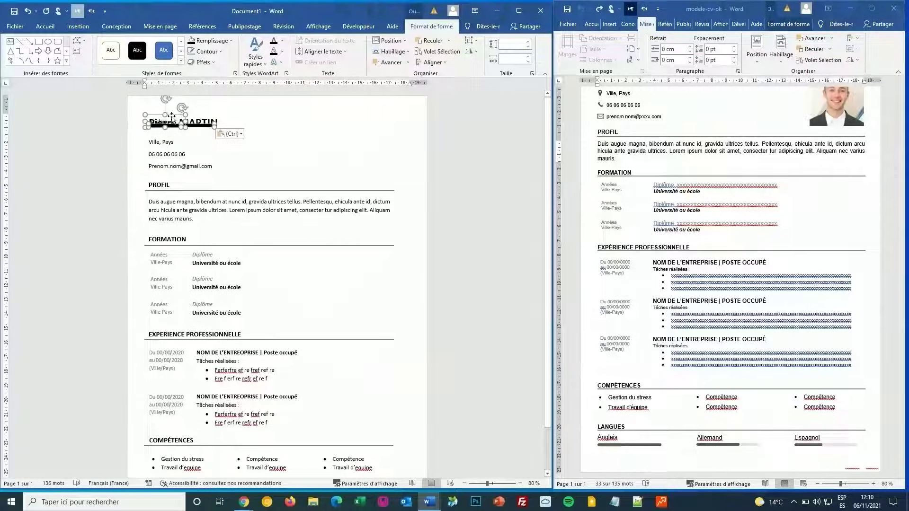
{"action": "left_click_drag", "start_coordinate": [172, 117], "coordinate": [276, 399]}
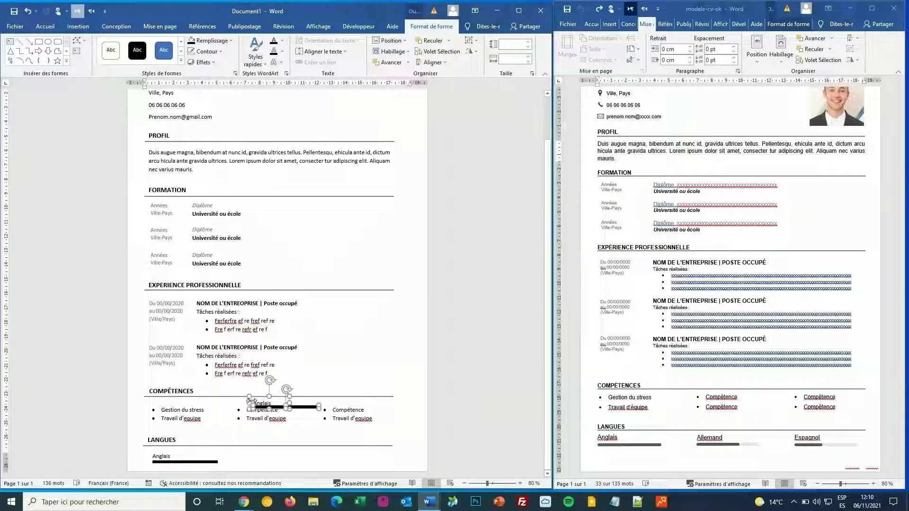
{"action": "left_click_drag", "start_coordinate": [249, 401], "coordinate": [232, 453]}
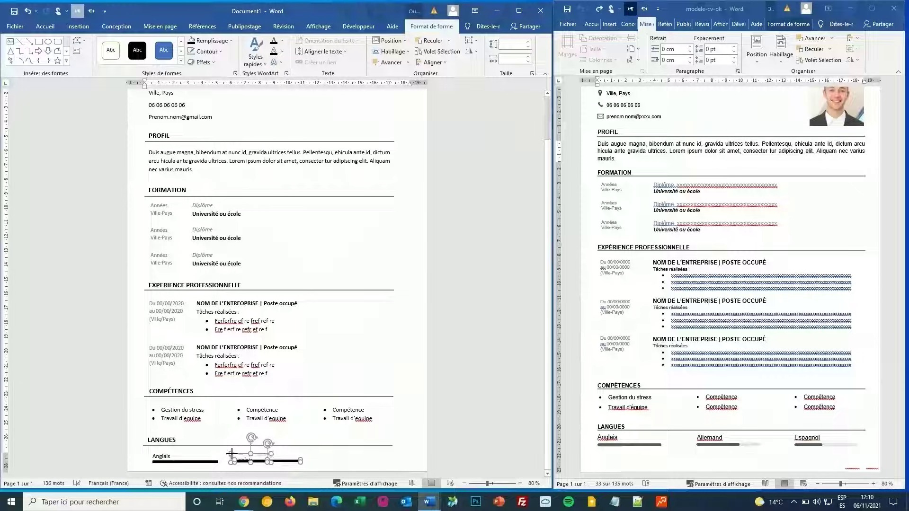
{"action": "left_click", "coordinate": [330, 467]}
Step: Nudge the second Anglais label up and delete the second entry's bar
{"action": "left_click", "coordinate": [247, 456]}
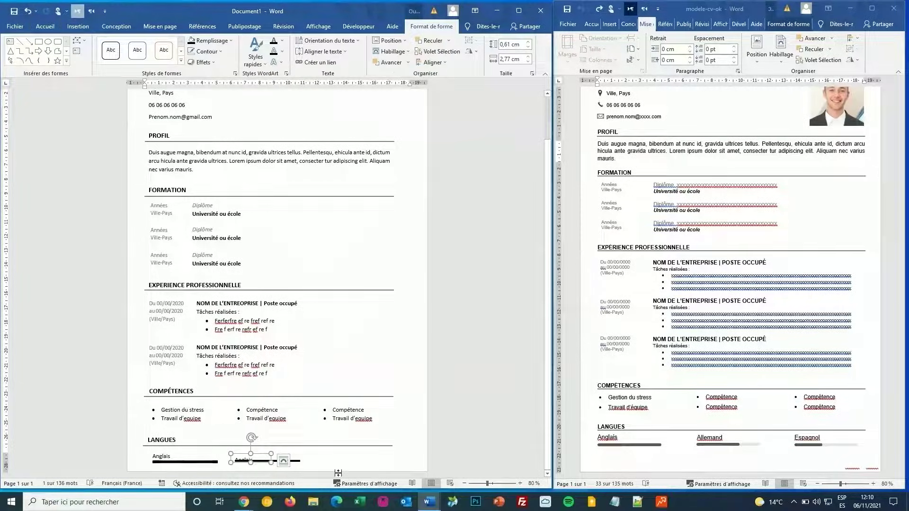
{"action": "key", "text": "Up"}
{"action": "key", "text": "Up"}
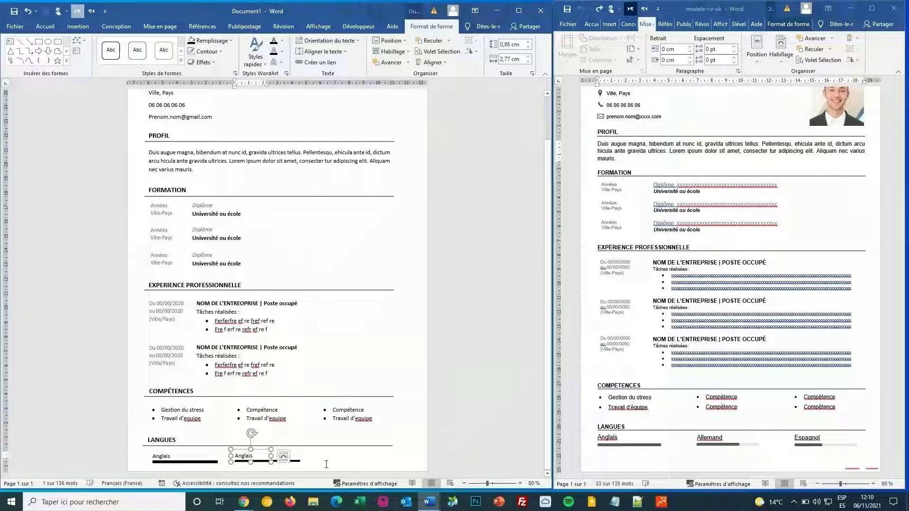
{"action": "left_click", "coordinate": [296, 470]}
{"action": "left_click", "coordinate": [299, 462]}
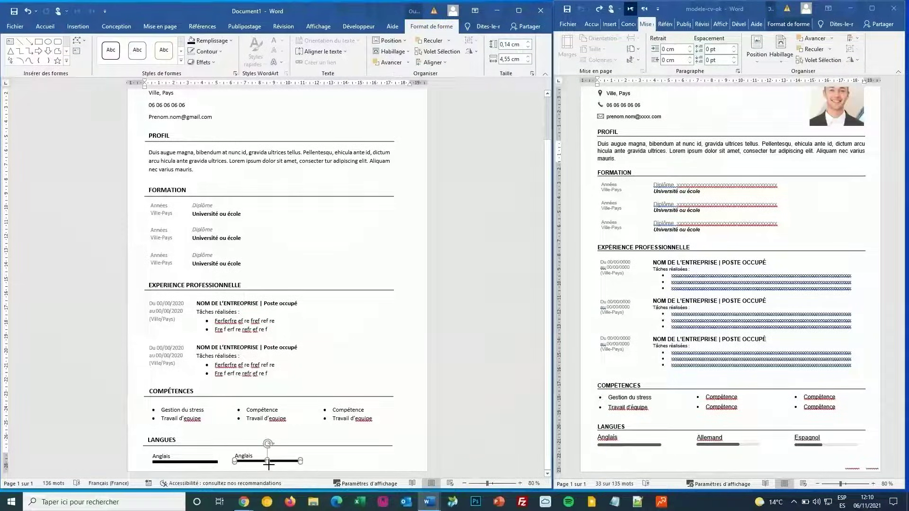
{"action": "left_click_drag", "start_coordinate": [269, 464], "coordinate": [269, 465]}
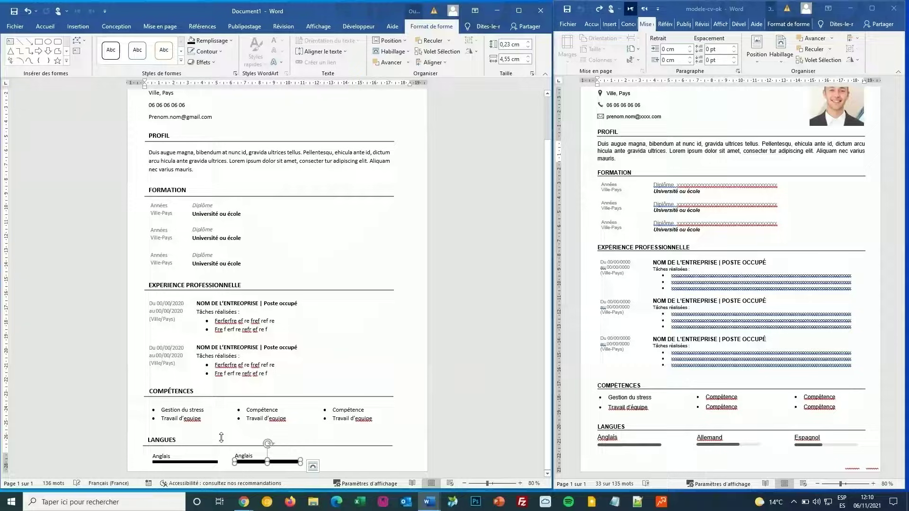
{"action": "left_click", "coordinate": [192, 462]}
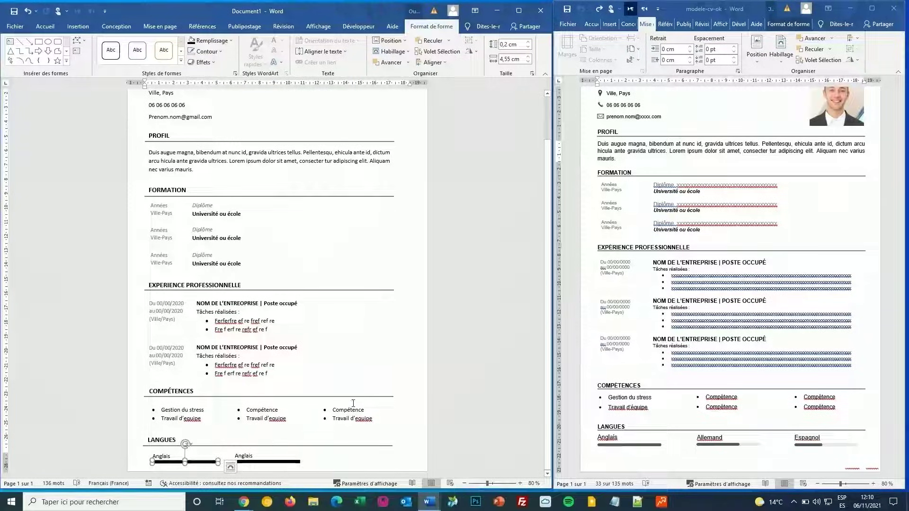
{"action": "left_click", "coordinate": [269, 460]}
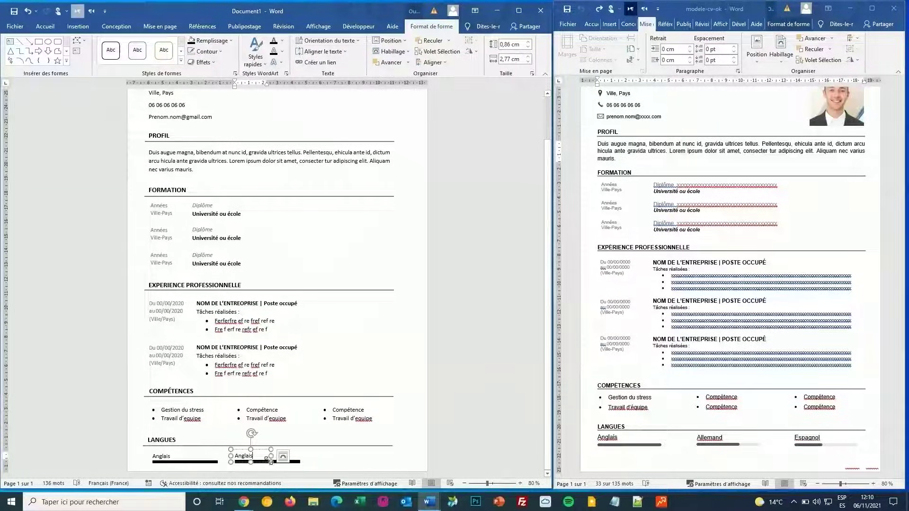
{"action": "left_click", "coordinate": [297, 462]}
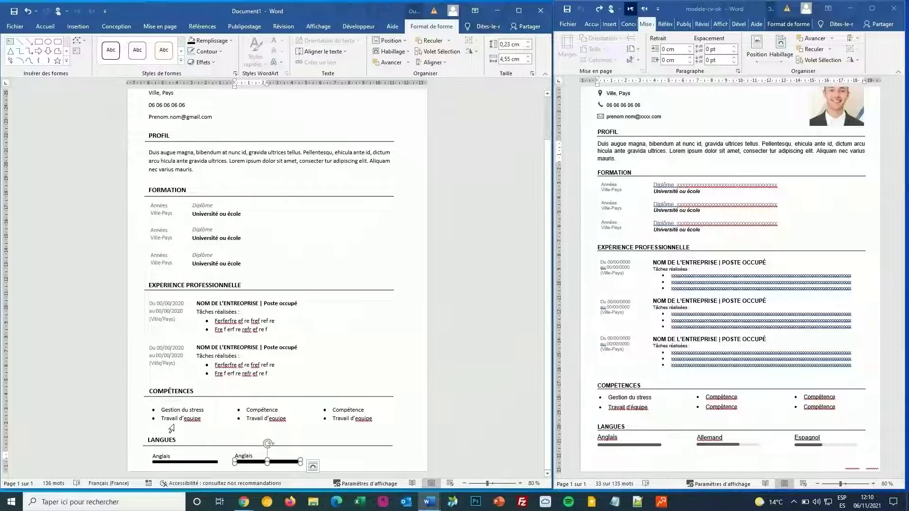
{"action": "key", "text": "Delete"}
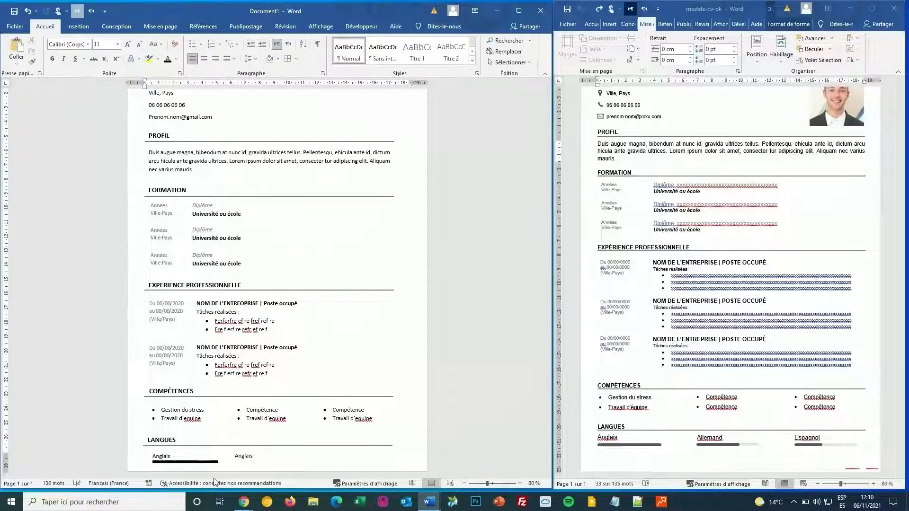
Step: Copy the first Anglais bar and align the duplicate under the second Anglais label
{"action": "left_click", "coordinate": [215, 462]}
{"action": "key", "text": "ctrl+c"}
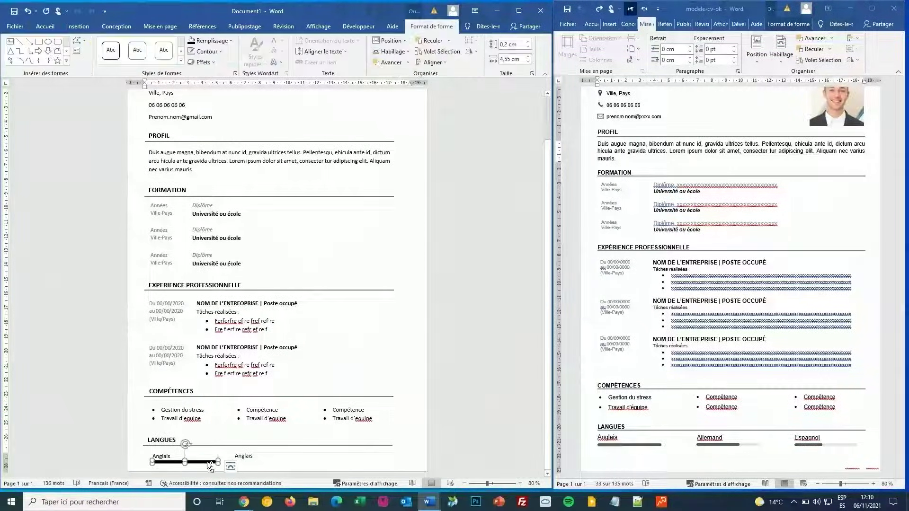
{"action": "key", "text": "ctrl+v"}
{"action": "left_click_drag", "start_coordinate": [209, 468], "coordinate": [286, 461]}
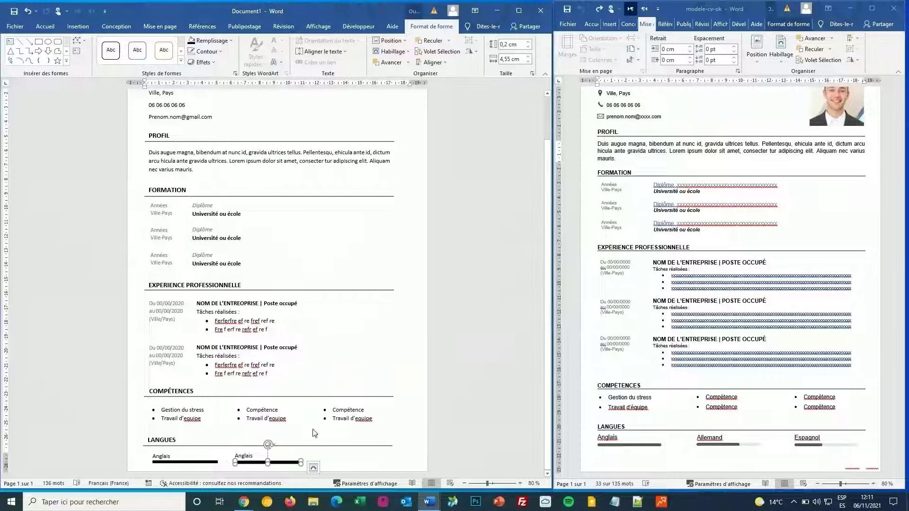
{"action": "left_click_drag", "start_coordinate": [283, 462], "coordinate": [284, 463]}
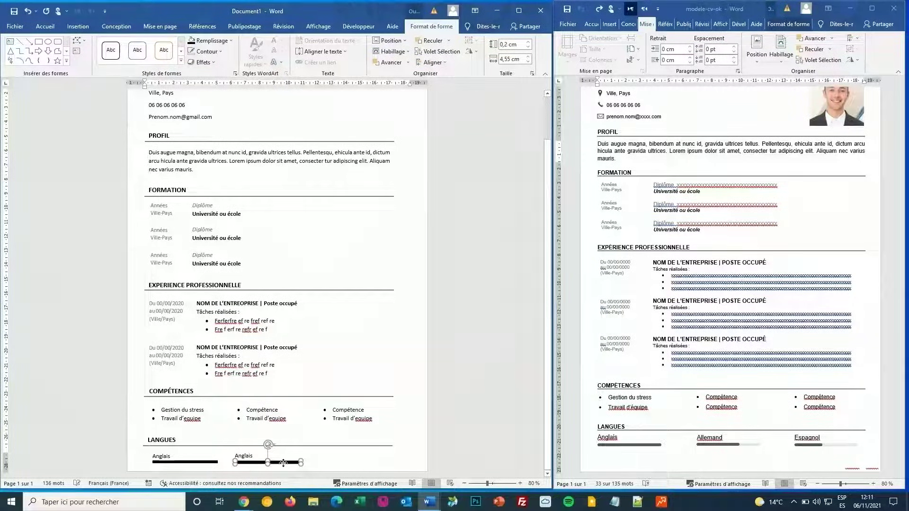
Step: Fill the duplicate bar light grey and send it back behind the black bar
{"action": "left_click", "coordinate": [211, 41]}
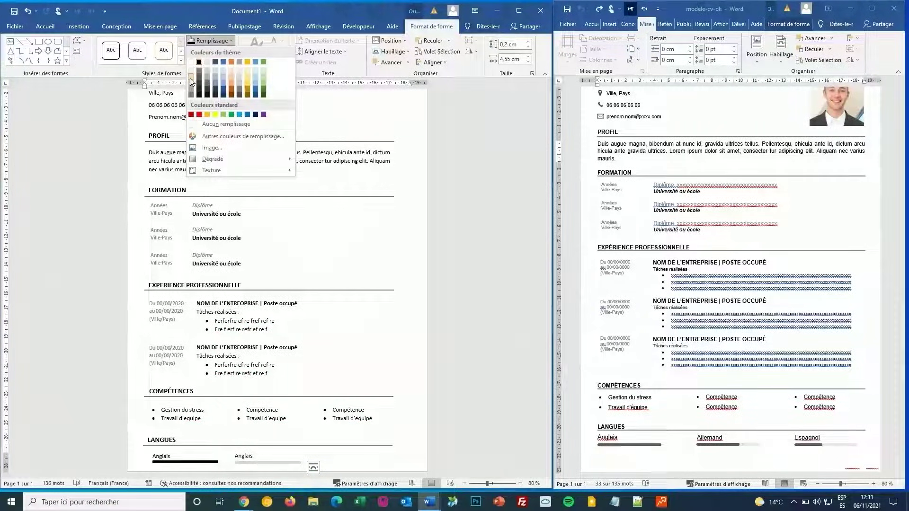
{"action": "left_click", "coordinate": [189, 77]}
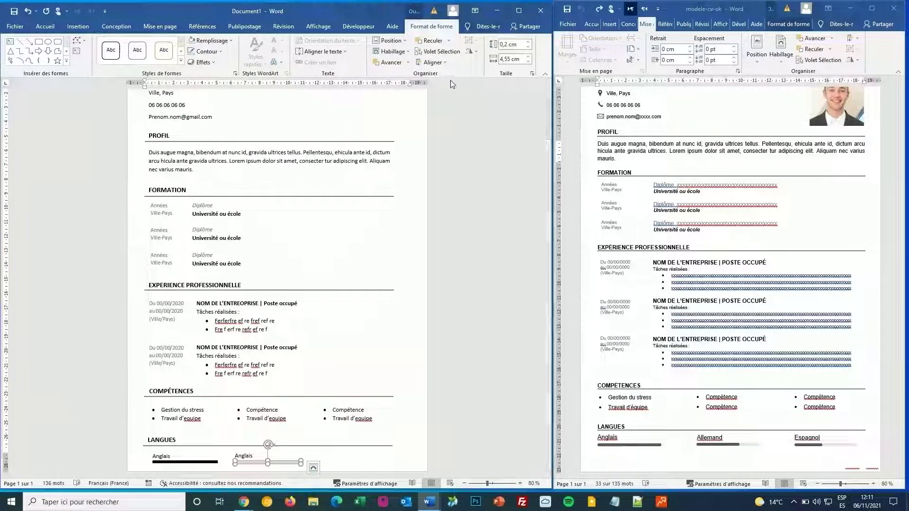
{"action": "left_click", "coordinate": [406, 64]}
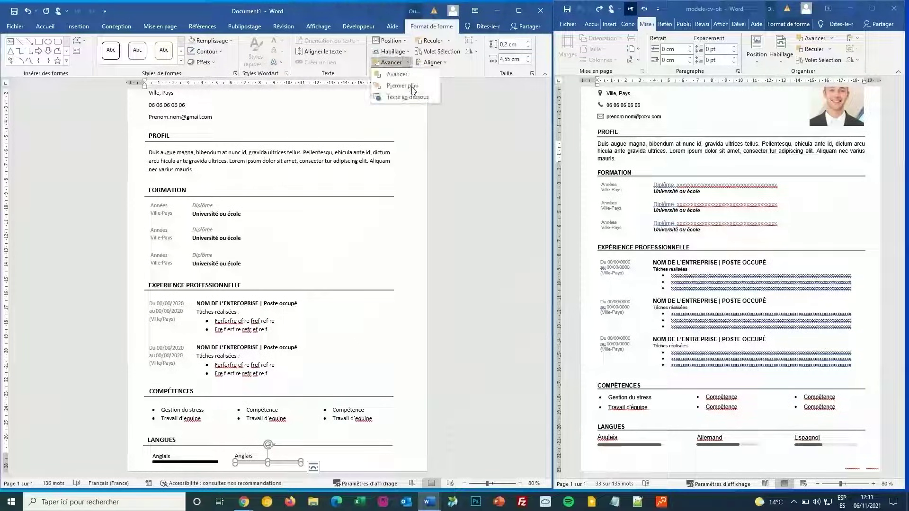
{"action": "left_click", "coordinate": [406, 85]}
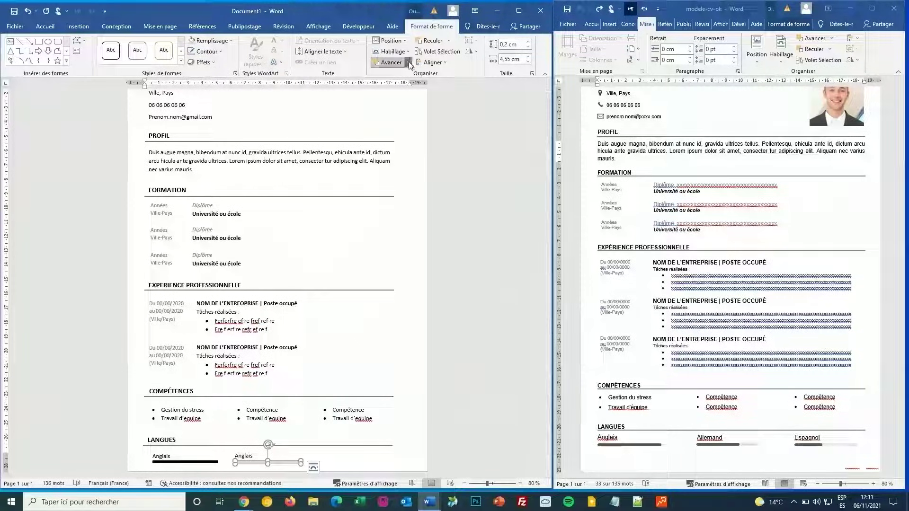
{"action": "left_click", "coordinate": [407, 63]}
{"action": "left_click", "coordinate": [448, 41]}
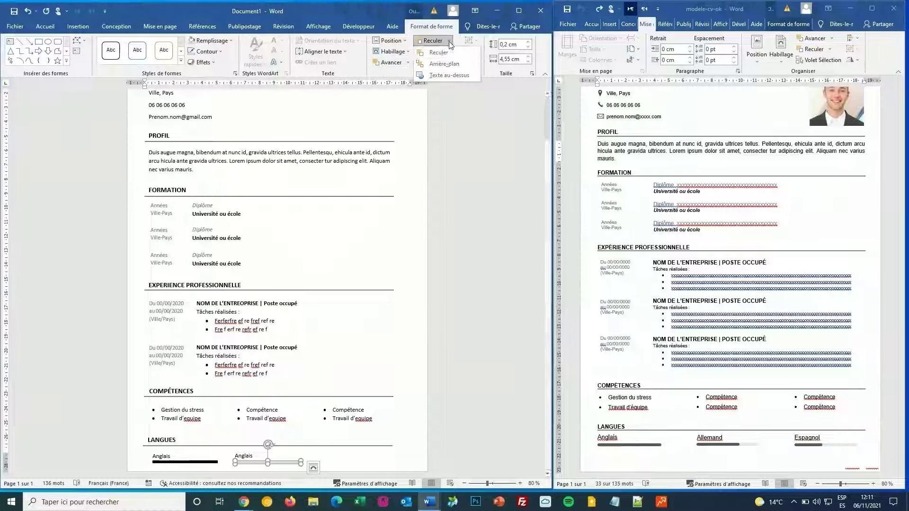
{"action": "left_click", "coordinate": [448, 61]}
{"action": "left_click", "coordinate": [356, 445]}
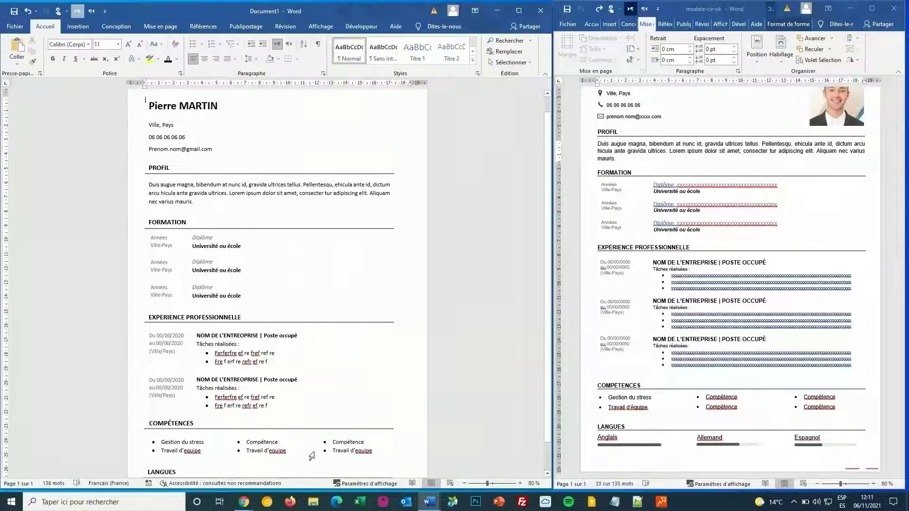
{"action": "left_click", "coordinate": [279, 468]}
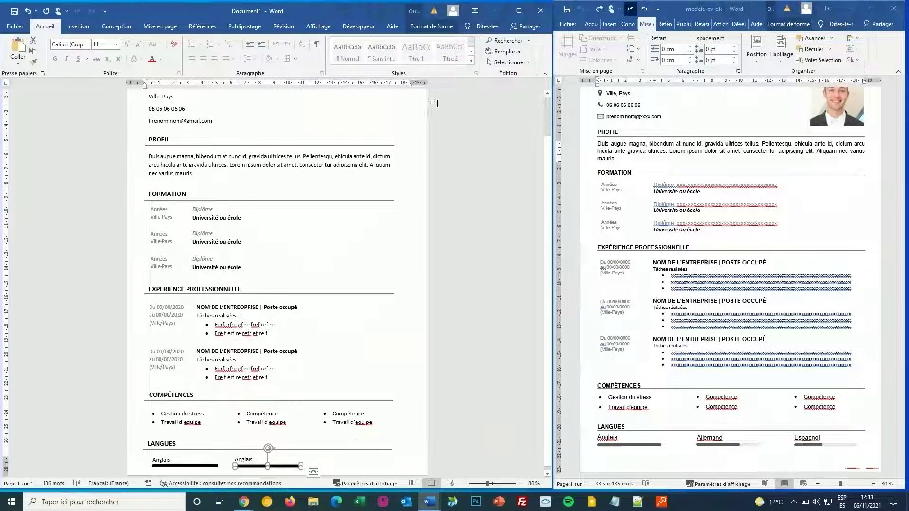
{"action": "left_click", "coordinate": [445, 28]}
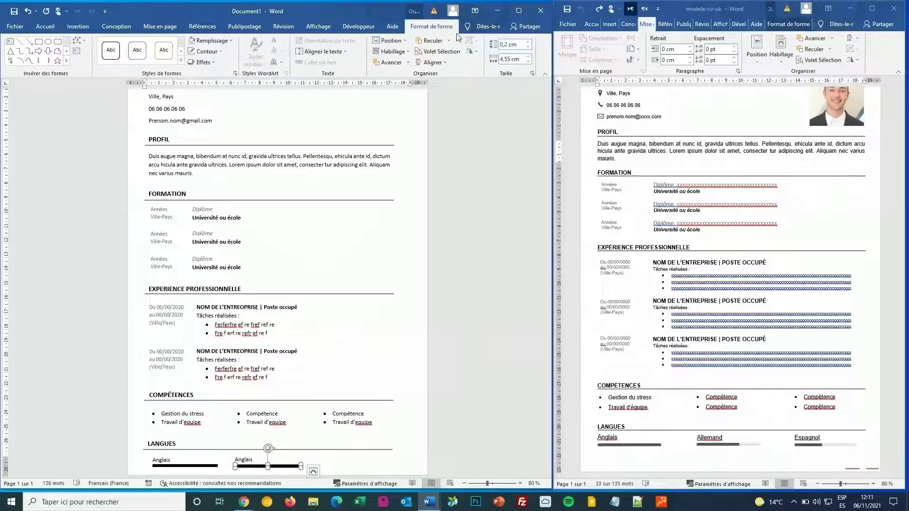
Step: Reduce the second Anglais black bar's width to 3 cm, exposing part of the grey track
{"action": "left_click", "coordinate": [528, 62]}
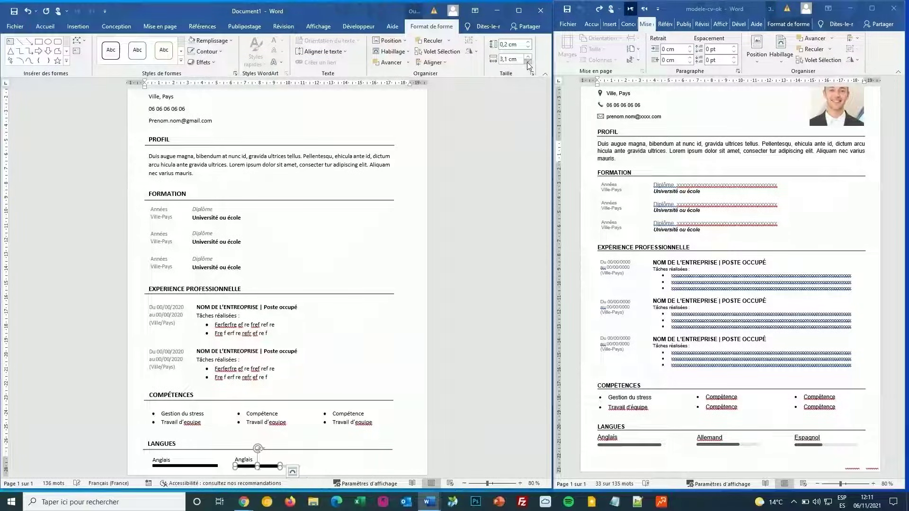
{"action": "left_click", "coordinate": [275, 369]}
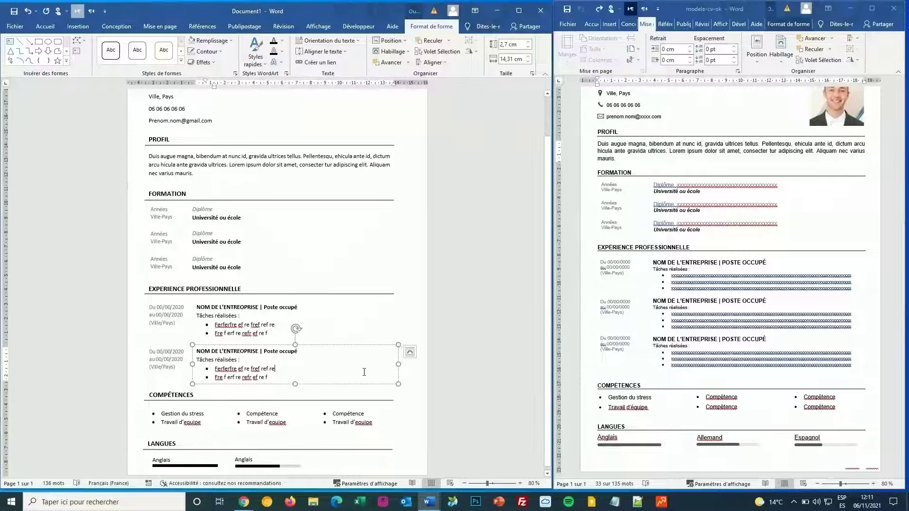
{"action": "left_click", "coordinate": [256, 463]}
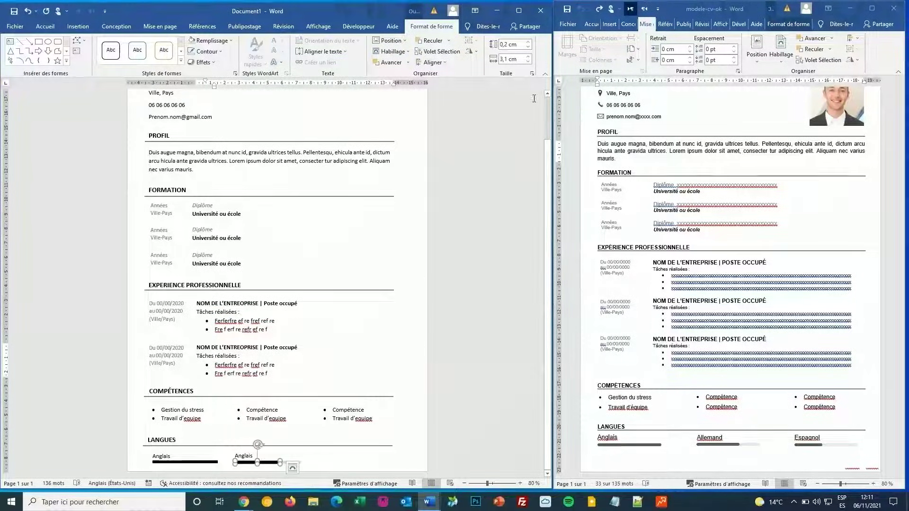
{"action": "left_click", "coordinate": [529, 65]}
{"action": "left_click", "coordinate": [325, 425]}
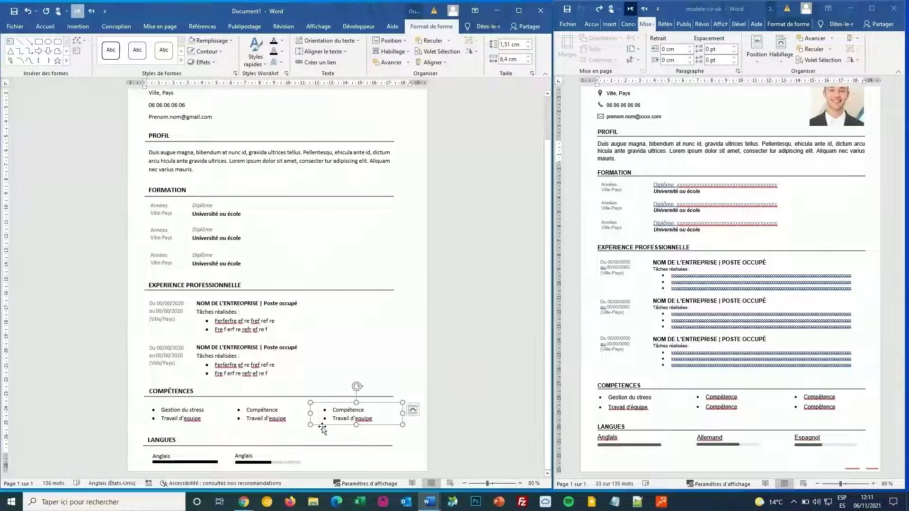
{"action": "left_click", "coordinate": [257, 457]}
{"action": "left_click", "coordinate": [318, 463]}
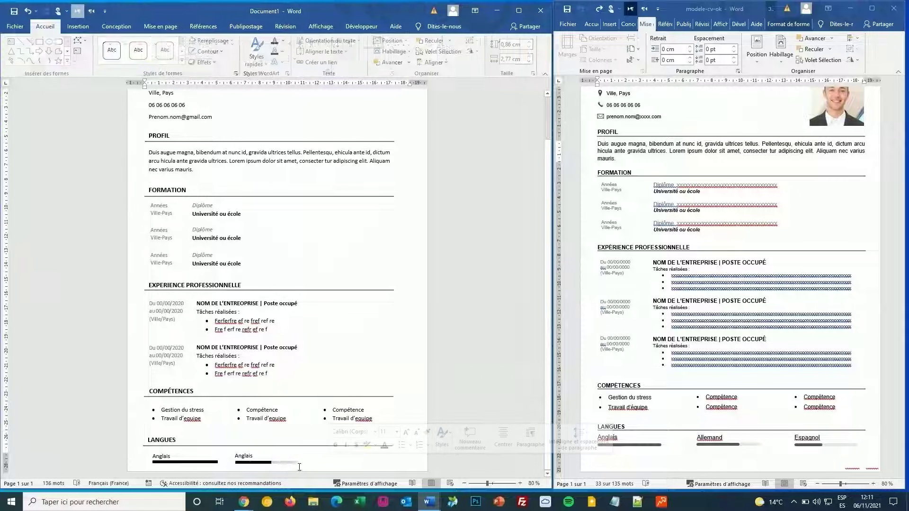
{"action": "left_click", "coordinate": [258, 464]}
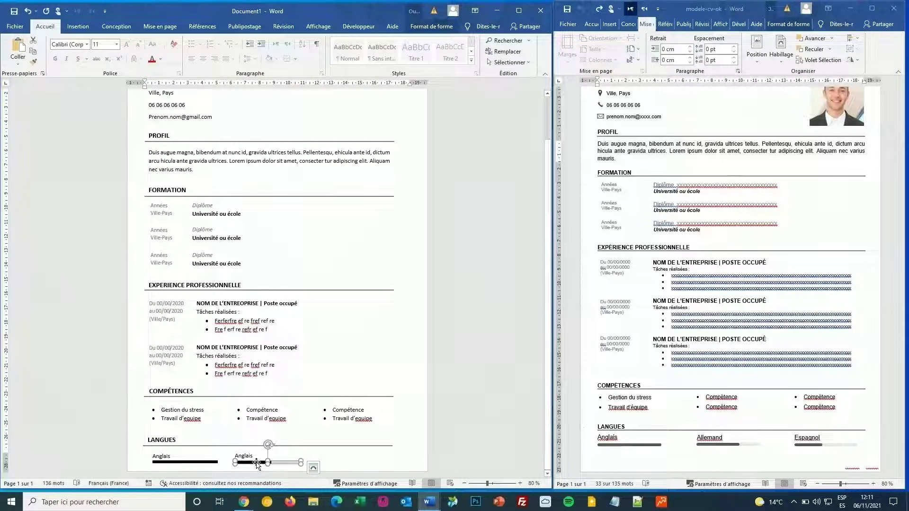
{"action": "left_click", "coordinate": [247, 454]}
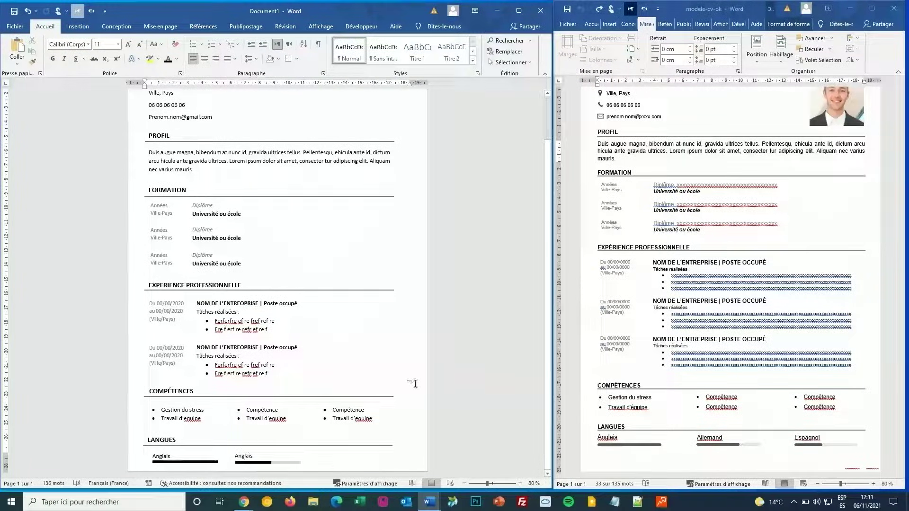
Step: Copy the second Anglais label with both bars into a third Langues slot
{"action": "left_click", "coordinate": [510, 62]}
{"action": "left_click", "coordinate": [510, 90]}
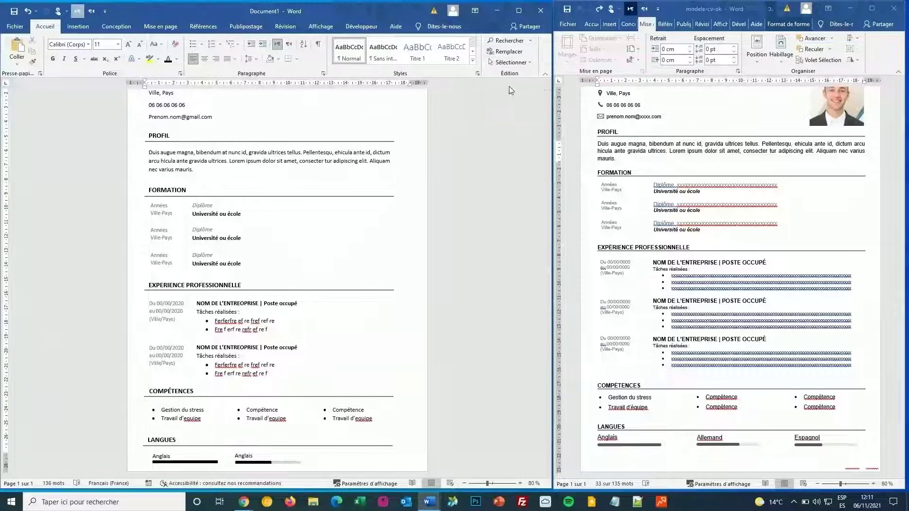
{"action": "left_click", "coordinate": [272, 465]}
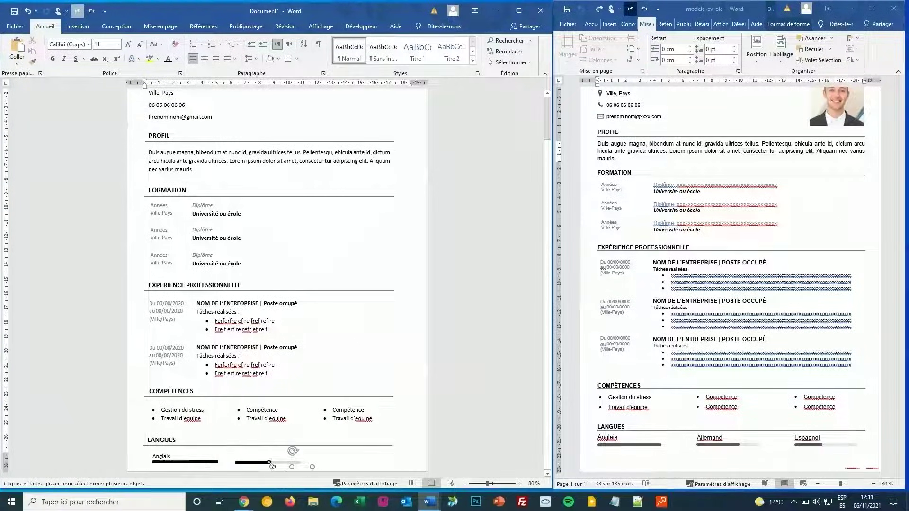
{"action": "key", "text": "Escape"}
{"action": "left_click", "coordinate": [510, 62]}
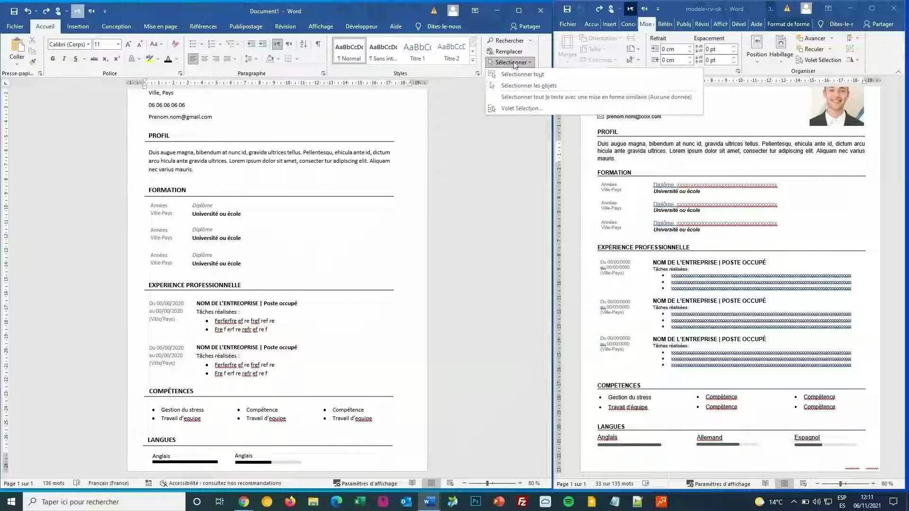
{"action": "left_click", "coordinate": [526, 85]}
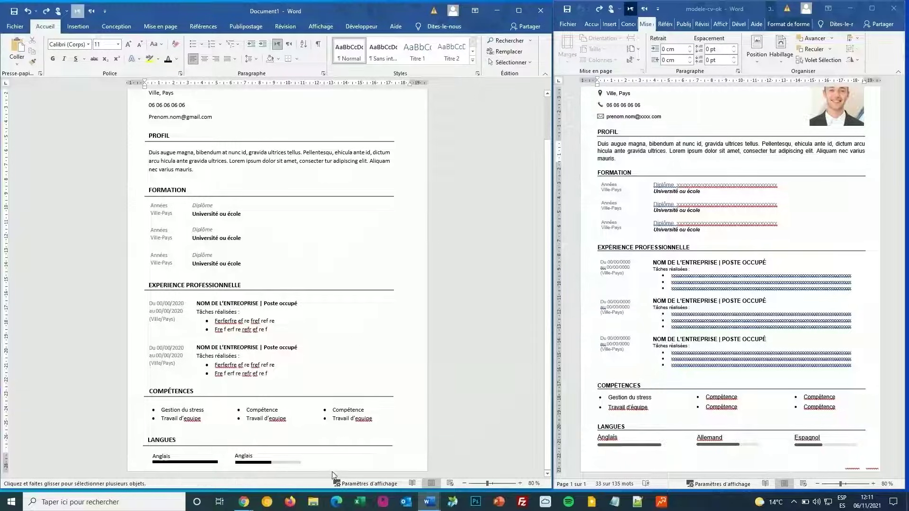
{"action": "left_click_drag", "start_coordinate": [321, 466], "coordinate": [224, 444]}
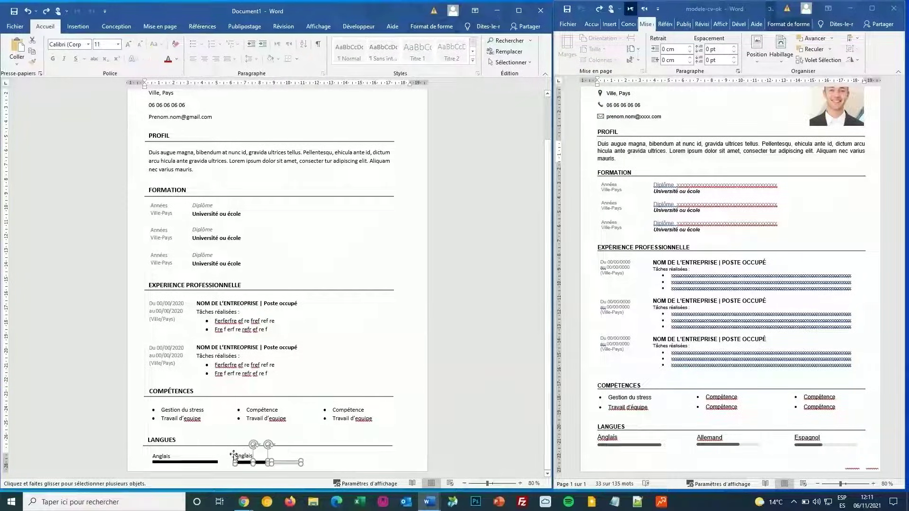
{"action": "left_click", "coordinate": [244, 455], "text": "shift"}
{"action": "key", "text": "ctrl+c"}
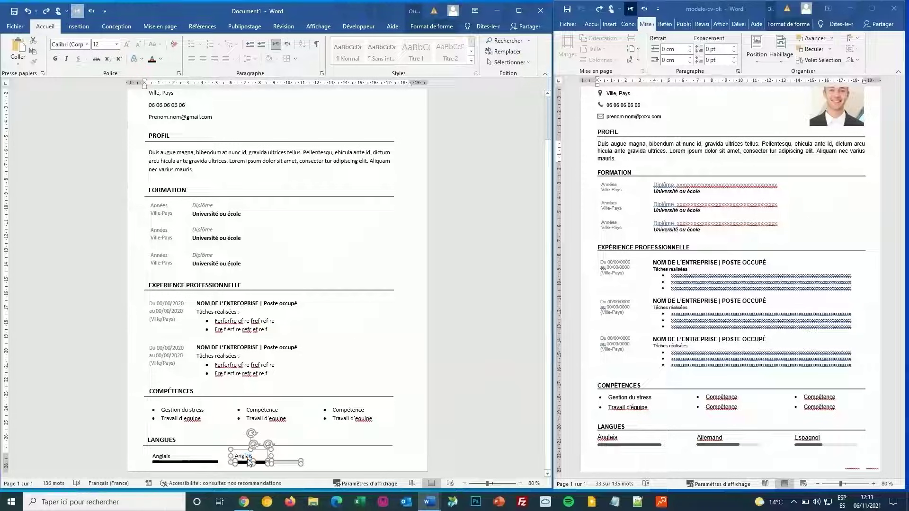
{"action": "key", "text": "ctrl+v"}
{"action": "left_click_drag", "start_coordinate": [170, 116], "coordinate": [363, 460]}
{"action": "left_click", "coordinate": [384, 464]}
Step: Shorten the third Anglais black bar to 1.2 cm
{"action": "scroll", "coordinate": [383, 463], "scroll_direction": "up", "scroll_amount": 1}
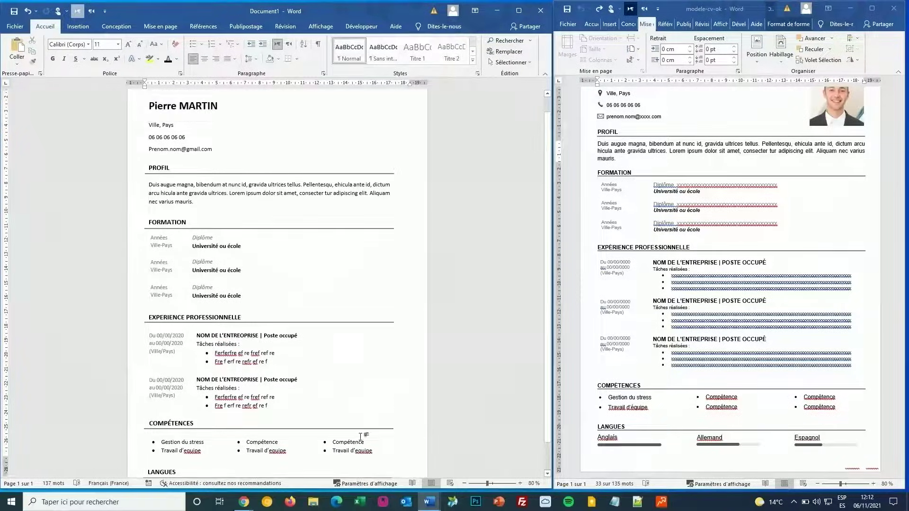
{"action": "scroll", "coordinate": [343, 458], "scroll_direction": "down", "scroll_amount": 1}
{"action": "left_click", "coordinate": [344, 463]}
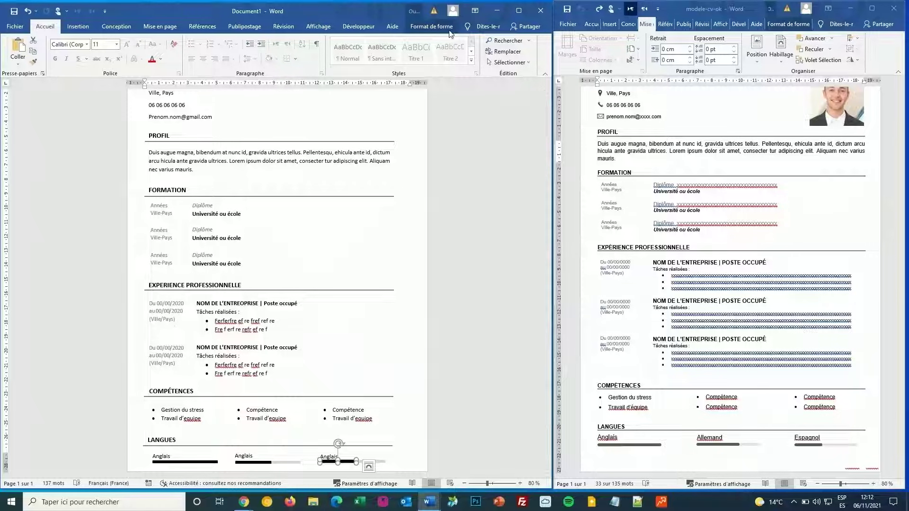
{"action": "left_click", "coordinate": [432, 28]}
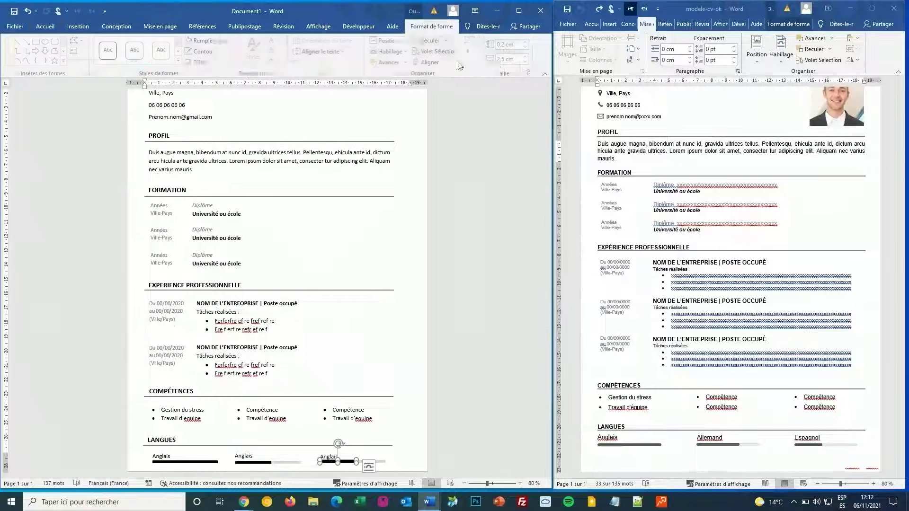
{"action": "left_click", "coordinate": [527, 62]}
{"action": "left_click", "coordinate": [527, 62]}
{"action": "left_click", "coordinate": [527, 62]}
{"action": "left_click", "coordinate": [527, 62]}
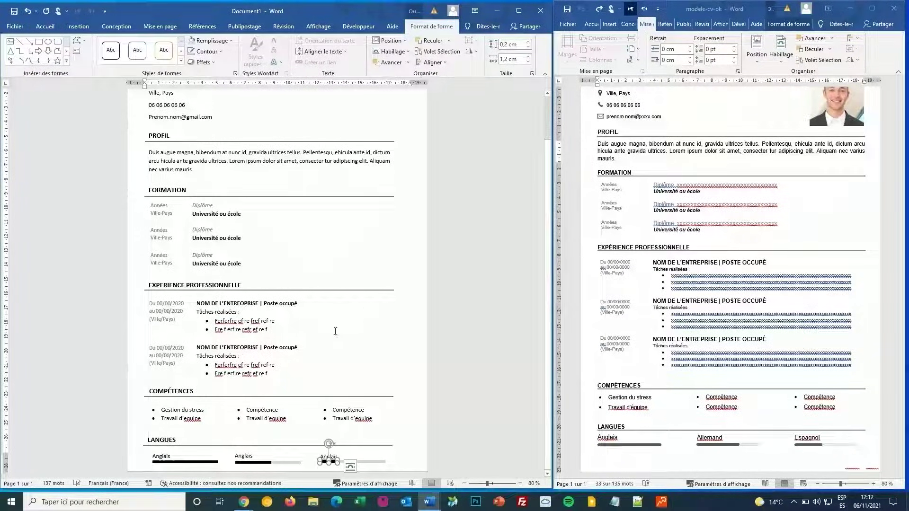
{"action": "left_click", "coordinate": [335, 331]}
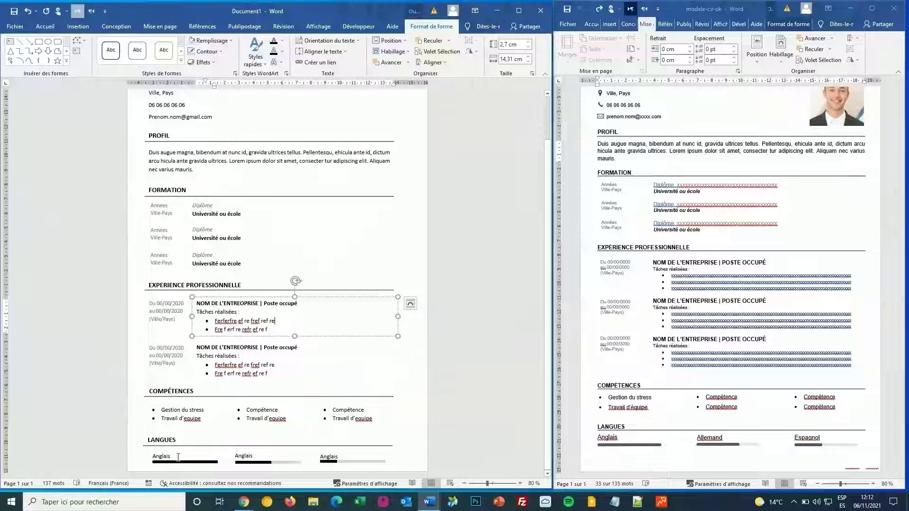
{"action": "scroll", "coordinate": [178, 458], "scroll_direction": "up", "scroll_amount": 2}
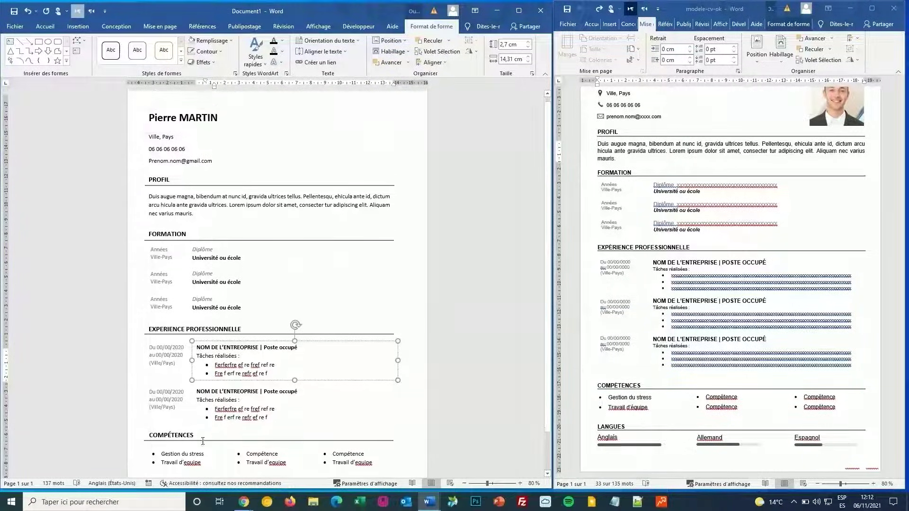
{"action": "scroll", "coordinate": [336, 201], "scroll_direction": "down", "scroll_amount": 2}
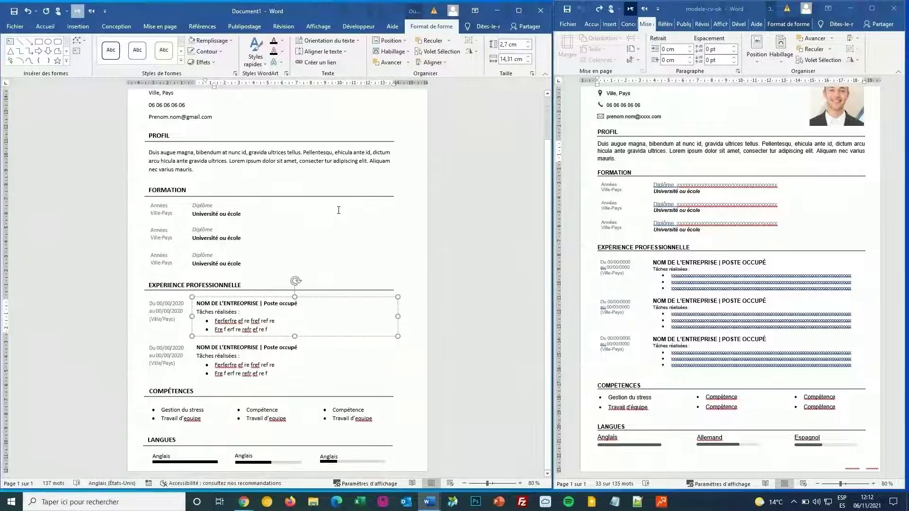
{"action": "left_click", "coordinate": [335, 457]}
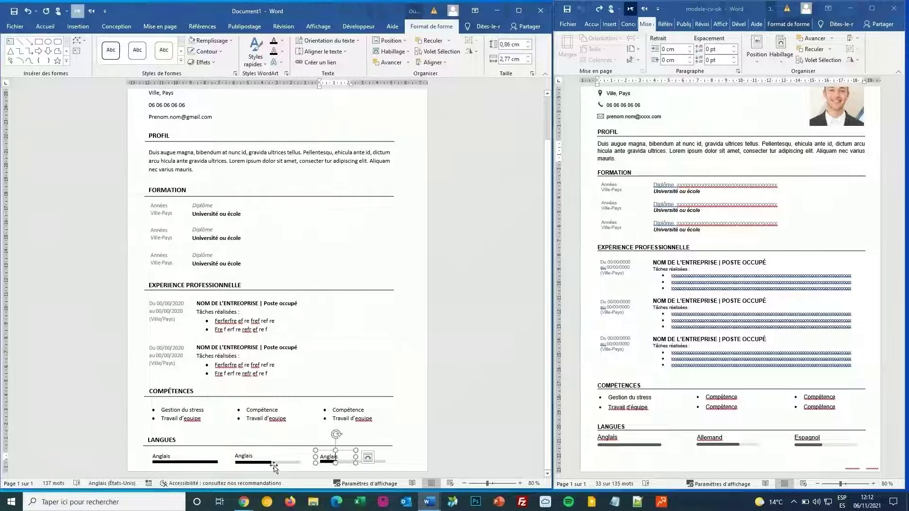
Step: Align the three Anglais labels on their middles
{"action": "left_click", "coordinate": [254, 458], "text": "shift"}
{"action": "left_click", "coordinate": [183, 447], "text": "shift"}
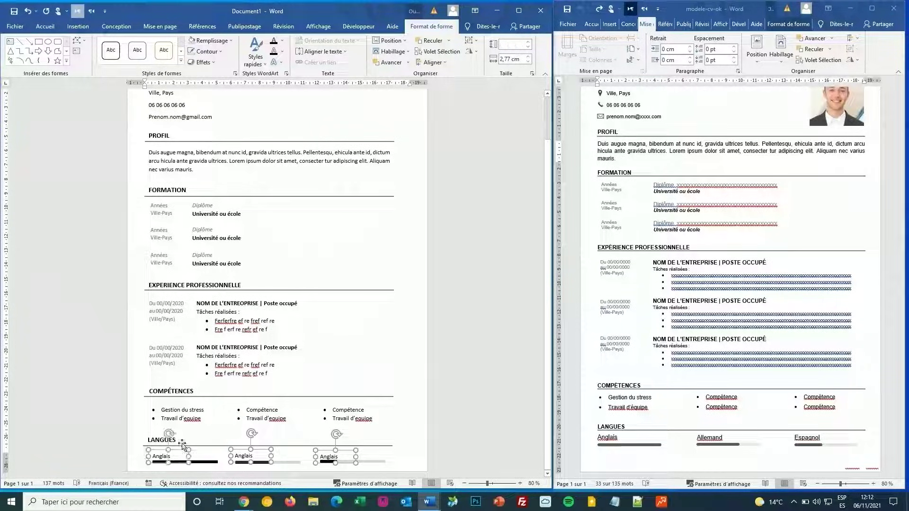
{"action": "left_click", "coordinate": [433, 62]}
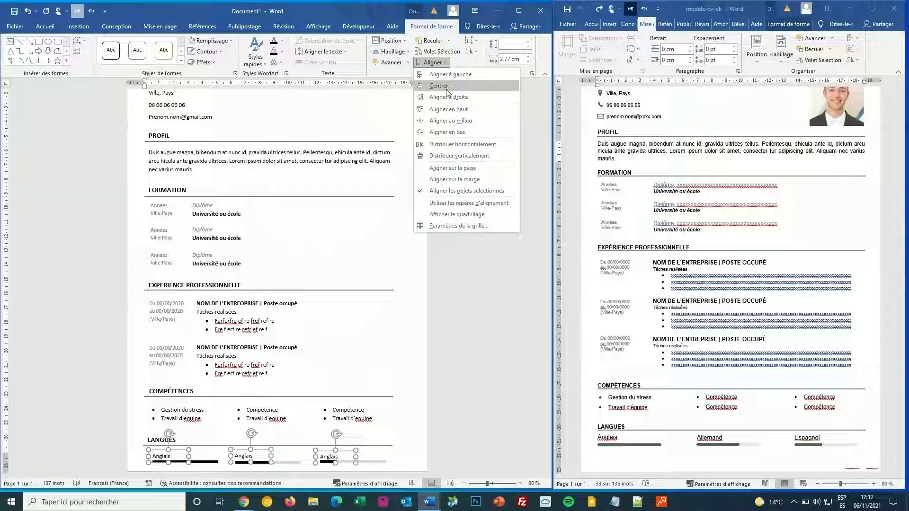
{"action": "left_click", "coordinate": [453, 120]}
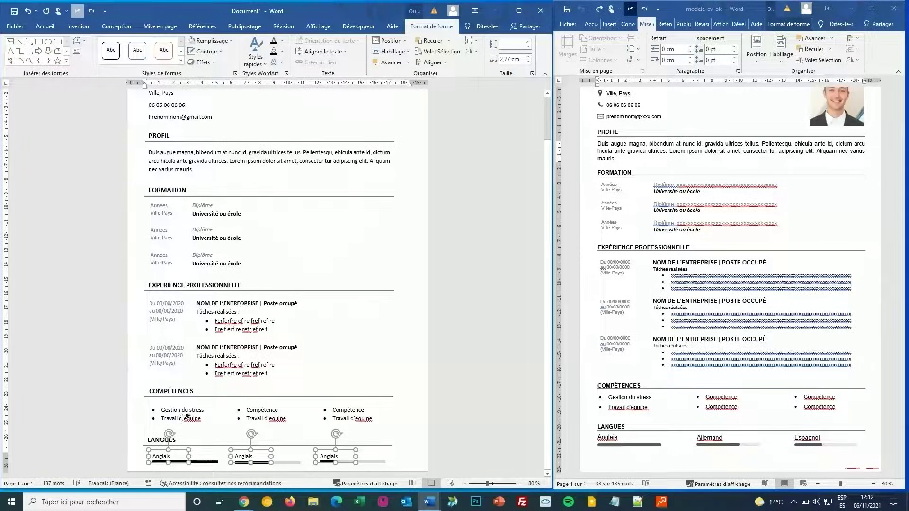
Step: Left-align the PROFIL, FORMATION, EXPERIENCE PROFESSIONNELLE, COMPÉTENCES and LANGUES heading boxes
{"action": "left_click", "coordinate": [181, 191]}
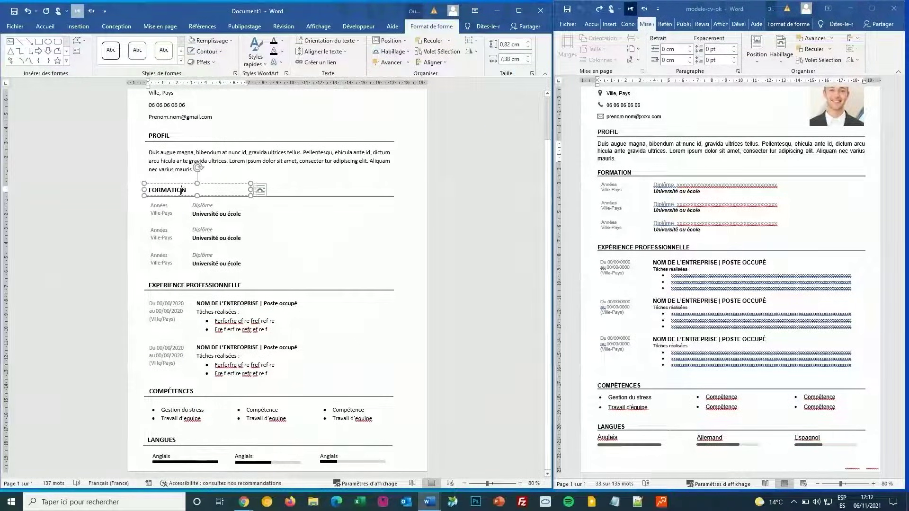
{"action": "left_click", "coordinate": [164, 283], "text": "shift"}
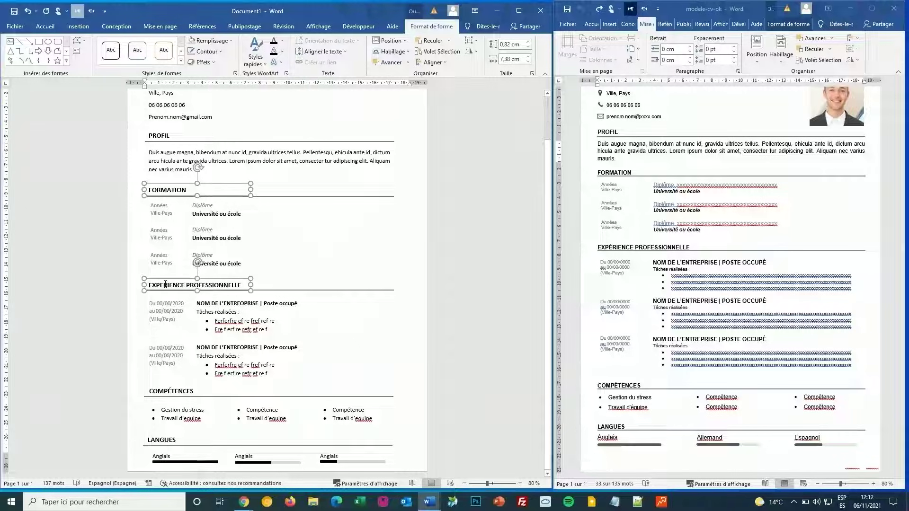
{"action": "left_click", "coordinate": [166, 389], "text": "shift"}
{"action": "left_click", "coordinate": [165, 439], "text": "shift"}
{"action": "left_click", "coordinate": [167, 135], "text": "shift"}
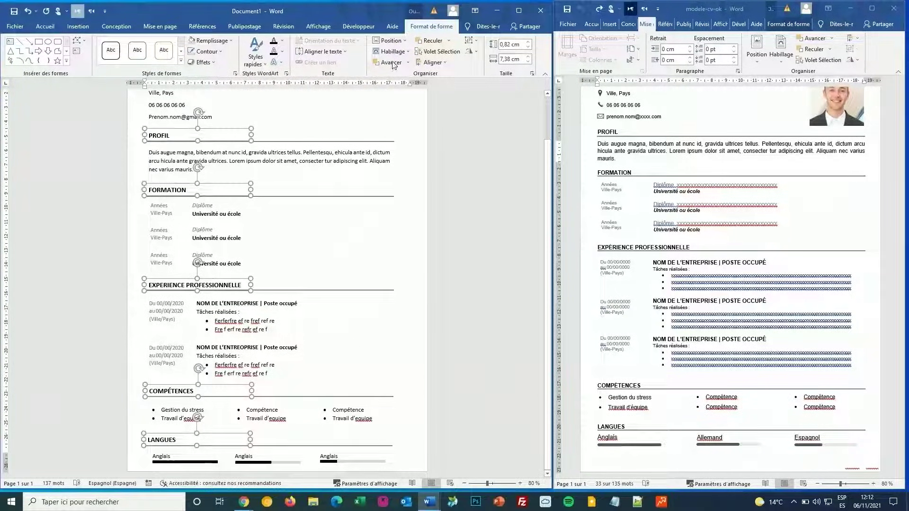
{"action": "left_click", "coordinate": [432, 62]}
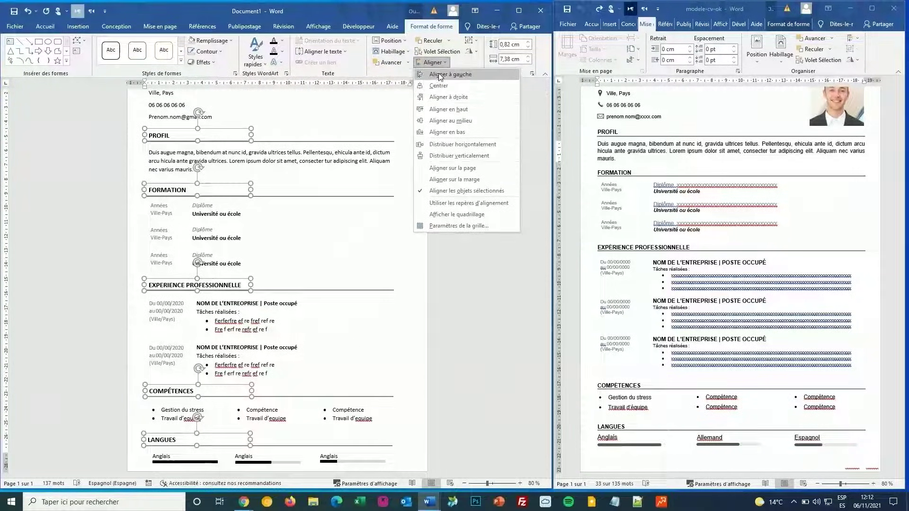
{"action": "left_click", "coordinate": [440, 75]}
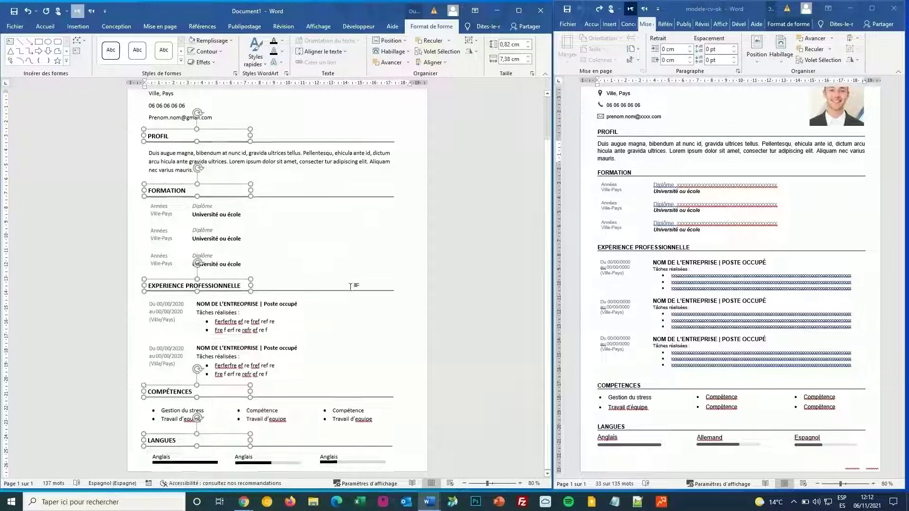
Step: Select the name box at the top of the CV
{"action": "scroll", "coordinate": [207, 90], "scroll_direction": "up", "scroll_amount": 2}
{"action": "left_click", "coordinate": [299, 135]}
{"action": "left_click", "coordinate": [208, 123]}
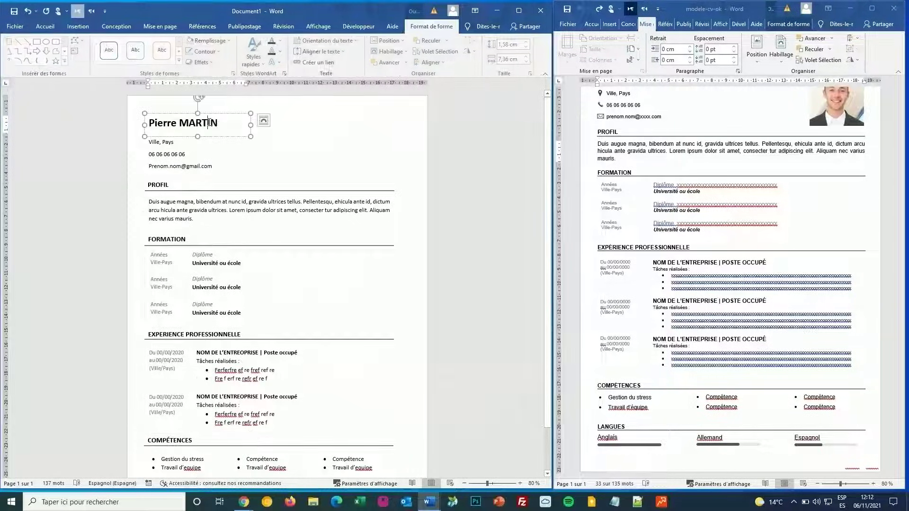
{"action": "scroll", "coordinate": [546, 241], "scroll_direction": "down", "scroll_amount": 2}
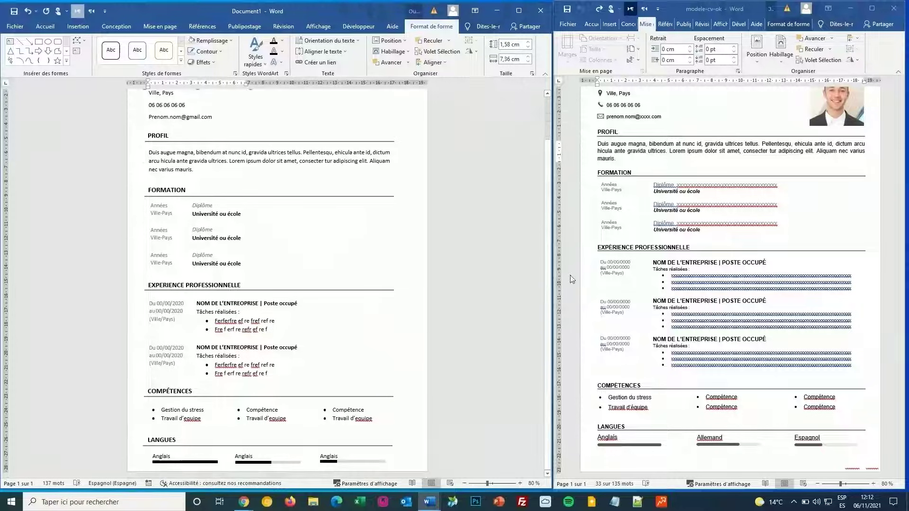
{"action": "scroll", "coordinate": [417, 354], "scroll_direction": "up", "scroll_amount": 2}
{"action": "scroll", "coordinate": [686, 278], "scroll_direction": "up", "scroll_amount": 2}
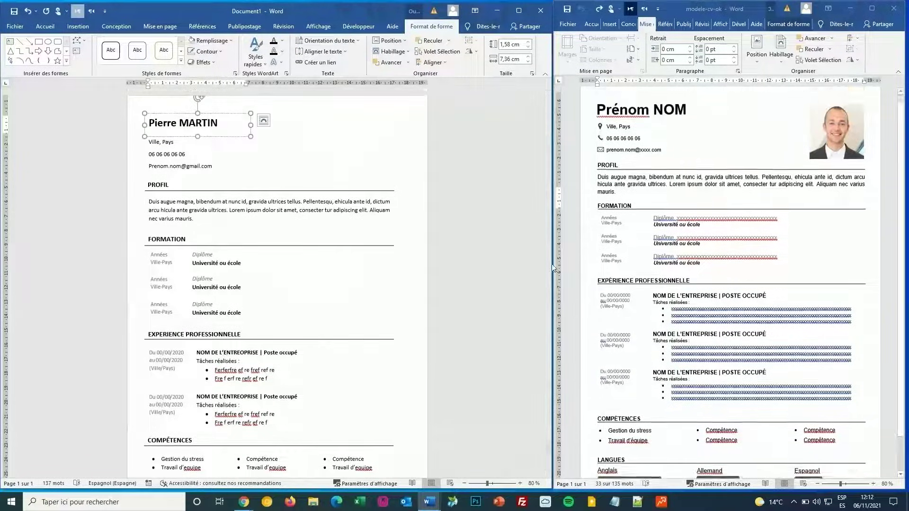
Step: Insert the picture photo2 from this computer into the CV
{"action": "left_click", "coordinate": [345, 154]}
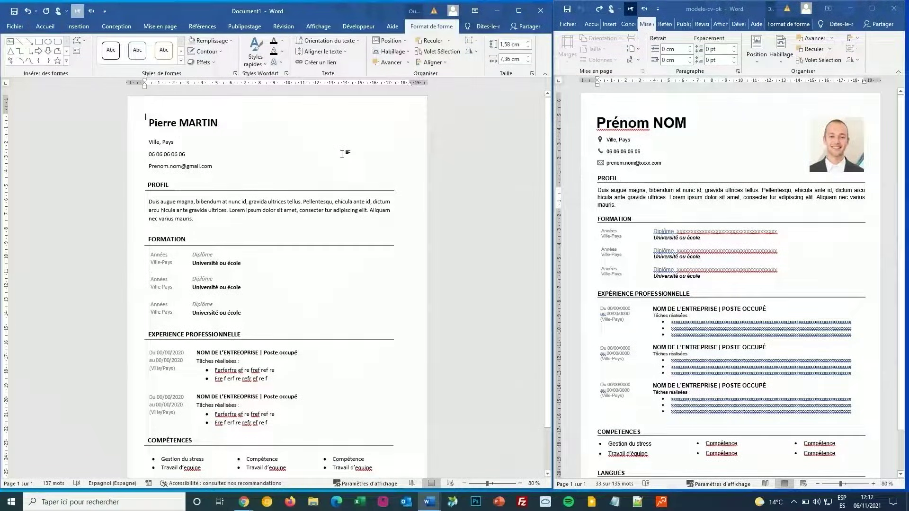
{"action": "left_click", "coordinate": [79, 27]}
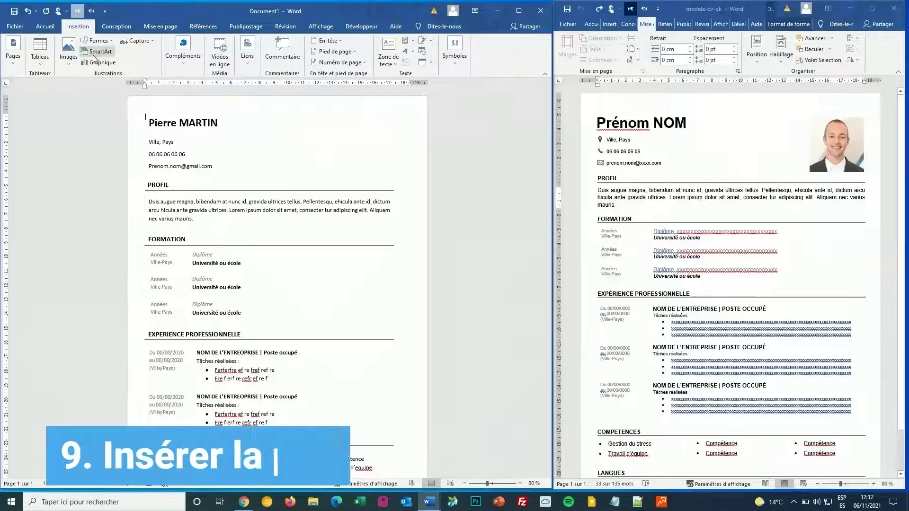
{"action": "left_click", "coordinate": [72, 62]}
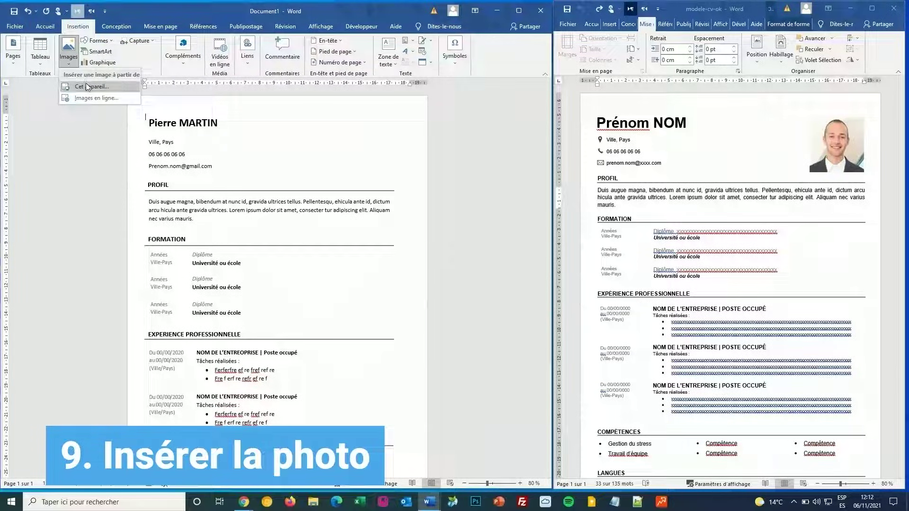
{"action": "left_click", "coordinate": [87, 87]}
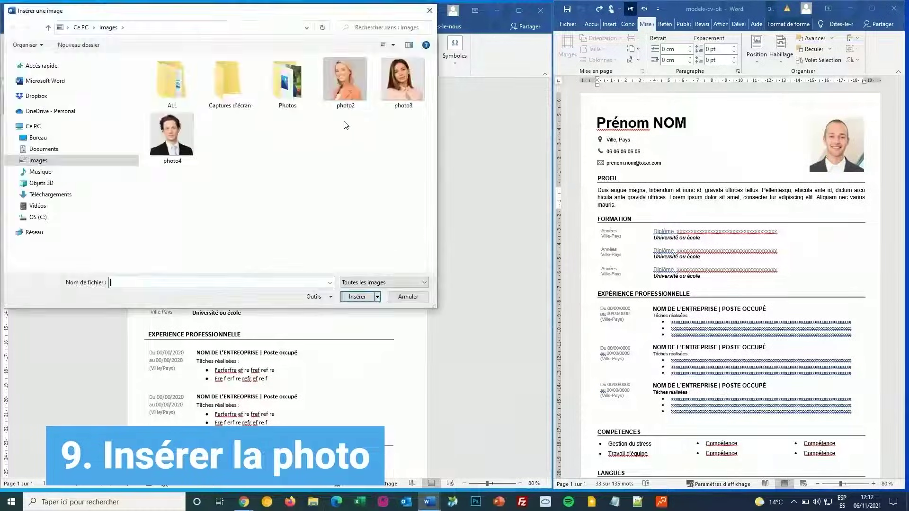
{"action": "double_click", "coordinate": [351, 86]}
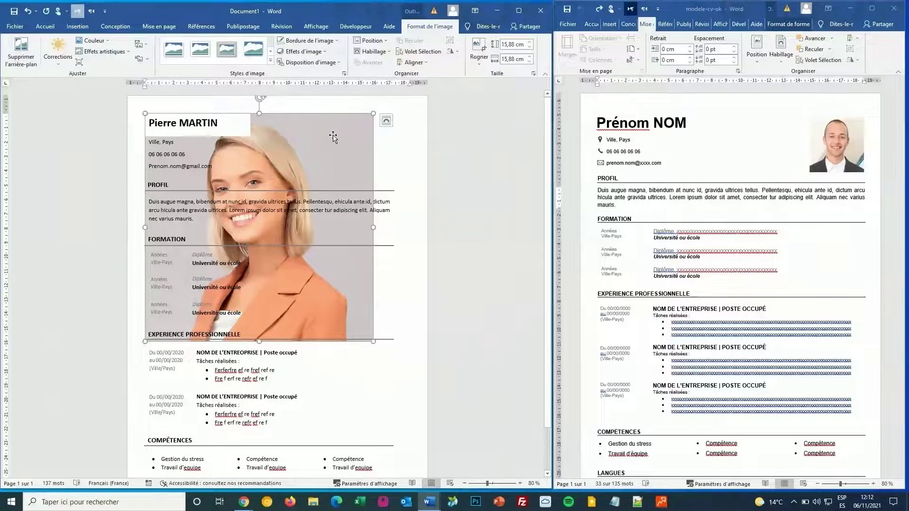
Step: Set photo2 to float in front of text and move it to the top right beside the name
{"action": "left_click", "coordinate": [387, 121]}
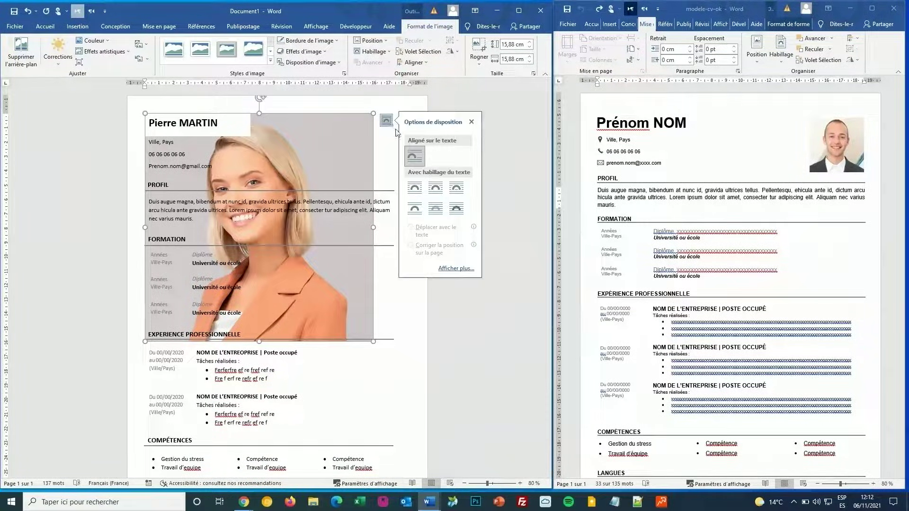
{"action": "left_click", "coordinate": [456, 209]}
{"action": "left_click_drag", "start_coordinate": [312, 130], "coordinate": [373, 129]}
{"action": "left_click", "coordinate": [400, 191]}
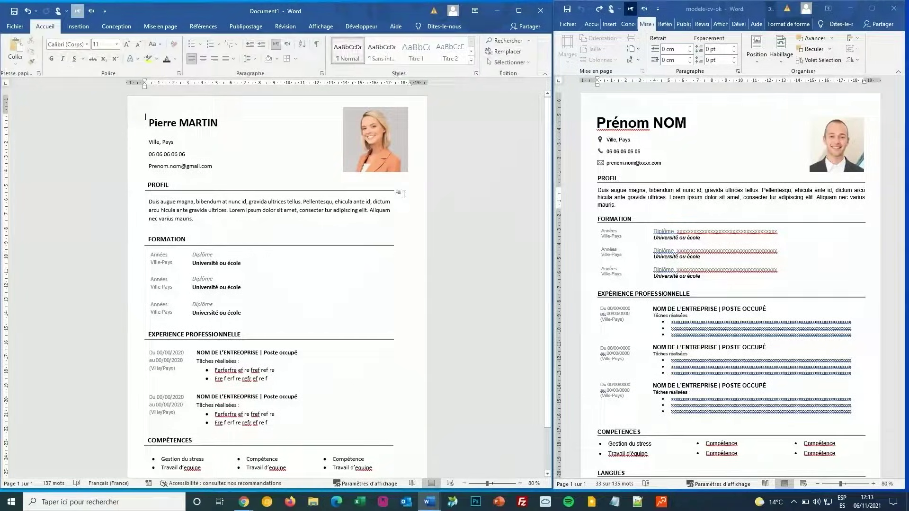
{"action": "left_click", "coordinate": [396, 140]}
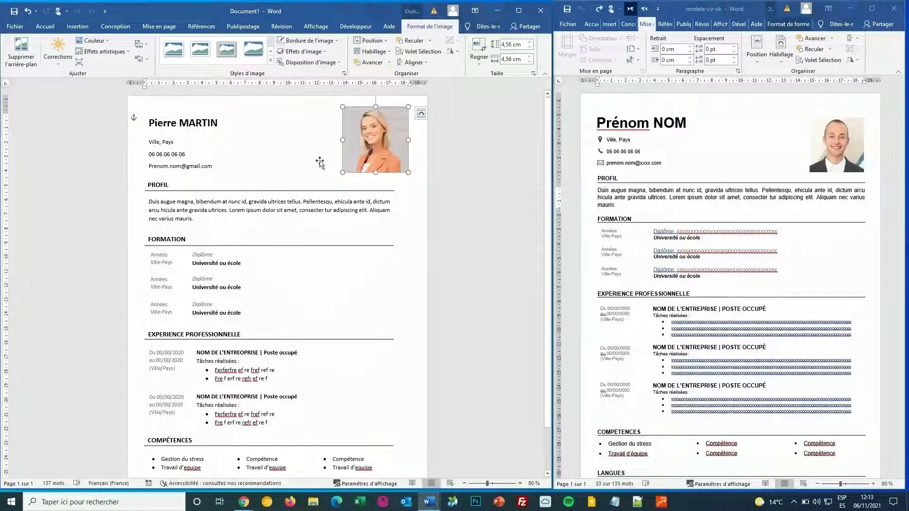
Step: Give the portrait photo the Oval en biseau, noir picture style
{"action": "left_click", "coordinate": [306, 152]}
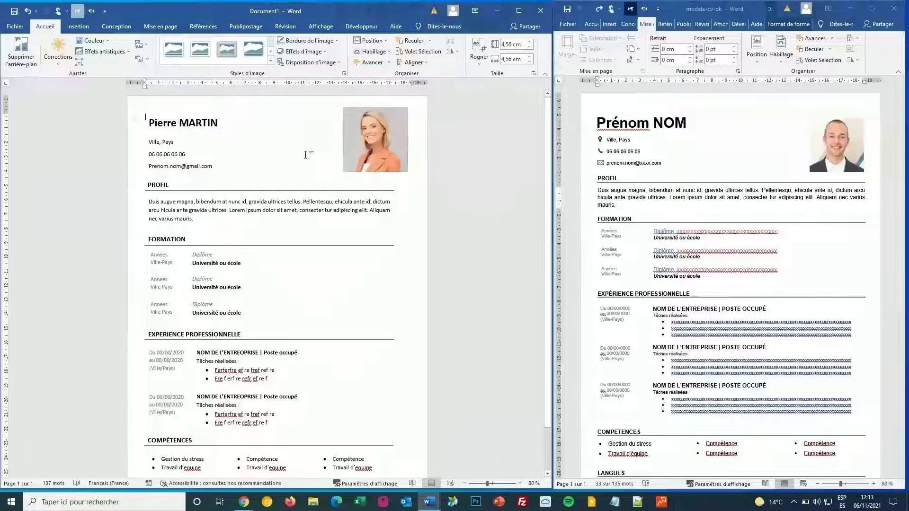
{"action": "left_click", "coordinate": [367, 144]}
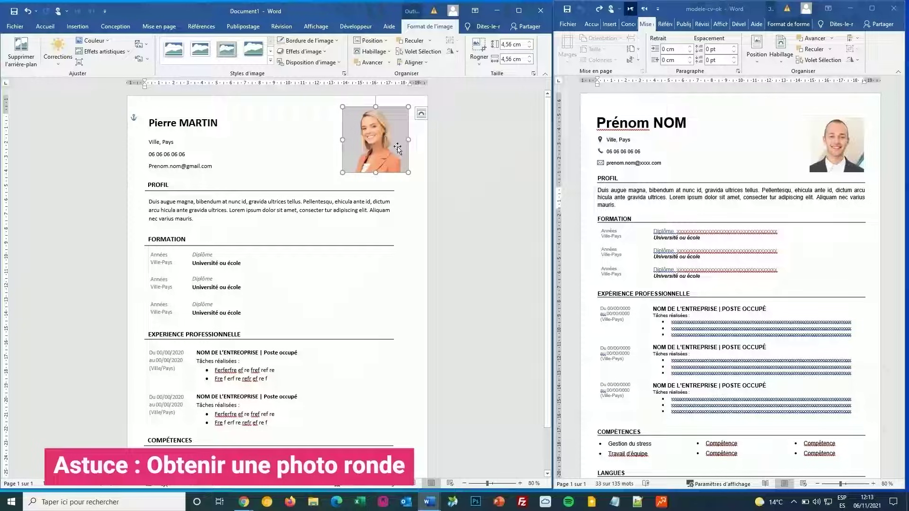
{"action": "left_click", "coordinate": [270, 52]}
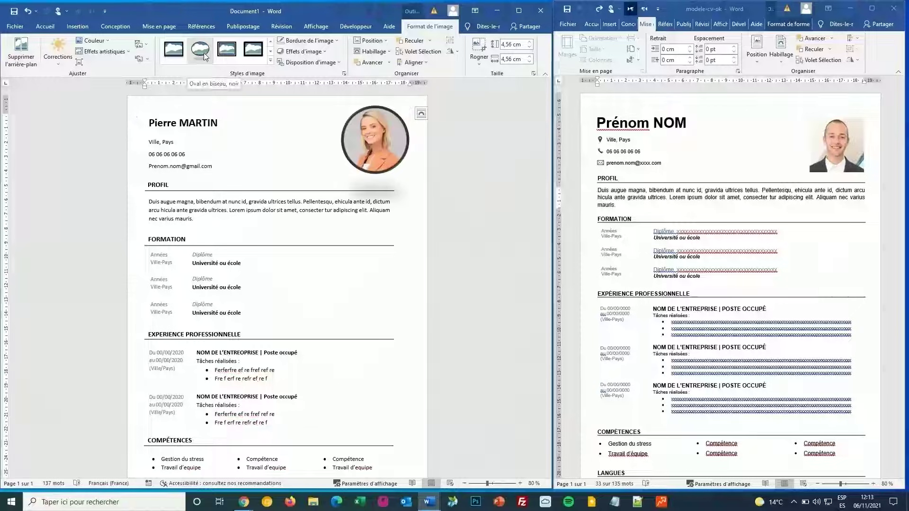
{"action": "left_click", "coordinate": [204, 53]}
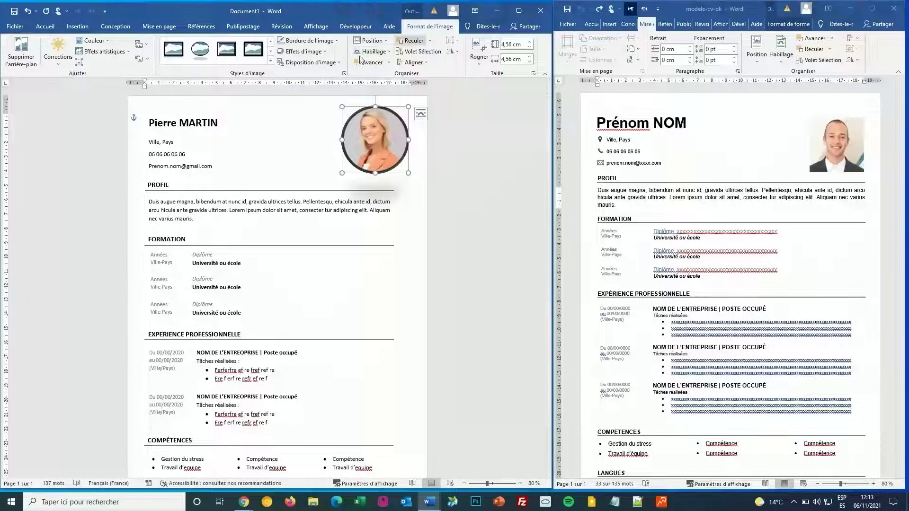
Step: Clear the photo's preset picture effects and remove its shadow
{"action": "left_click", "coordinate": [326, 56]}
{"action": "mouse_move", "coordinate": [329, 70]}
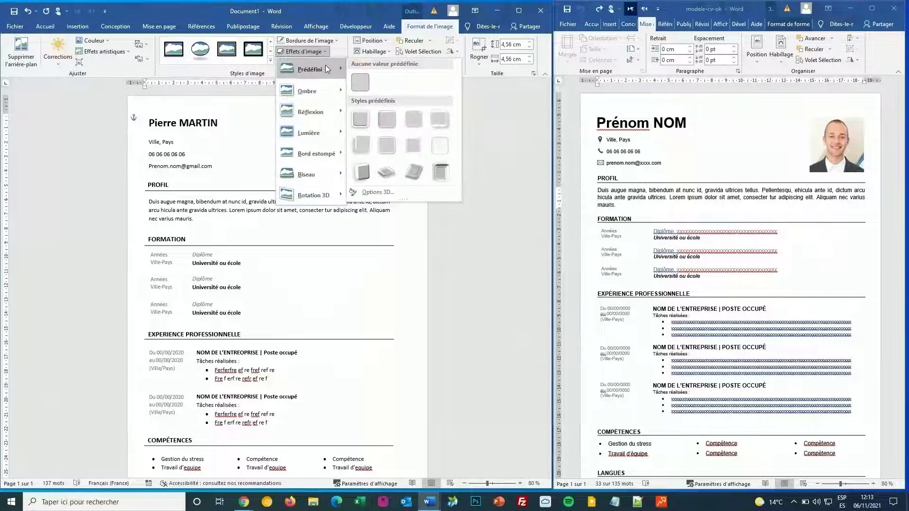
{"action": "left_click", "coordinate": [353, 84]}
{"action": "left_click", "coordinate": [306, 51]}
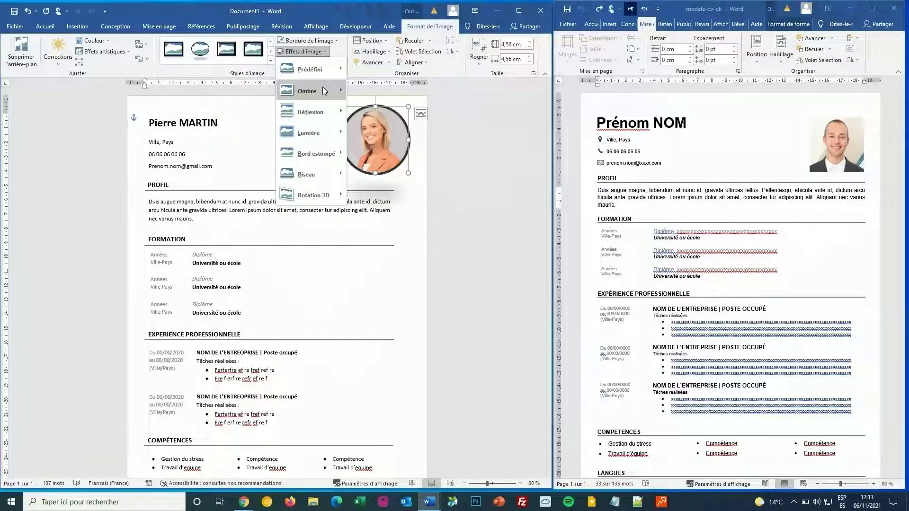
{"action": "mouse_move", "coordinate": [325, 91]}
{"action": "left_click", "coordinate": [362, 105]}
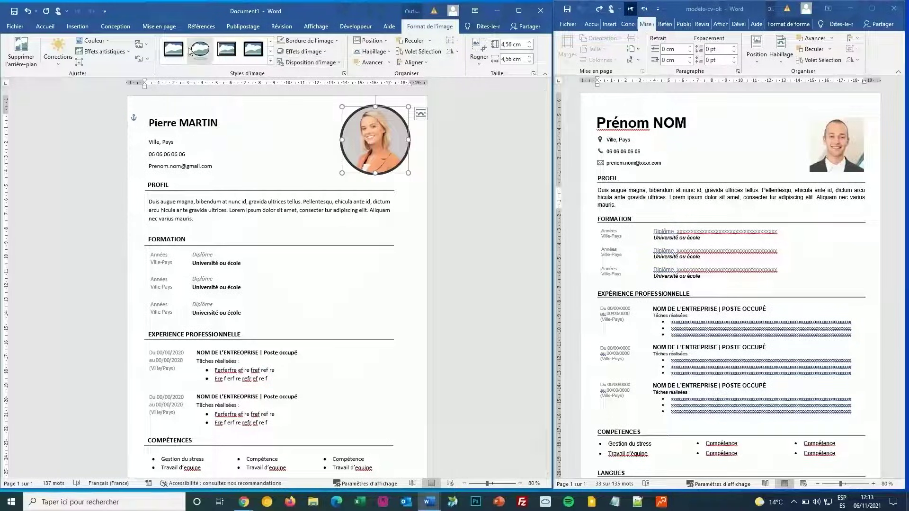
Step: Set the photo's picture border to Sans contour and deselect it
{"action": "left_click", "coordinate": [336, 42]}
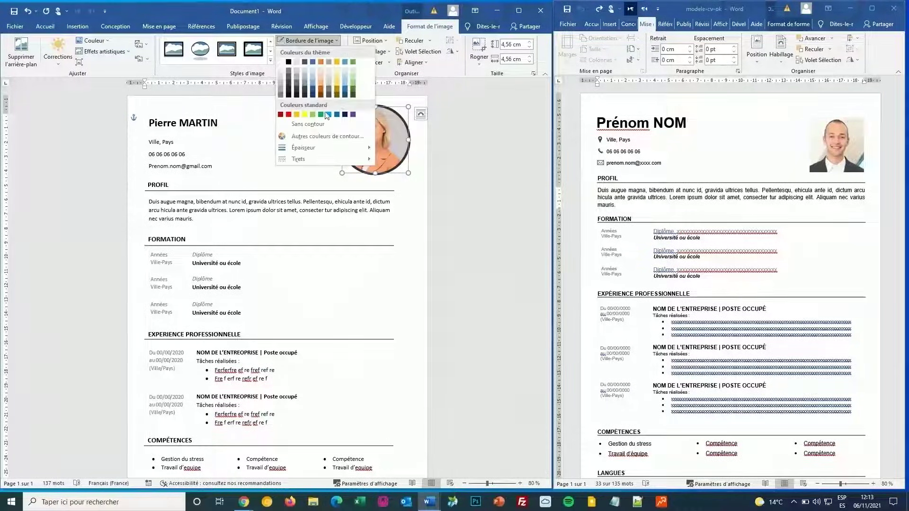
{"action": "left_click", "coordinate": [321, 124]}
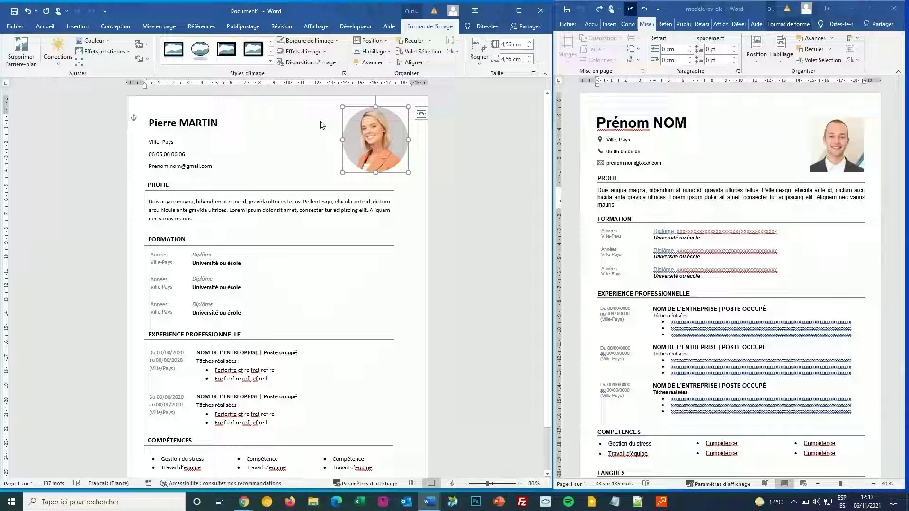
{"action": "left_click", "coordinate": [419, 234]}
{"action": "scroll", "coordinate": [419, 234], "scroll_direction": "down", "scroll_amount": 2}
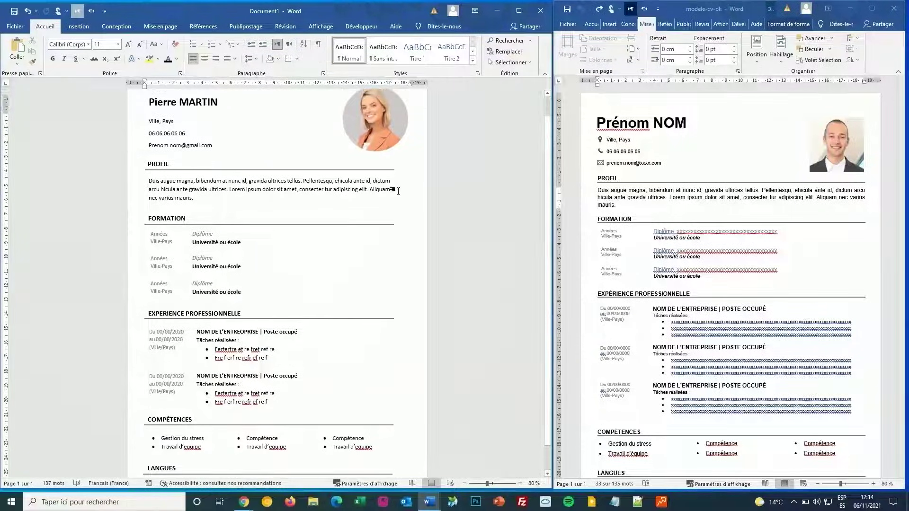
Step: Draw a rectangle from the page's top-left corner to just above the Profil heading
{"action": "scroll", "coordinate": [398, 191], "scroll_direction": "up", "scroll_amount": 2}
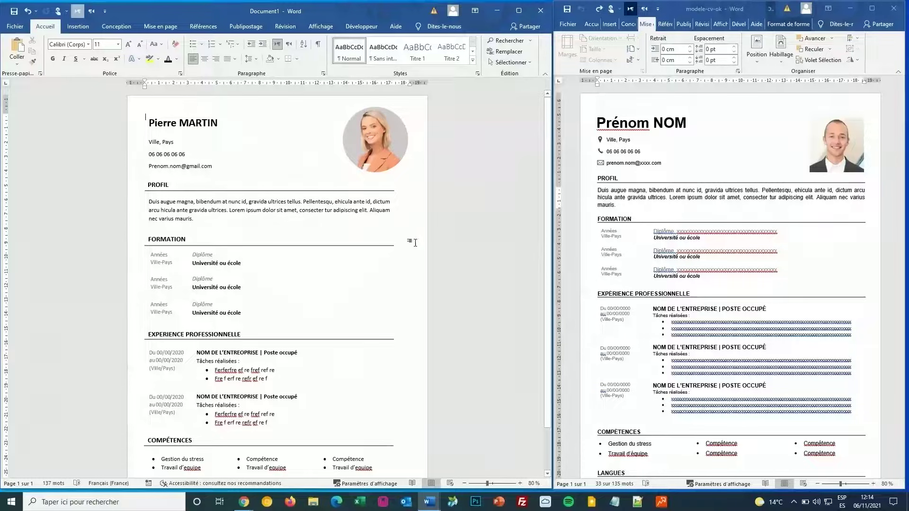
{"action": "left_click", "coordinate": [333, 256]}
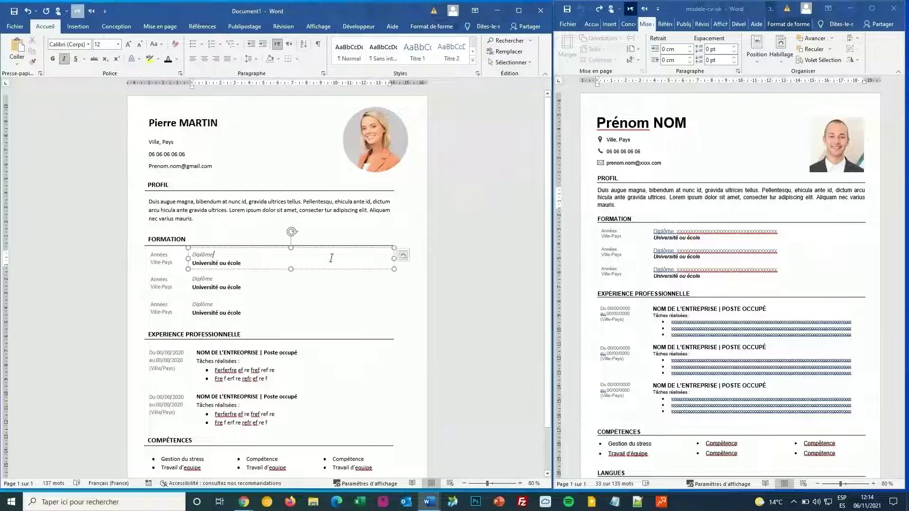
{"action": "left_click", "coordinate": [333, 223]}
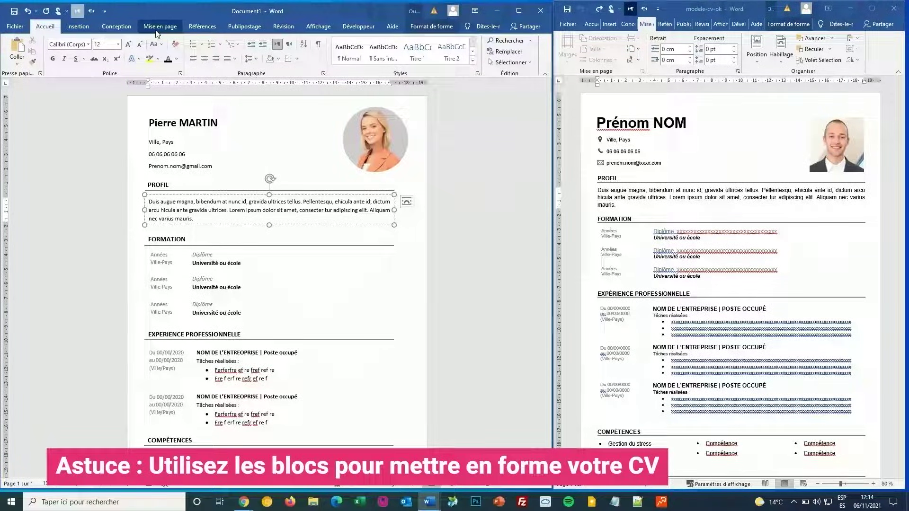
{"action": "left_click", "coordinate": [76, 27]}
{"action": "left_click", "coordinate": [98, 41]}
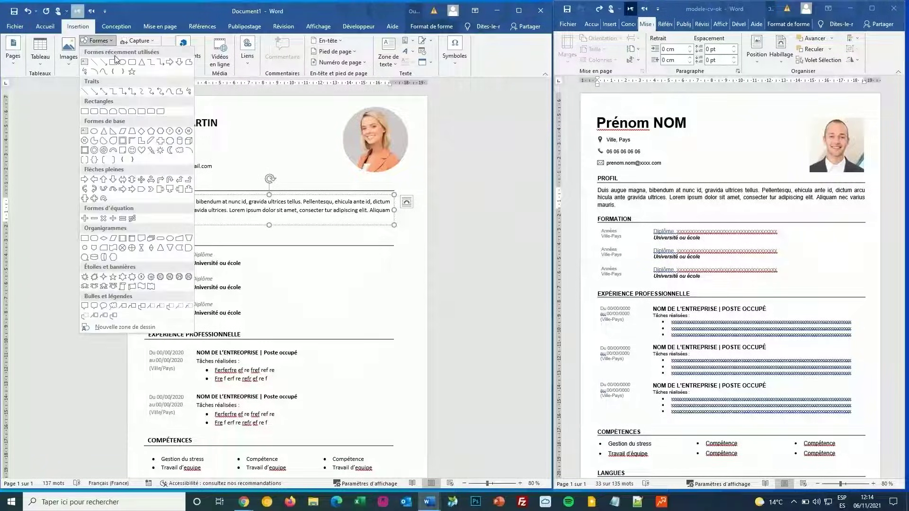
{"action": "left_click", "coordinate": [114, 62]}
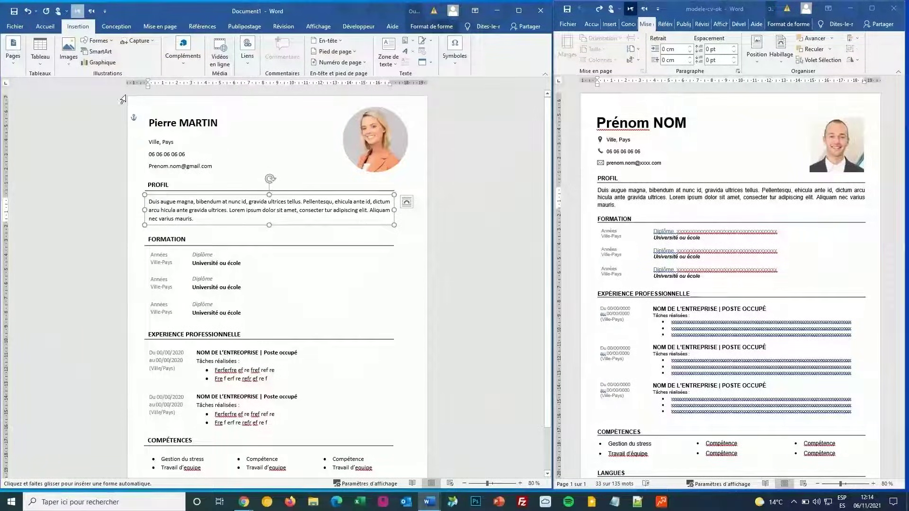
{"action": "left_click_drag", "start_coordinate": [127, 96], "coordinate": [428, 178]}
Step: Fill the rectangle pale blue with no outline and send it to the background
{"action": "left_click", "coordinate": [211, 40]}
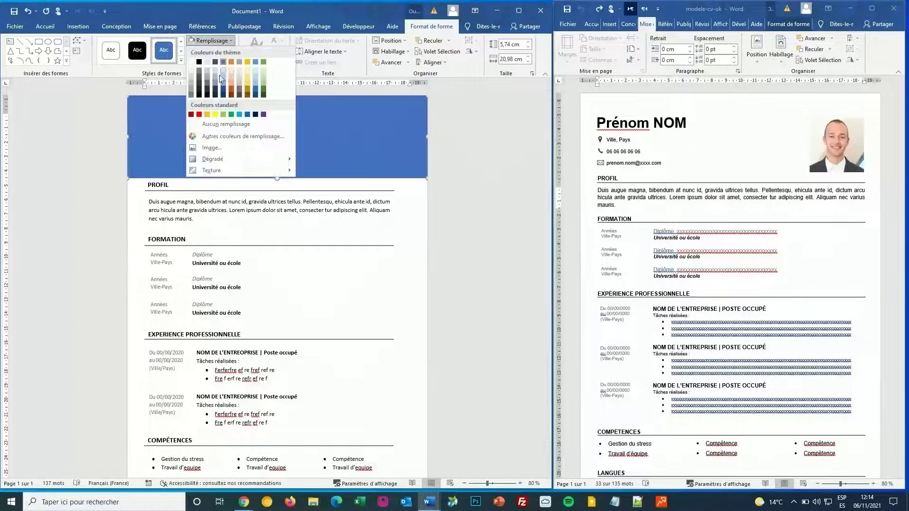
{"action": "left_click", "coordinate": [221, 70]}
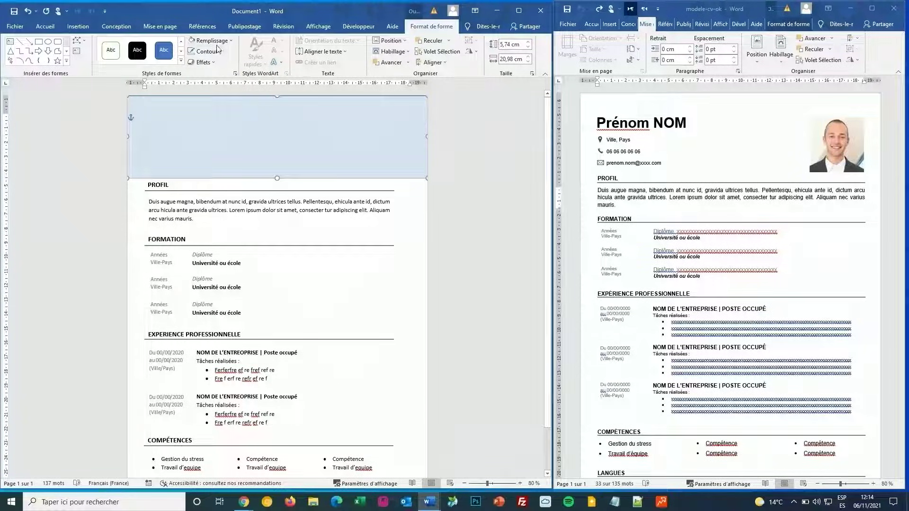
{"action": "left_click", "coordinate": [218, 50]}
{"action": "left_click", "coordinate": [228, 136]}
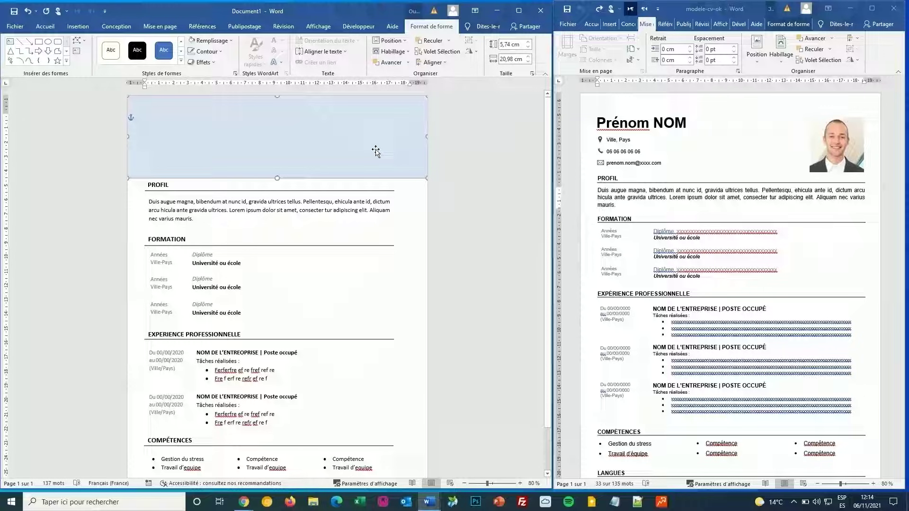
{"action": "right_click", "coordinate": [400, 120]}
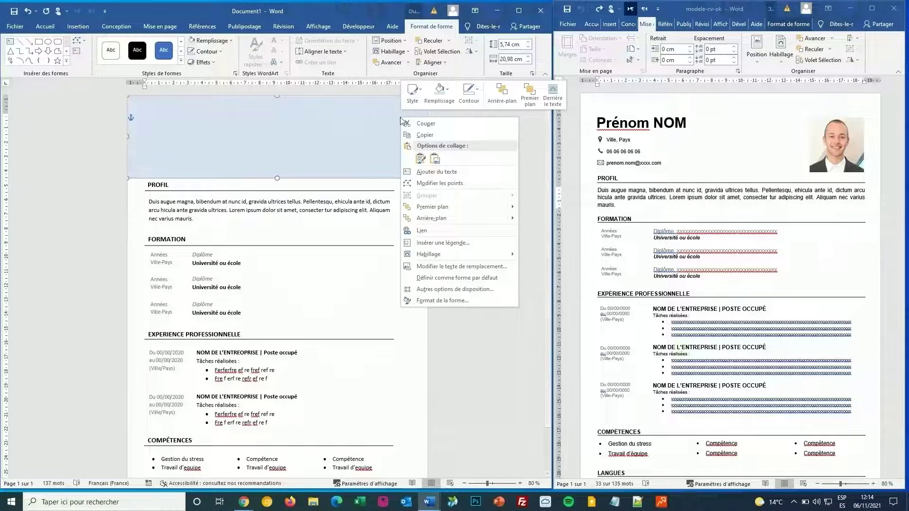
{"action": "left_click", "coordinate": [500, 220]}
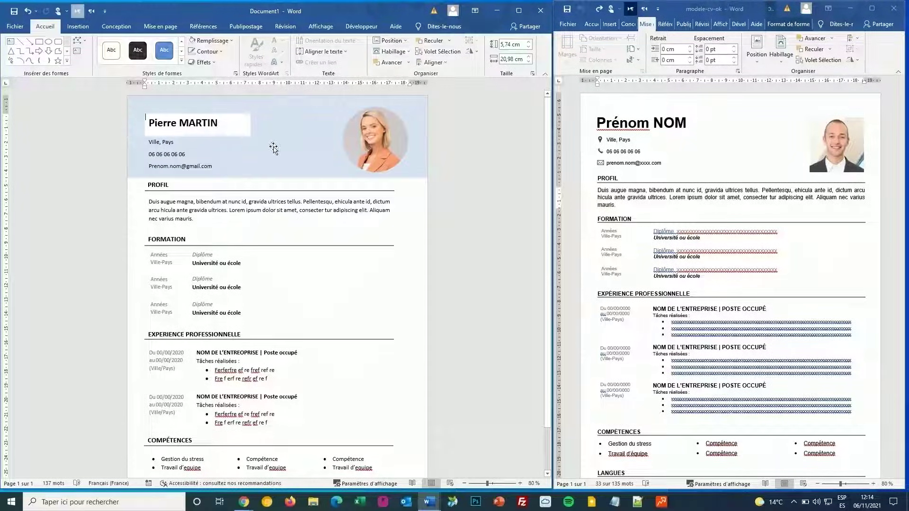
Step: Set the name text box to Aucun remplissage so the band shows through
{"action": "left_click", "coordinate": [231, 120]}
{"action": "left_click", "coordinate": [229, 114]}
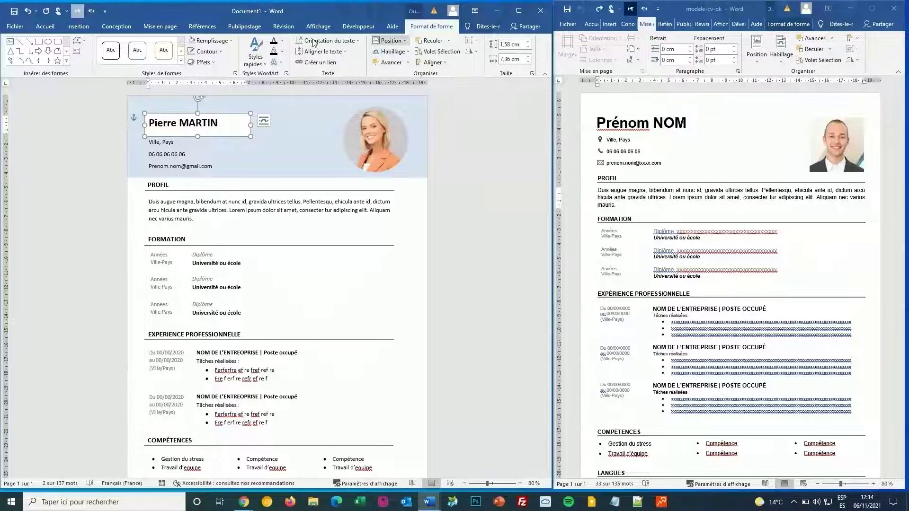
{"action": "left_click", "coordinate": [232, 43]}
{"action": "left_click", "coordinate": [234, 122]}
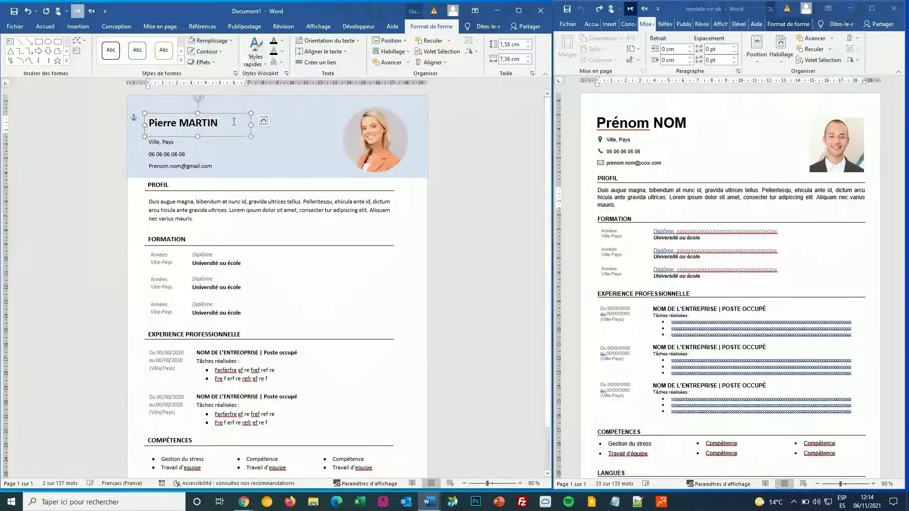
Step: Shorten the light-blue header band slightly and nudge the contact details upward
{"action": "left_click", "coordinate": [380, 255]}
{"action": "left_click", "coordinate": [302, 172]}
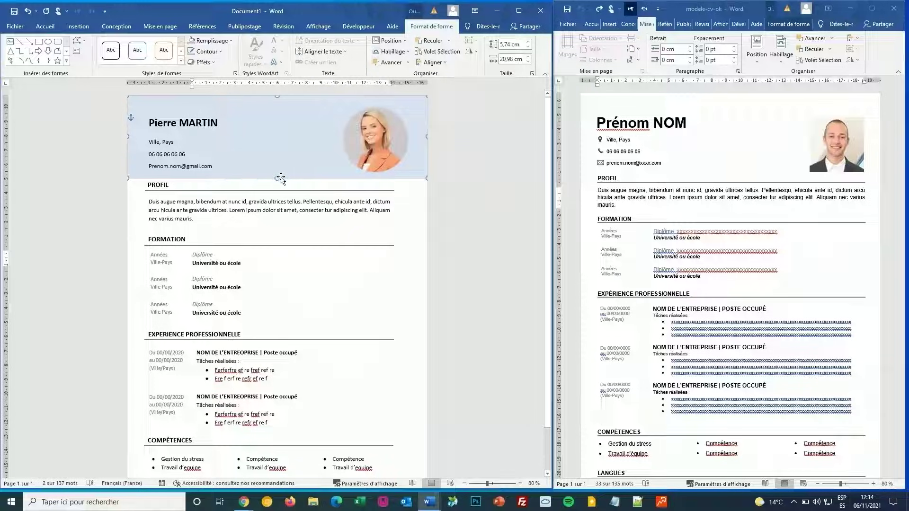
{"action": "left_click_drag", "start_coordinate": [281, 178], "coordinate": [277, 172]}
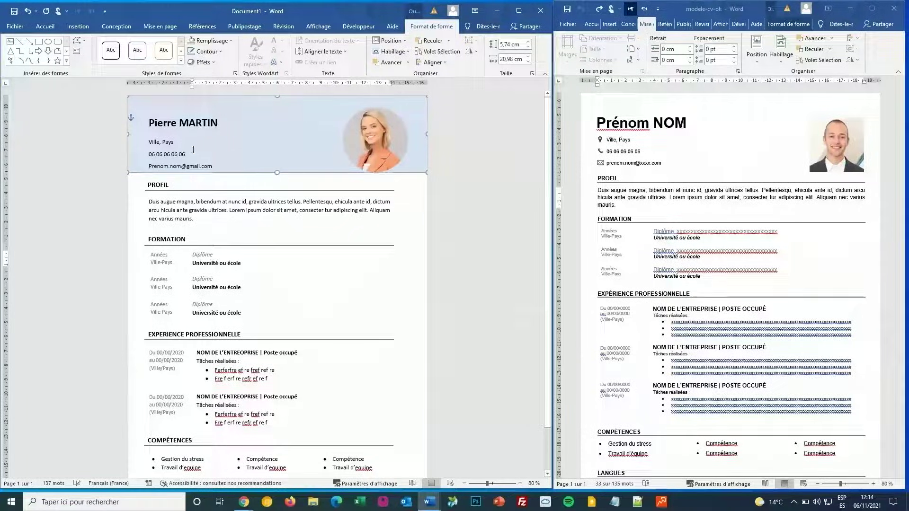
{"action": "left_click", "coordinate": [213, 121]}
{"action": "left_click", "coordinate": [209, 154]}
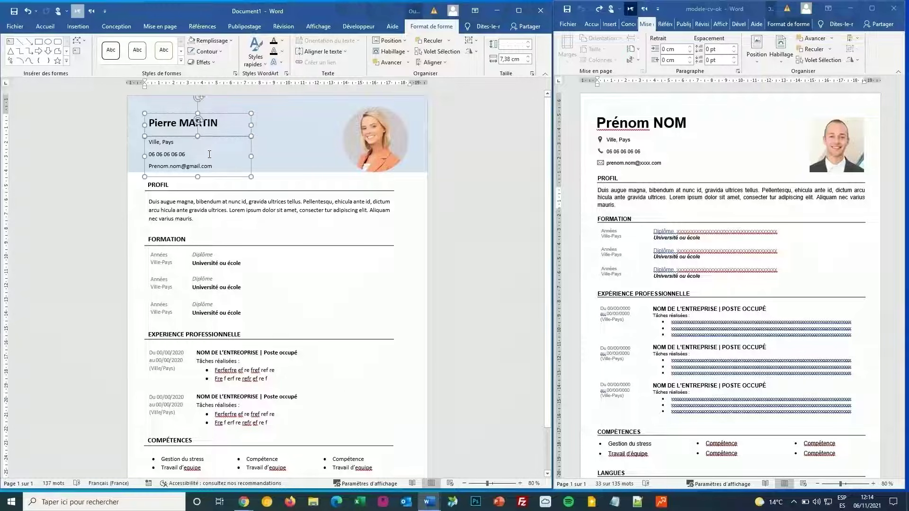
{"action": "key", "text": "Up"}
{"action": "key", "text": "Up"}
{"action": "key", "text": "Up"}
{"action": "key", "text": "Up"}
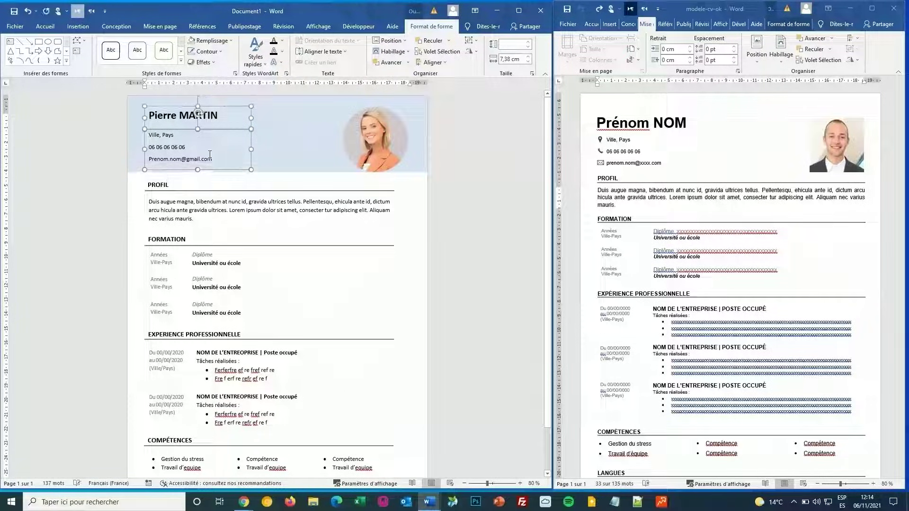
{"action": "left_click", "coordinate": [302, 168]}
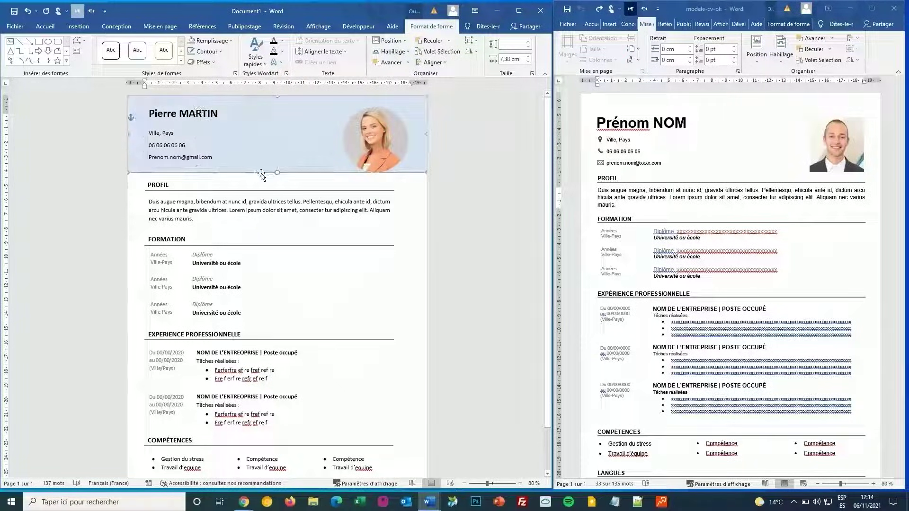
{"action": "left_click_drag", "start_coordinate": [277, 173], "coordinate": [279, 173]}
{"action": "left_click", "coordinate": [409, 159]}
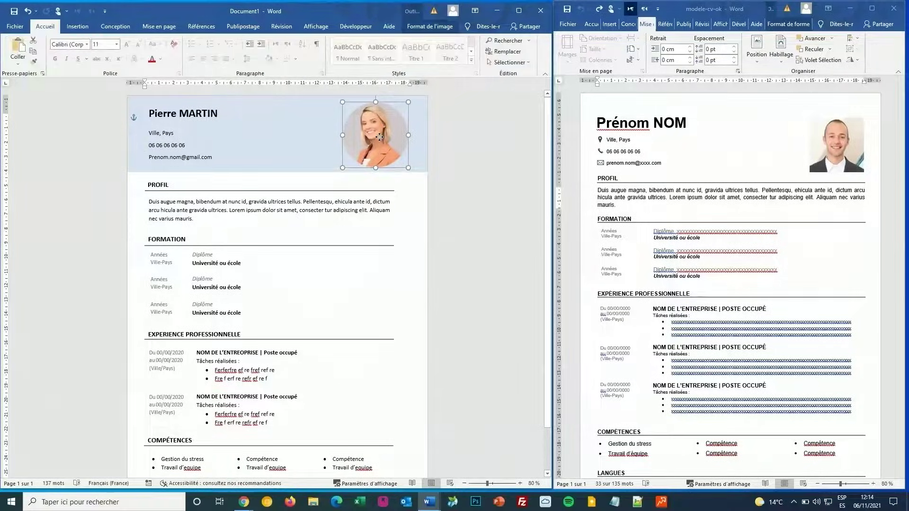
{"action": "left_click", "coordinate": [398, 240]}
{"action": "scroll", "coordinate": [326, 234], "scroll_direction": "down", "scroll_amount": 2}
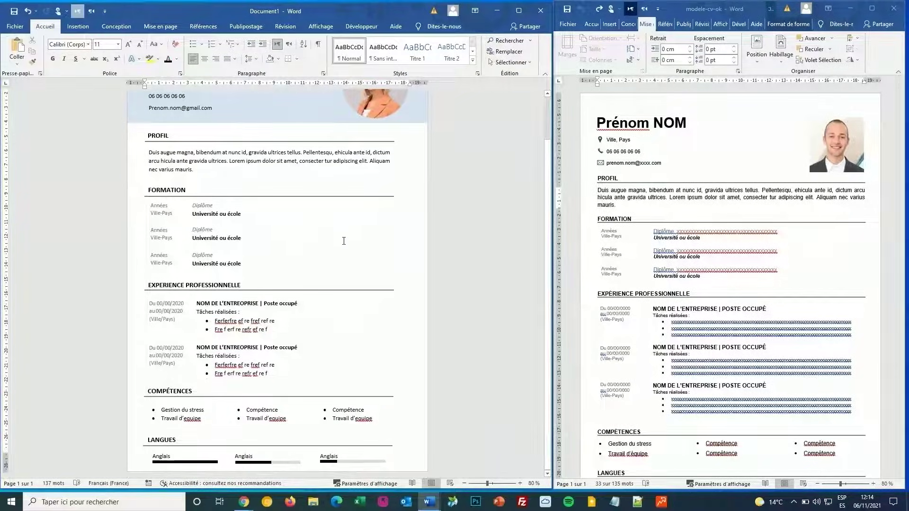
{"action": "scroll", "coordinate": [341, 239], "scroll_direction": "up", "scroll_amount": 2}
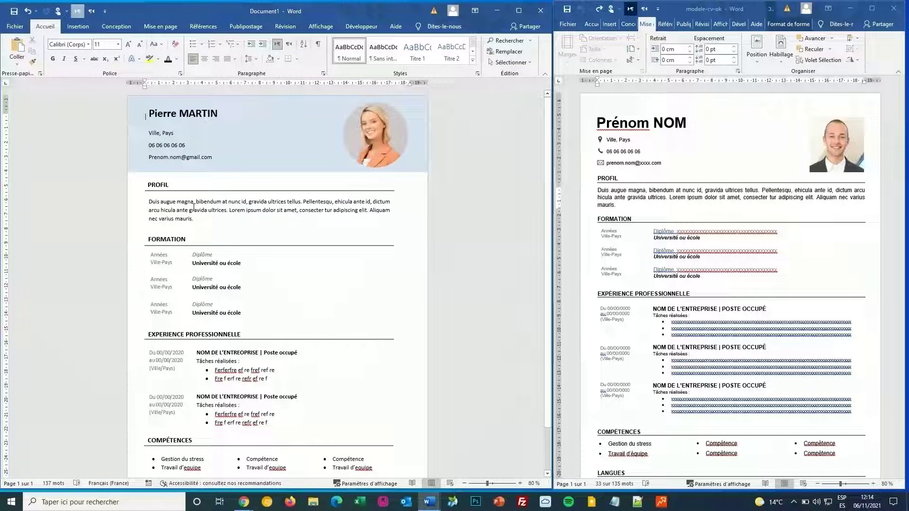